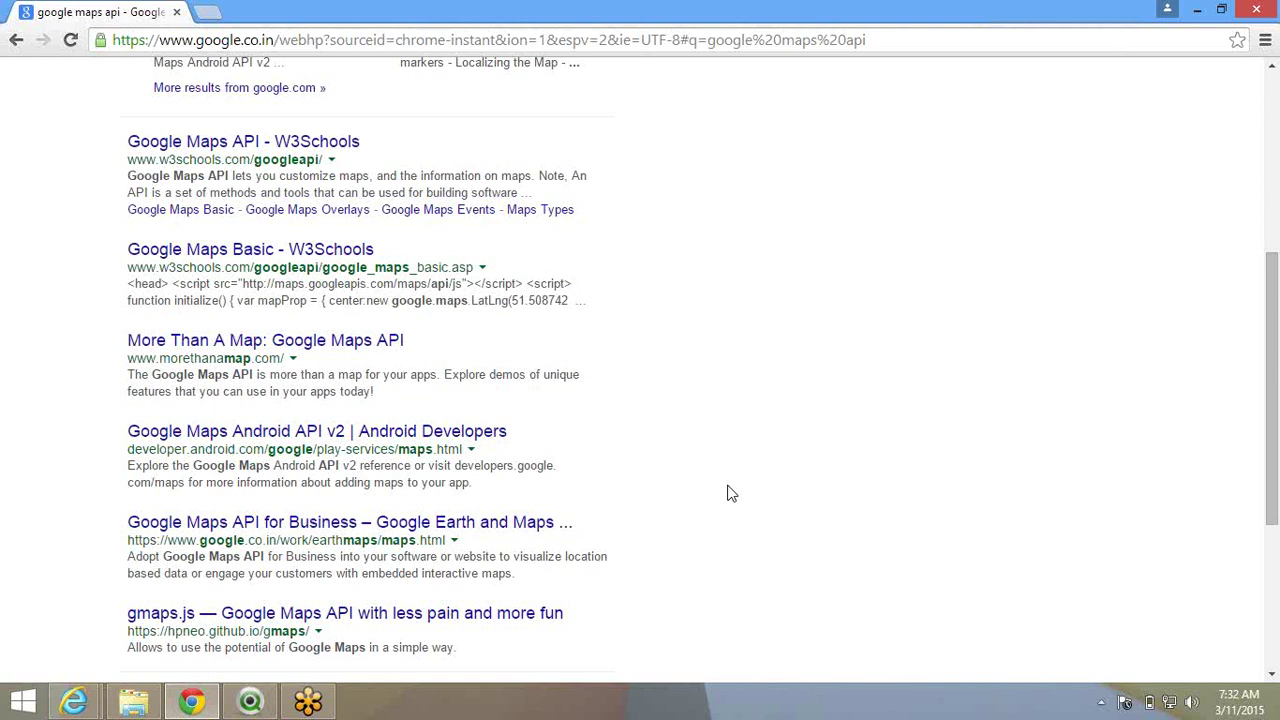
Open the Maps API - Google Developers page from the results of the google maps api search.
{"action": "scroll", "coordinate": [729, 492], "scroll_direction": "up", "scroll_amount": 4}
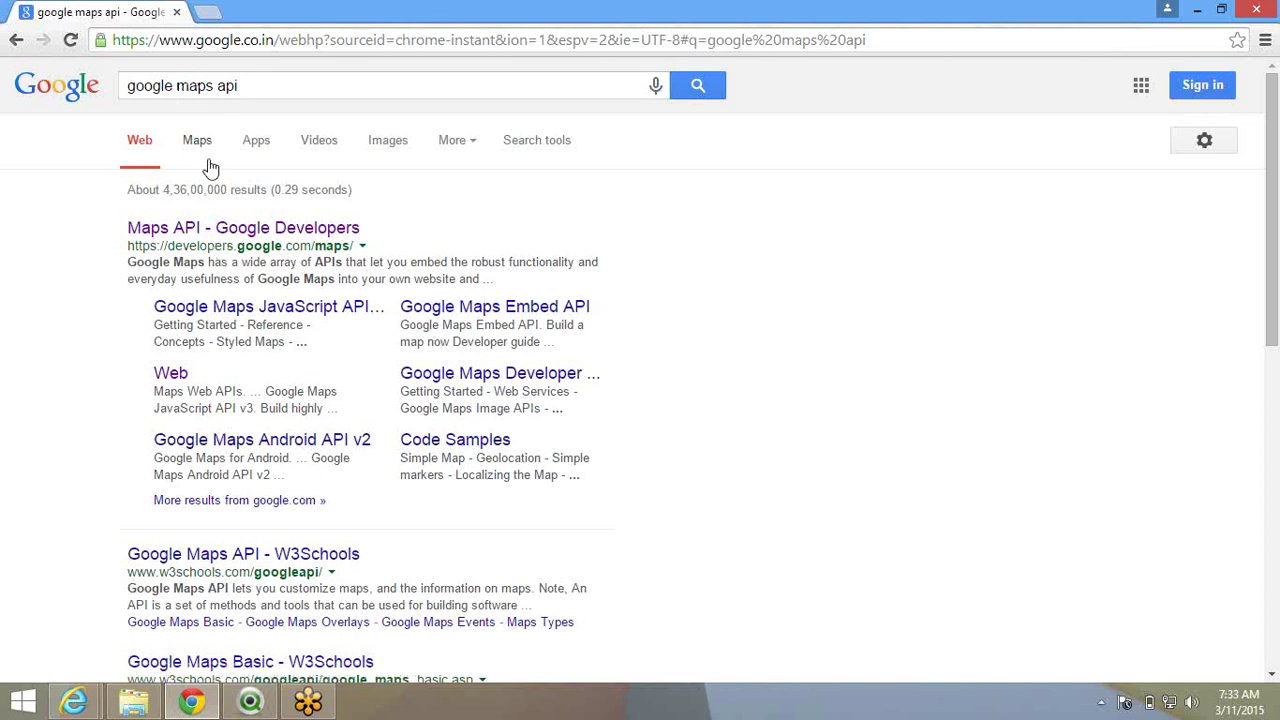
{"action": "left_click", "coordinate": [213, 230]}
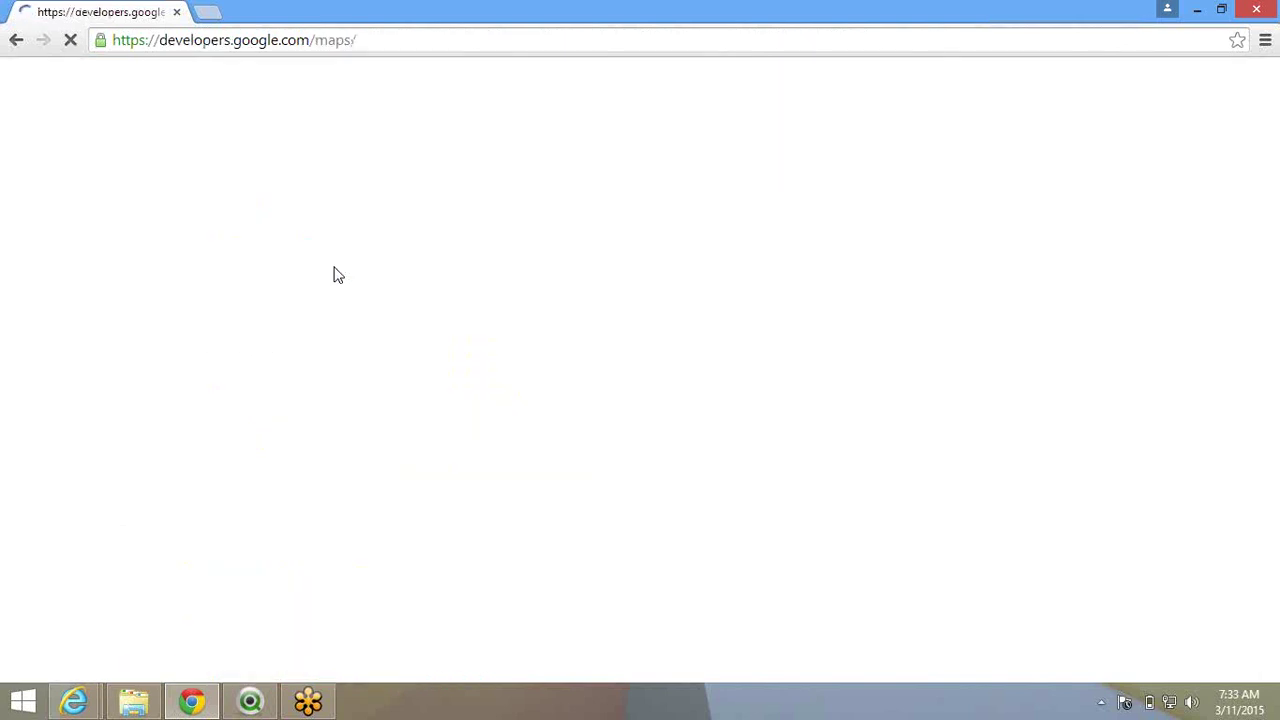
Switch to QlikView, close the QV1 document without saving, and add a new blank sheet to AdventureWorks_APP.qvw.
{"action": "left_click", "coordinate": [270, 706]}
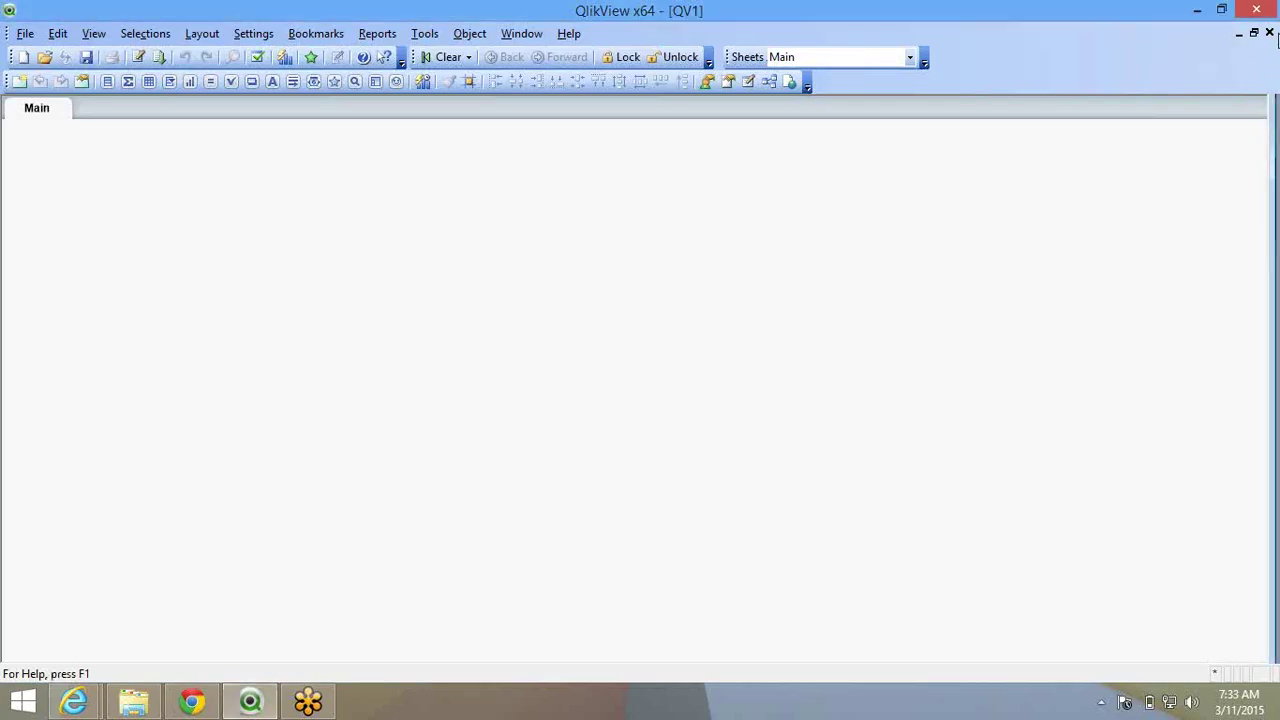
{"action": "left_click", "coordinate": [1270, 33]}
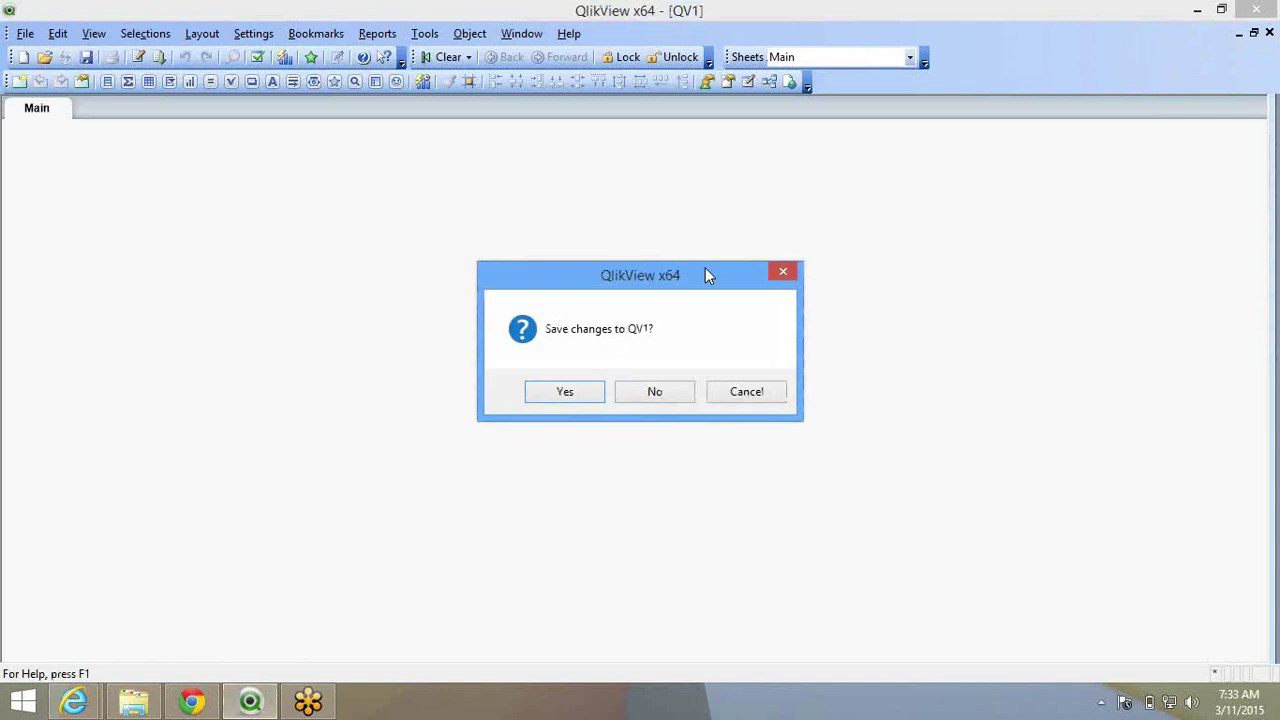
{"action": "left_click", "coordinate": [656, 393]}
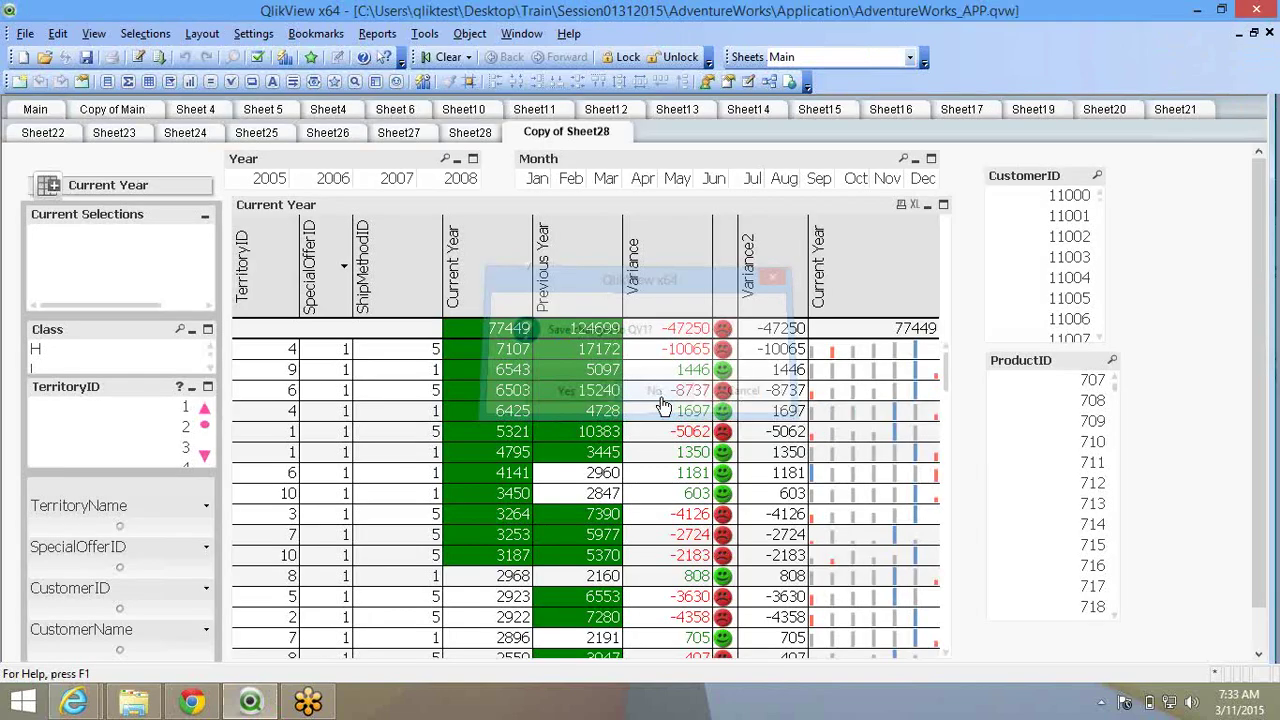
{"action": "left_click", "coordinate": [19, 81]}
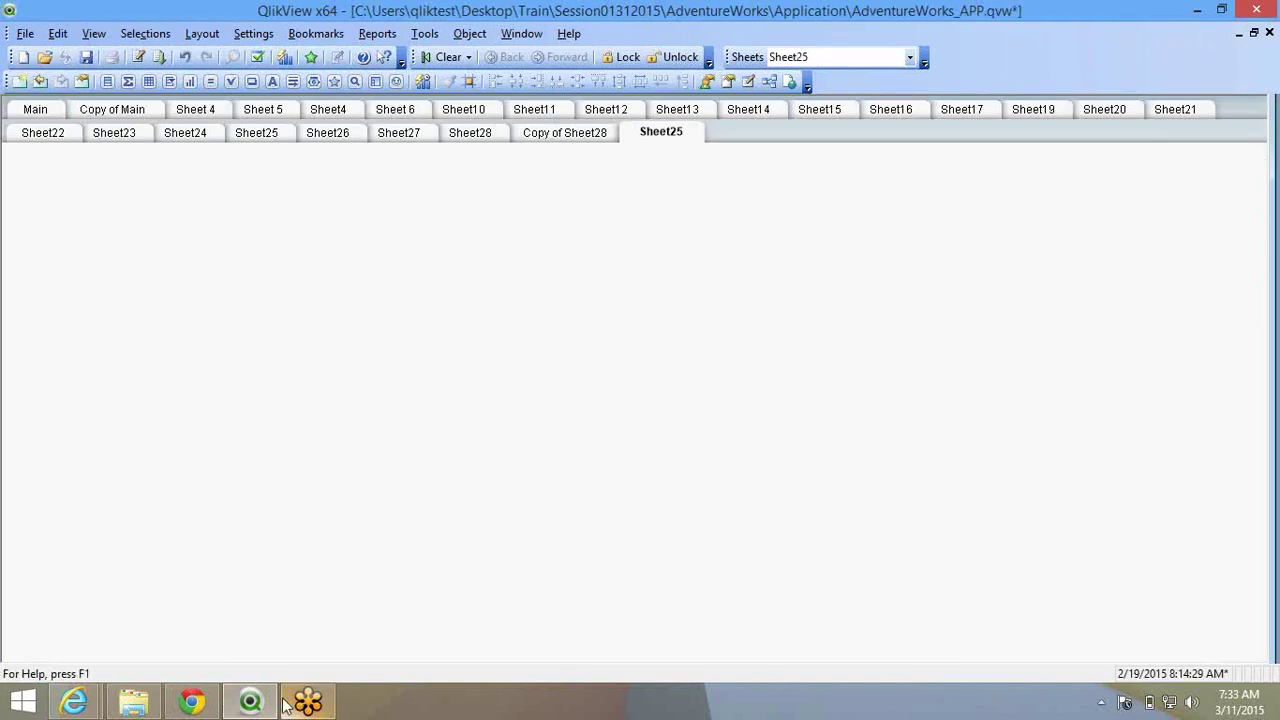
Switch to Chrome, open the Google Maps API for Work page from More APIs, and expand its Maps Image APIs topics.
{"action": "left_click", "coordinate": [190, 703]}
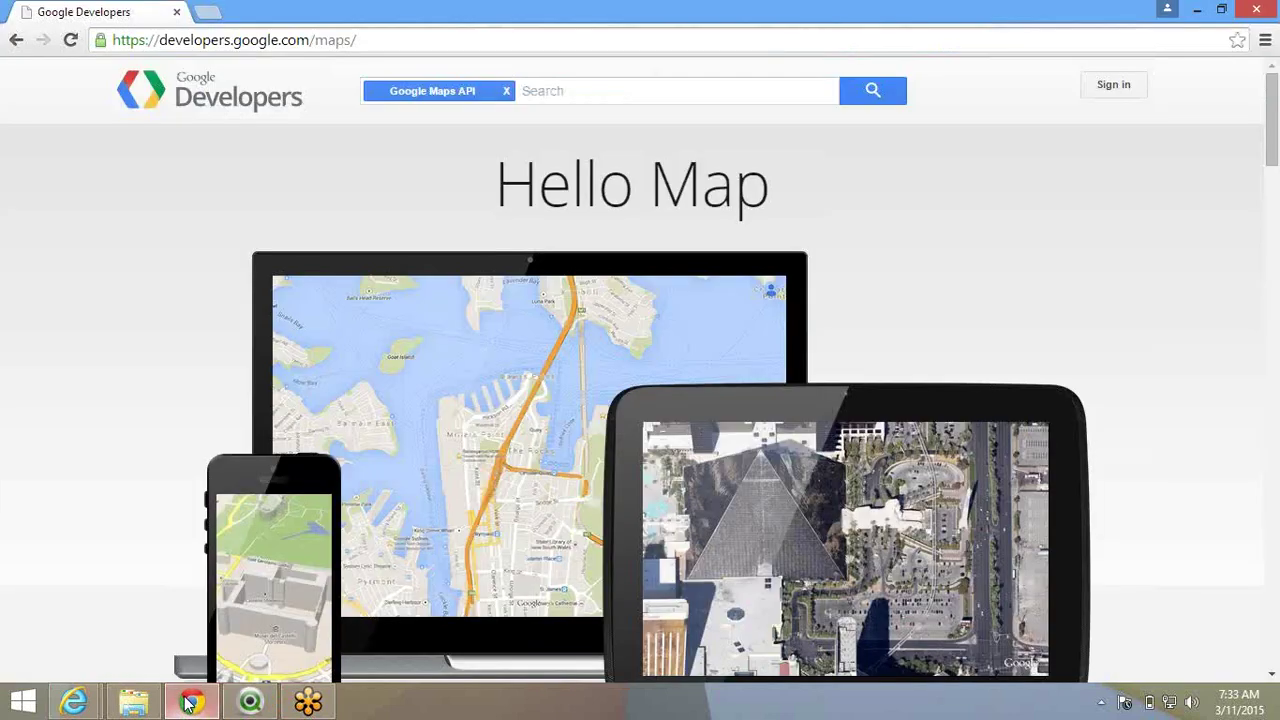
{"action": "scroll", "coordinate": [350, 397], "scroll_direction": "down", "scroll_amount": 6}
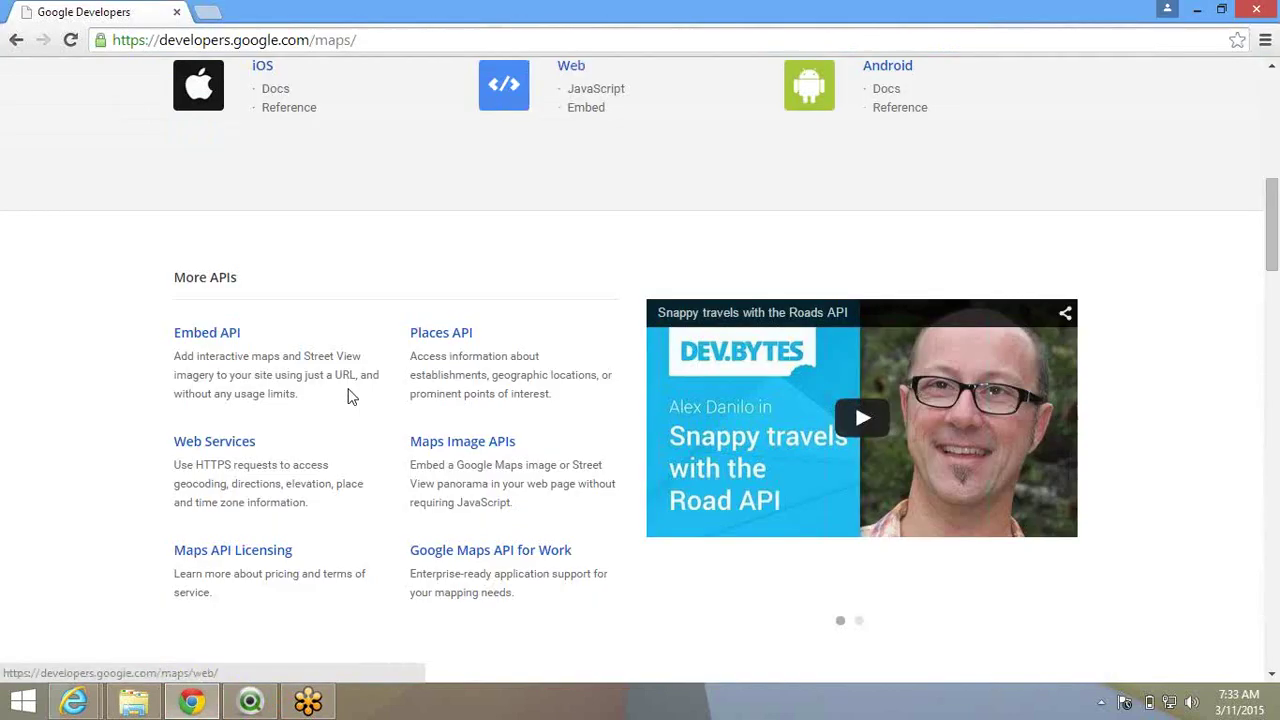
{"action": "scroll", "coordinate": [348, 389], "scroll_direction": "up", "scroll_amount": 2}
{"action": "scroll", "coordinate": [348, 385], "scroll_direction": "down", "scroll_amount": 2}
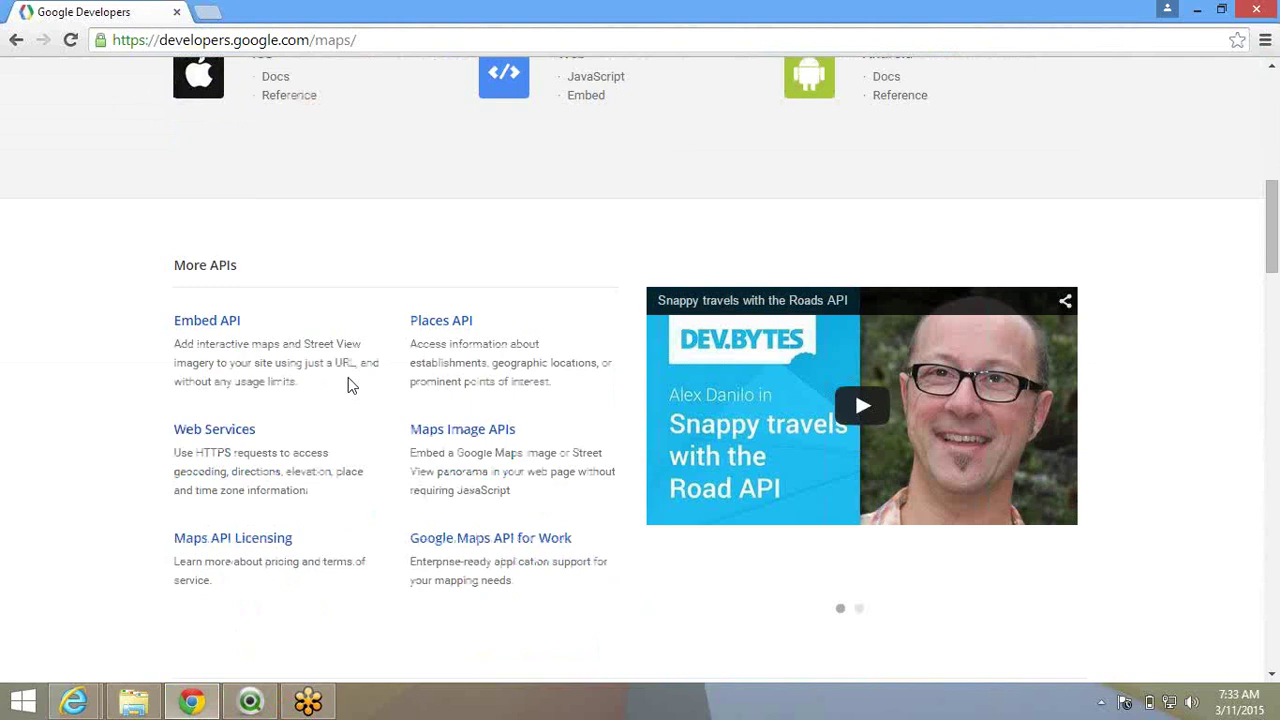
{"action": "scroll", "coordinate": [348, 385], "scroll_direction": "down", "scroll_amount": 1}
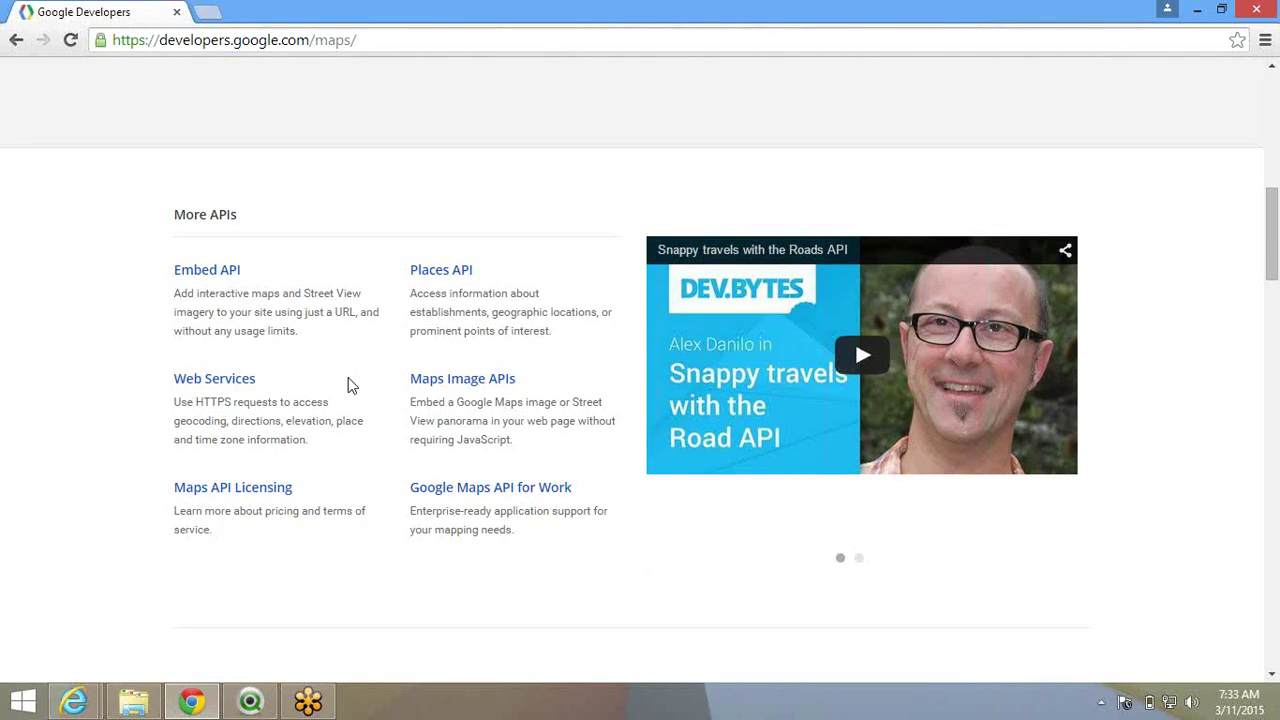
{"action": "scroll", "coordinate": [350, 385], "scroll_direction": "down", "scroll_amount": 2}
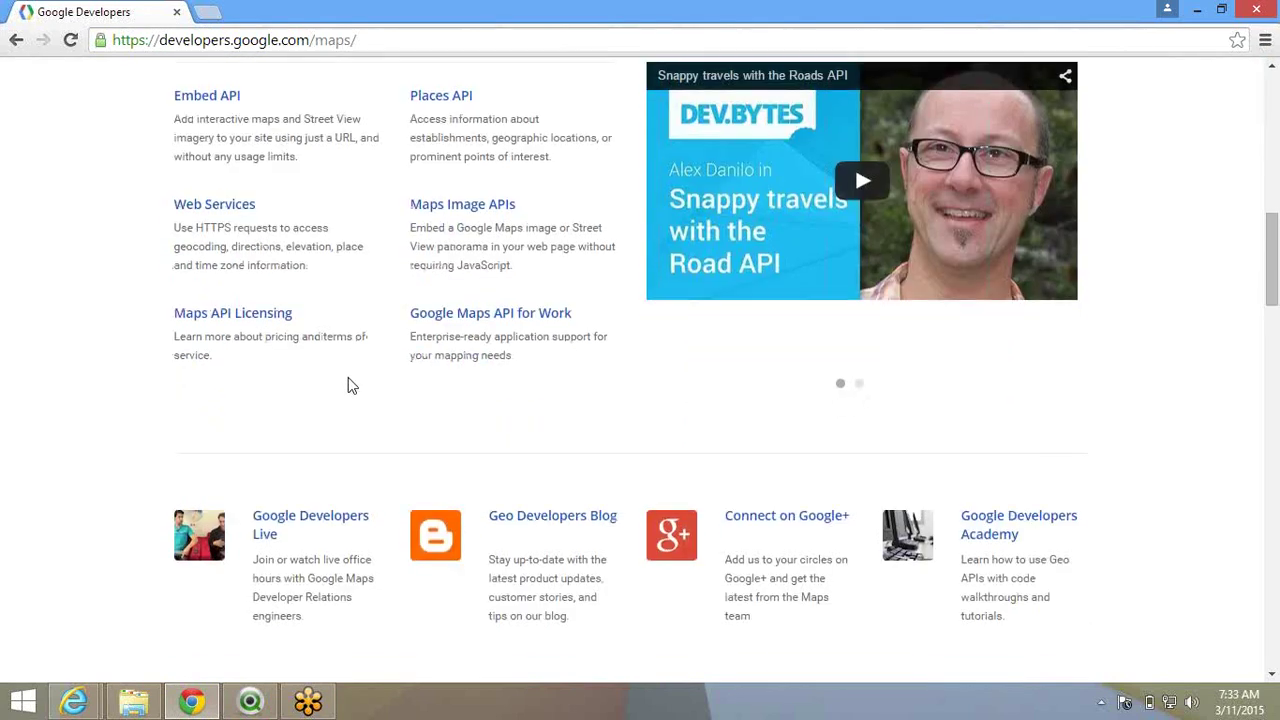
{"action": "scroll", "coordinate": [348, 386], "scroll_direction": "down", "scroll_amount": 1}
{"action": "left_click", "coordinate": [470, 295]}
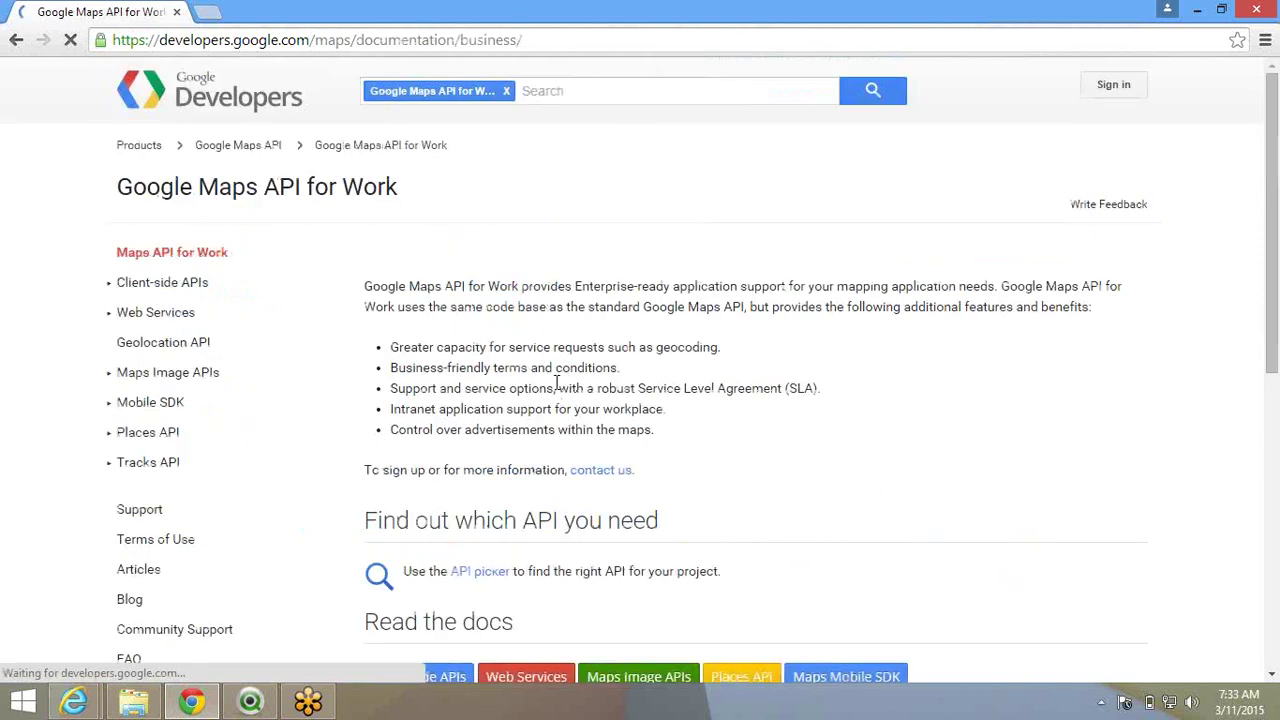
{"action": "scroll", "coordinate": [557, 383], "scroll_direction": "down", "scroll_amount": 1}
{"action": "scroll", "coordinate": [557, 383], "scroll_direction": "down", "scroll_amount": 5}
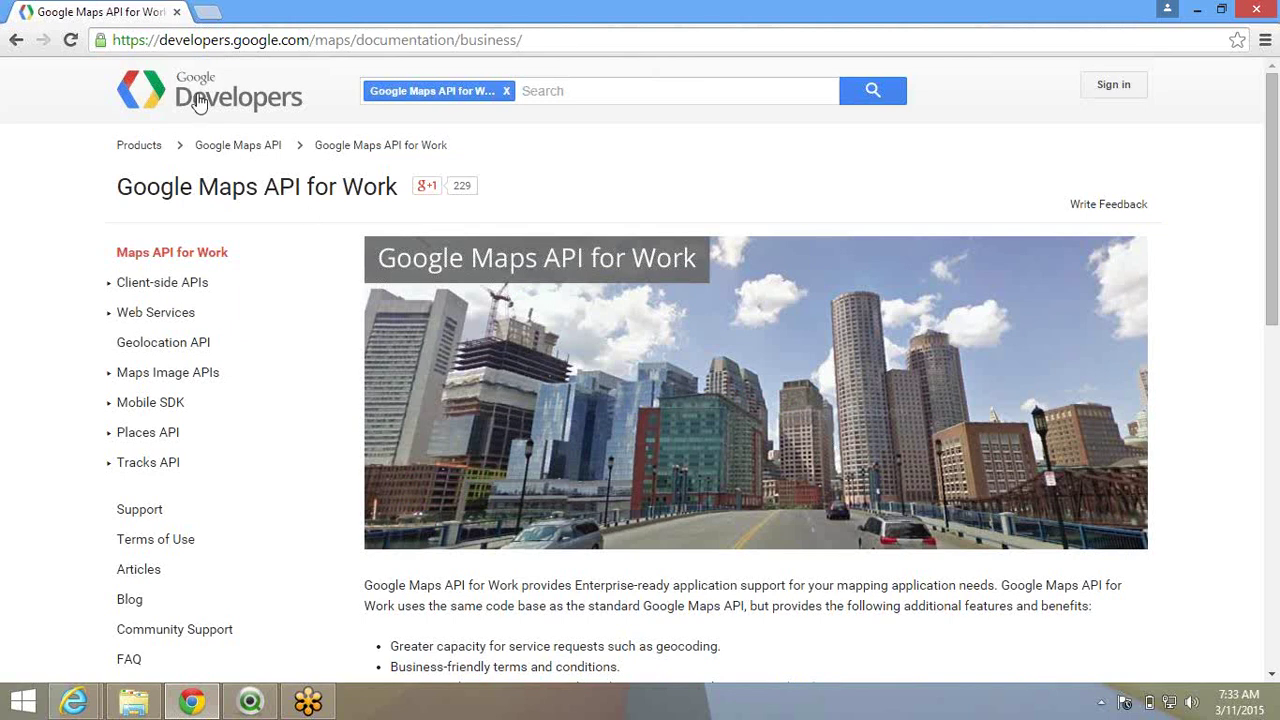
{"action": "left_click", "coordinate": [166, 382]}
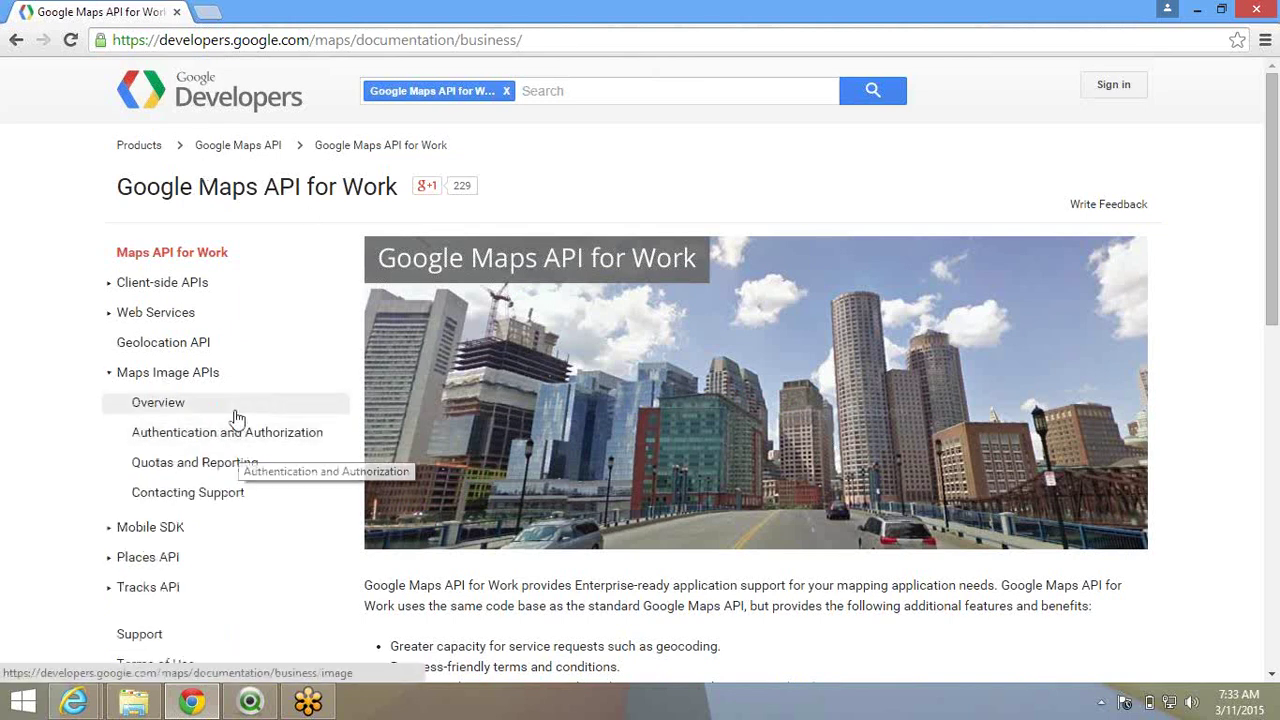
Search Google for "google maps static image apis" and open the Static Maps API V2 Developer Guide.
{"action": "left_click", "coordinate": [328, 41]}
{"action": "type", "text": "g"}
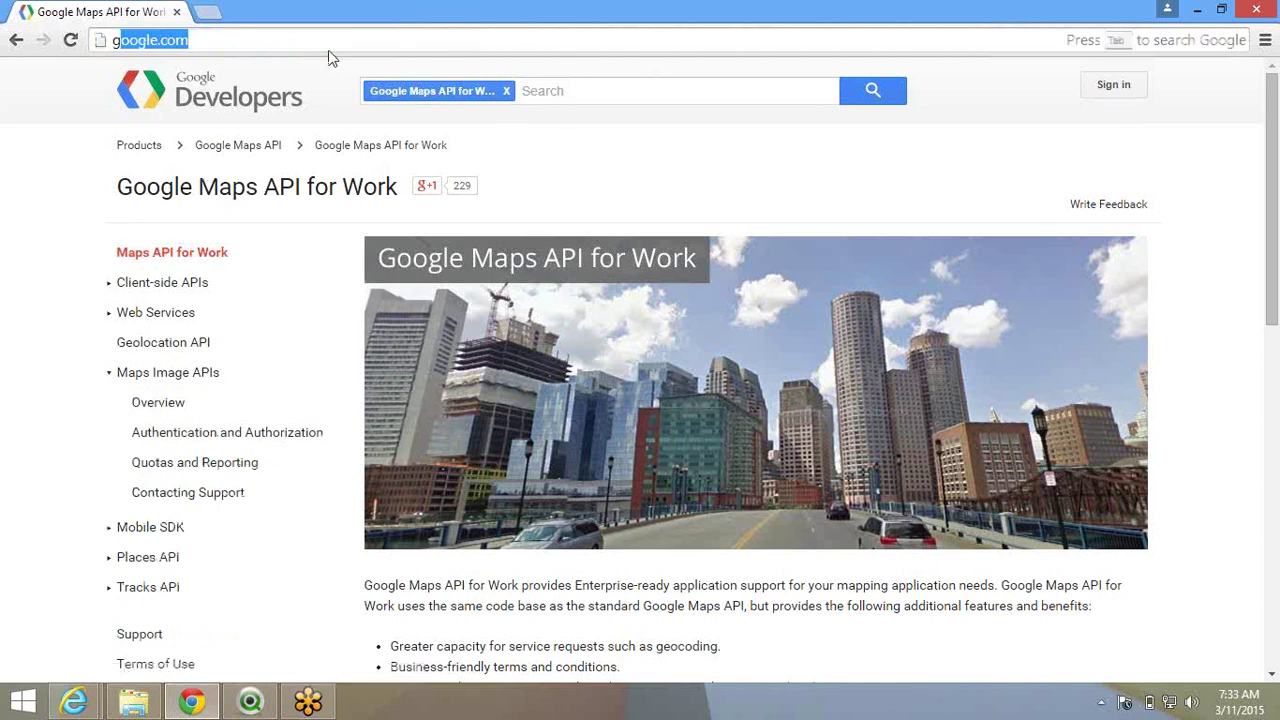
{"action": "type", "text": "oogle maps "}
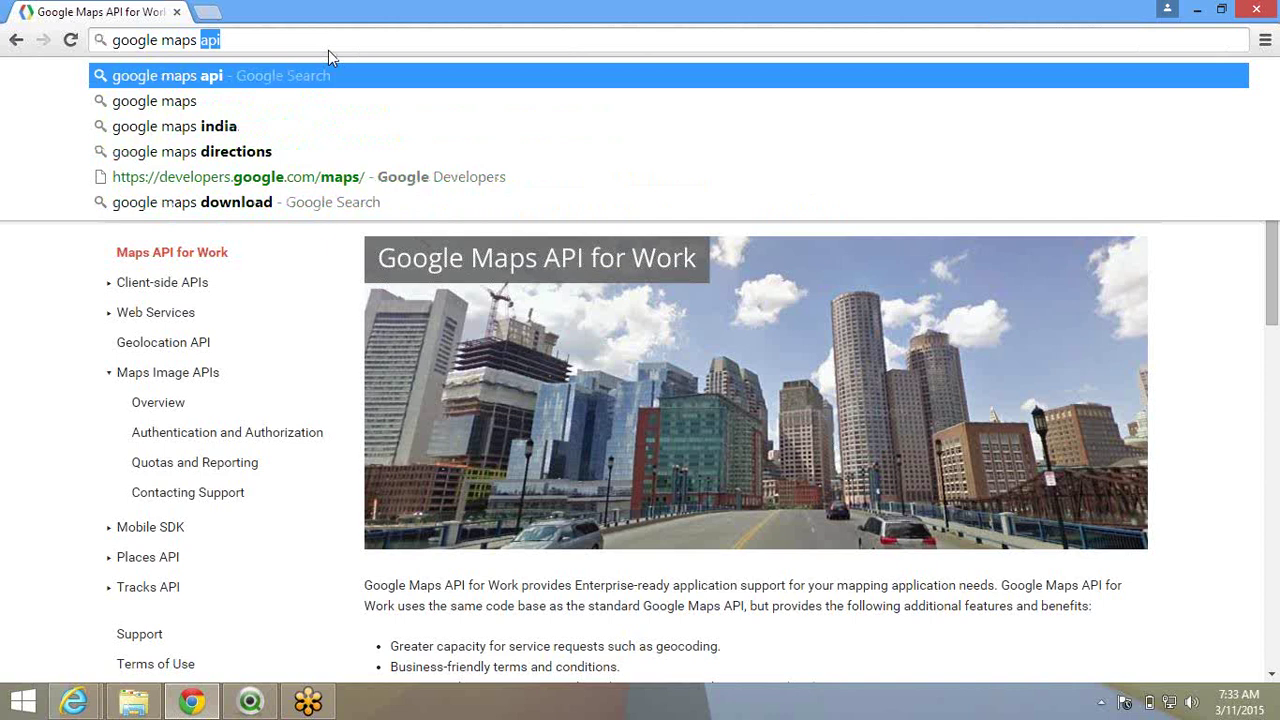
{"action": "type", "text": "static ima"}
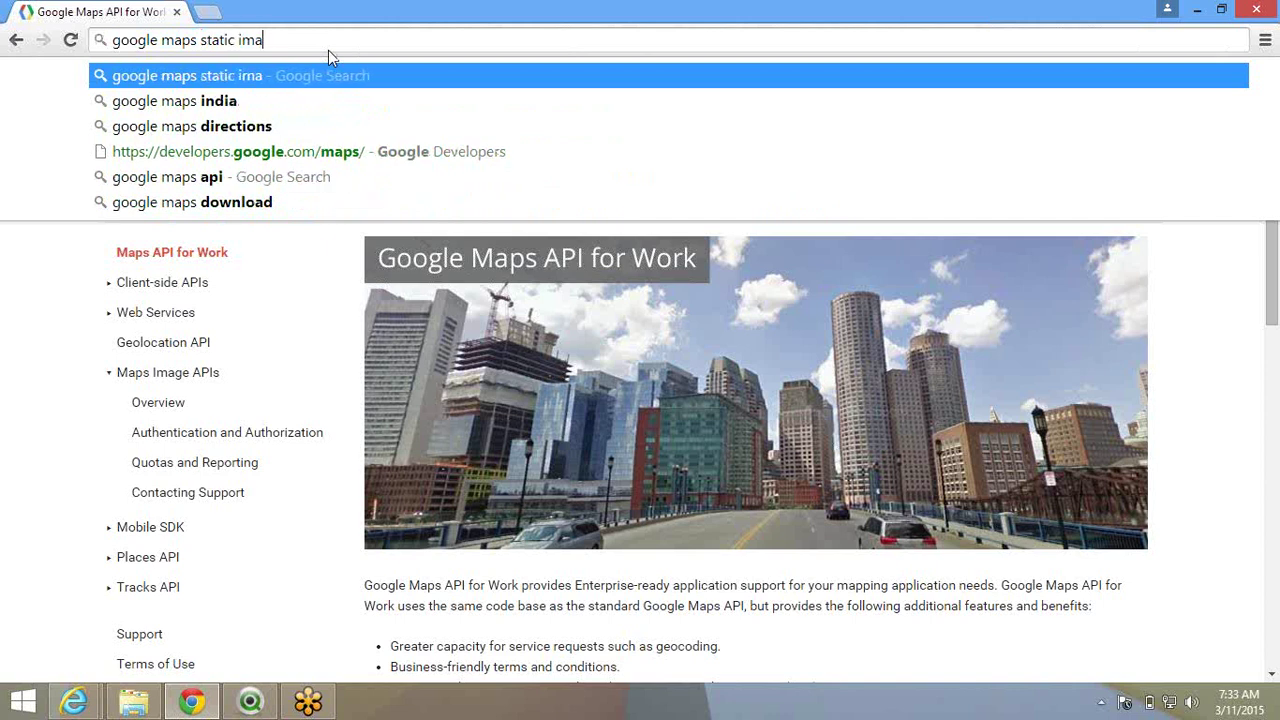
{"action": "type", "text": "ge api"}
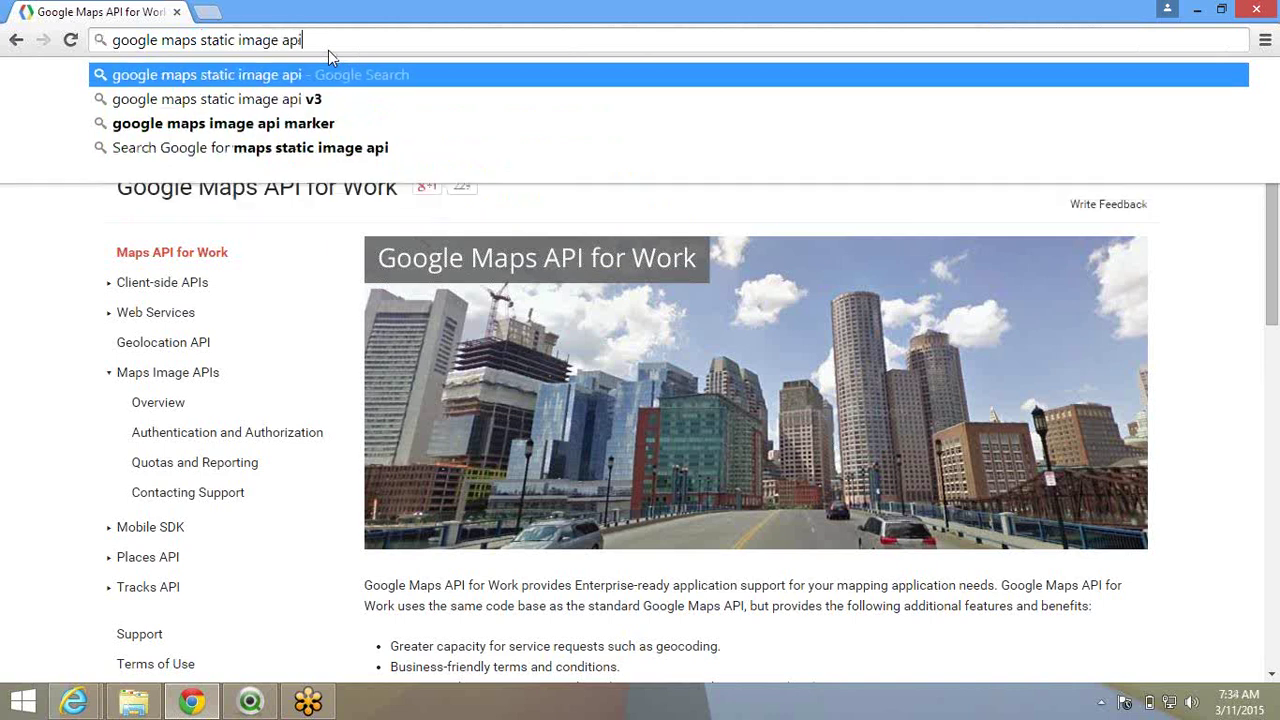
{"action": "type", "text": "s"}
{"action": "key", "text": "Return"}
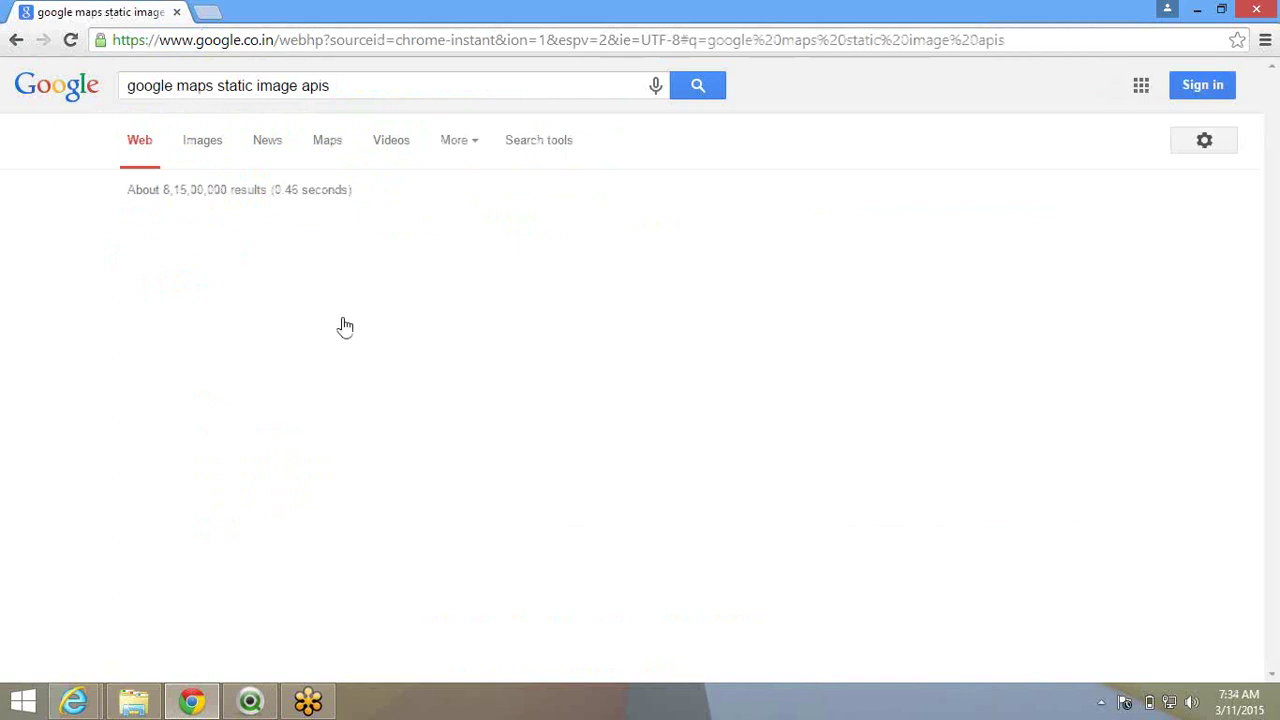
{"action": "left_click", "coordinate": [336, 230]}
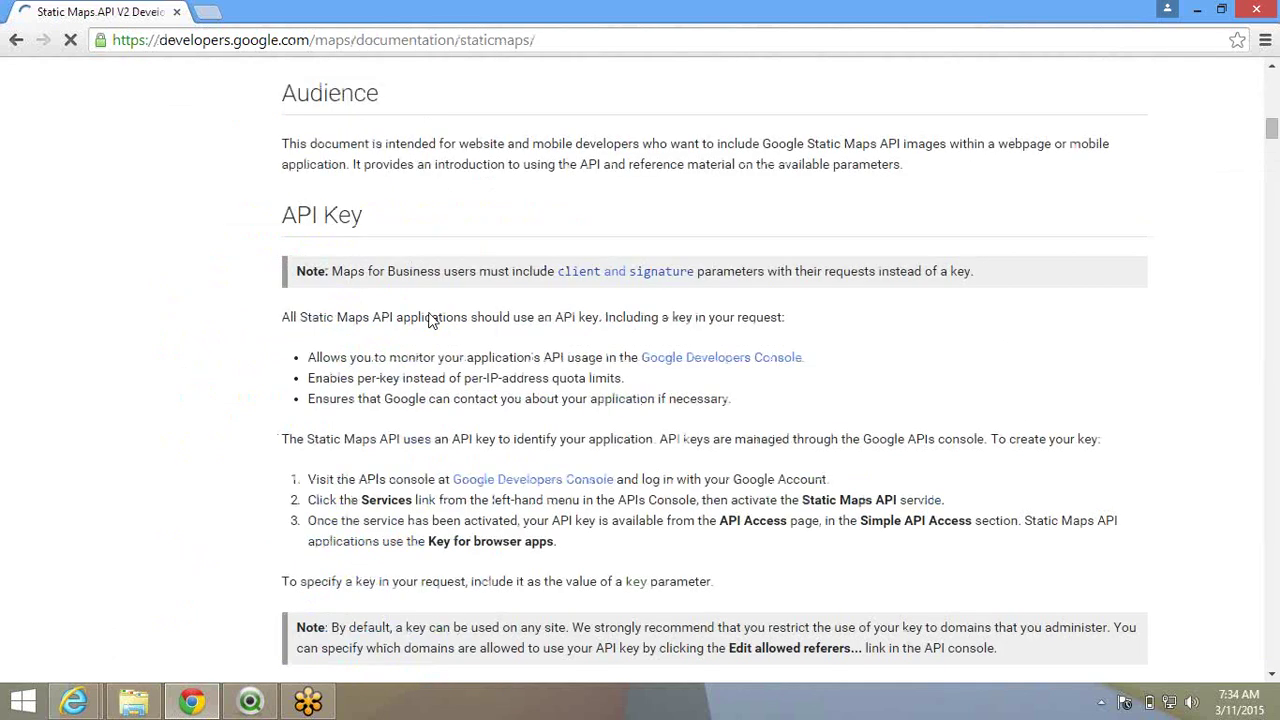
Skim the Static Maps API V2 Developer Guide and highlight its Google Maps Image APIs page heading.
{"action": "scroll", "coordinate": [428, 318], "scroll_direction": "down", "scroll_amount": 5}
{"action": "scroll", "coordinate": [430, 319], "scroll_direction": "down", "scroll_amount": 8}
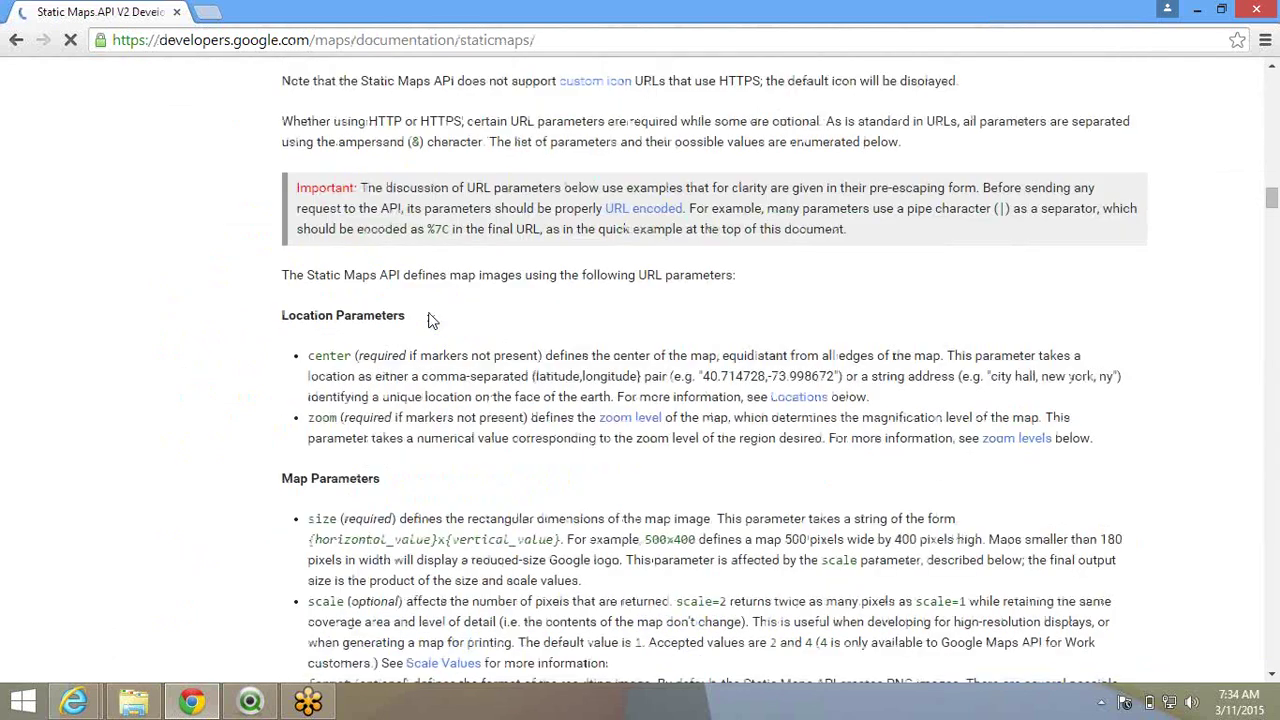
{"action": "scroll", "coordinate": [431, 319], "scroll_direction": "up", "scroll_amount": 4}
{"action": "scroll", "coordinate": [430, 300], "scroll_direction": "up", "scroll_amount": 15}
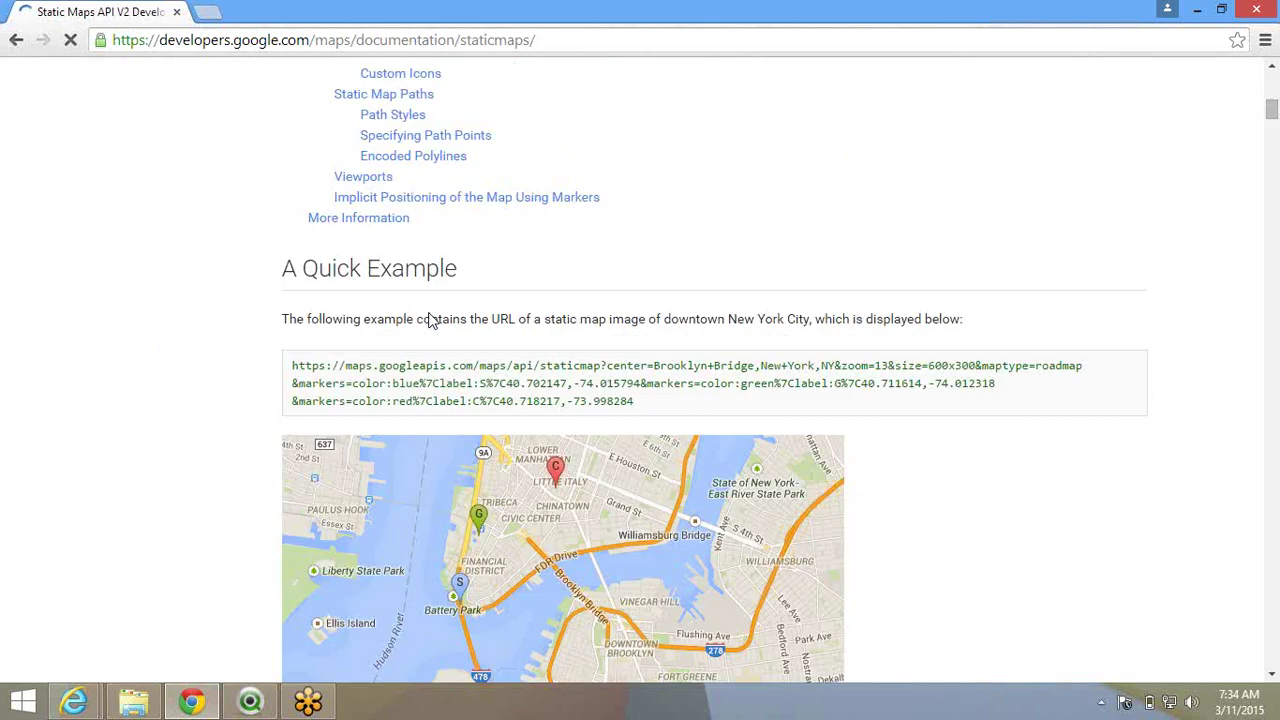
{"action": "left_click_drag", "start_coordinate": [114, 190], "coordinate": [388, 188]}
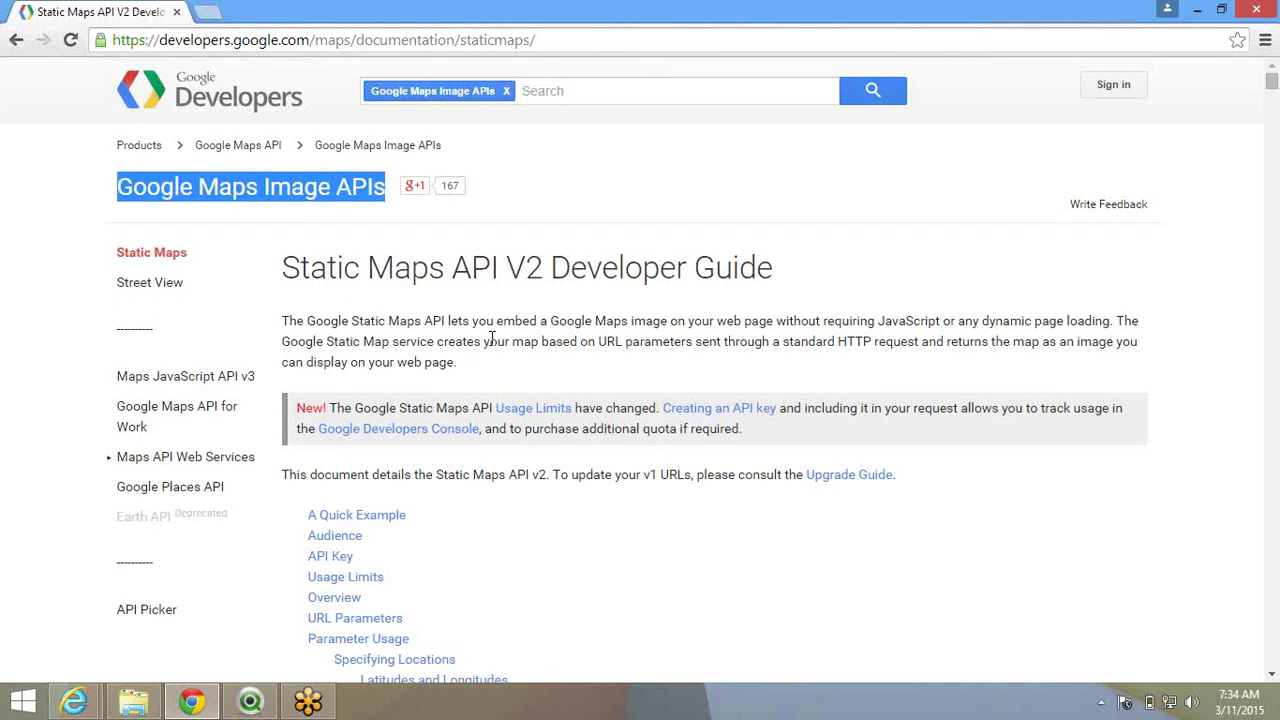
Copy the static map URL from the guide's A Quick Example section and load it in a new browser tab.
{"action": "scroll", "coordinate": [491, 337], "scroll_direction": "down", "scroll_amount": 1}
{"action": "scroll", "coordinate": [491, 340], "scroll_direction": "down", "scroll_amount": 5}
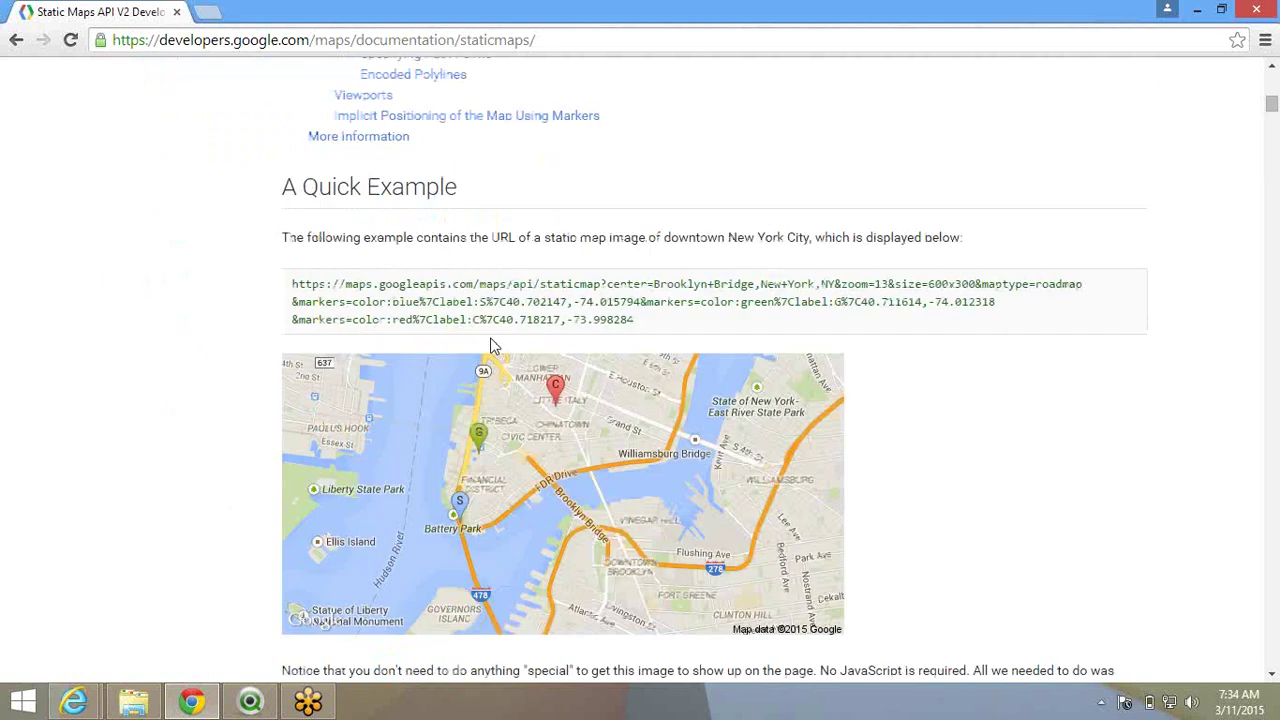
{"action": "scroll", "coordinate": [491, 343], "scroll_direction": "down", "scroll_amount": 1}
{"action": "scroll", "coordinate": [490, 333], "scroll_direction": "up", "scroll_amount": 1}
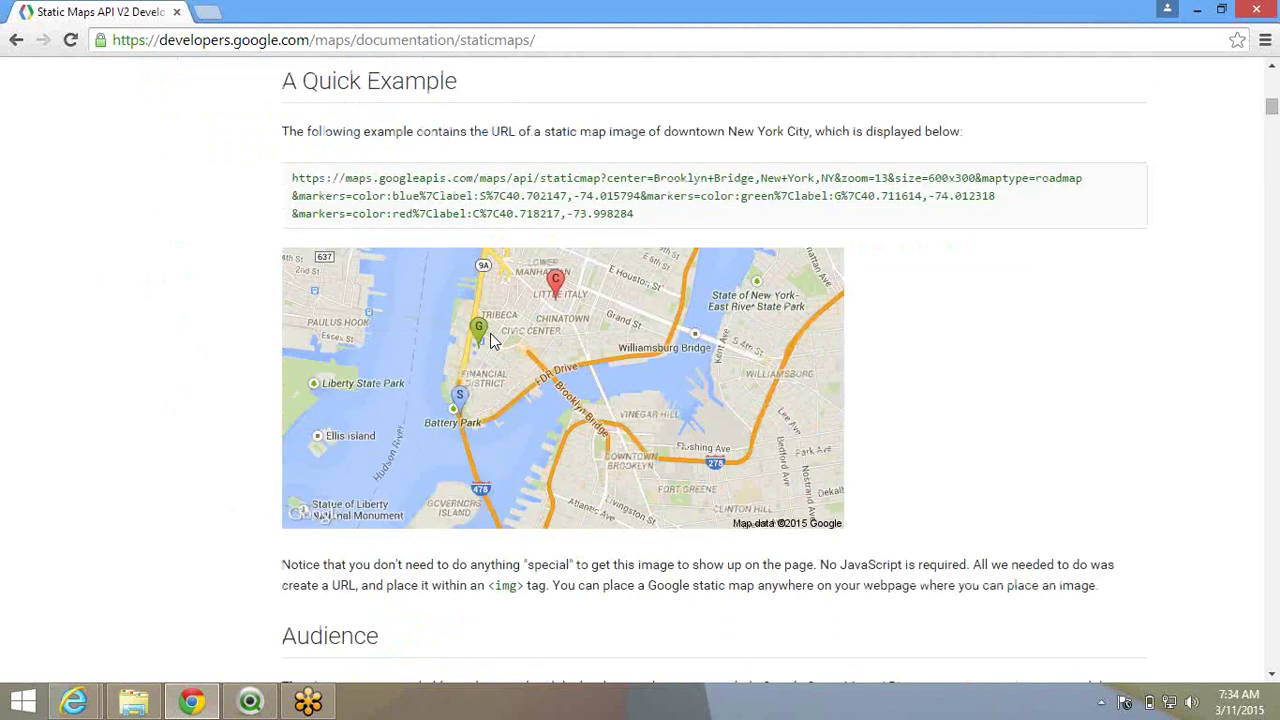
{"action": "left_click_drag", "start_coordinate": [636, 326], "coordinate": [295, 291]}
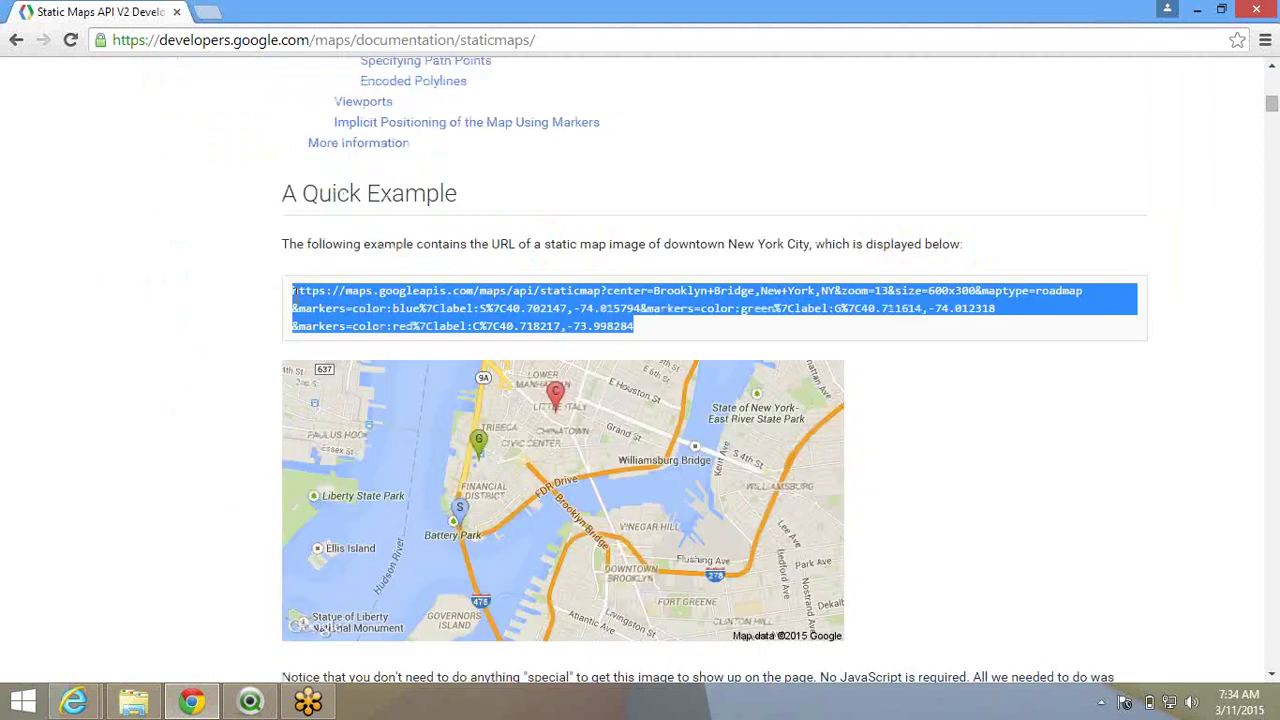
{"action": "key", "text": "ctrl+t"}
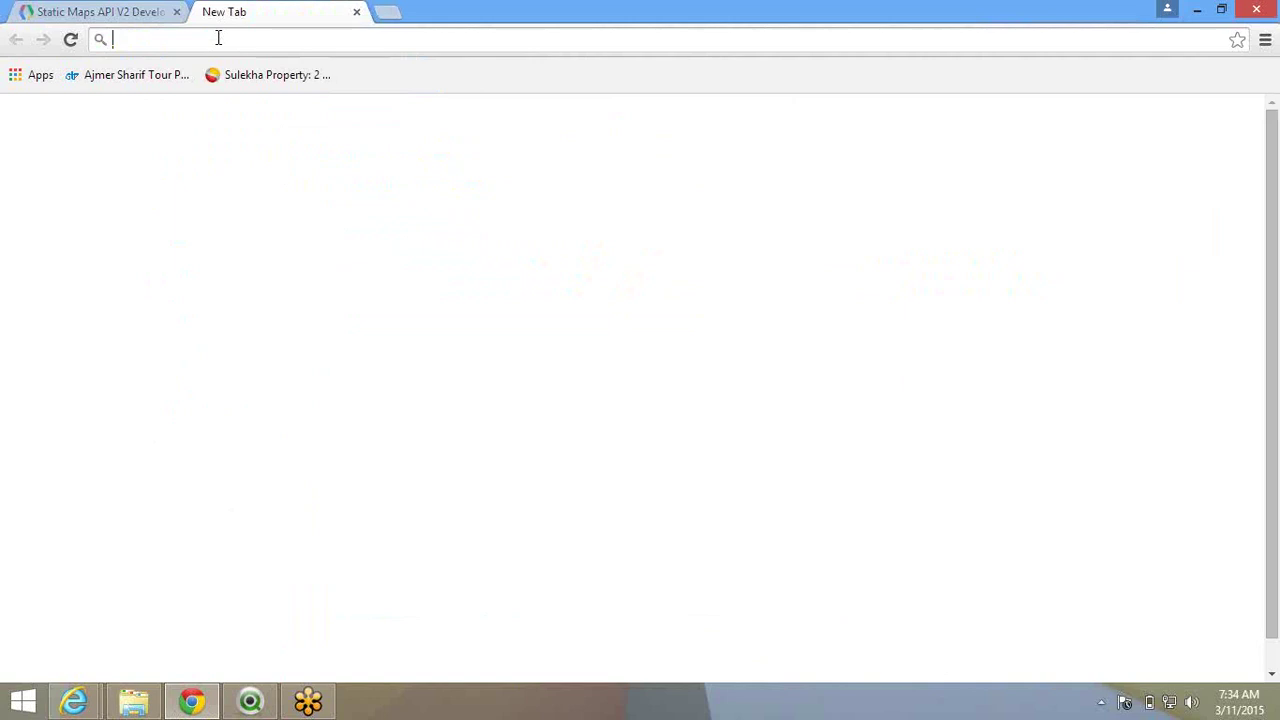
{"action": "type", "text": "https://maps.googleapis.com/maps/api/staticmap?center=Brooklyn+Bridge,New+York,NY&zoom=13&size=600x300&maptype=roadmap&markers=color:blue%7Clabel:S%7C40.702147,-74.015794&markers=color:green%7Clabel:G%7C40.711614,-74.012318&markers=color:red%7Clabel:C%7C40.718217,-73.998284"}
{"action": "key", "text": "Return"}
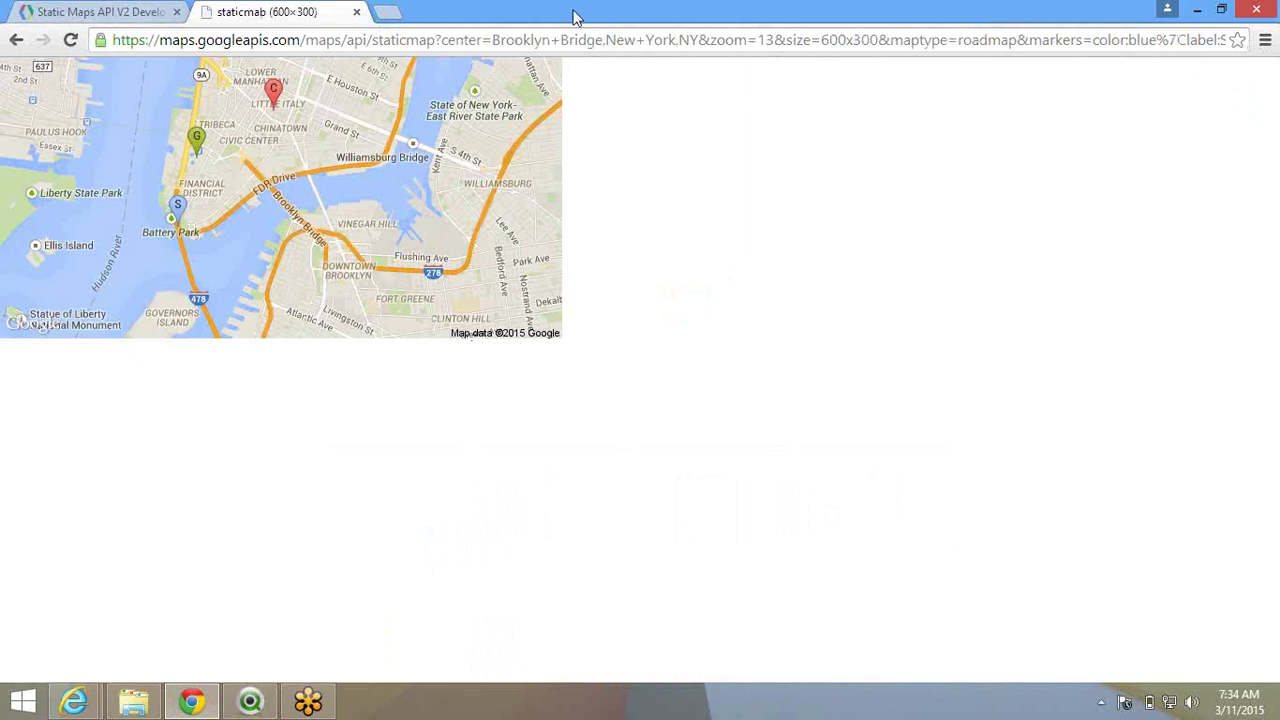
Return to the guide and examine the example URL's base address and its center, zoom, size and maptype parameters.
{"action": "left_click", "coordinate": [143, 8]}
{"action": "left_click", "coordinate": [656, 289]}
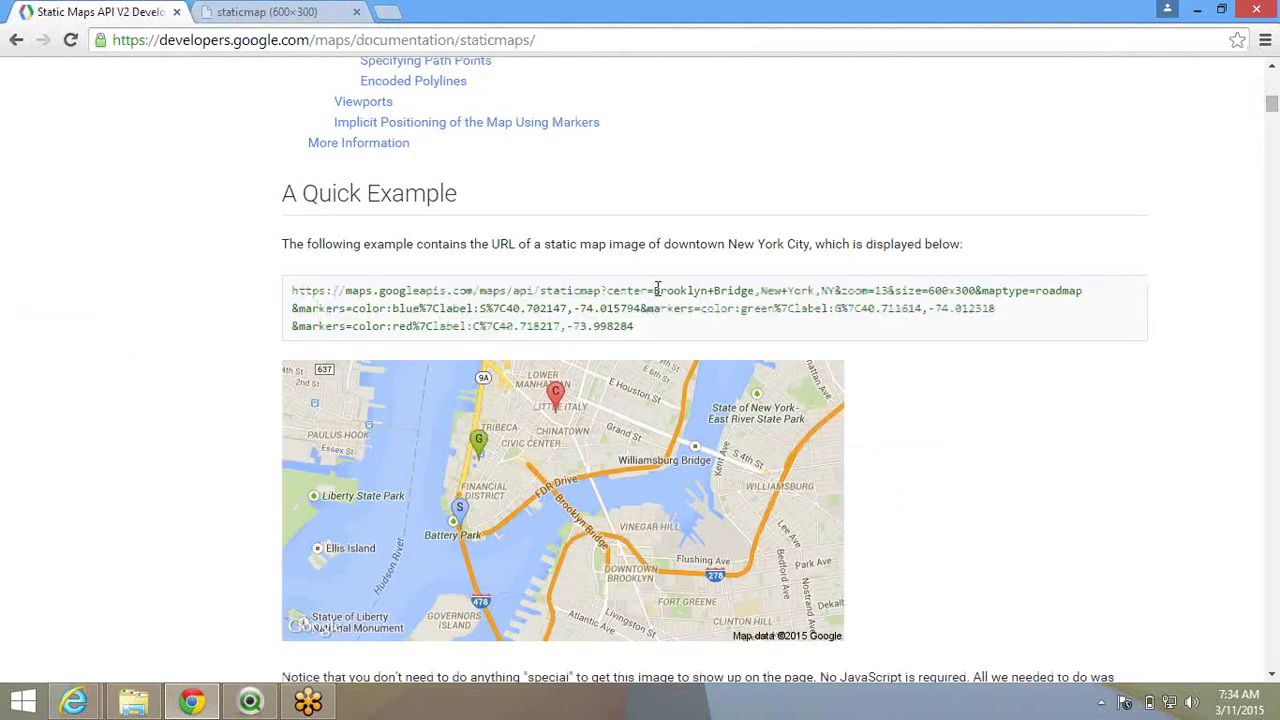
{"action": "left_click_drag", "start_coordinate": [346, 290], "coordinate": [580, 291]}
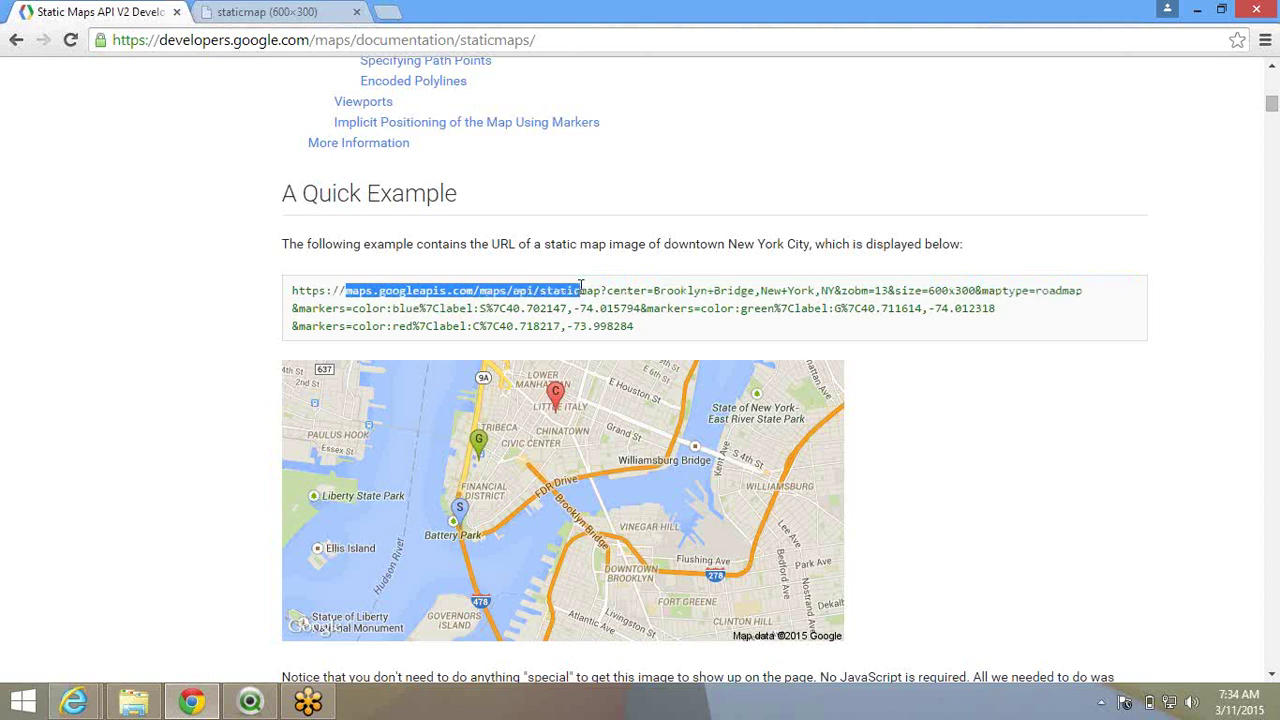
{"action": "double_click", "coordinate": [665, 290]}
{"action": "left_click", "coordinate": [690, 294]}
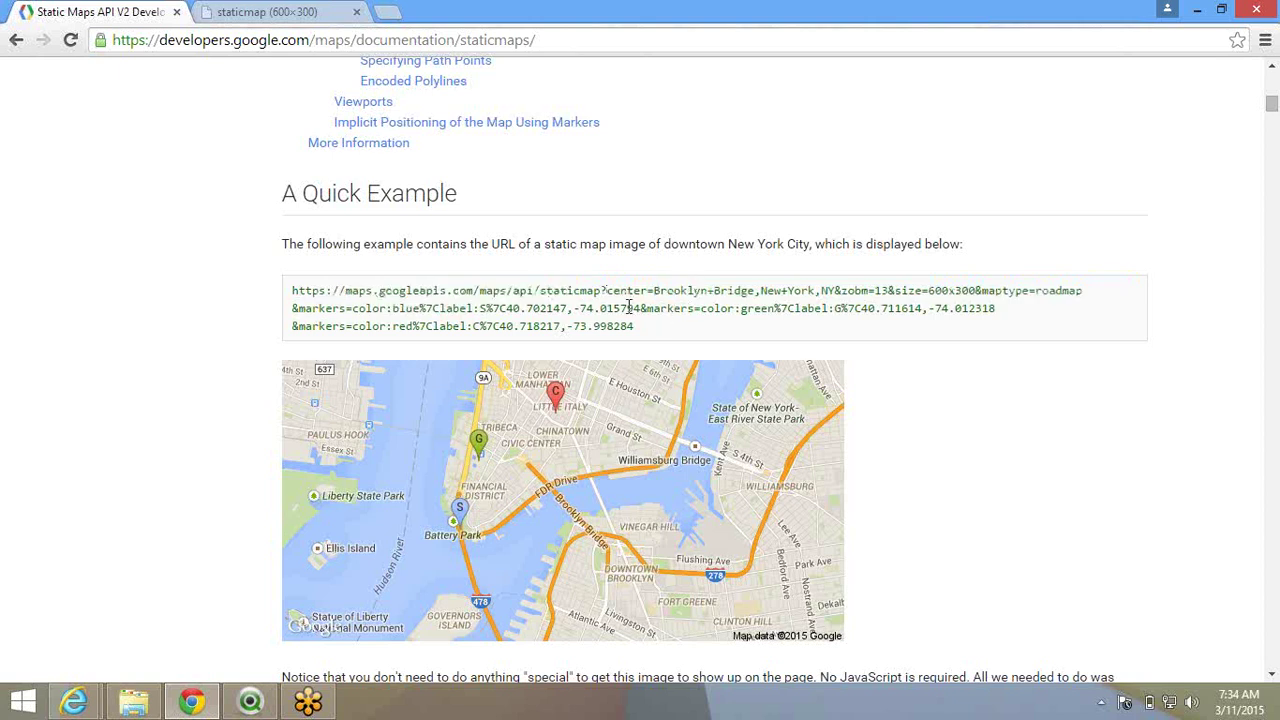
{"action": "left_click_drag", "start_coordinate": [658, 292], "coordinate": [758, 291]}
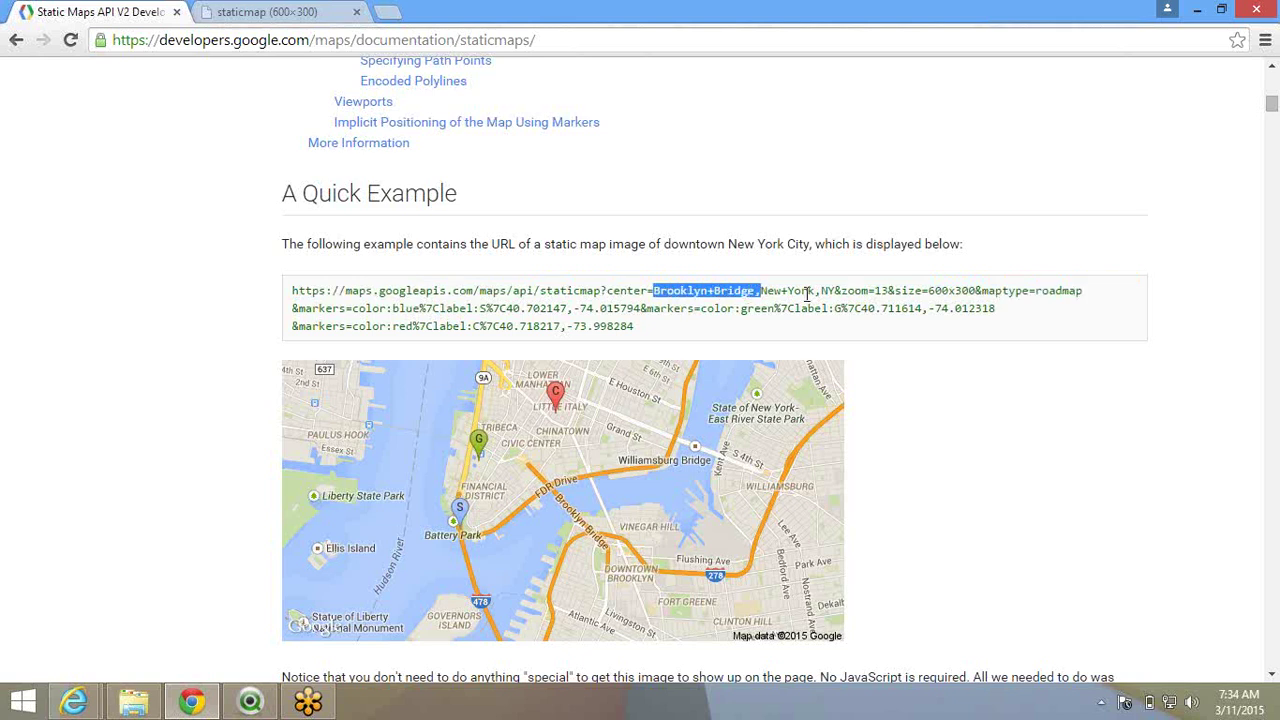
{"action": "left_click", "coordinate": [850, 291]}
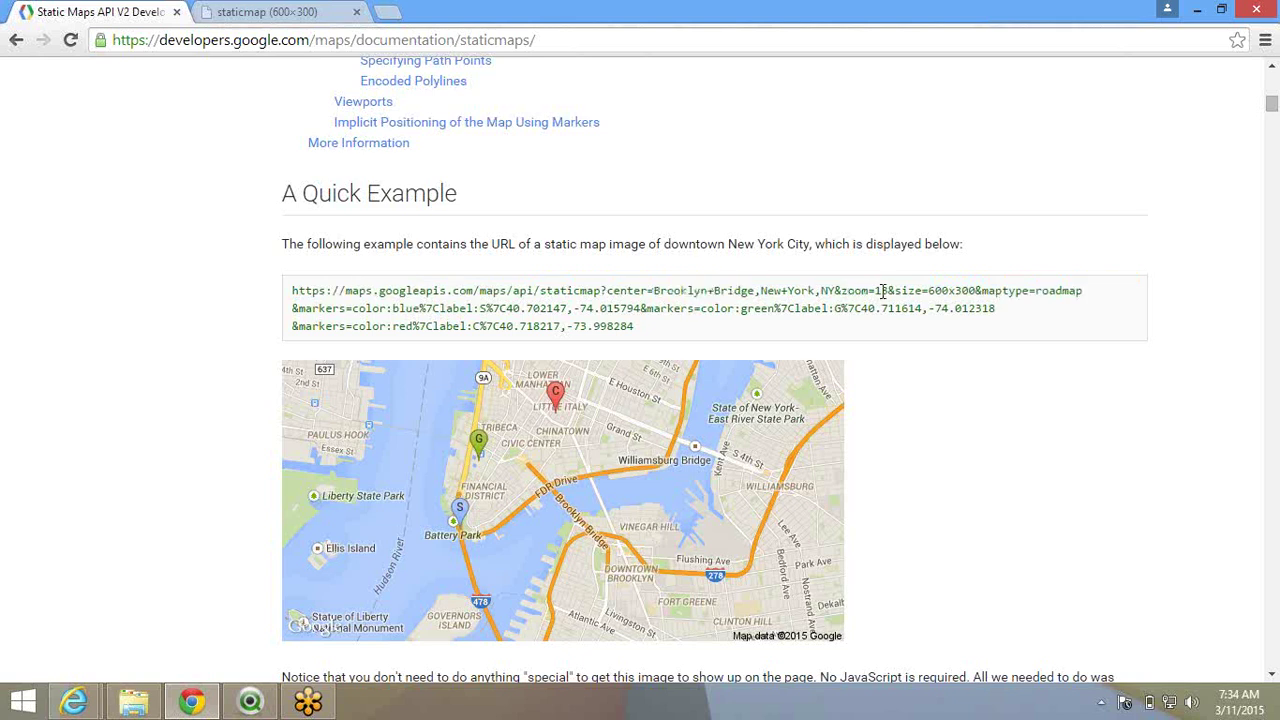
{"action": "left_click_drag", "start_coordinate": [929, 290], "coordinate": [982, 291]}
{"action": "left_click", "coordinate": [1011, 291]}
Read through the guide's API key, URL parameters, and Latitudes and Longitudes sections.
{"action": "scroll", "coordinate": [556, 421], "scroll_direction": "down", "scroll_amount": 1}
{"action": "scroll", "coordinate": [556, 421], "scroll_direction": "down", "scroll_amount": 8}
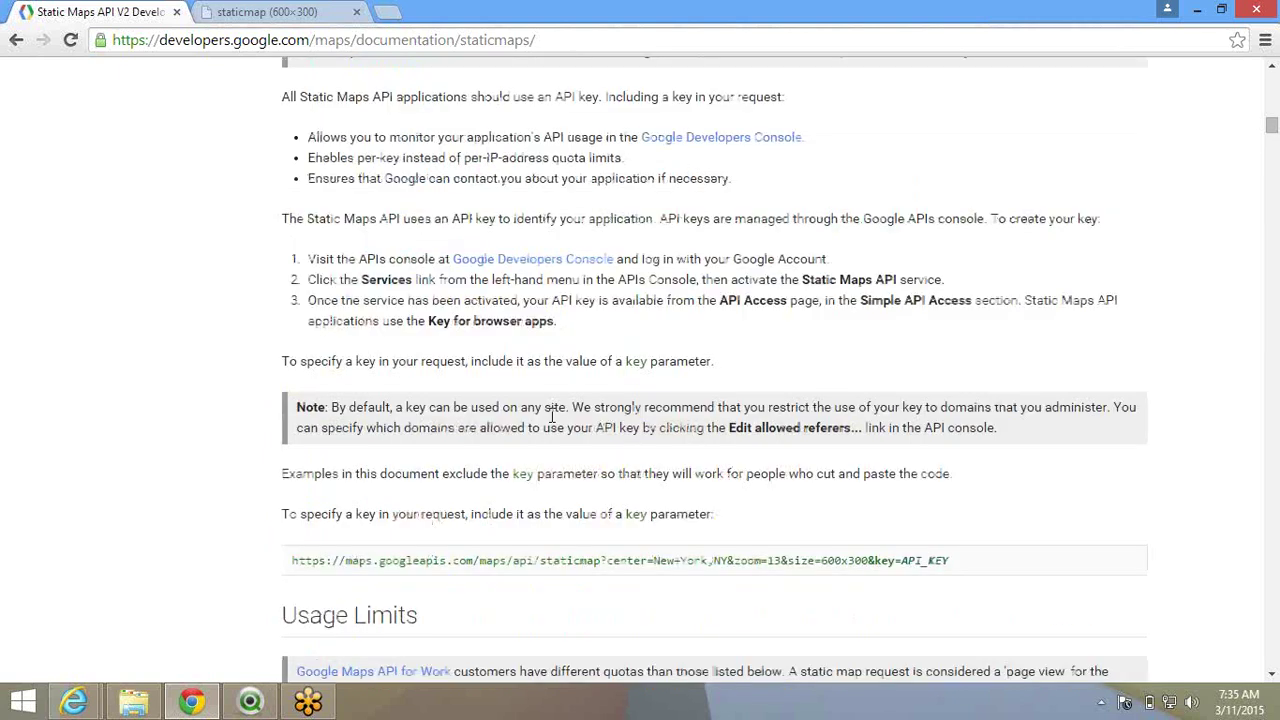
{"action": "scroll", "coordinate": [552, 416], "scroll_direction": "down", "scroll_amount": 10}
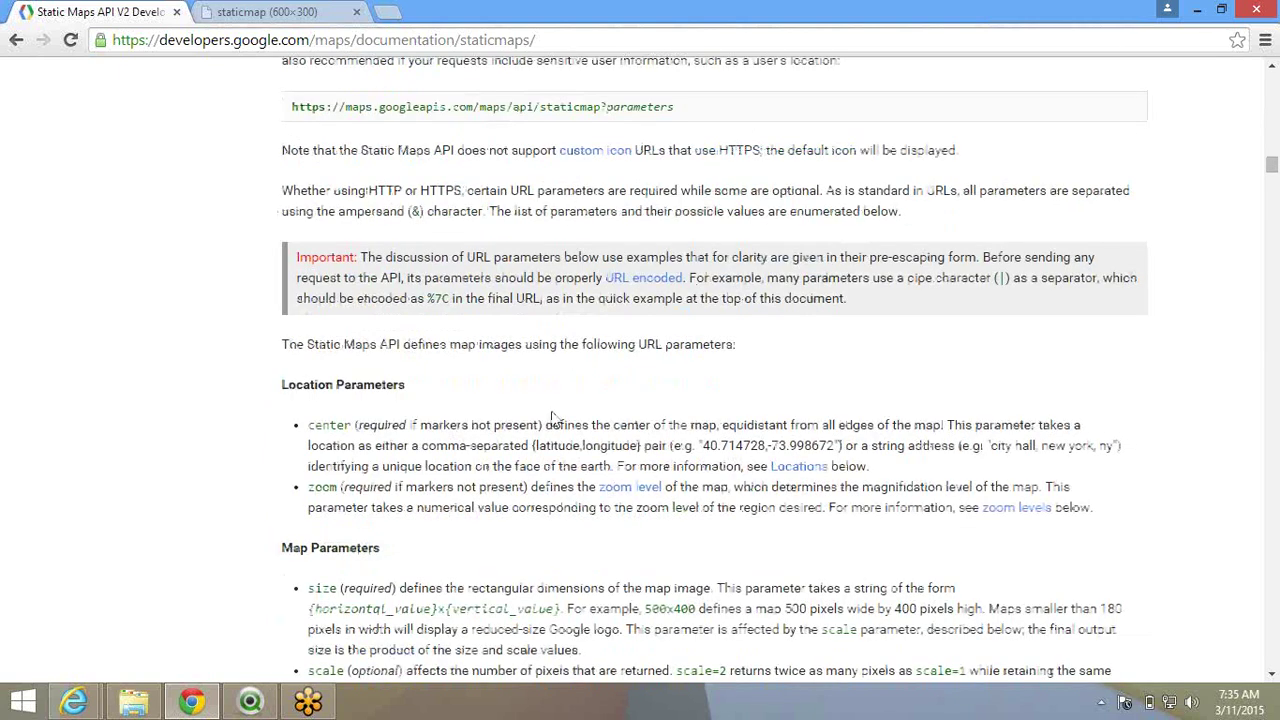
{"action": "scroll", "coordinate": [552, 416], "scroll_direction": "down", "scroll_amount": 1}
{"action": "scroll", "coordinate": [563, 325], "scroll_direction": "down", "scroll_amount": 10}
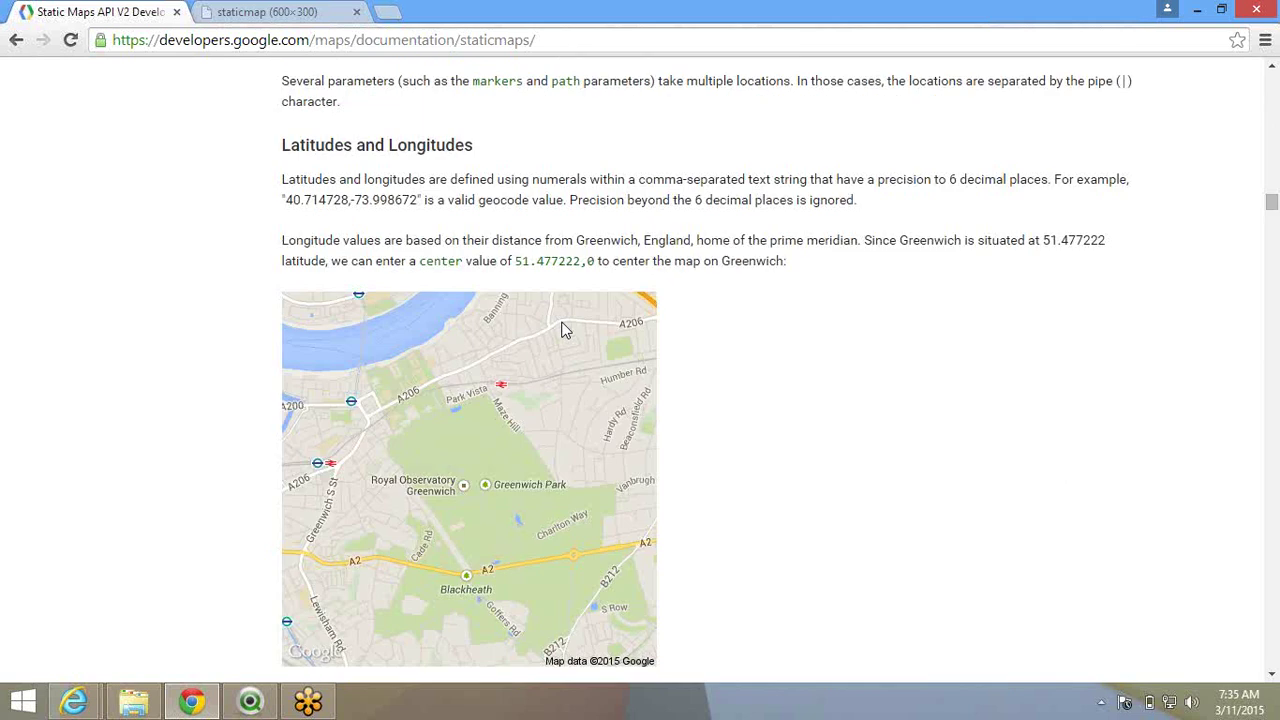
{"action": "scroll", "coordinate": [563, 330], "scroll_direction": "down", "scroll_amount": 3}
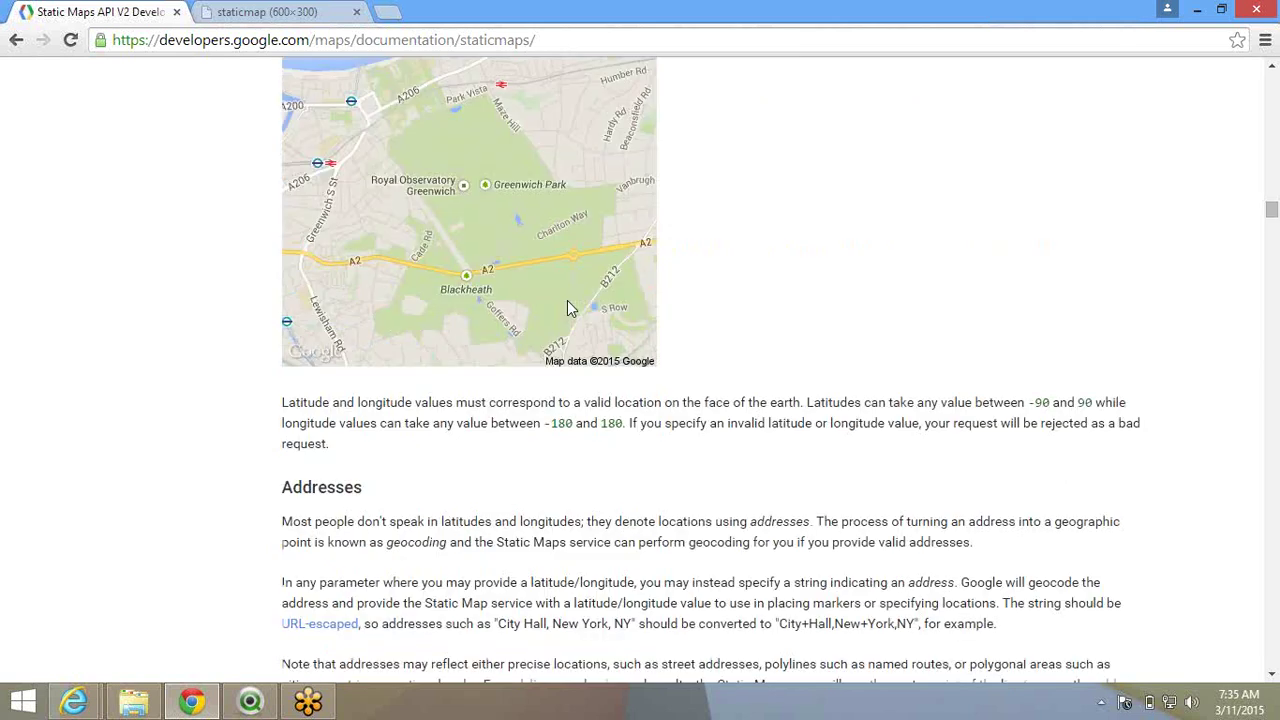
{"action": "scroll", "coordinate": [567, 308], "scroll_direction": "up", "scroll_amount": 5}
{"action": "scroll", "coordinate": [567, 308], "scroll_direction": "down", "scroll_amount": 1}
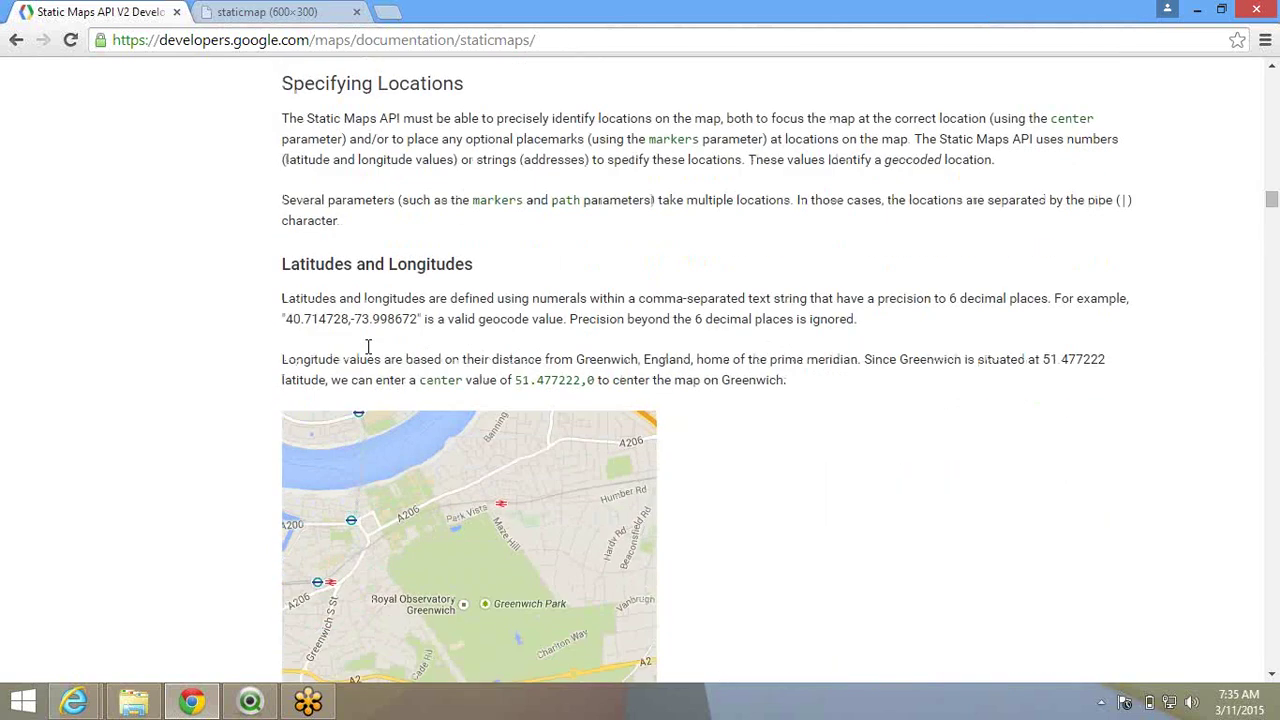
{"action": "scroll", "coordinate": [380, 310], "scroll_direction": "down", "scroll_amount": 1}
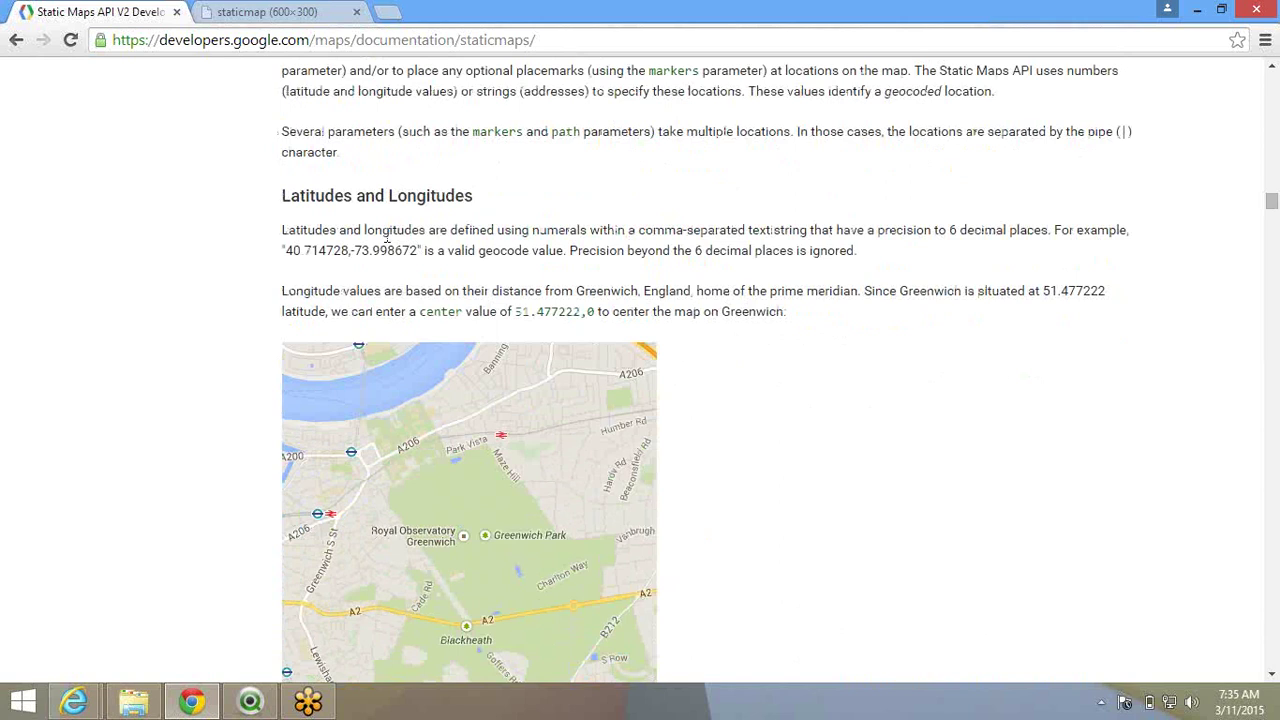
{"action": "scroll", "coordinate": [386, 237], "scroll_direction": "down", "scroll_amount": 2}
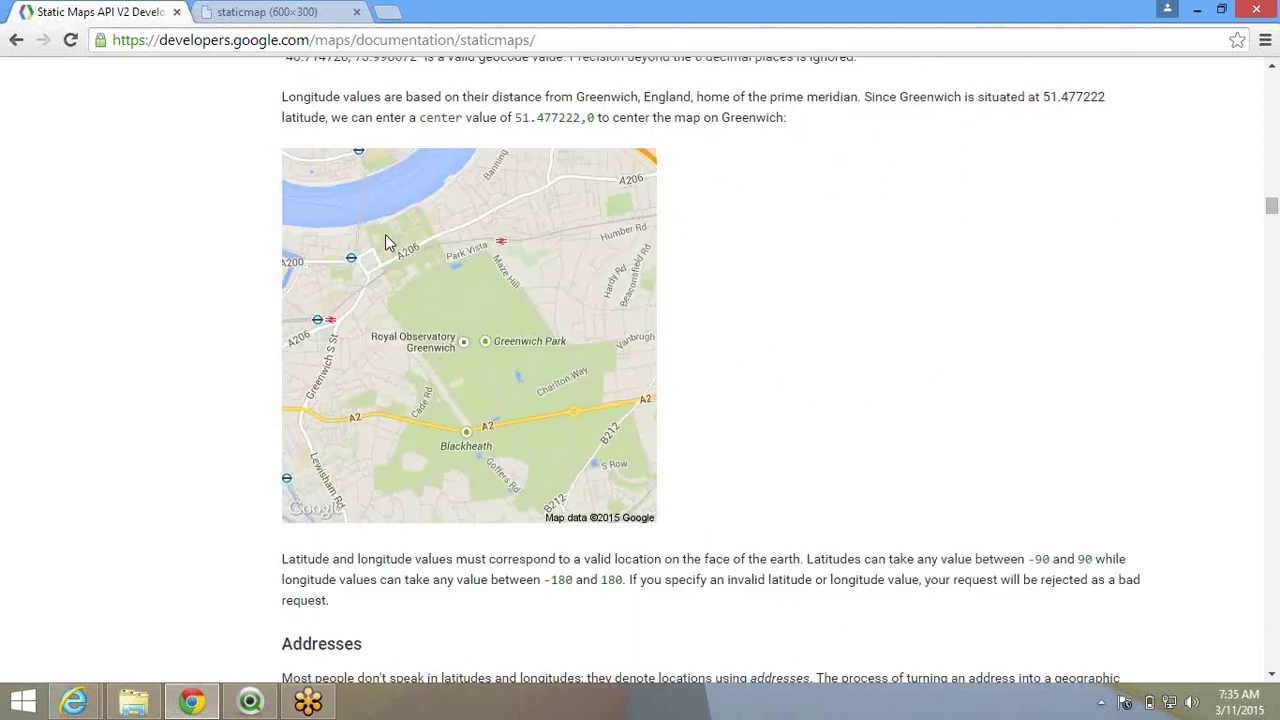
{"action": "scroll", "coordinate": [388, 242], "scroll_direction": "down", "scroll_amount": 2}
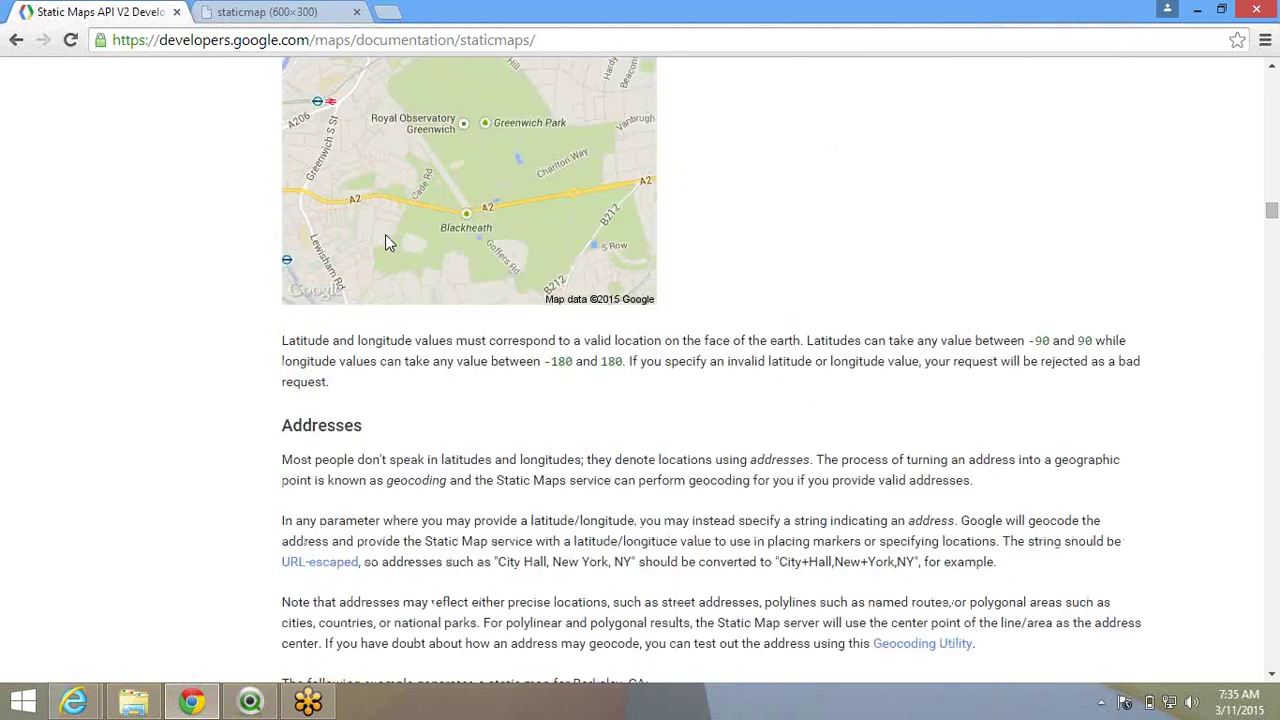
Copy the Berkeley, CA example URL from the guide's Addresses section and load it in the static map browser tab.
{"action": "scroll", "coordinate": [389, 243], "scroll_direction": "down", "scroll_amount": 1}
{"action": "scroll", "coordinate": [389, 232], "scroll_direction": "down", "scroll_amount": 1}
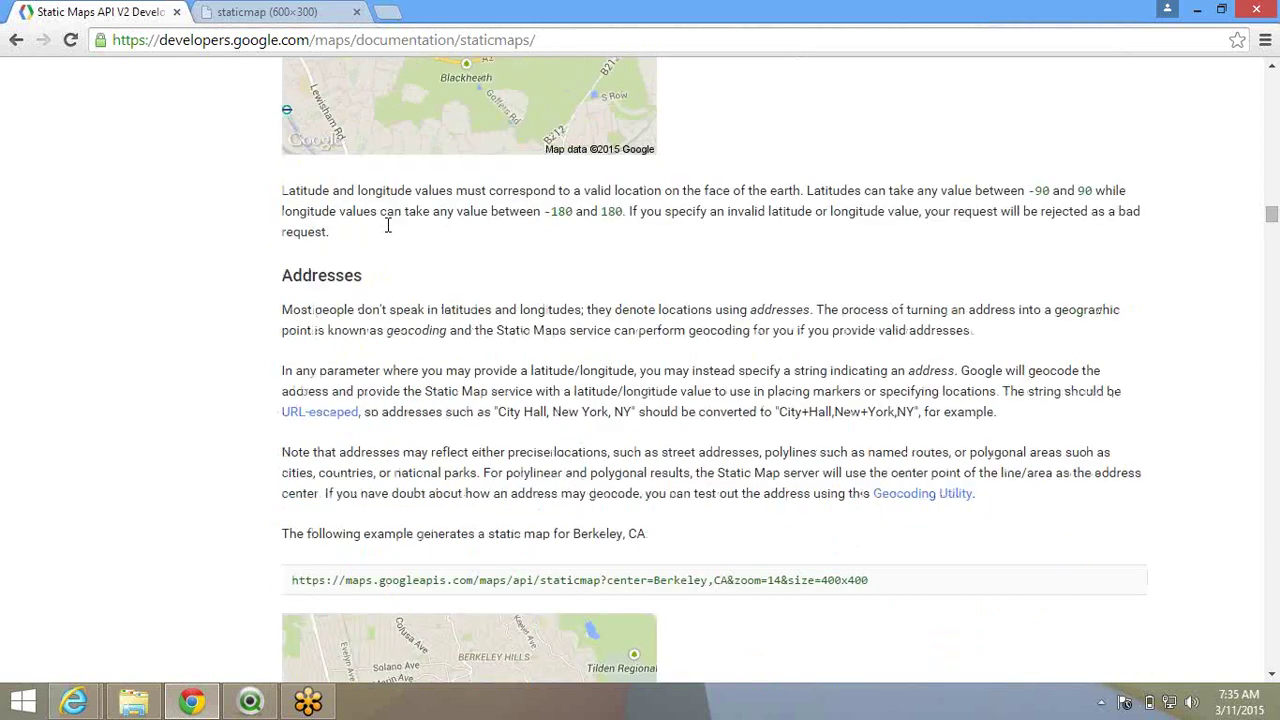
{"action": "scroll", "coordinate": [386, 224], "scroll_direction": "down", "scroll_amount": 5}
{"action": "scroll", "coordinate": [858, 458], "scroll_direction": "up", "scroll_amount": 5}
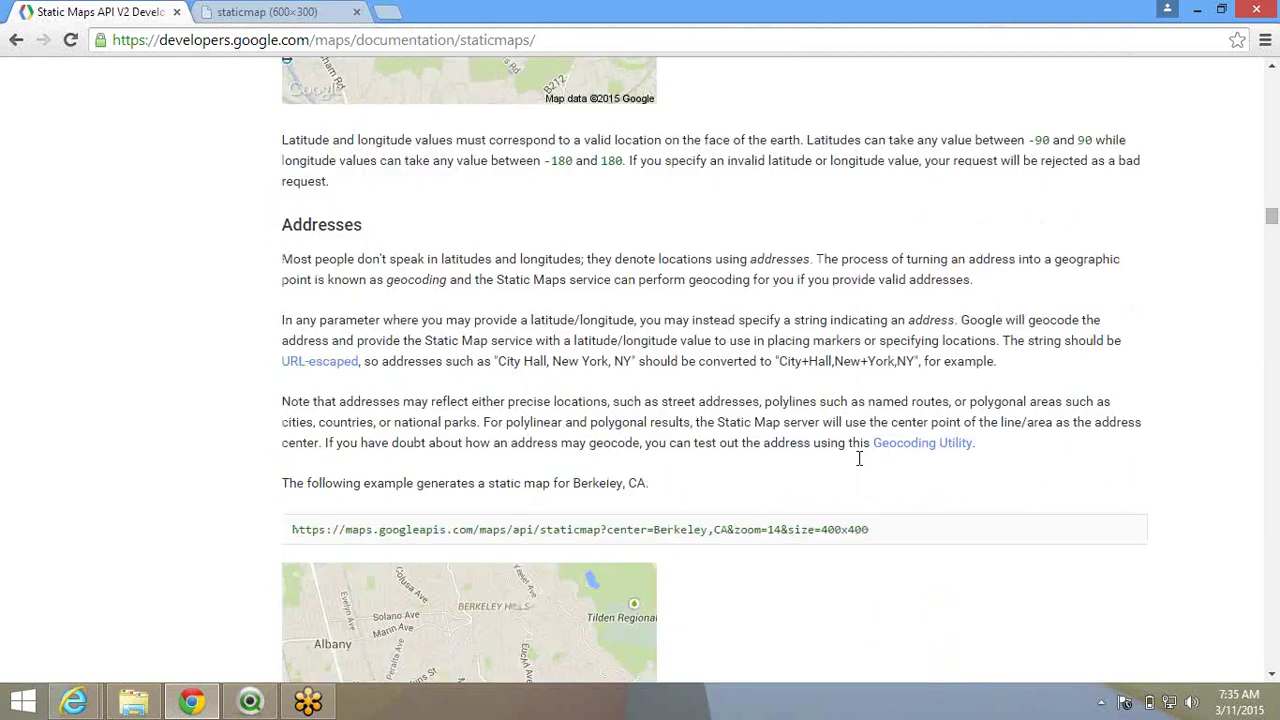
{"action": "scroll", "coordinate": [858, 458], "scroll_direction": "down", "scroll_amount": 3}
{"action": "left_click_drag", "start_coordinate": [883, 348], "coordinate": [285, 350]}
{"action": "key", "text": "ctrl+c"}
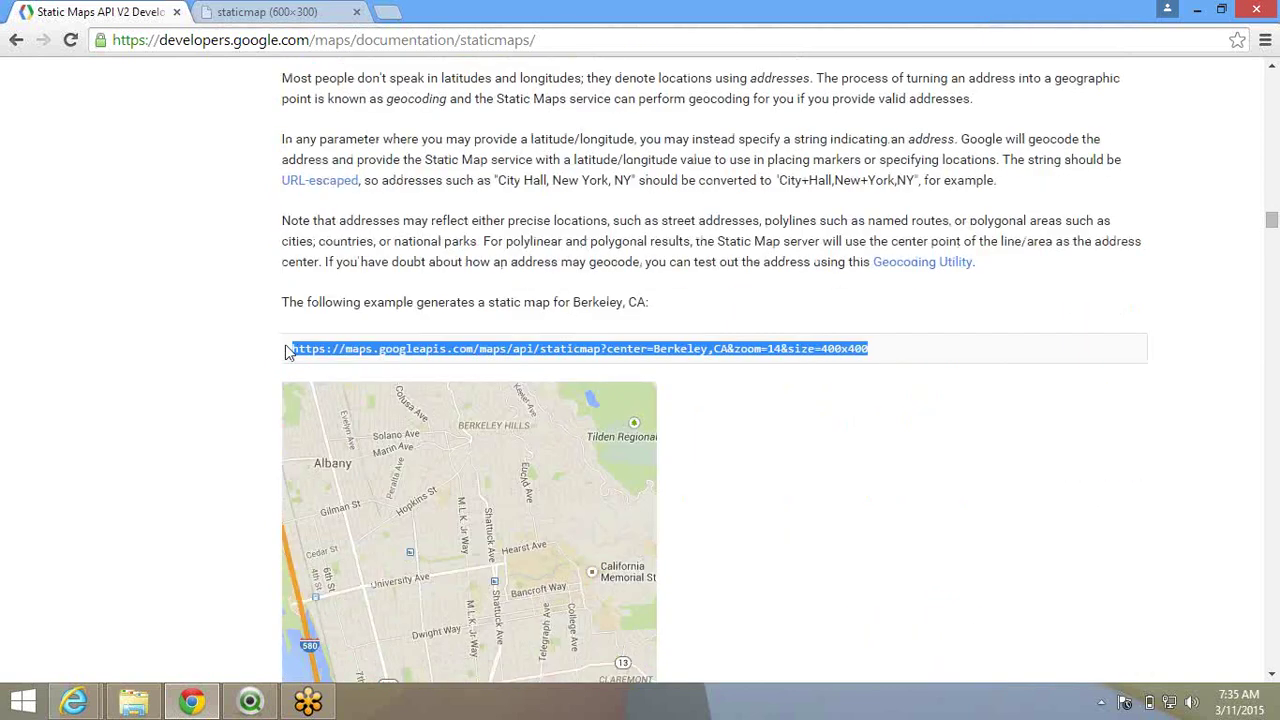
{"action": "left_click", "coordinate": [254, 10]}
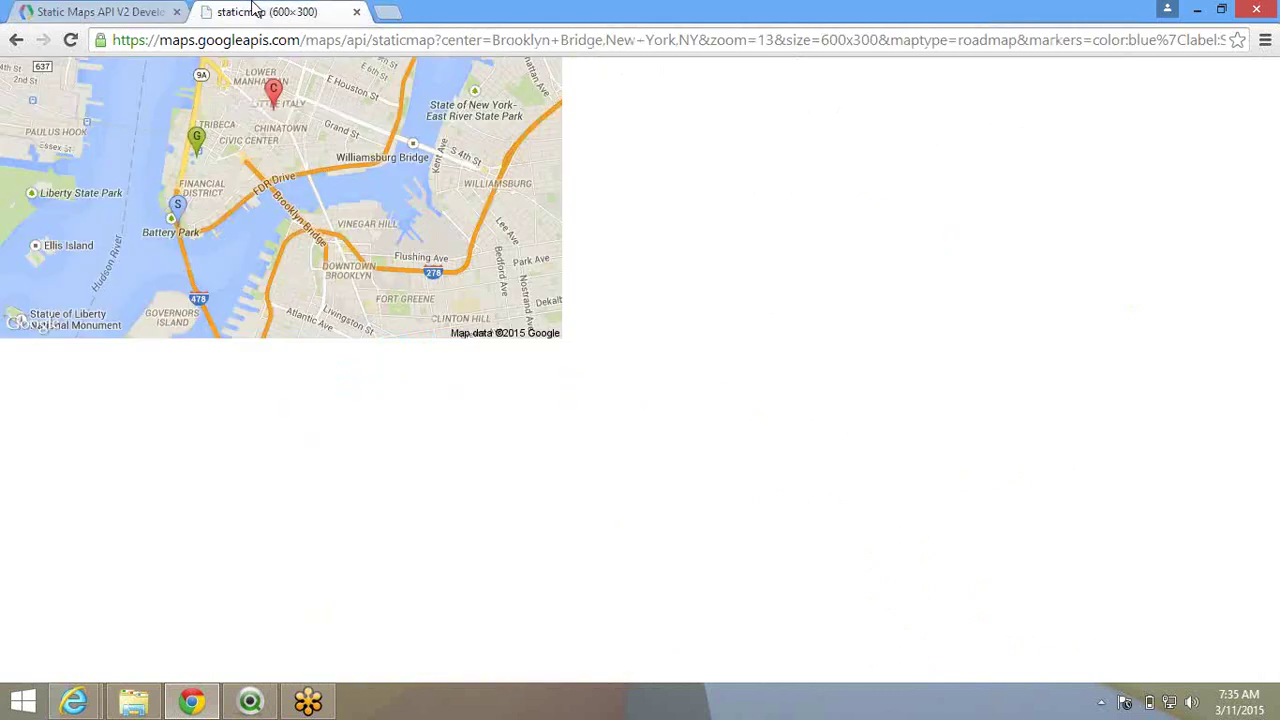
{"action": "key", "text": "ctrl+l"}
{"action": "key", "text": "ctrl+v"}
{"action": "key", "text": "Return"}
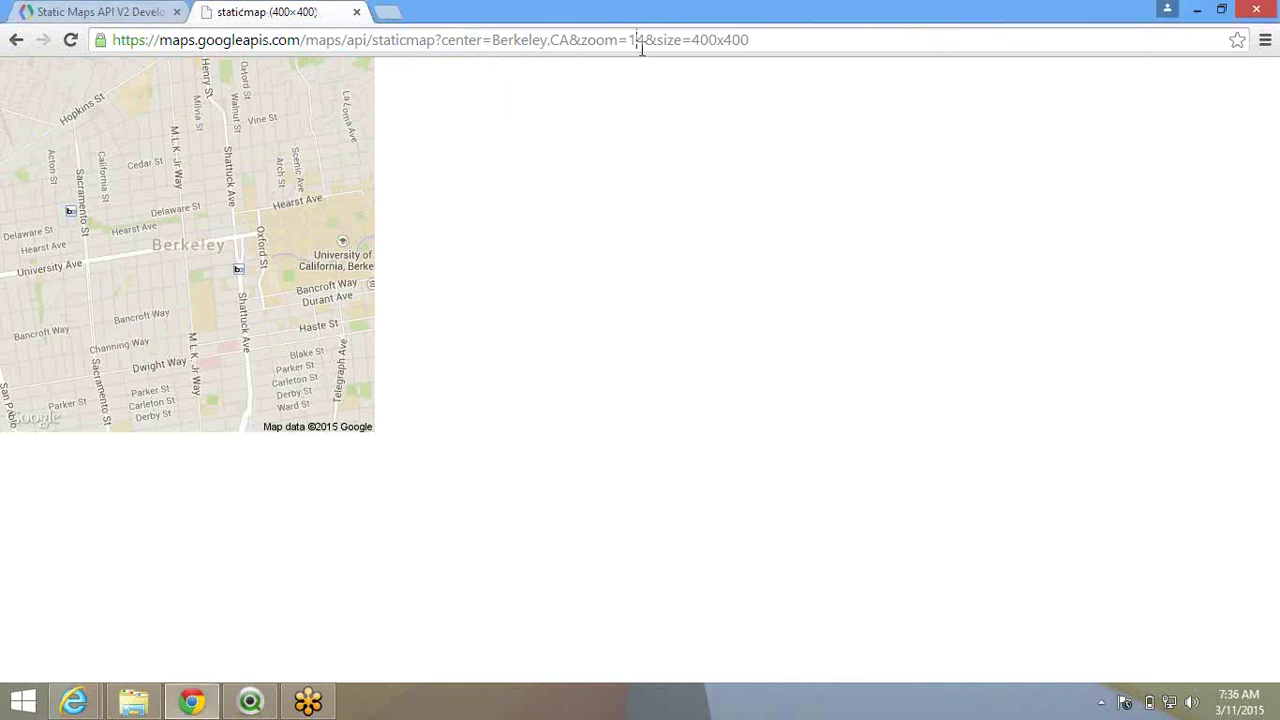
Change the zoom parameter in the Berkeley map URL to 13 and load the map.
{"action": "left_click", "coordinate": [640, 49]}
{"action": "left_click", "coordinate": [640, 49]}
{"action": "key", "text": "Delete"}
{"action": "type", "text": "3"}
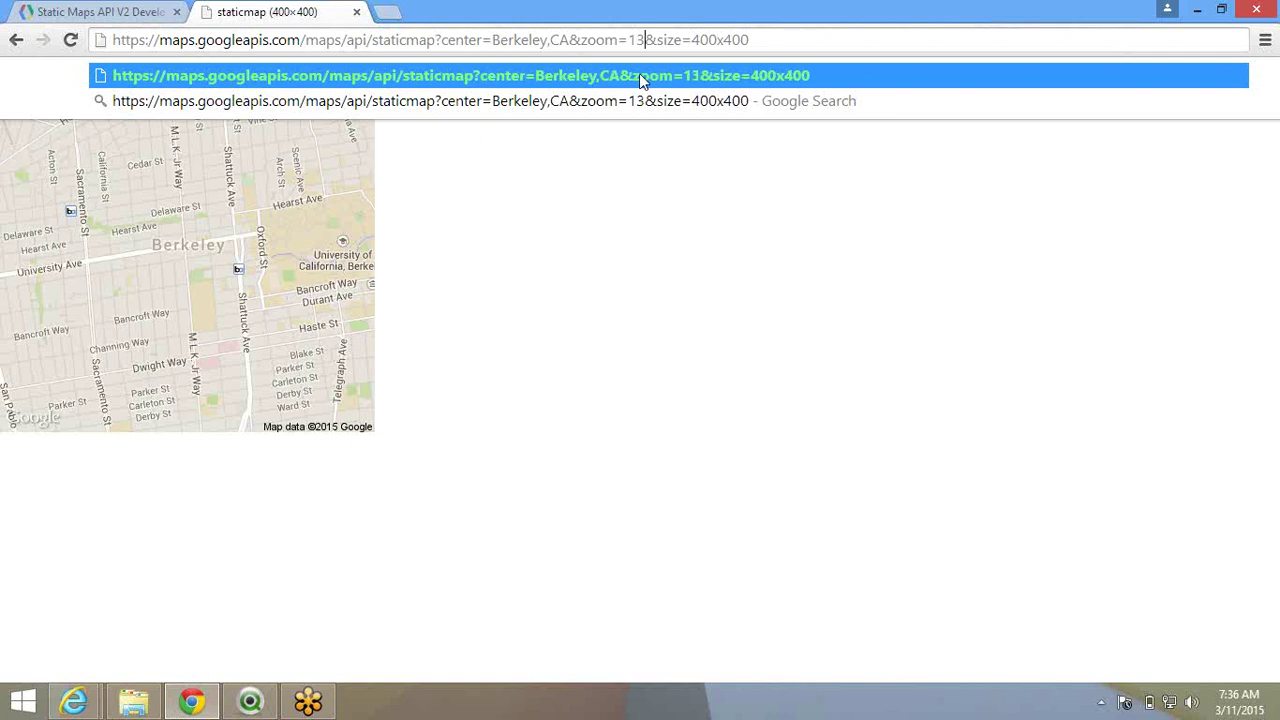
{"action": "key", "text": "Return"}
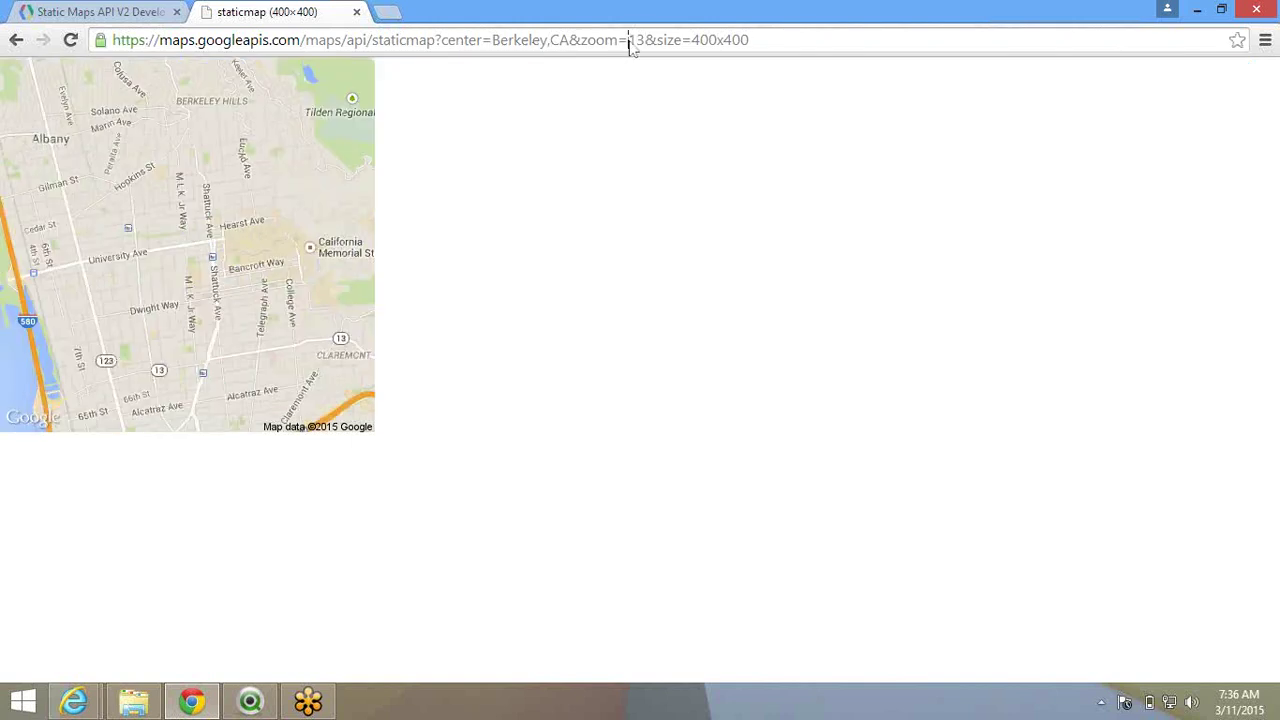
Replace the zoom value in the Berkeley map URL with 2 and reload the map.
{"action": "key", "text": "BackSpace"}
{"action": "key", "text": "Delete"}
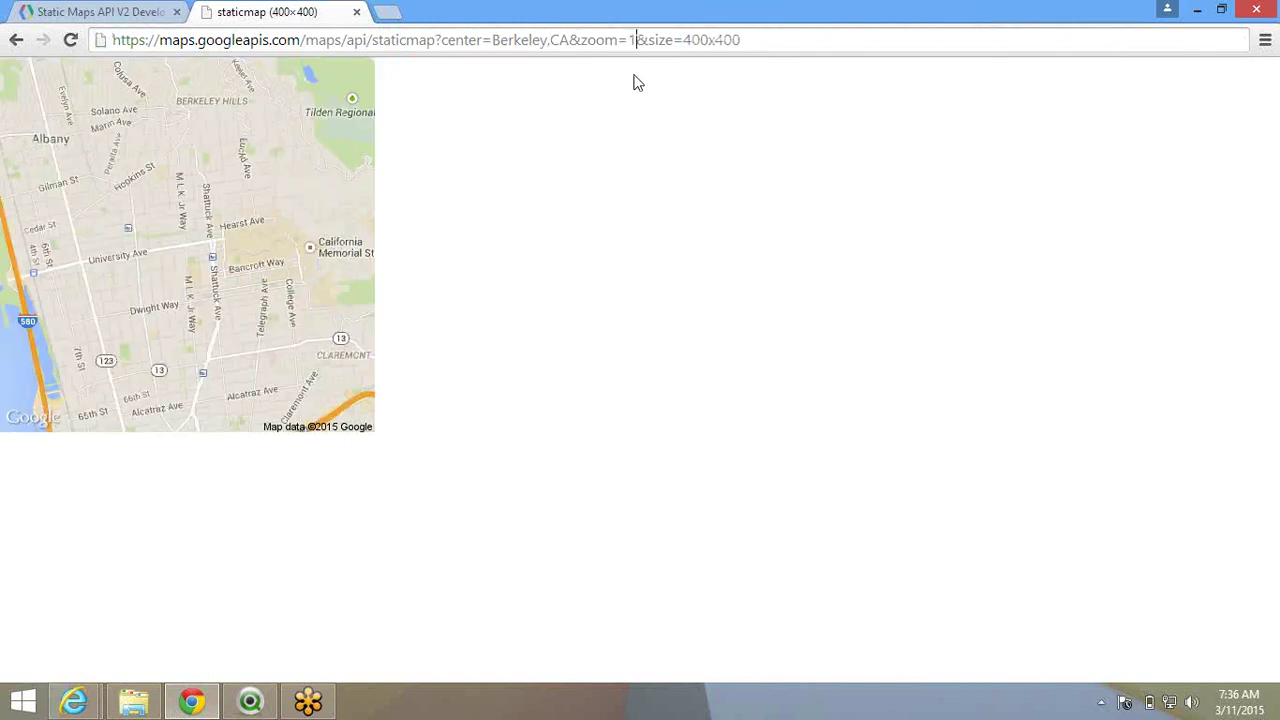
{"action": "type", "text": "2"}
{"action": "key", "text": "Return"}
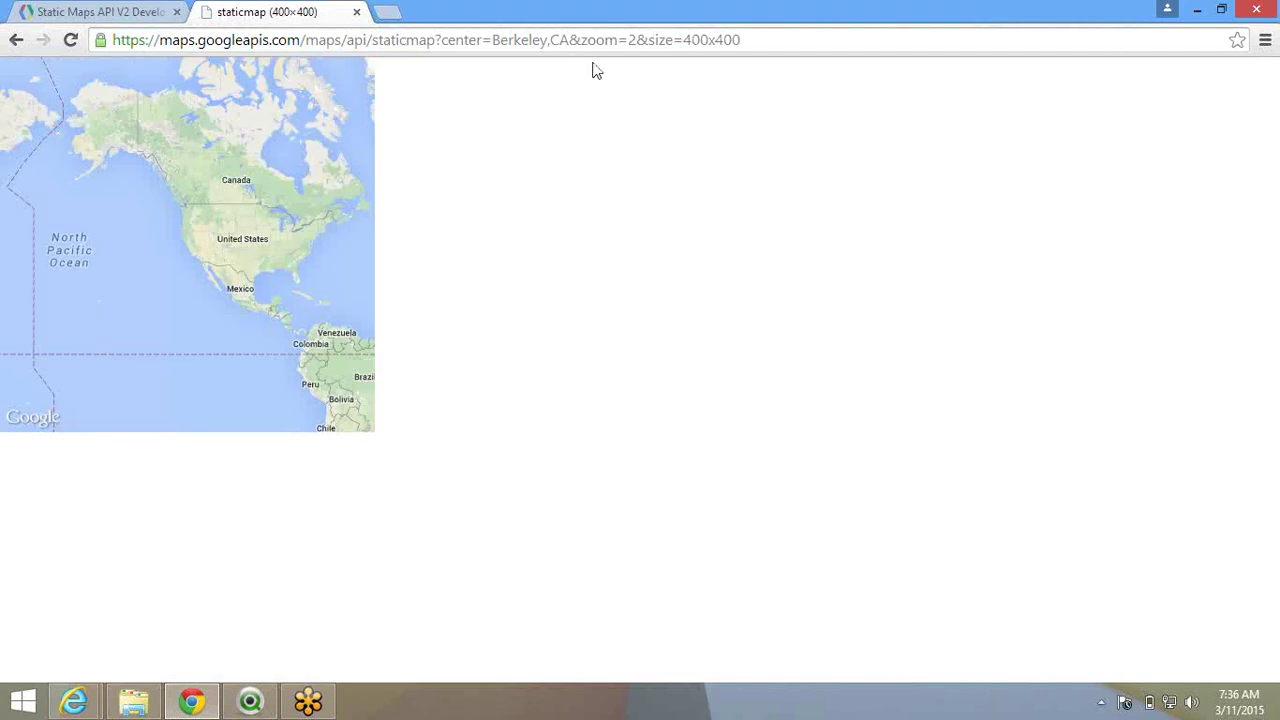
Set the Berkeley map URL's zoom parameter to 17, load the map and point out the new zoom value.
{"action": "double_click", "coordinate": [630, 42]}
{"action": "type", "text": "17"}
{"action": "key", "text": "Return"}
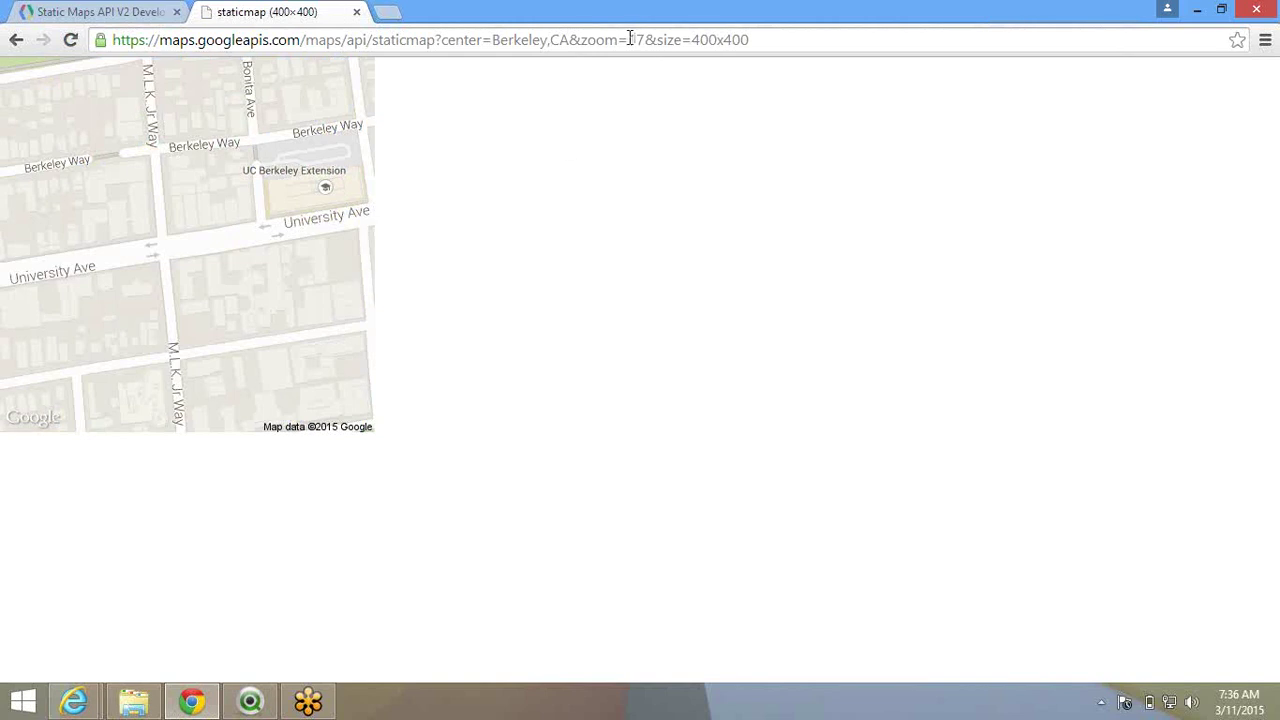
{"action": "mouse_move", "coordinate": [630, 39]}
{"action": "left_mouse_down"}
{"action": "mouse_move", "coordinate": [677, 39]}
{"action": "mouse_move", "coordinate": [646, 40]}
{"action": "left_mouse_up"}
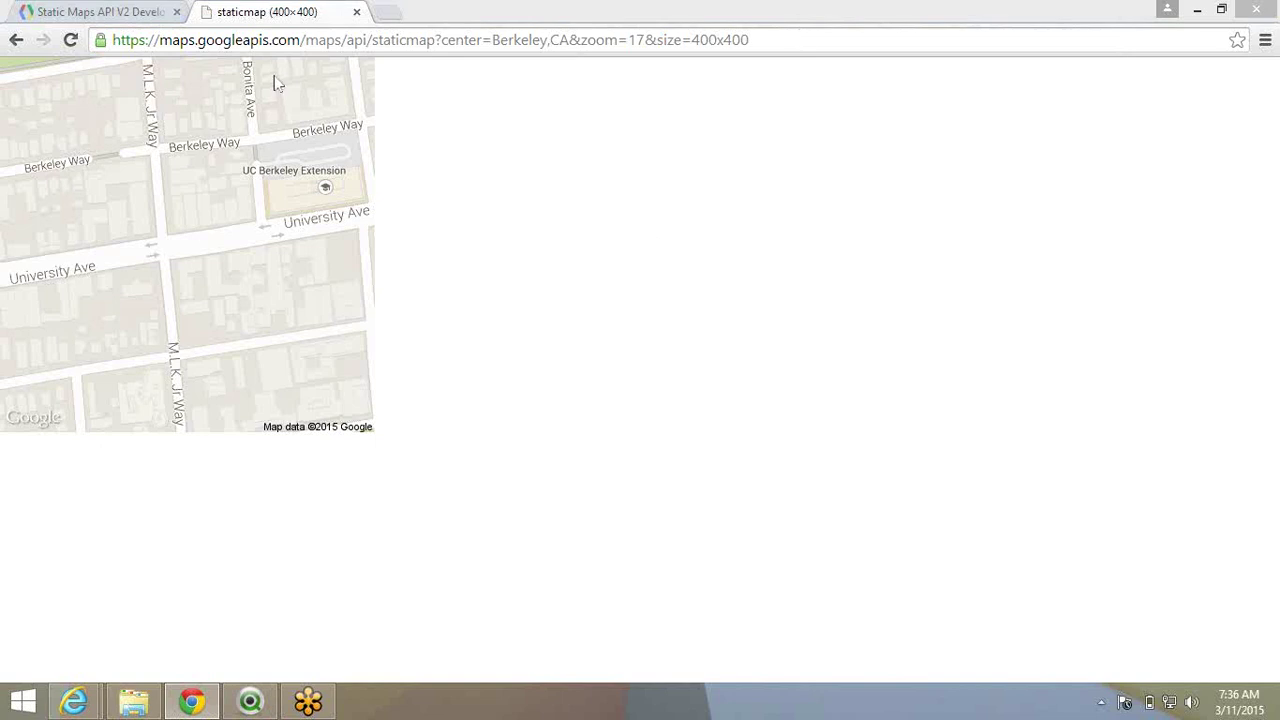
Return to the developer guide and review the Berkeley example URL and the Zoom Levels section.
{"action": "left_click", "coordinate": [160, 12]}
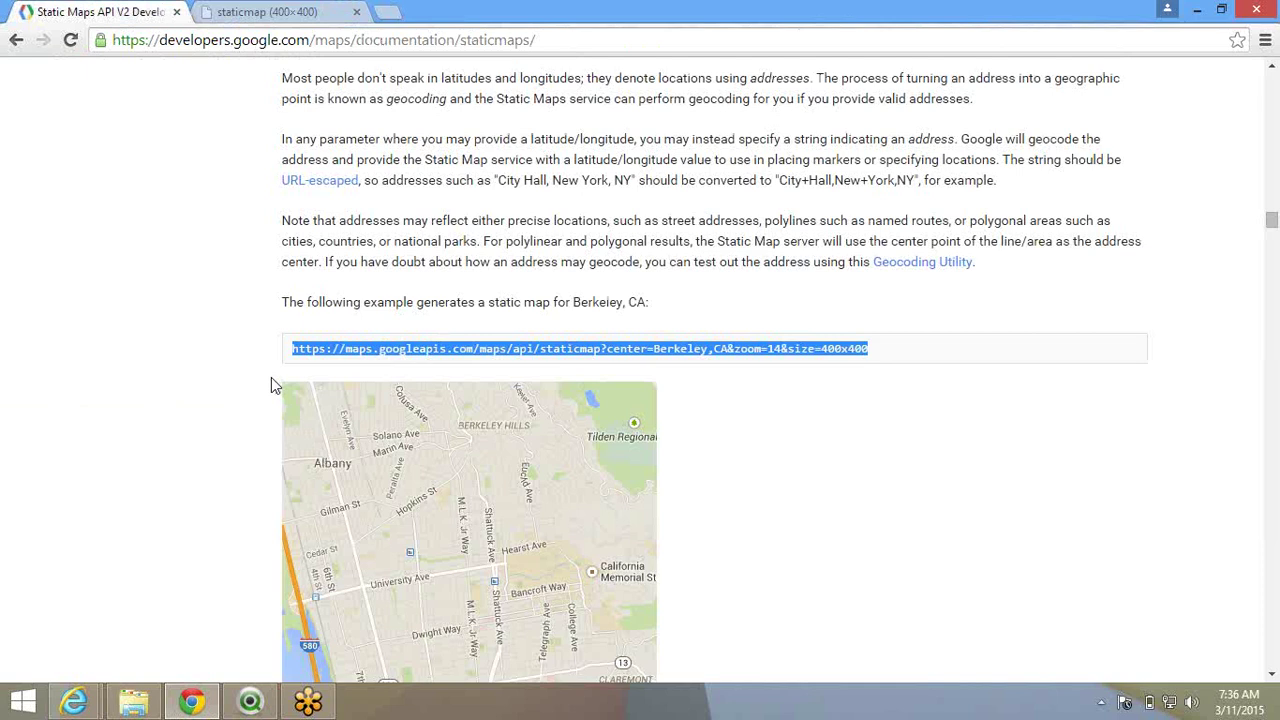
{"action": "scroll", "coordinate": [271, 385], "scroll_direction": "down", "scroll_amount": 1}
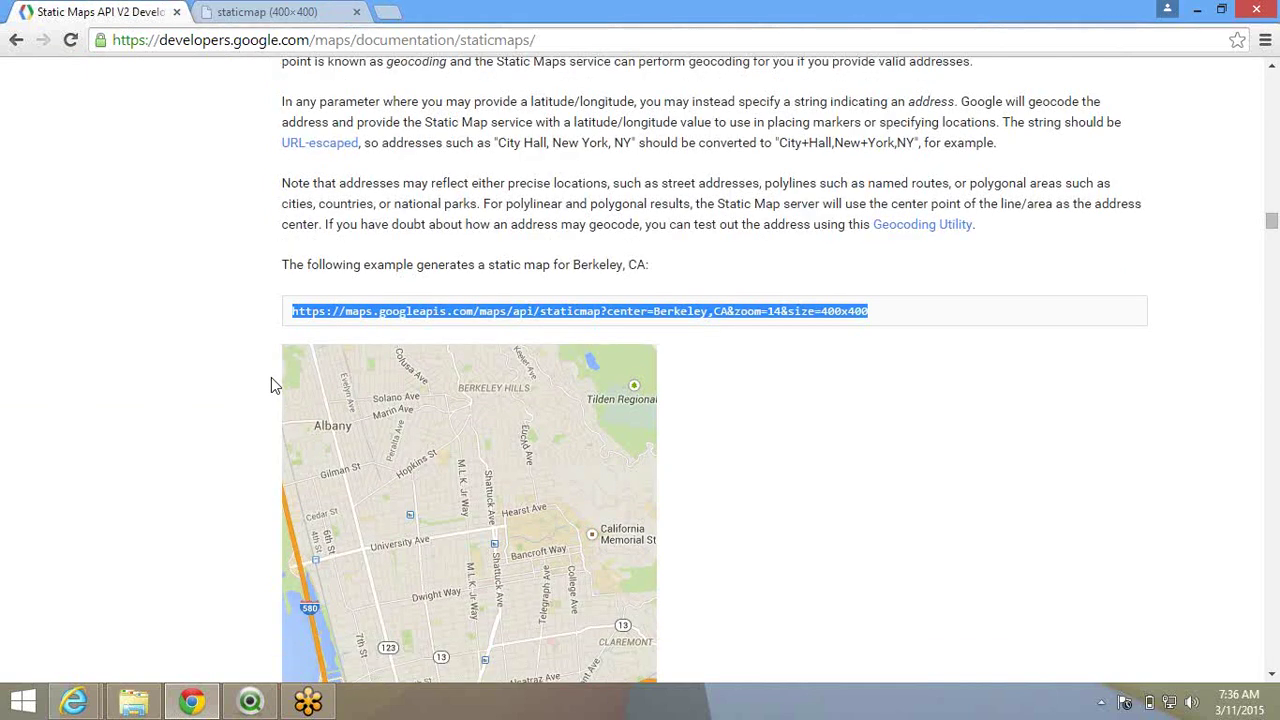
{"action": "scroll", "coordinate": [271, 385], "scroll_direction": "down", "scroll_amount": 2}
{"action": "scroll", "coordinate": [271, 378], "scroll_direction": "down", "scroll_amount": 2}
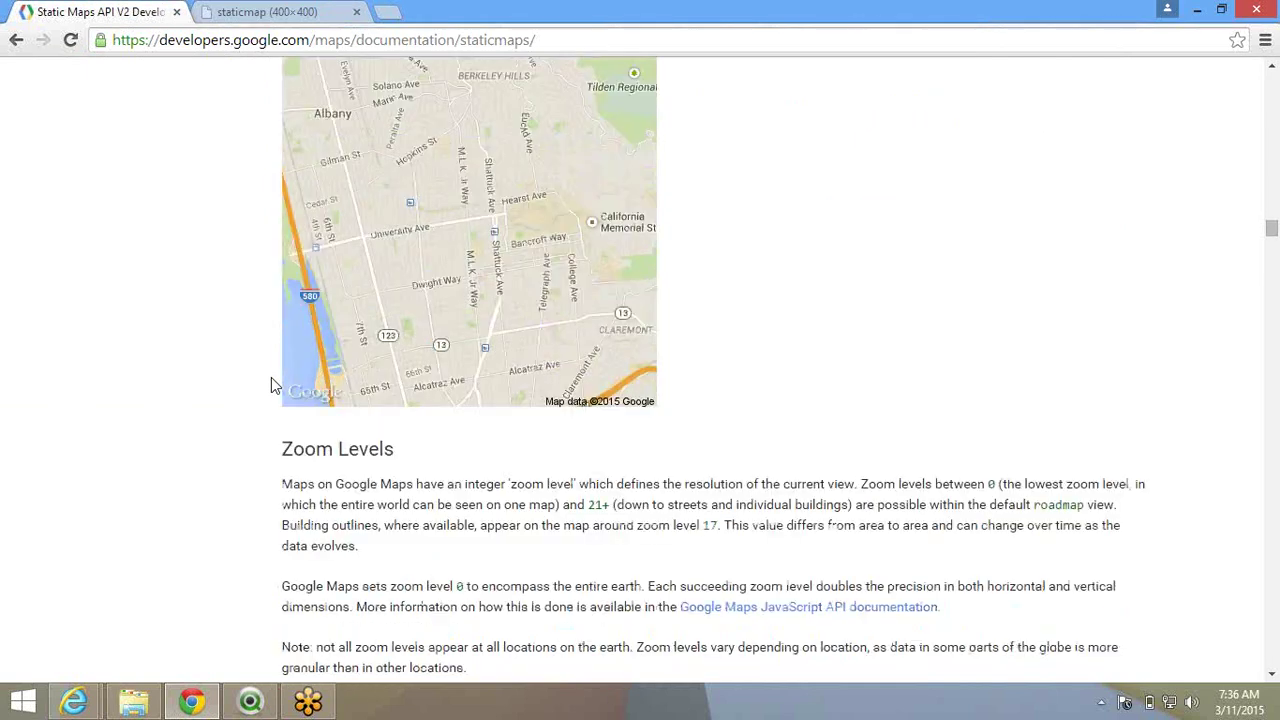
{"action": "scroll", "coordinate": [271, 379], "scroll_direction": "up", "scroll_amount": 1}
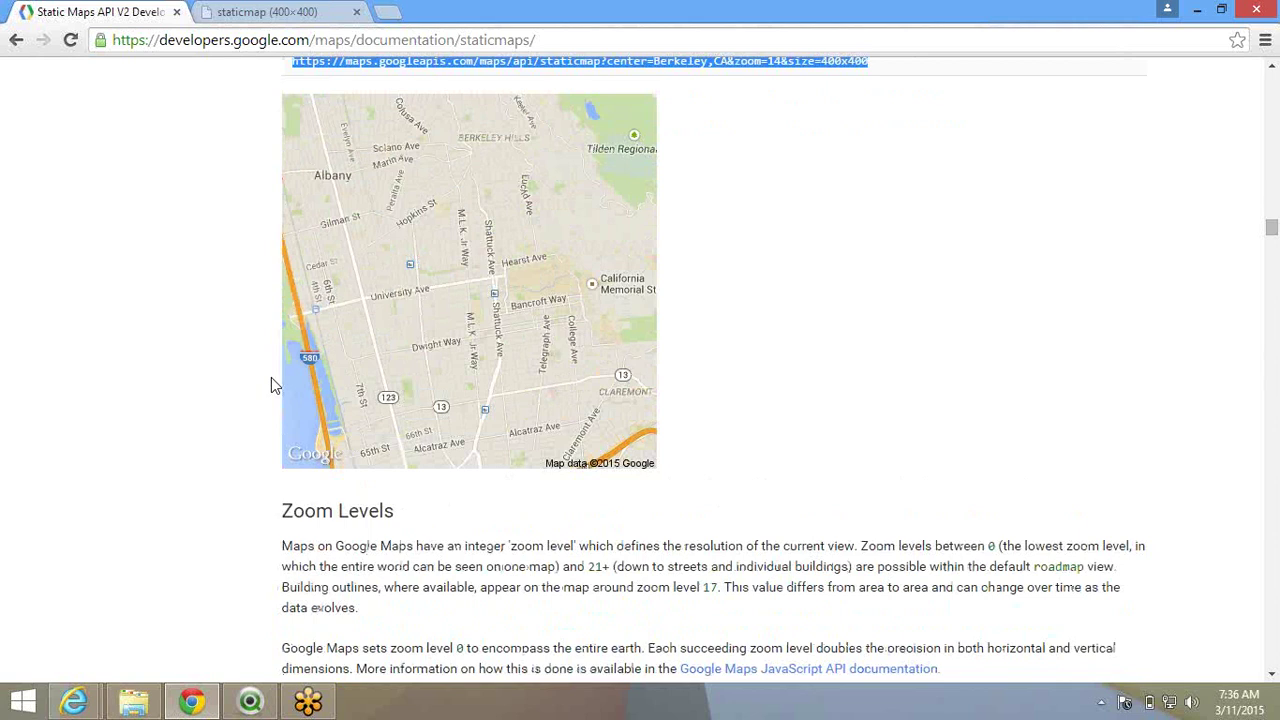
{"action": "scroll", "coordinate": [271, 385], "scroll_direction": "up", "scroll_amount": 3}
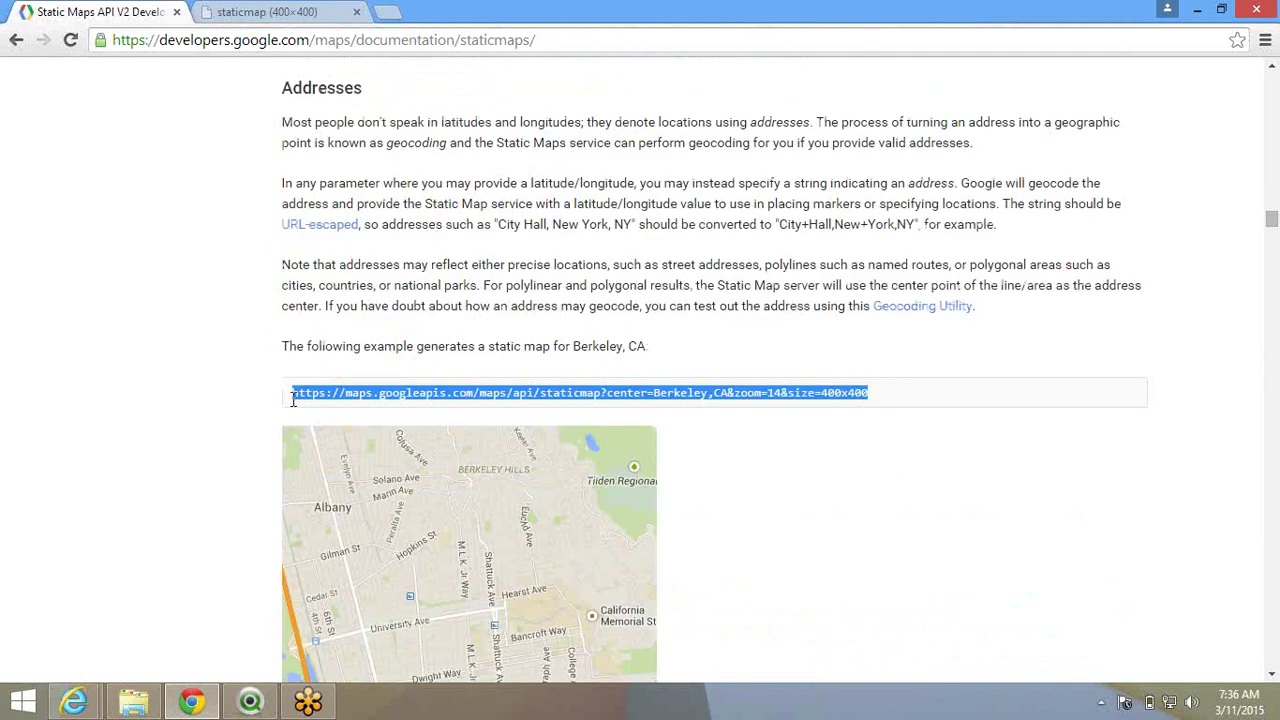
{"action": "scroll", "coordinate": [292, 400], "scroll_direction": "down", "scroll_amount": 2}
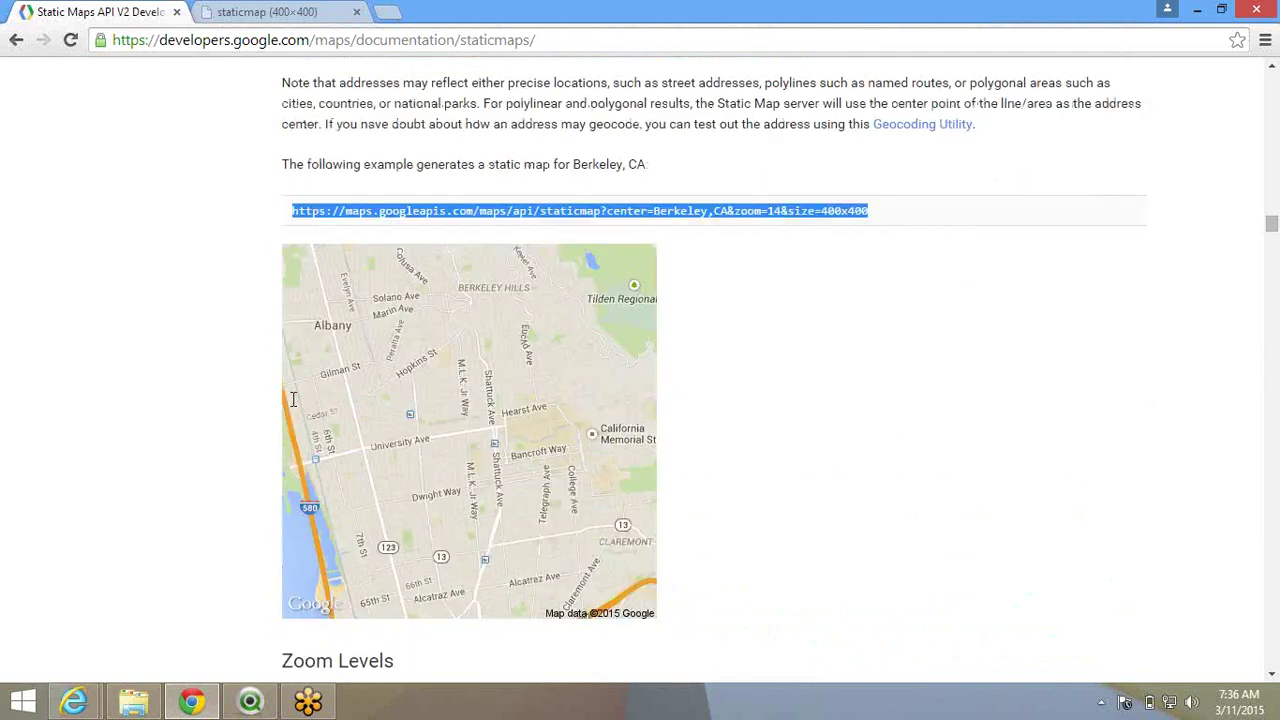
{"action": "scroll", "coordinate": [292, 400], "scroll_direction": "down", "scroll_amount": 4}
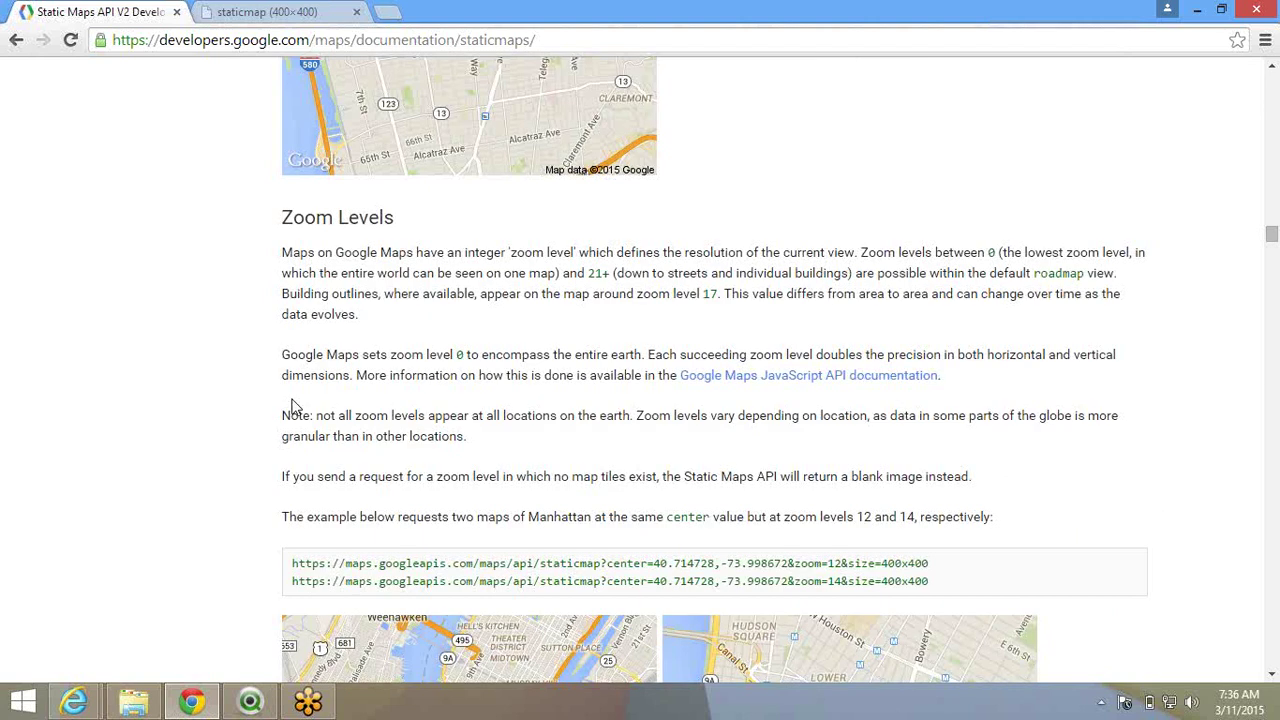
Load the guide's Manhattan example URL with center=40.714728,-73.998672, zoom=14 and size=400x400 in the static map browser tab.
{"action": "scroll", "coordinate": [295, 405], "scroll_direction": "down", "scroll_amount": 4}
{"action": "mouse_move", "coordinate": [292, 138]}
{"action": "left_mouse_down"}
{"action": "mouse_move", "coordinate": [728, 163]}
{"action": "mouse_move", "coordinate": [293, 145]}
{"action": "left_mouse_up"}
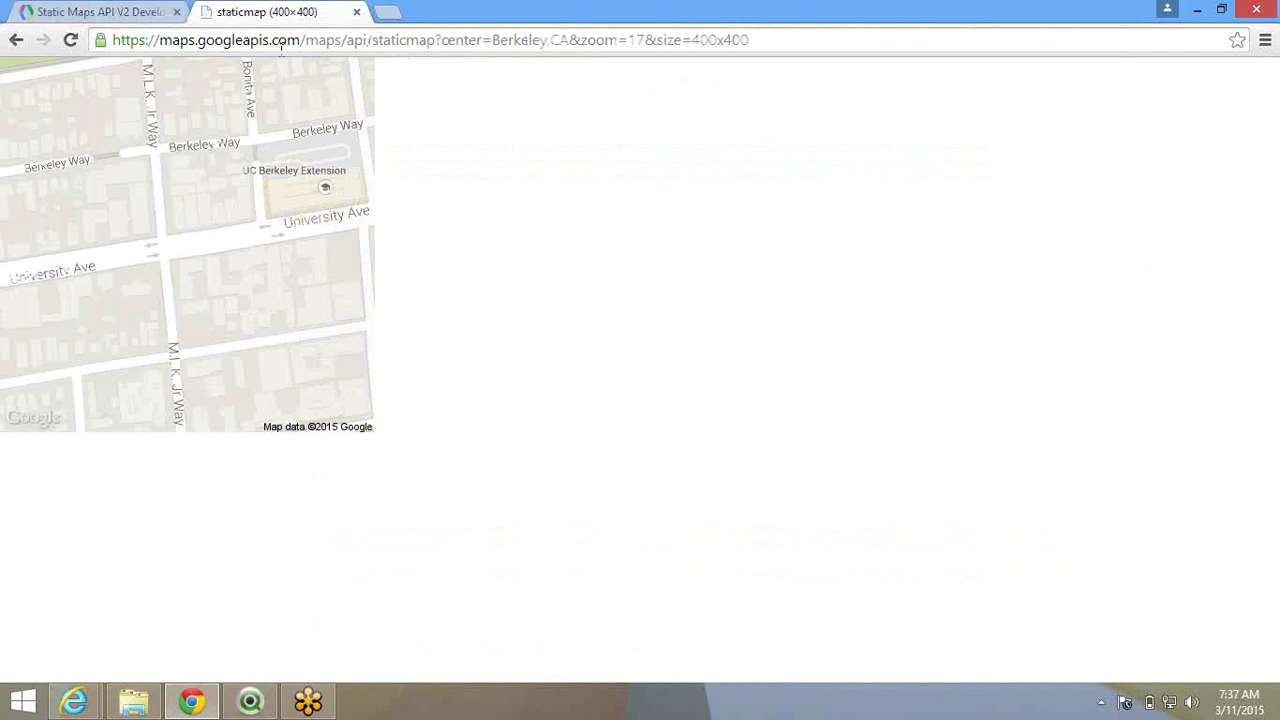
{"action": "type", "text": "https://maps.googleapis.com/maps/api/staticmap?center=40.714728,-73.998672&zoom=14&size=400x400"}
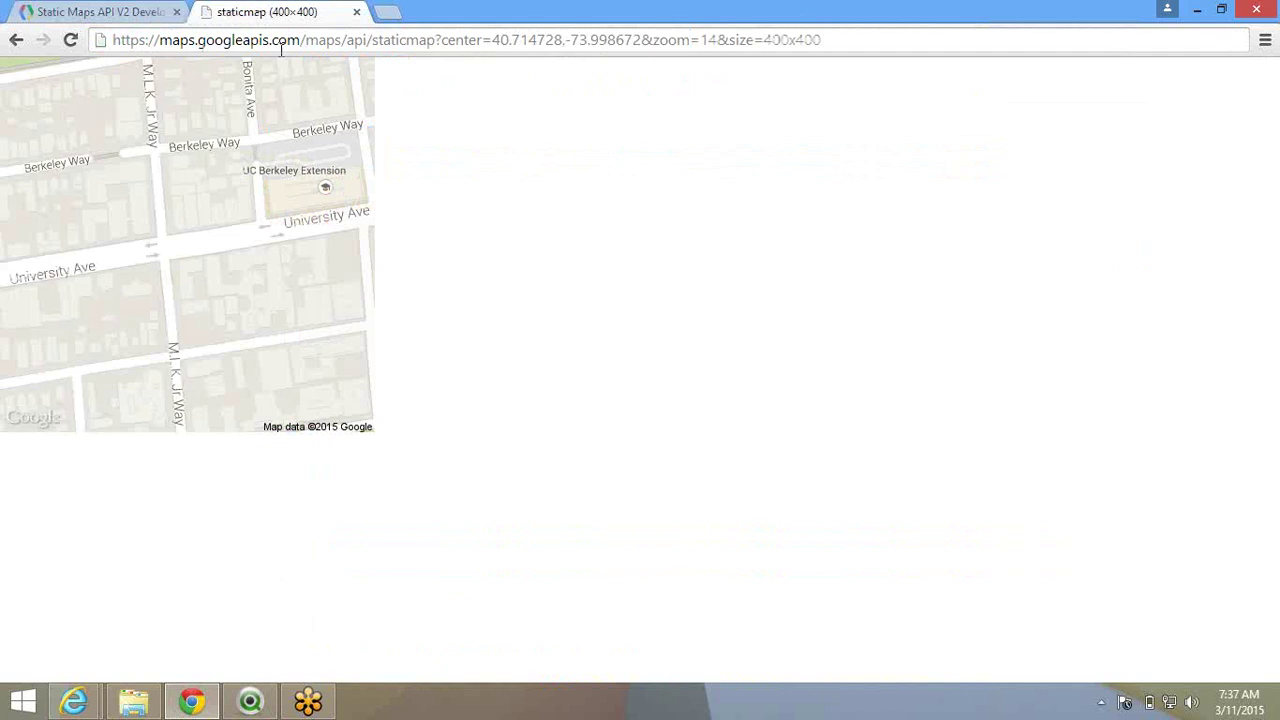
{"action": "key", "text": "Return"}
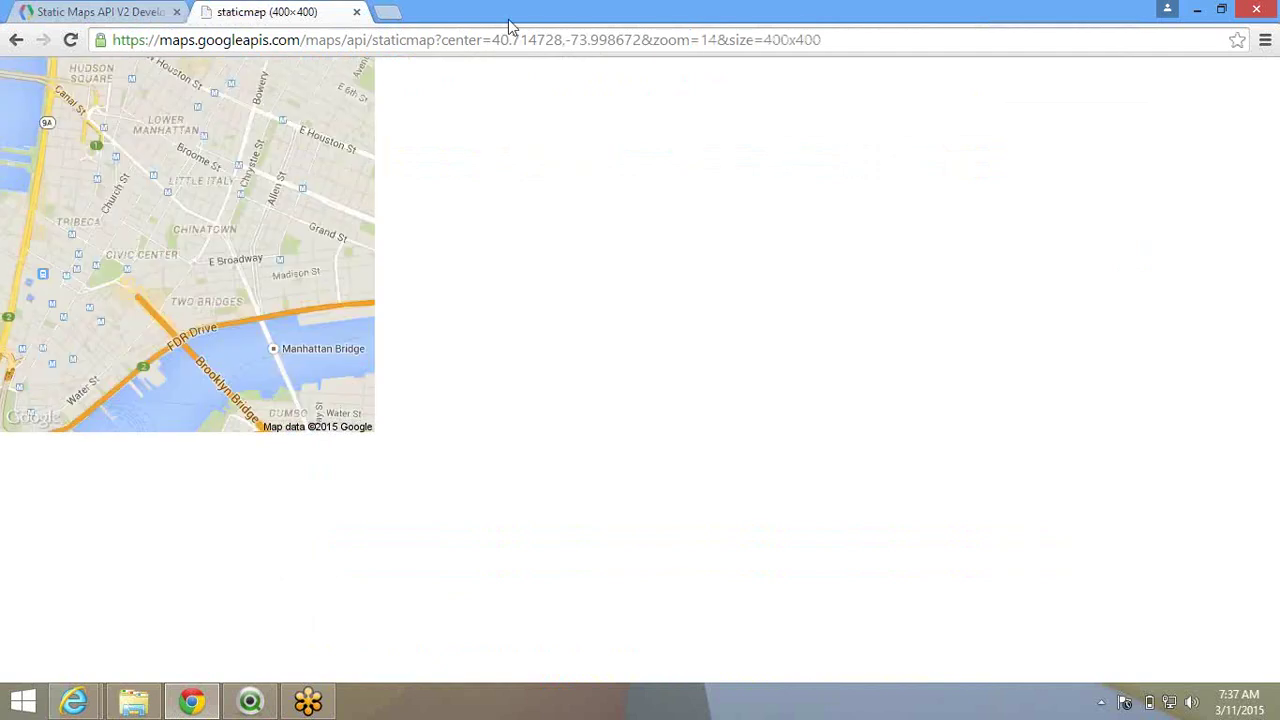
{"action": "key", "text": "alt+Tab"}
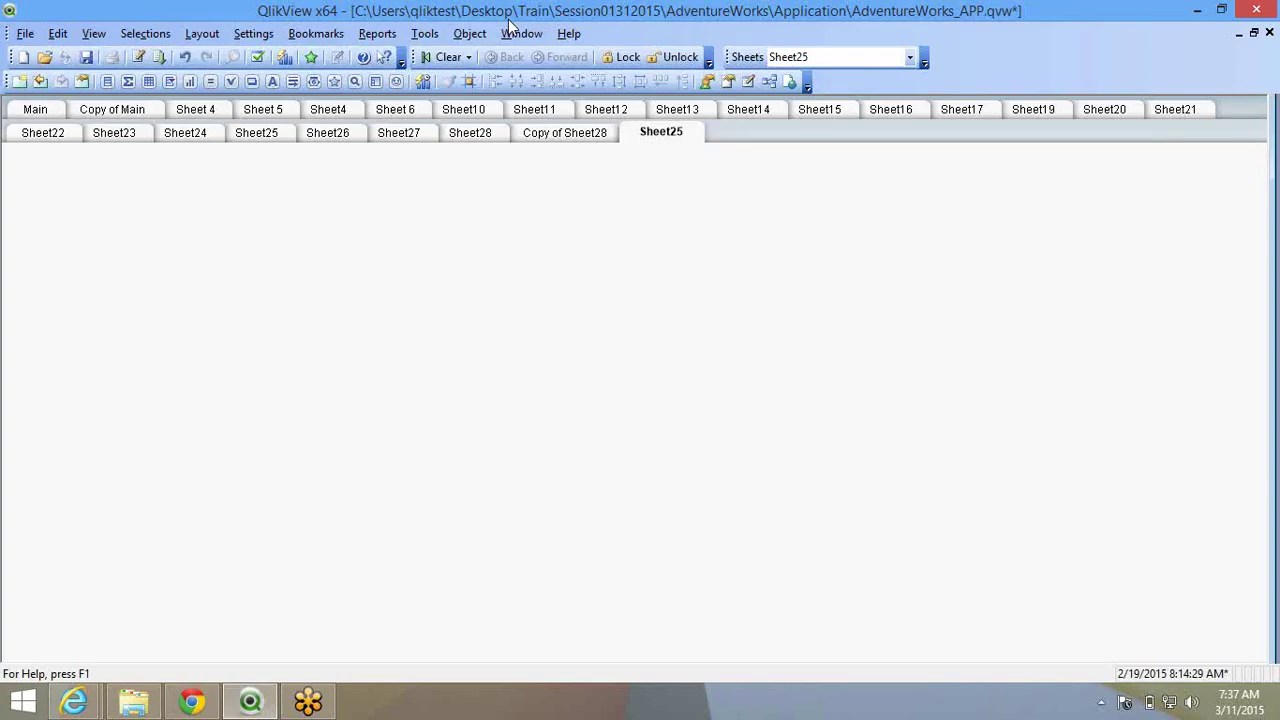
{"action": "key", "text": "alt+Tab"}
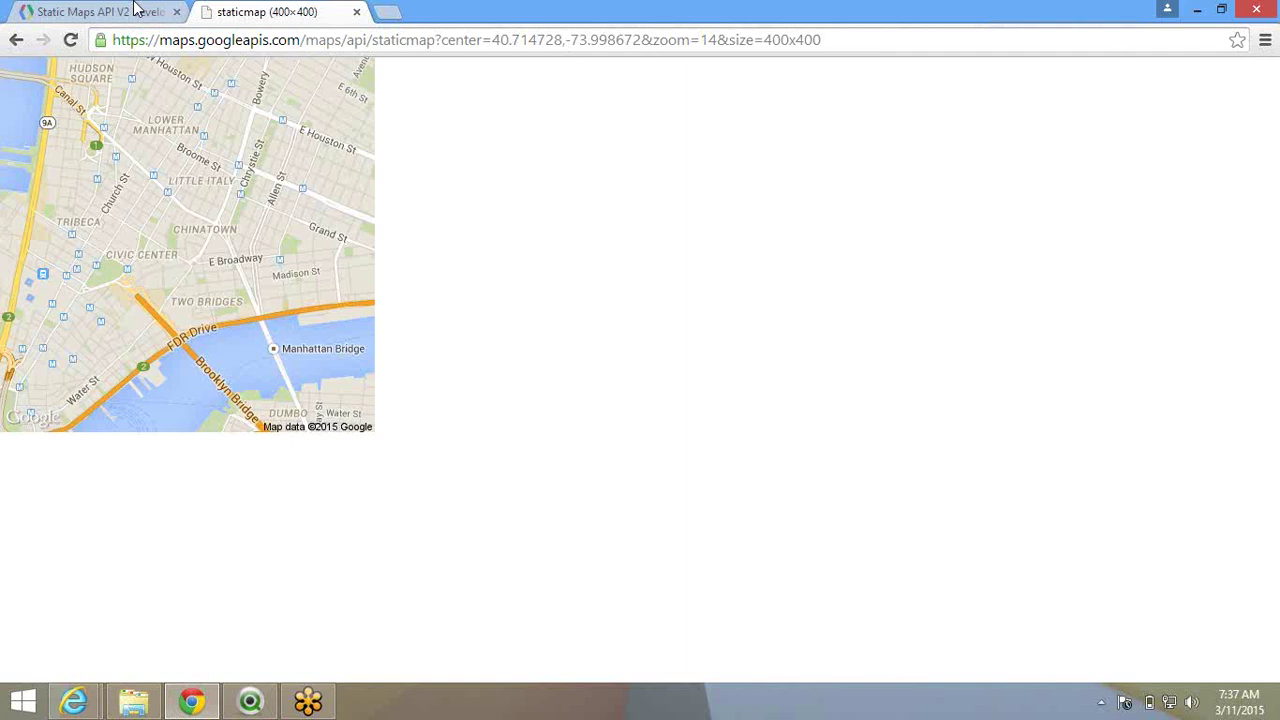
Return to the developer guide and skim its Image Sizes, Scale Values and Image Formats sections.
{"action": "left_click", "coordinate": [137, 10]}
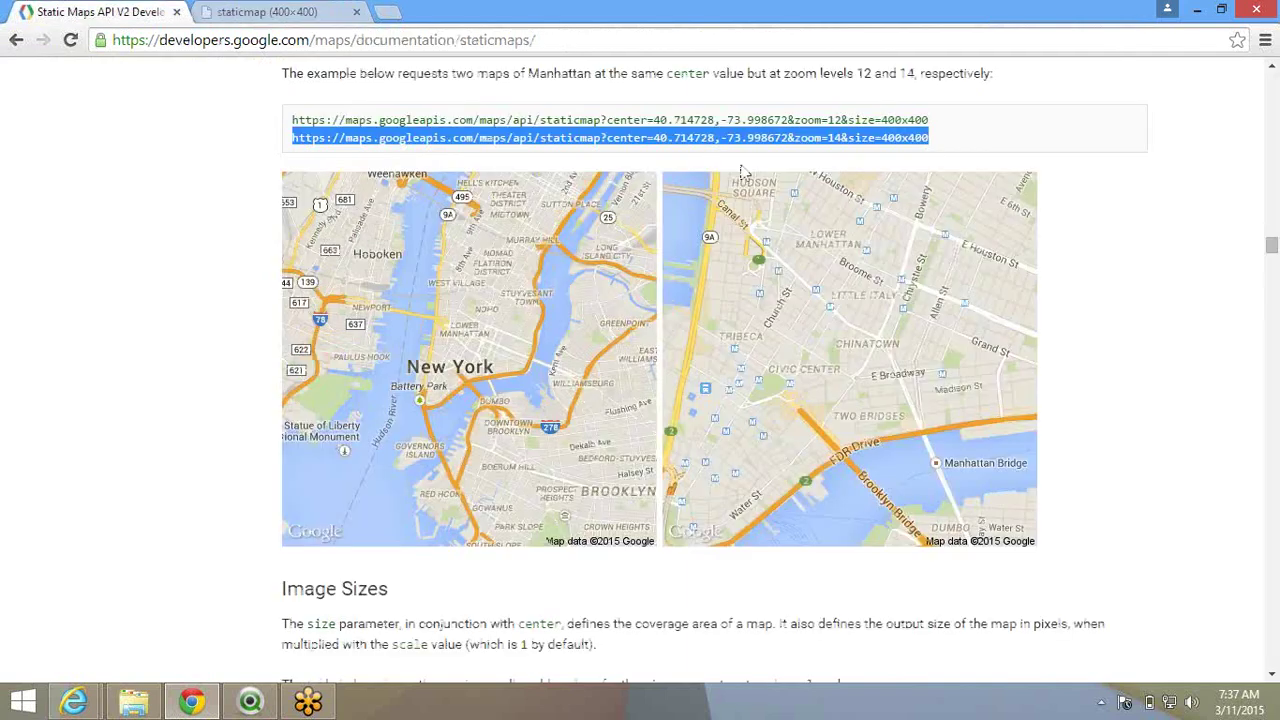
{"action": "scroll", "coordinate": [742, 172], "scroll_direction": "down", "scroll_amount": 3}
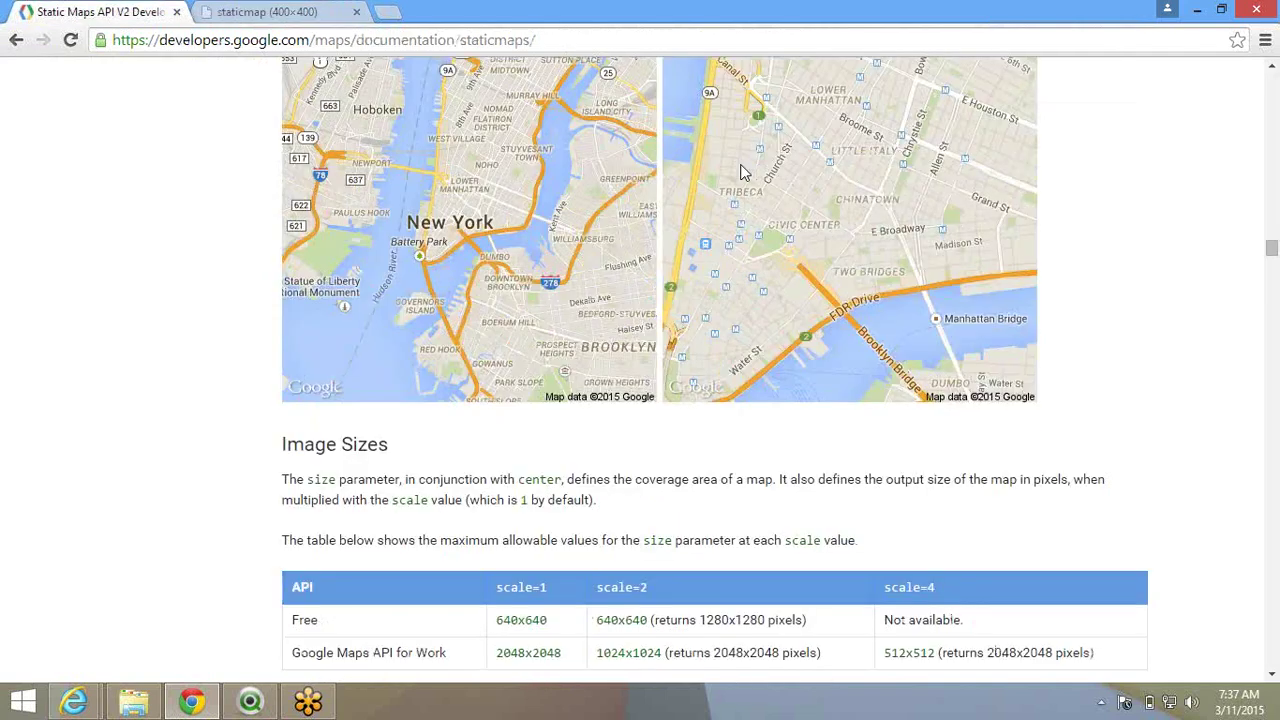
{"action": "scroll", "coordinate": [742, 172], "scroll_direction": "down", "scroll_amount": 10}
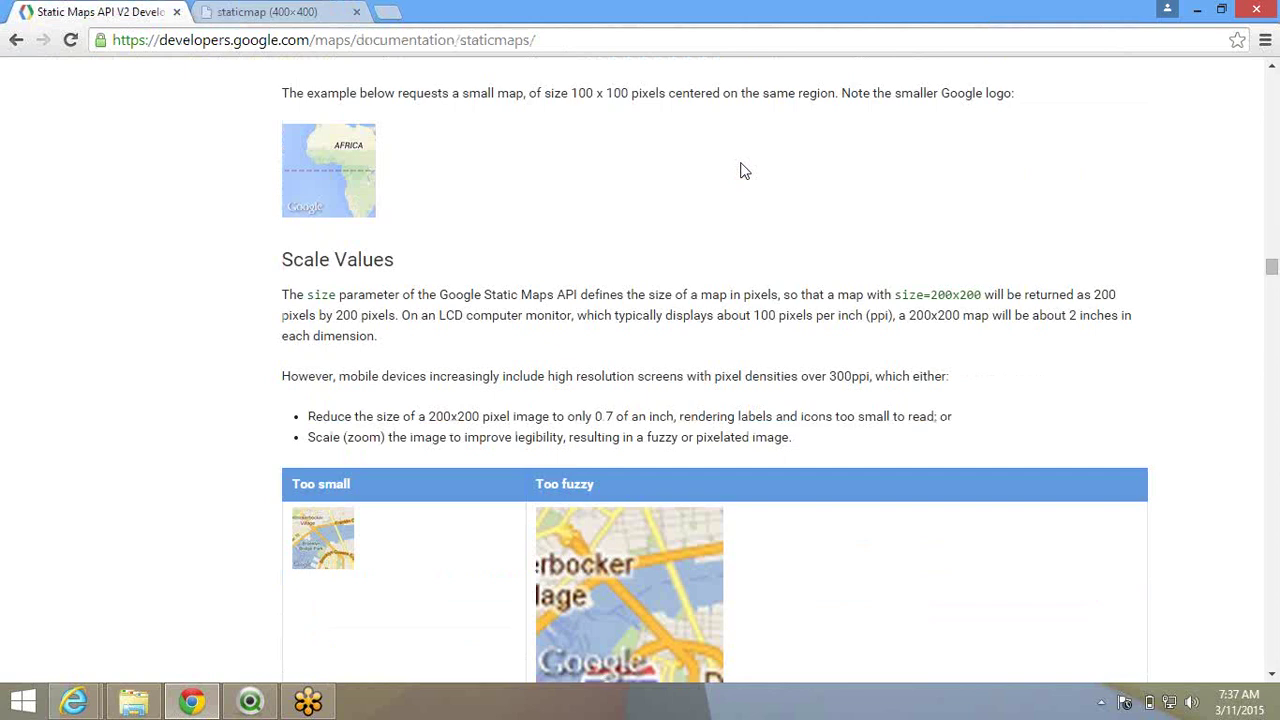
{"action": "scroll", "coordinate": [742, 172], "scroll_direction": "down", "scroll_amount": 8}
{"action": "scroll", "coordinate": [742, 157], "scroll_direction": "down", "scroll_amount": 4}
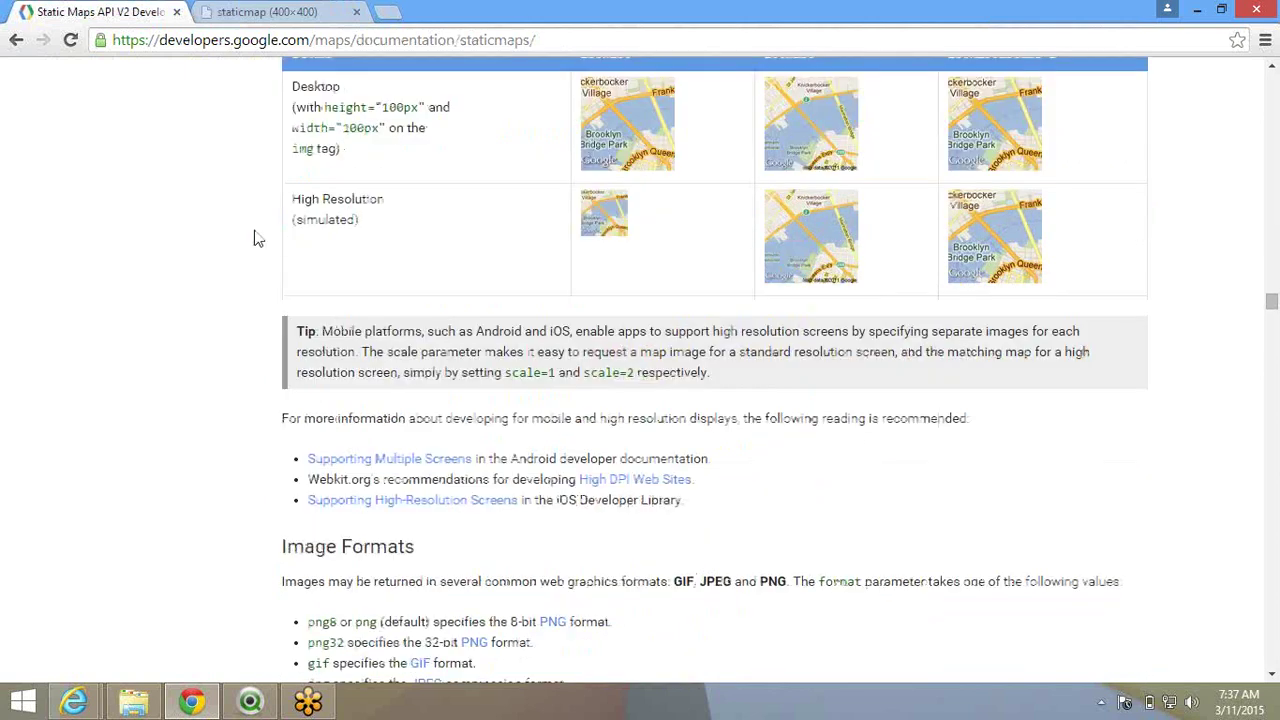
Skim the guide's Map Types, styled map and Markers sections, including the Brooklyn and Chicago example maps.
{"action": "scroll", "coordinate": [255, 238], "scroll_direction": "up", "scroll_amount": 3}
{"action": "scroll", "coordinate": [255, 238], "scroll_direction": "down", "scroll_amount": 10}
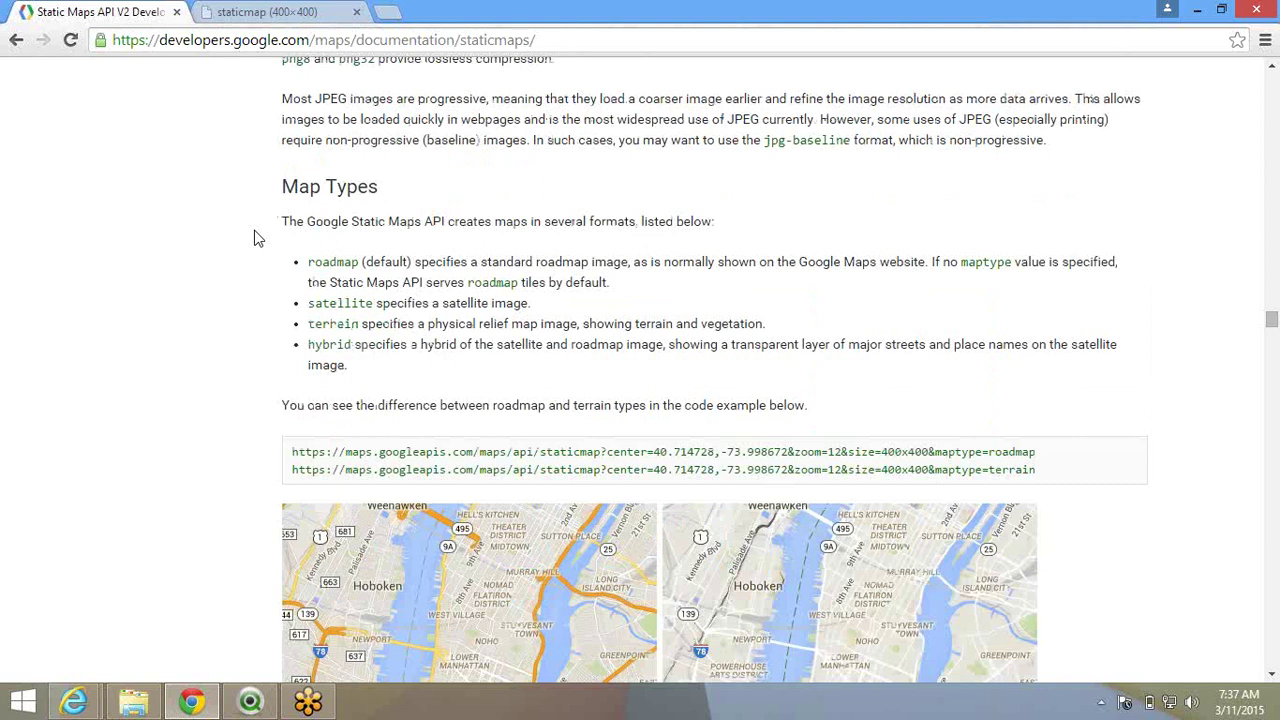
{"action": "scroll", "coordinate": [255, 238], "scroll_direction": "down", "scroll_amount": 3}
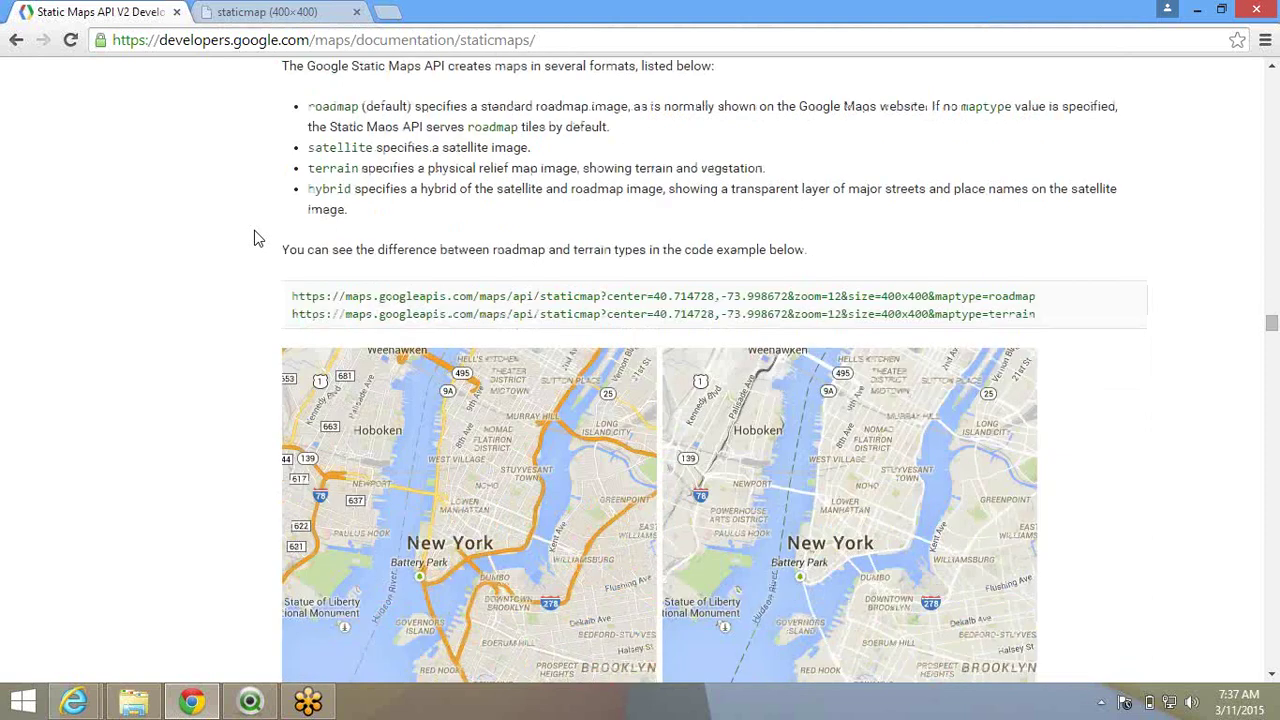
{"action": "scroll", "coordinate": [255, 238], "scroll_direction": "down", "scroll_amount": 10}
{"action": "scroll", "coordinate": [254, 229], "scroll_direction": "down", "scroll_amount": 10}
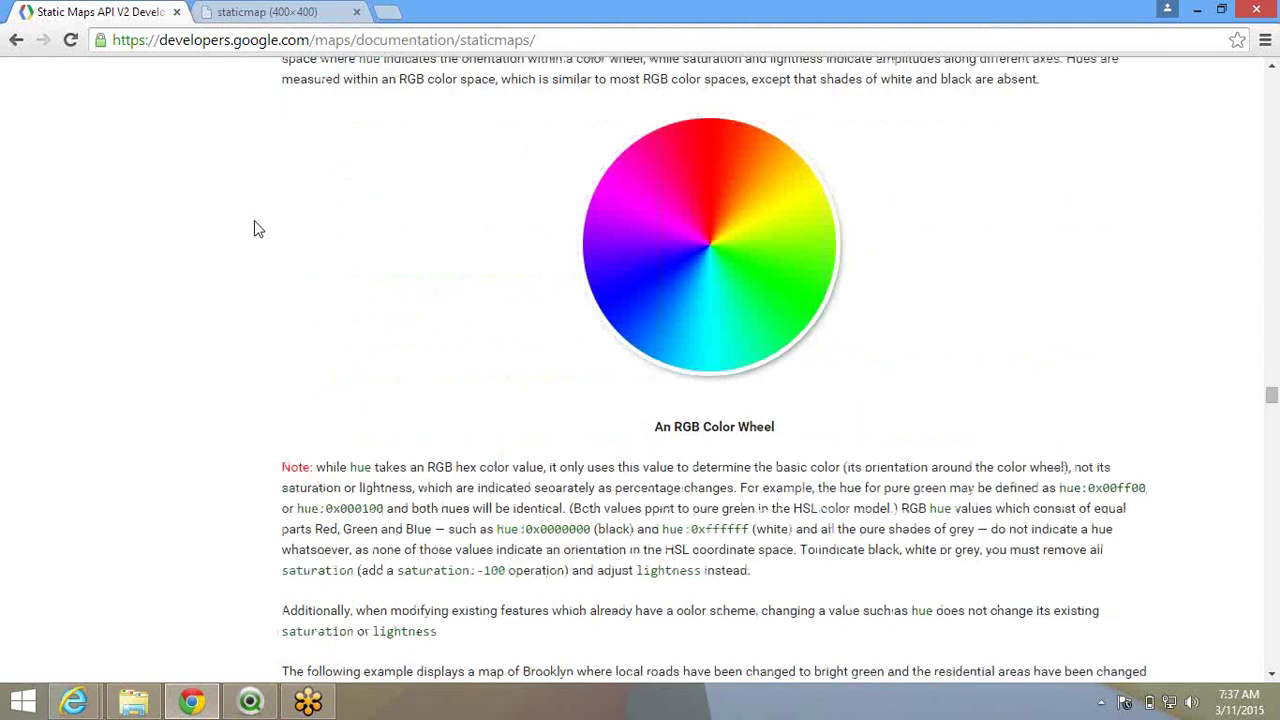
{"action": "scroll", "coordinate": [254, 229], "scroll_direction": "down", "scroll_amount": 6}
{"action": "scroll", "coordinate": [254, 229], "scroll_direction": "down", "scroll_amount": 14}
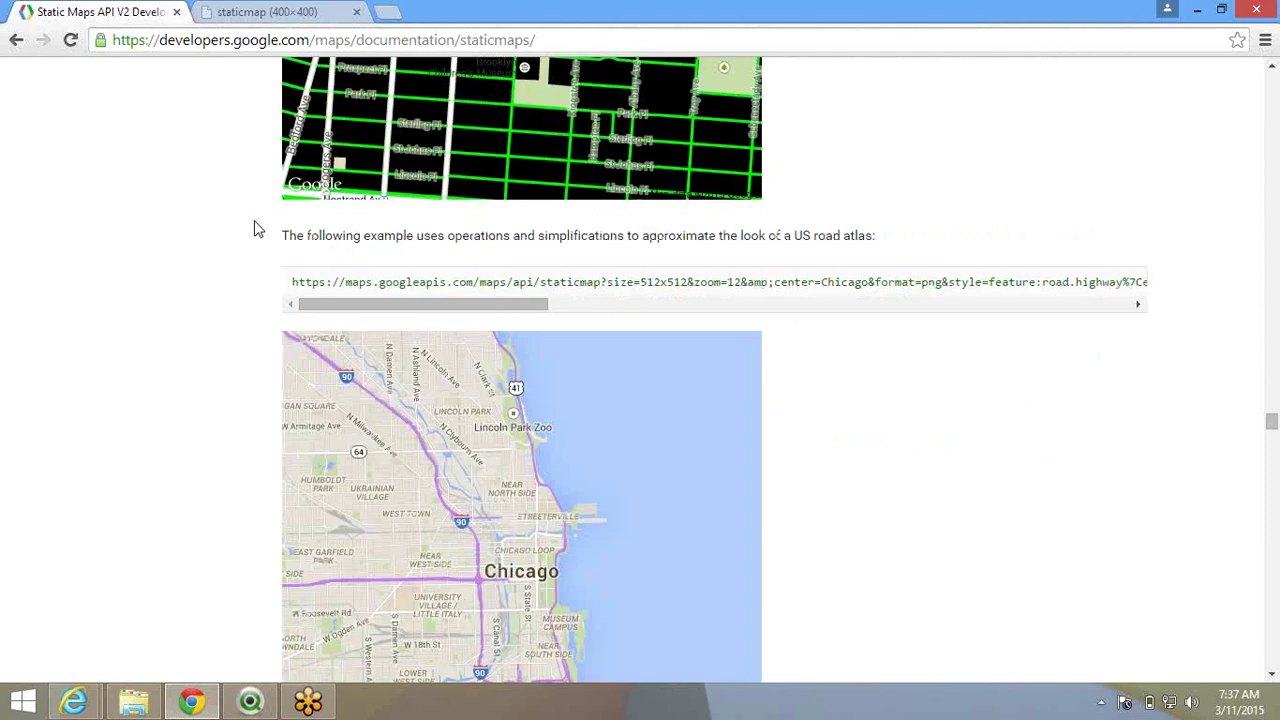
{"action": "scroll", "coordinate": [254, 229], "scroll_direction": "up", "scroll_amount": 9}
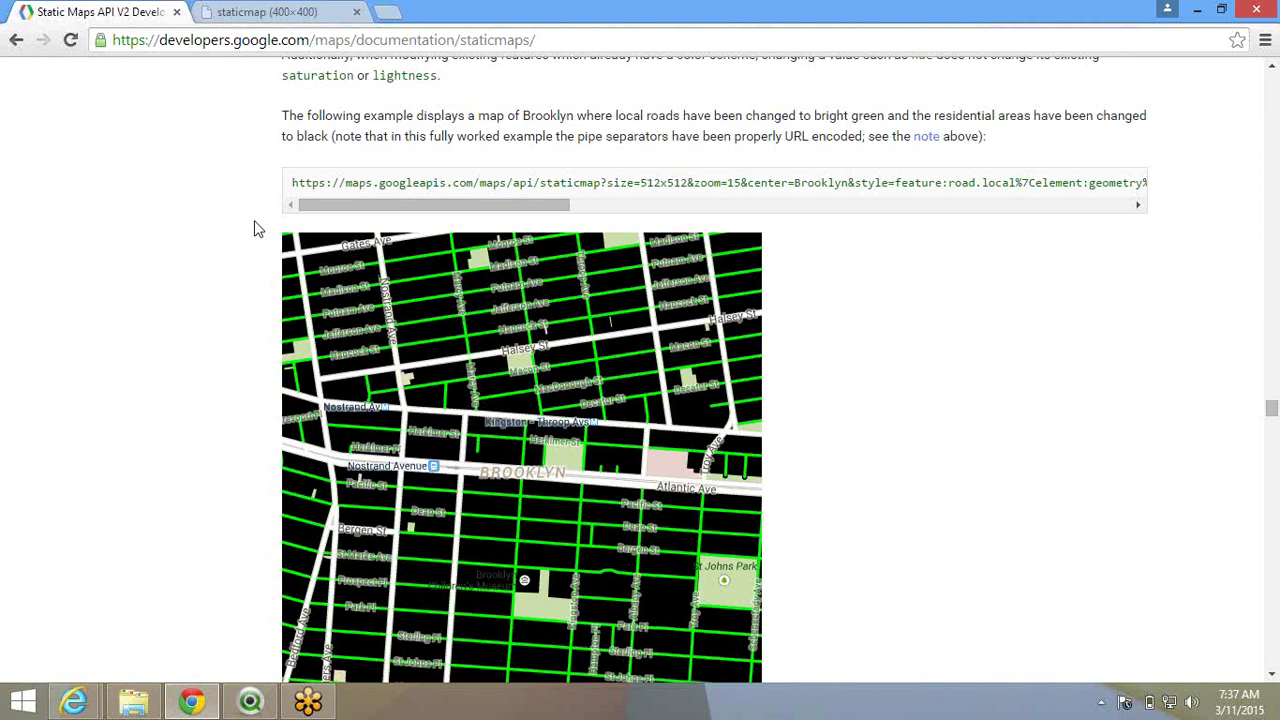
{"action": "scroll", "coordinate": [254, 229], "scroll_direction": "down", "scroll_amount": 1}
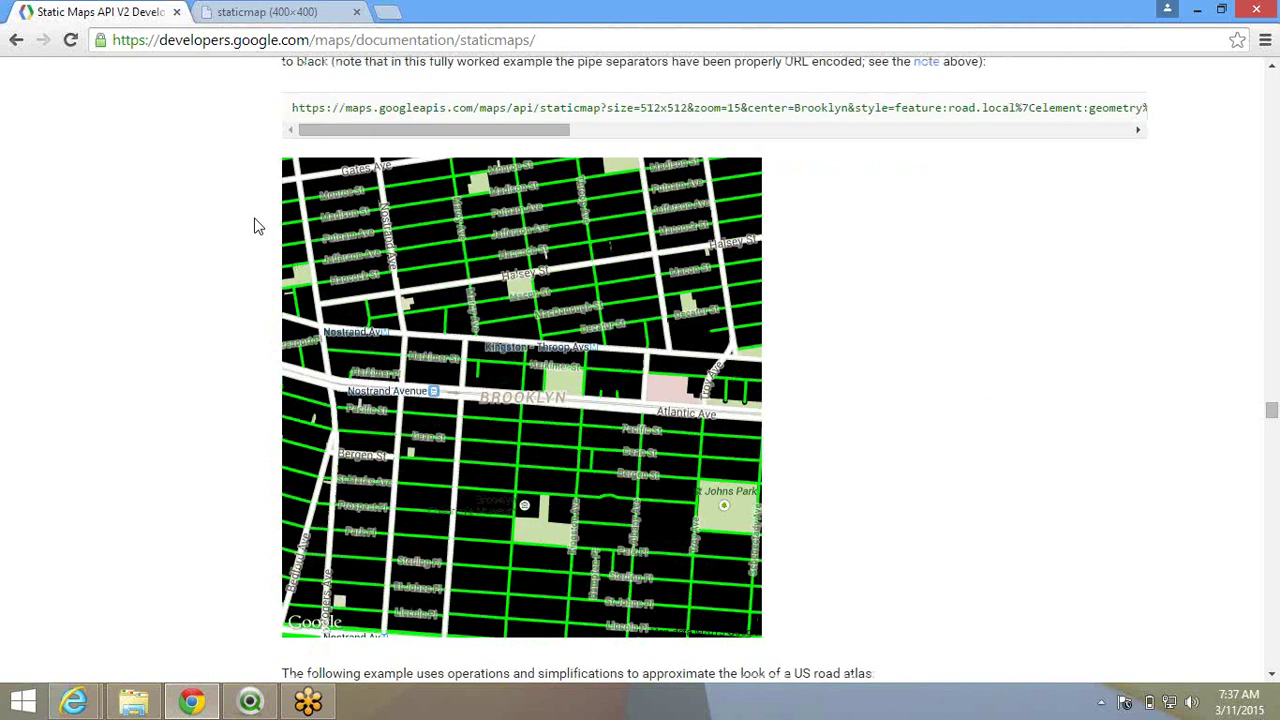
{"action": "scroll", "coordinate": [254, 227], "scroll_direction": "down", "scroll_amount": 10}
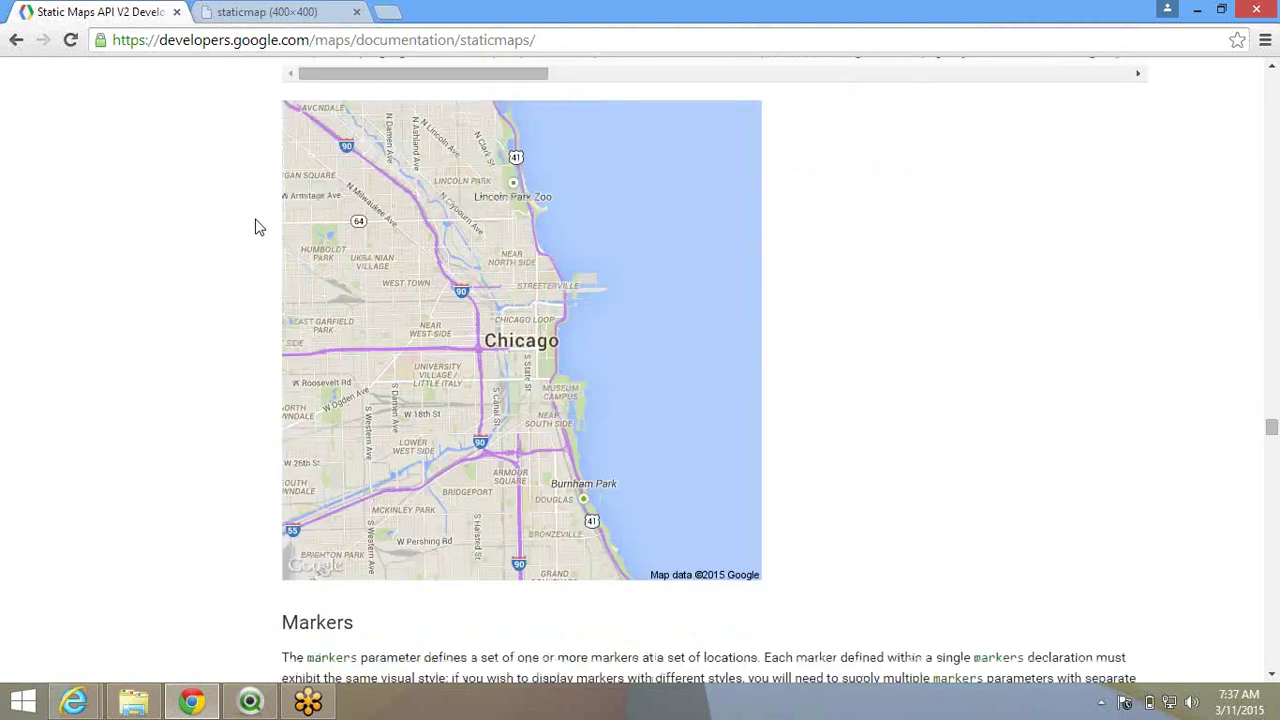
{"action": "scroll", "coordinate": [256, 228], "scroll_direction": "down", "scroll_amount": 10}
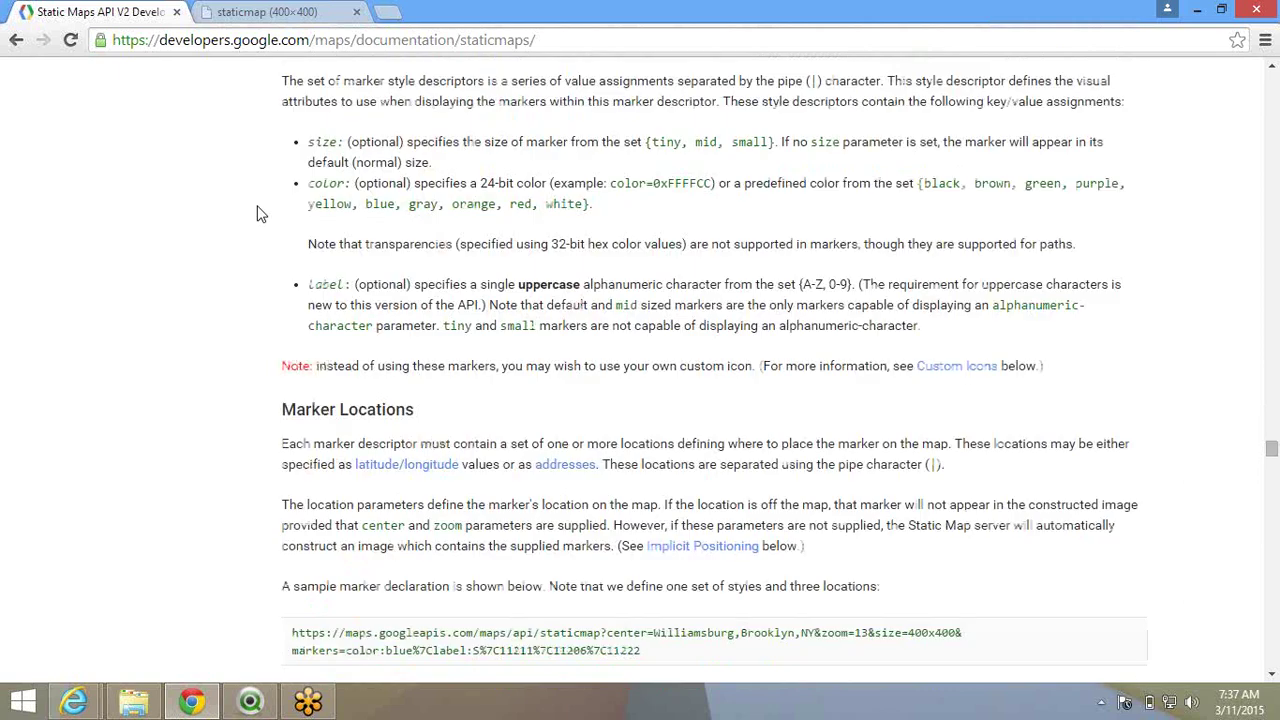
Copy the sample marker URL for Williamsburg, Brooklyn (zoom=13, size=400x400) from the Marker Locations section and review its map.
{"action": "scroll", "coordinate": [256, 213], "scroll_direction": "down", "scroll_amount": 3}
{"action": "triple_click", "coordinate": [289, 330]}
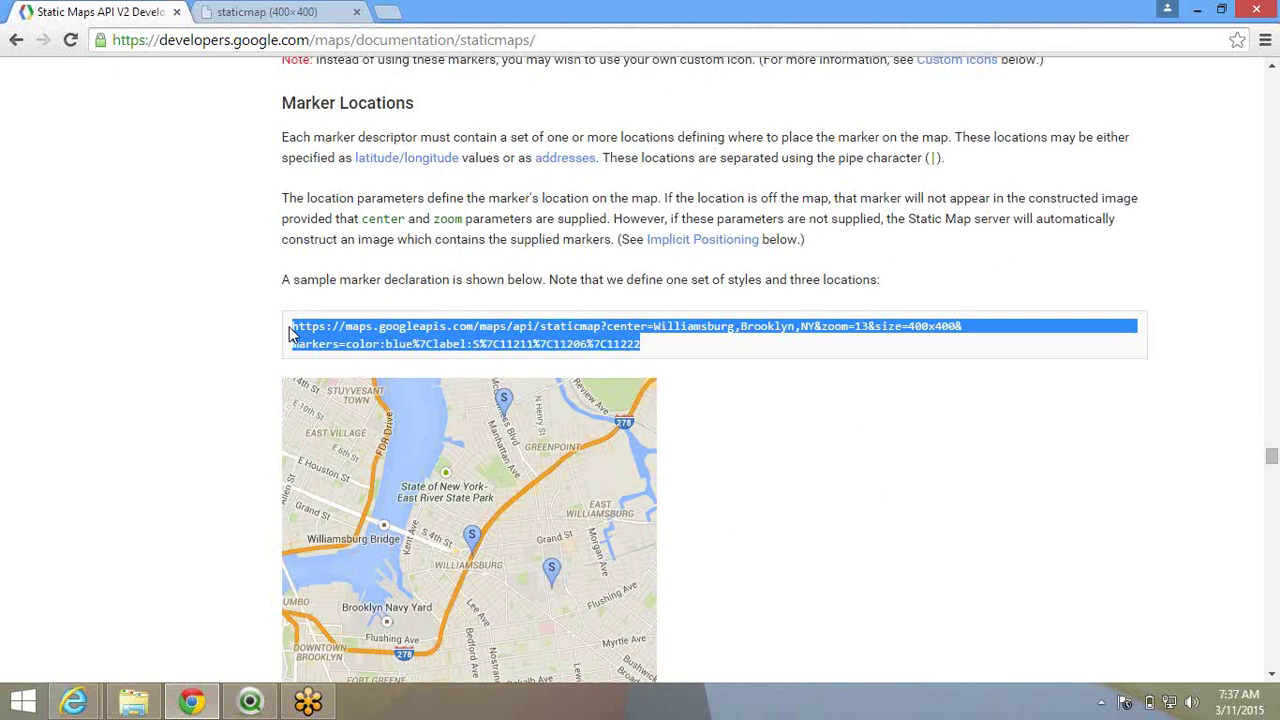
{"action": "scroll", "coordinate": [289, 334], "scroll_direction": "down", "scroll_amount": 1}
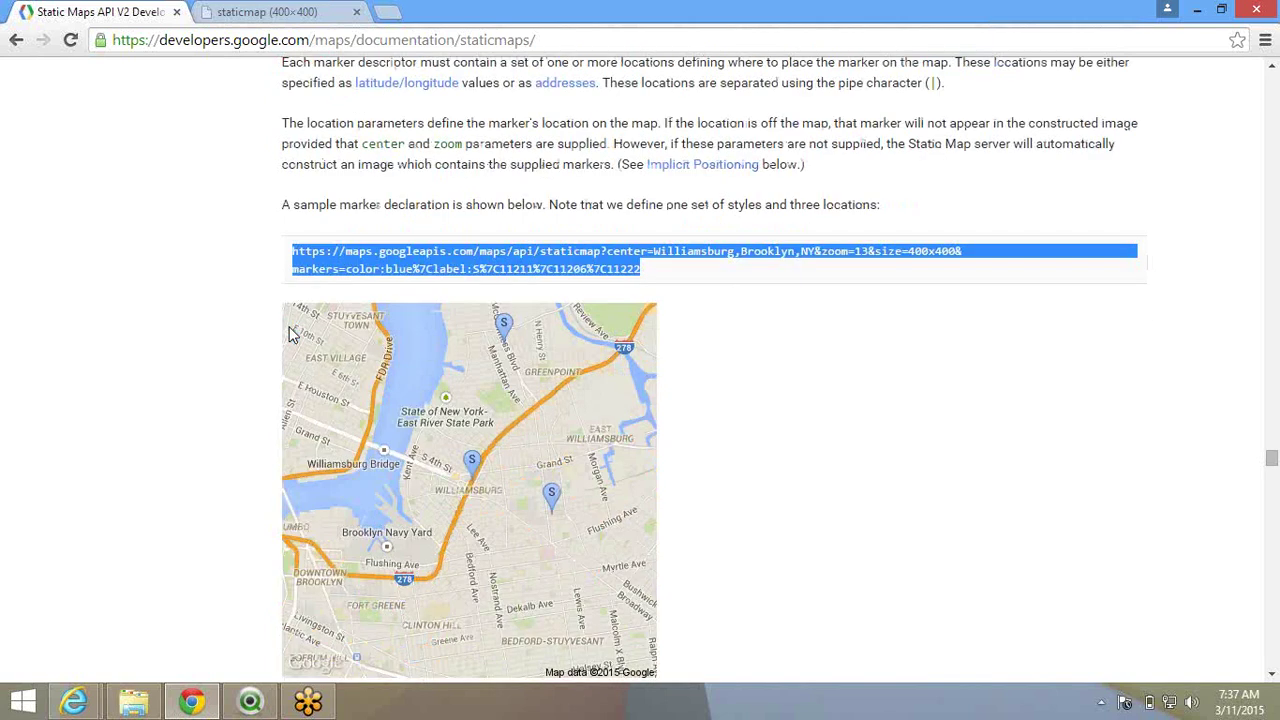
{"action": "scroll", "coordinate": [550, 325], "scroll_direction": "down", "scroll_amount": 2}
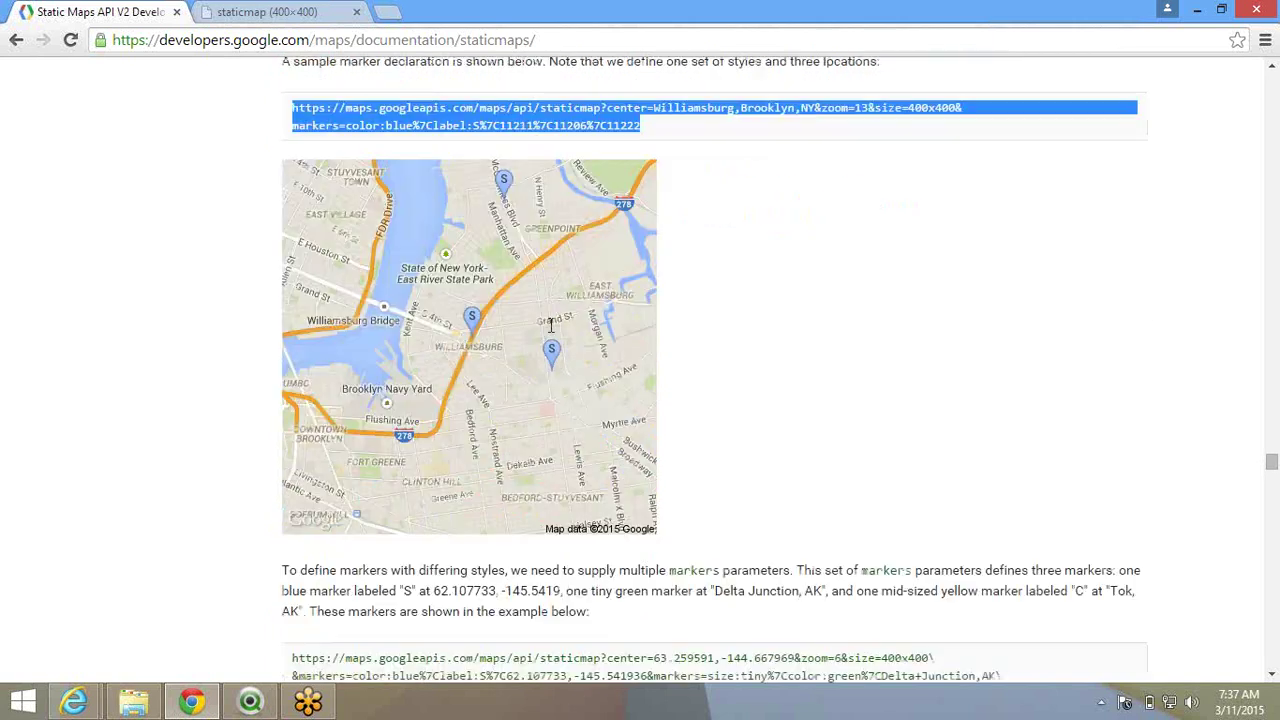
Switch to QlikView and make a copy of Sheet26.
{"action": "key", "text": "alt+Tab"}
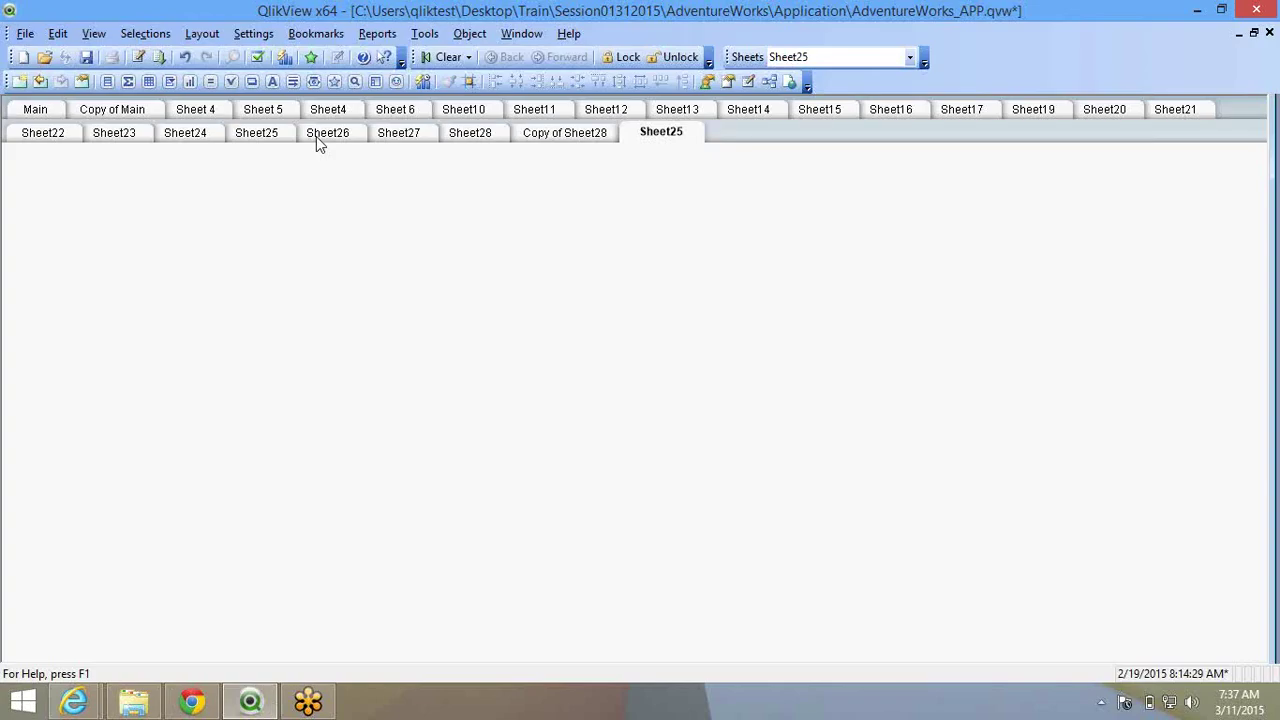
{"action": "left_click", "coordinate": [315, 135]}
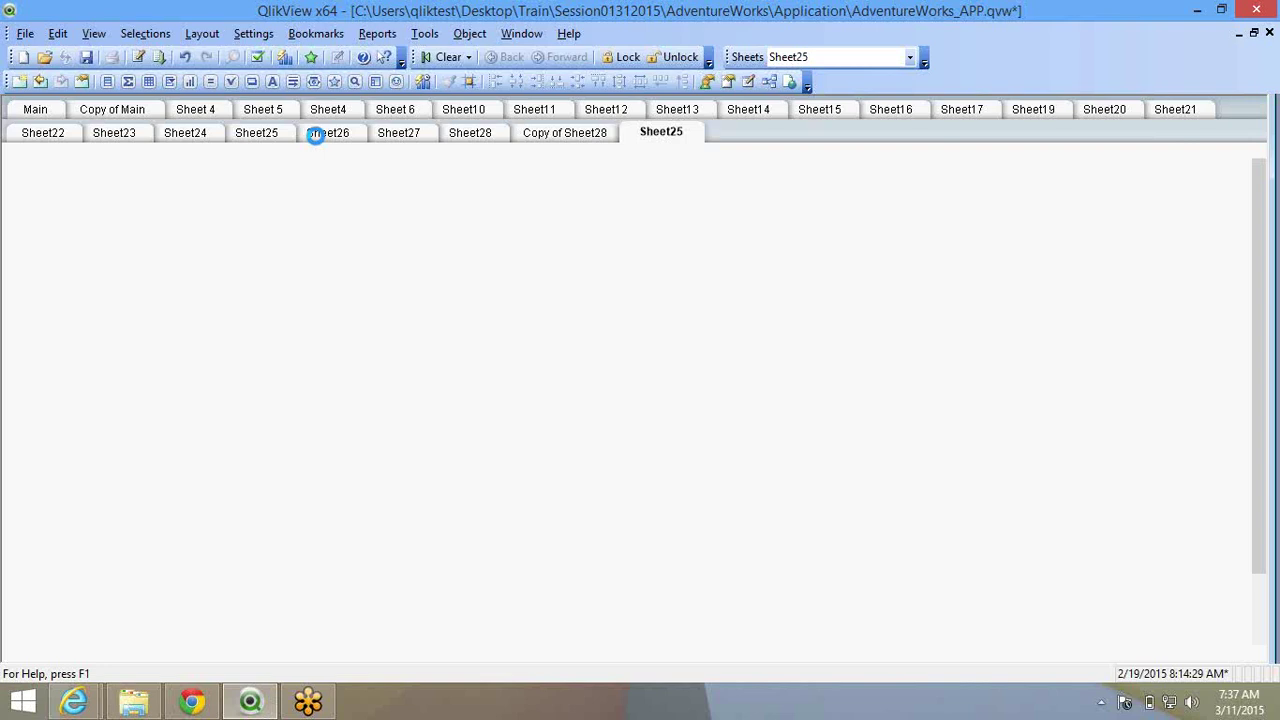
{"action": "right_click", "coordinate": [166, 172]}
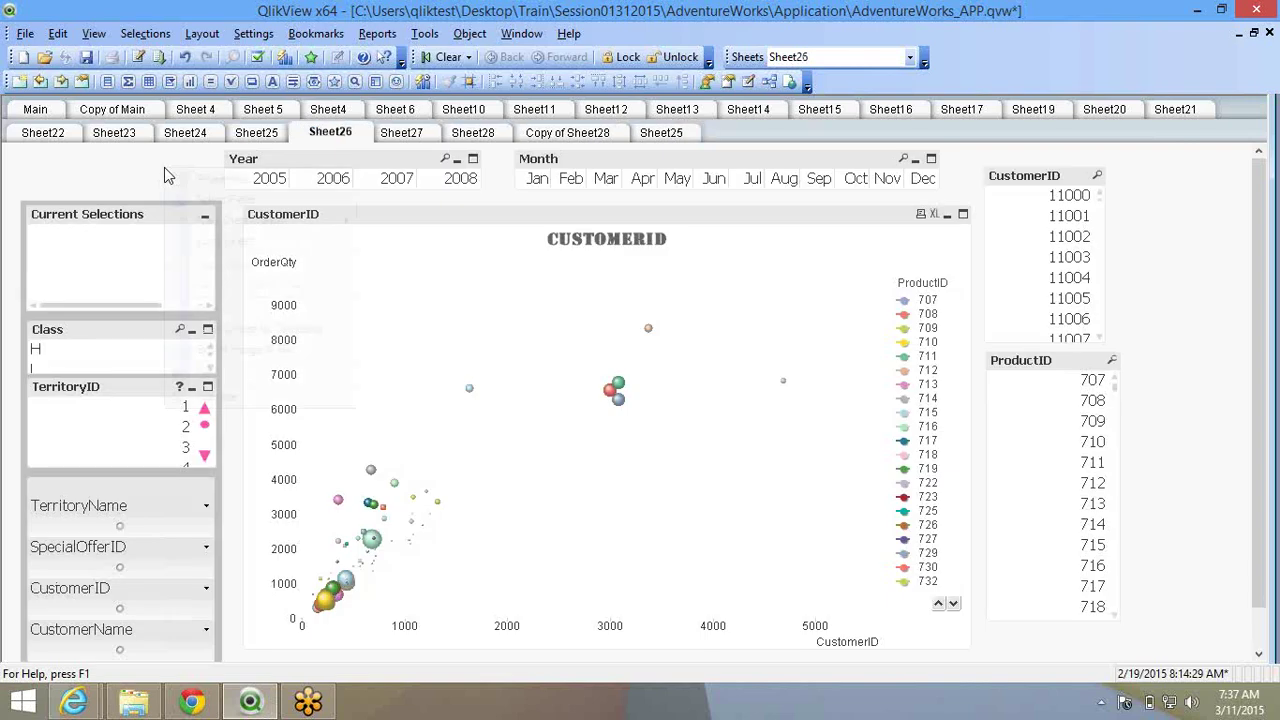
{"action": "left_click", "coordinate": [257, 241]}
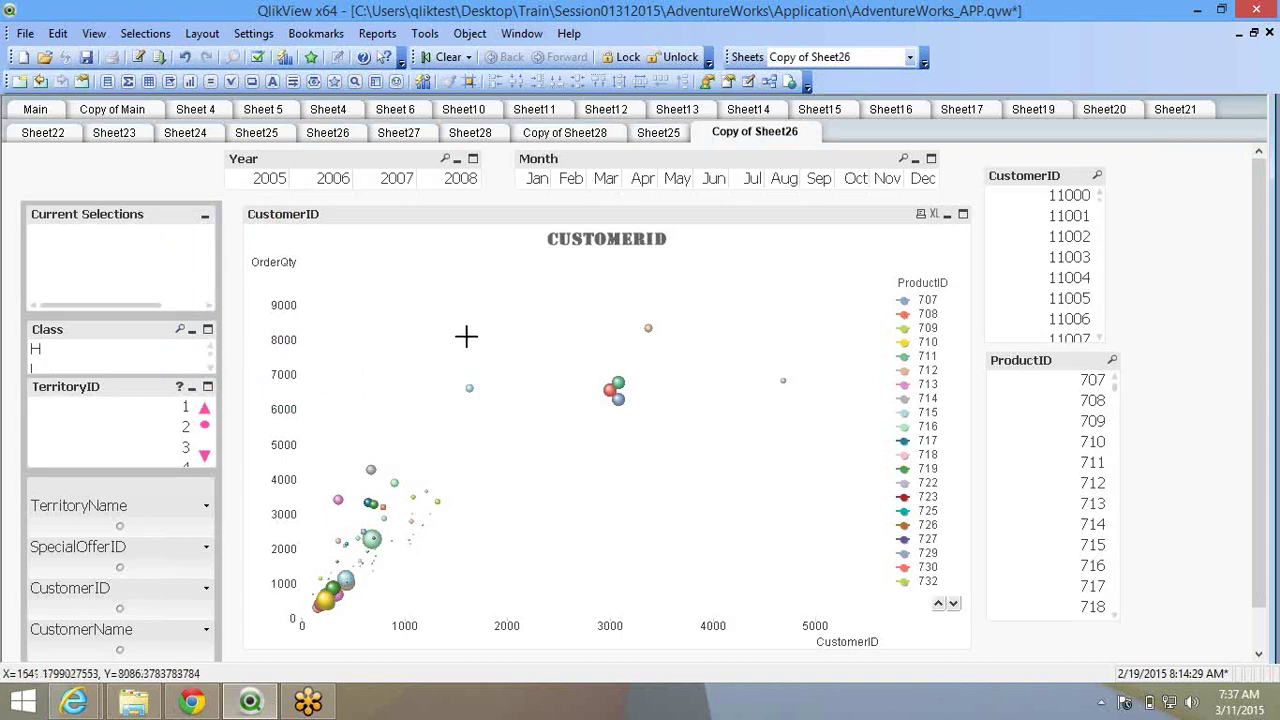
Set the CustomerID scatter chart's frame background to Dynamic Image, using the copied Williamsburg marker map URL.
{"action": "right_click", "coordinate": [396, 253]}
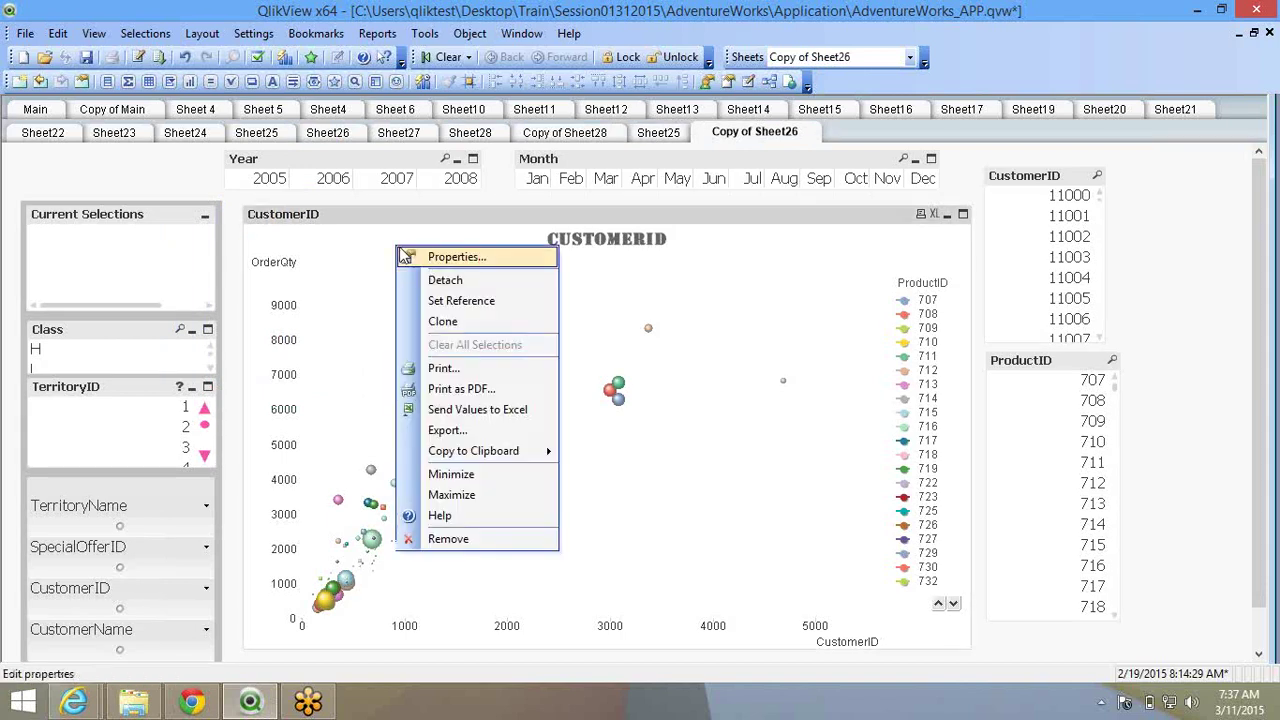
{"action": "left_click", "coordinate": [404, 256]}
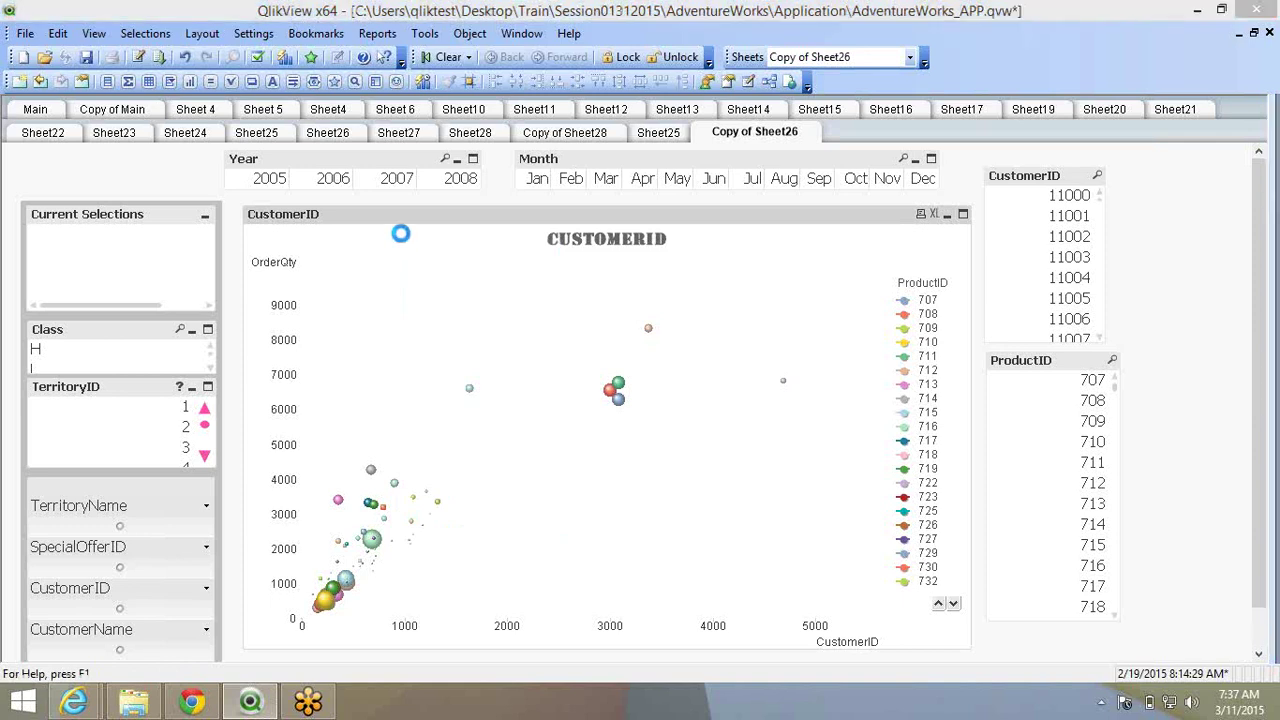
{"action": "left_click", "coordinate": [800, 113]}
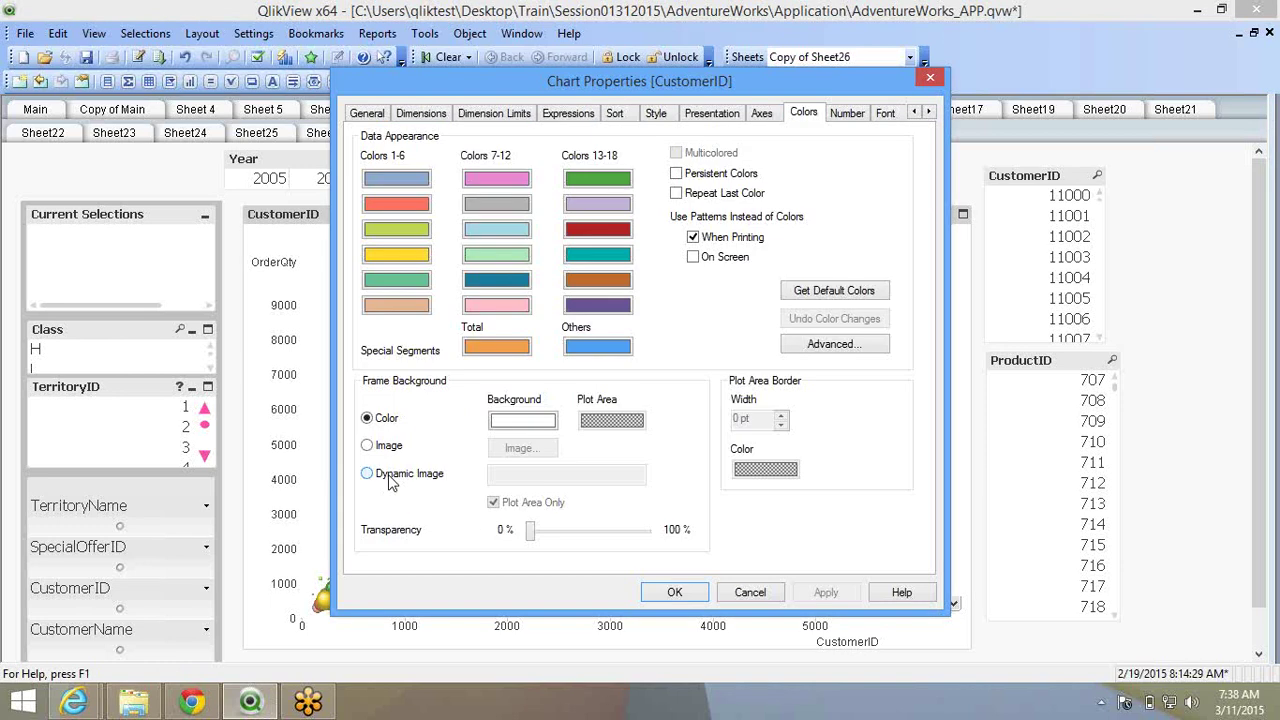
{"action": "left_click", "coordinate": [391, 480]}
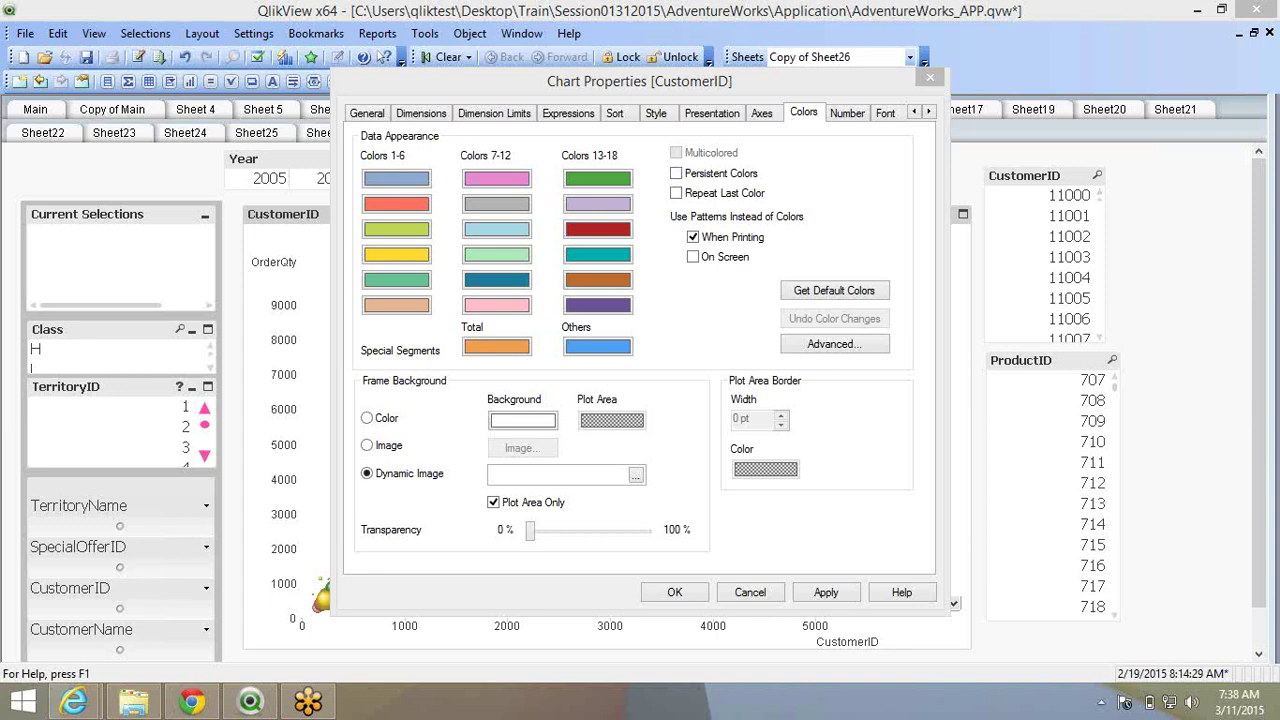
{"action": "left_click", "coordinate": [603, 473]}
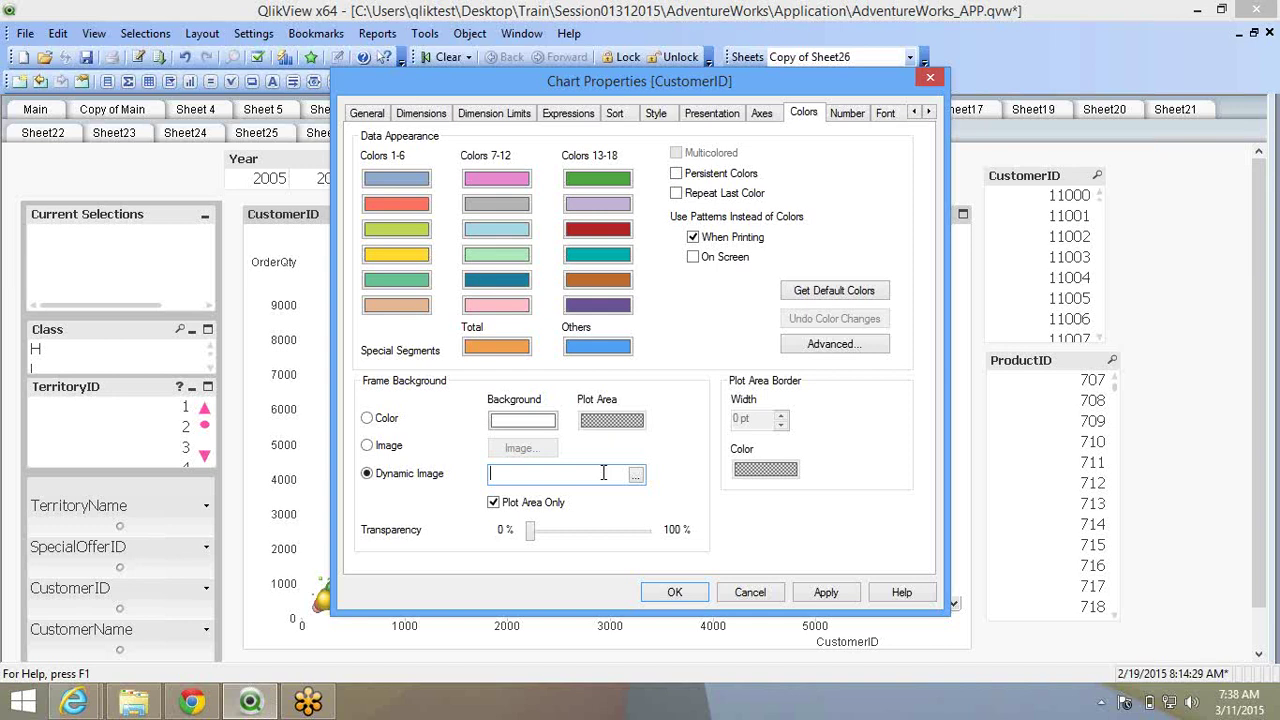
{"action": "key", "text": "ctrl+v"}
{"action": "left_click", "coordinate": [668, 592]}
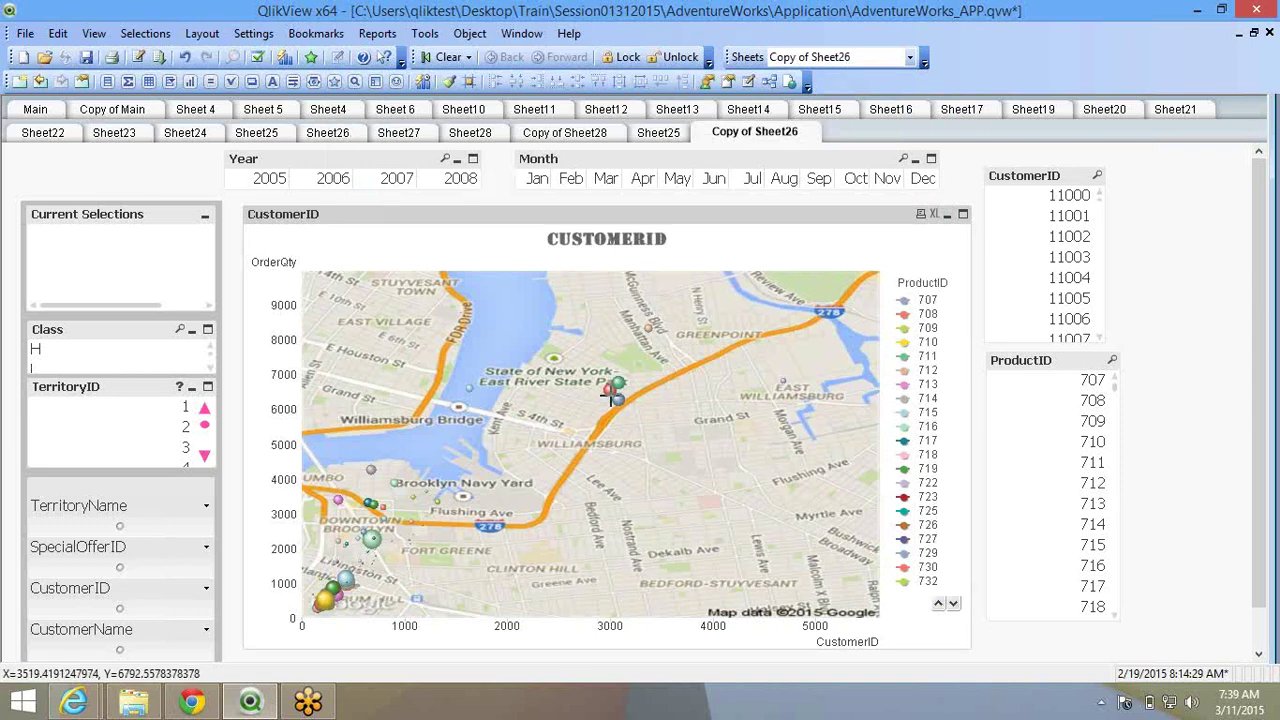
Try replacing the chart's dynamic image with the guide's multi-marker Alaska URL (center=63.259591,-144.667969, zoom=6, size=400x400).
{"action": "right_click", "coordinate": [558, 322]}
{"action": "left_click", "coordinate": [585, 336]}
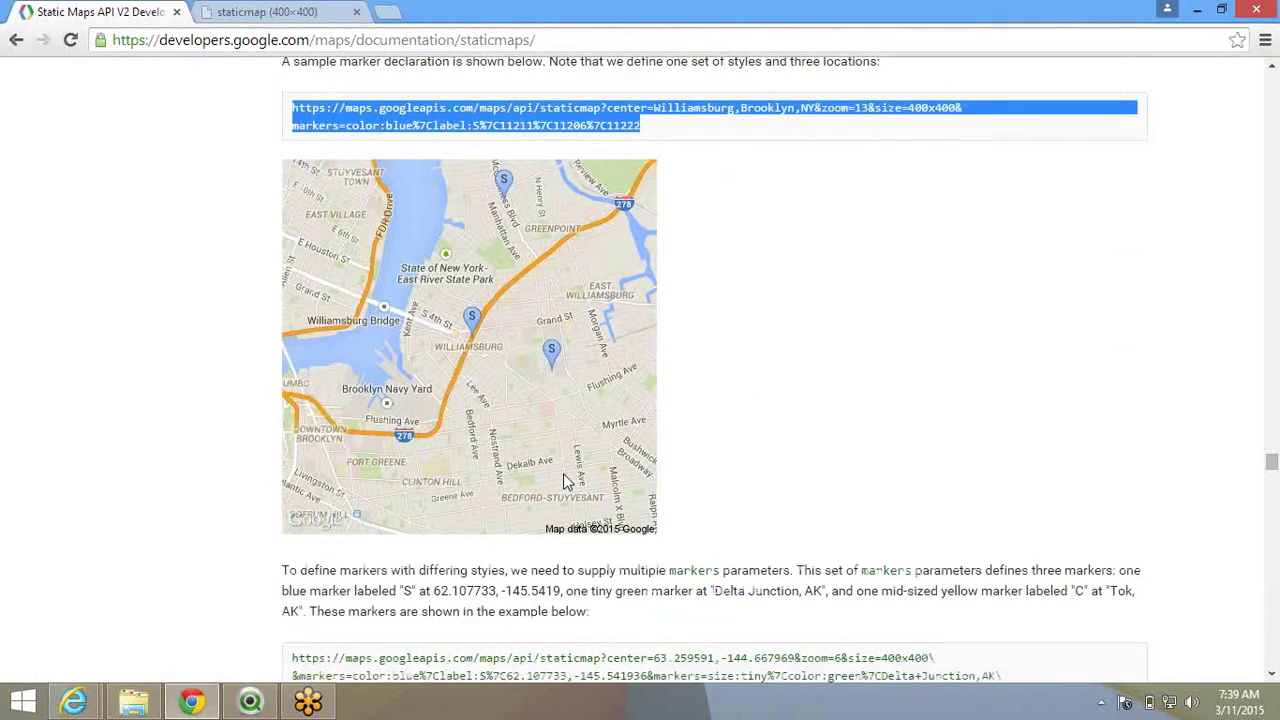
{"action": "scroll", "coordinate": [563, 481], "scroll_direction": "down", "scroll_amount": 2}
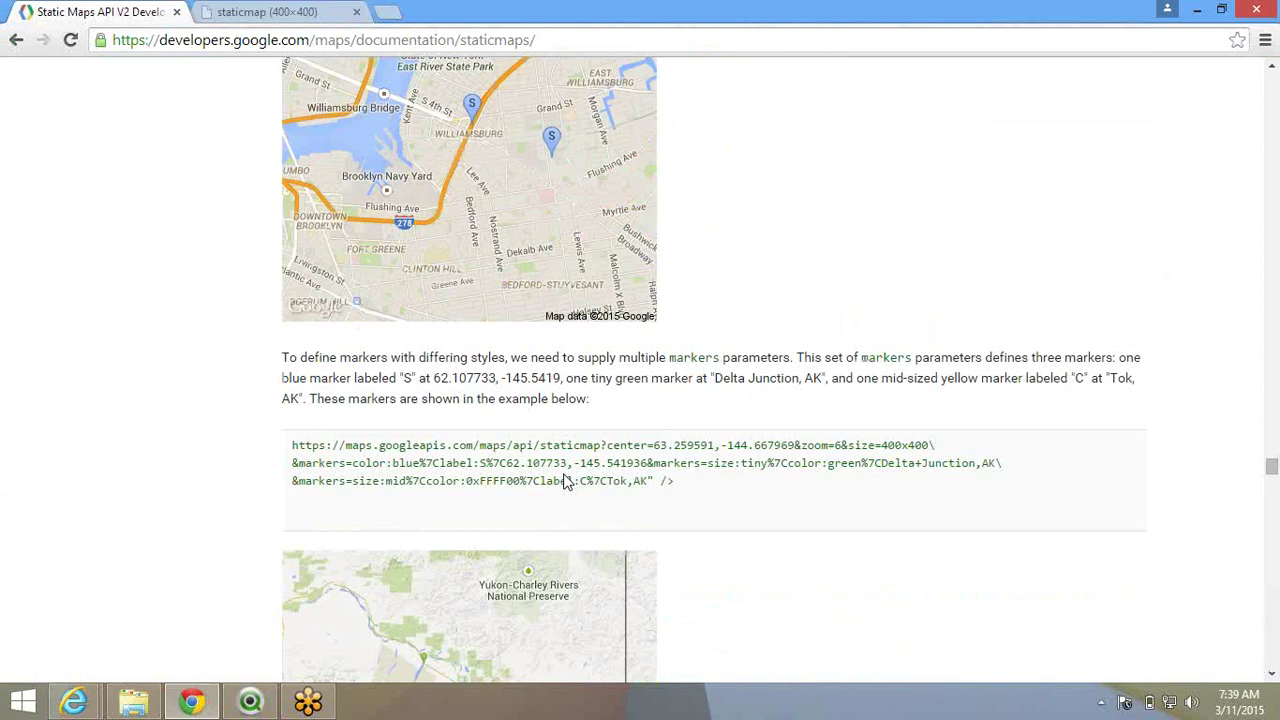
{"action": "key", "text": "alt+Tab"}
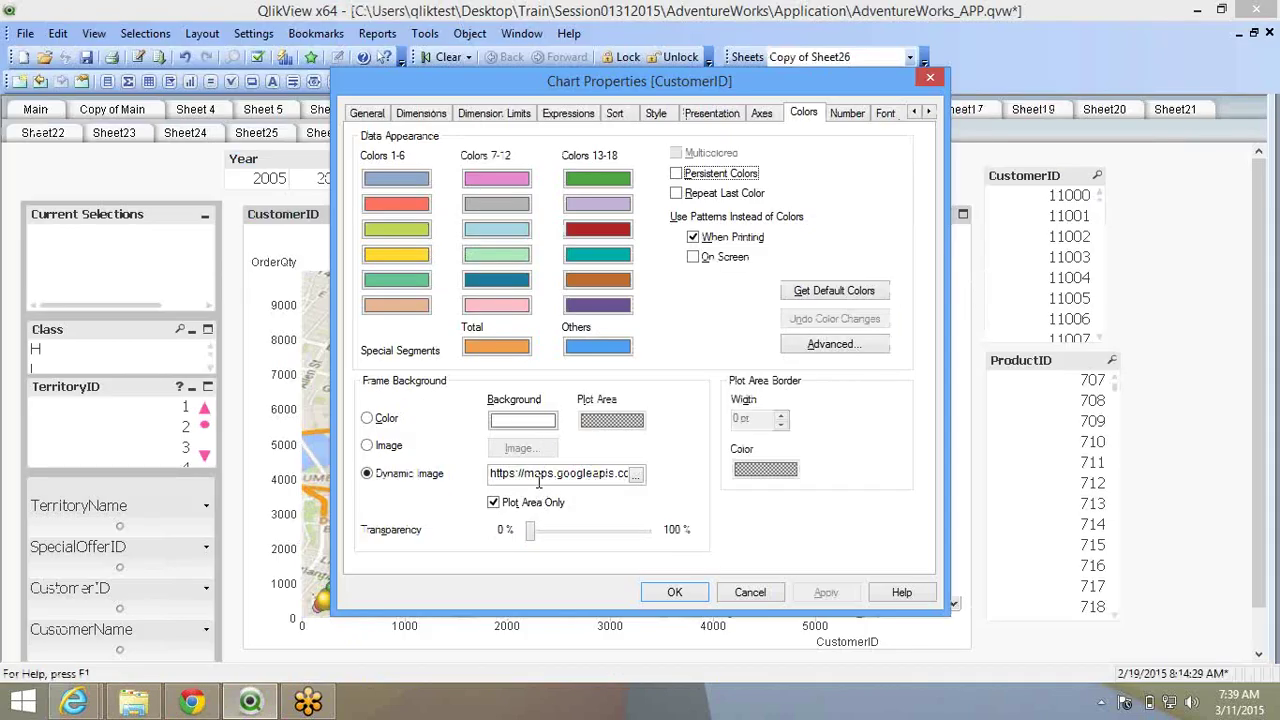
{"action": "left_click", "coordinate": [538, 478]}
{"action": "key", "text": "ctrl+a"}
{"action": "key", "text": "ctrl+v"}
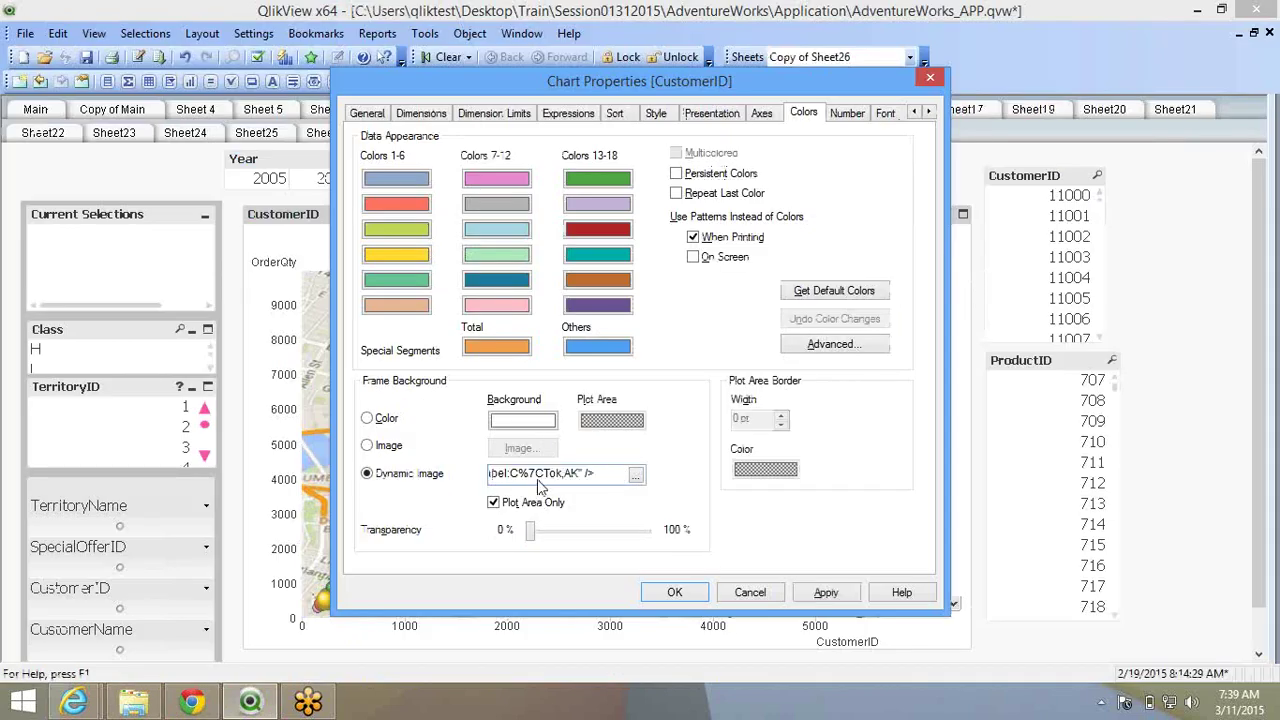
{"action": "left_click", "coordinate": [688, 593]}
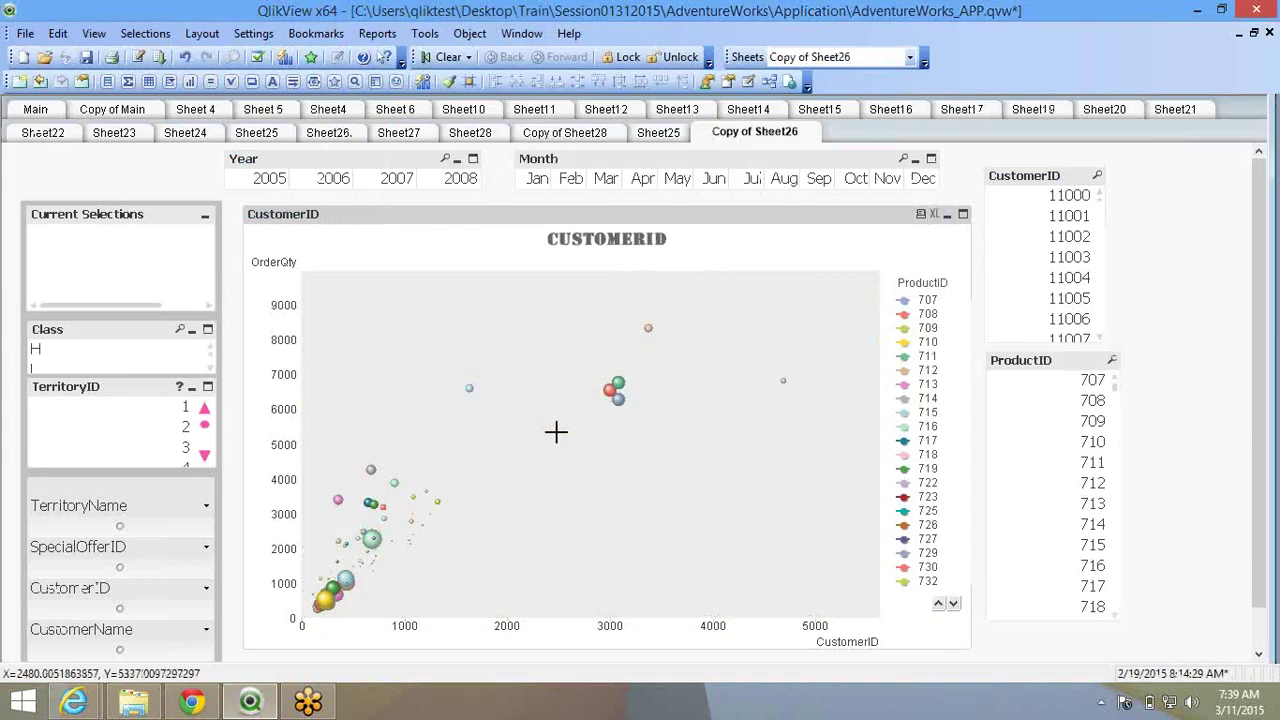
Return to the developer guide and copy the New York coffee shops example URL (size=480x480) from the Custom Icons section.
{"action": "key", "text": "alt+Tab"}
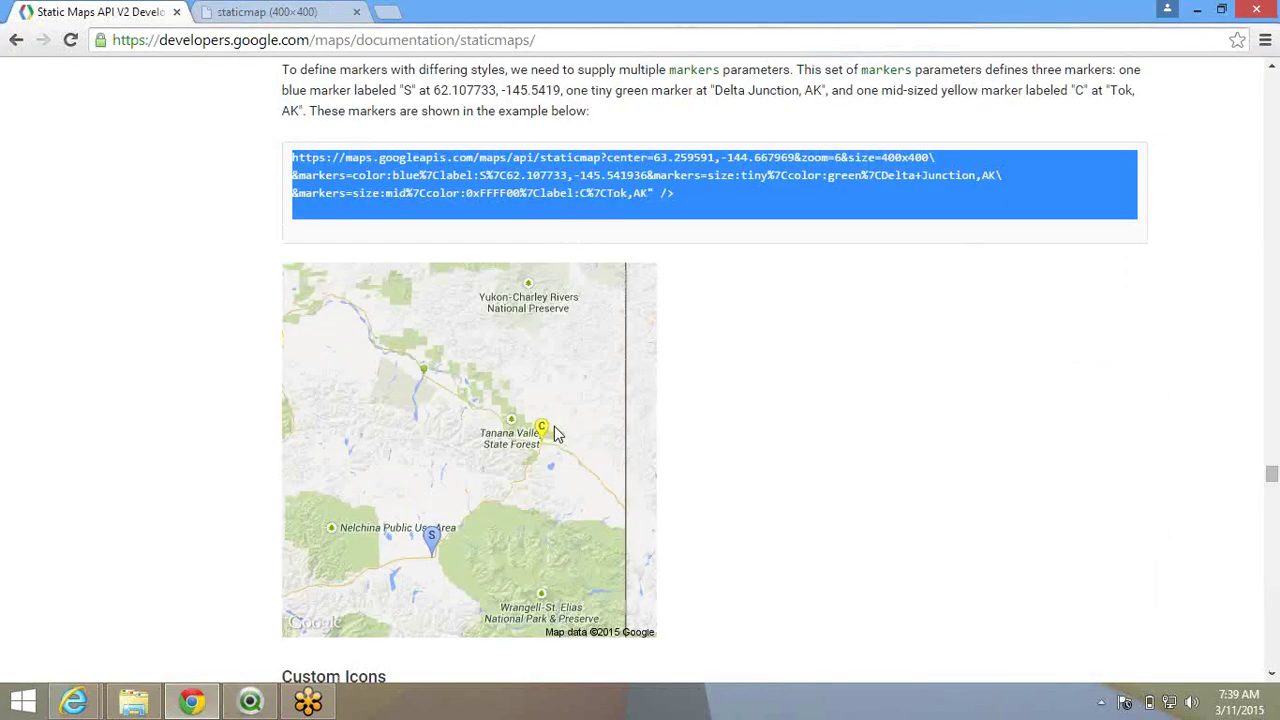
{"action": "scroll", "coordinate": [556, 434], "scroll_direction": "down", "scroll_amount": 1}
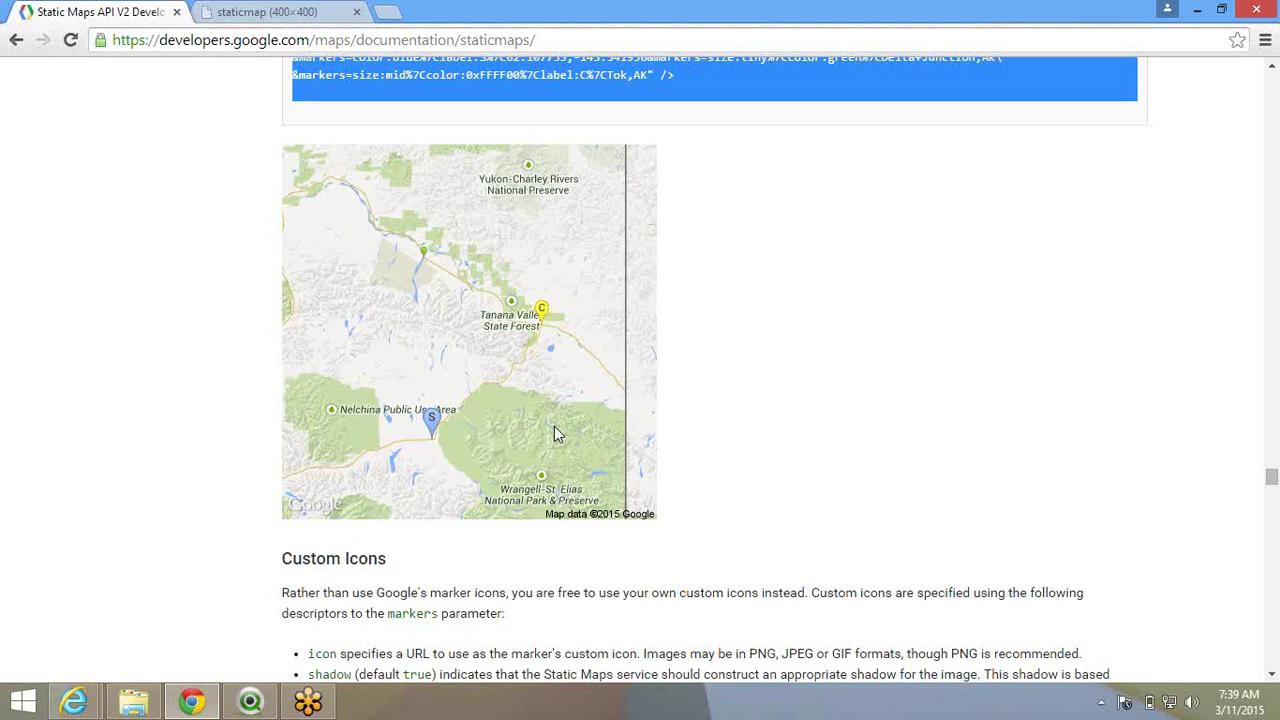
{"action": "scroll", "coordinate": [554, 426], "scroll_direction": "down", "scroll_amount": 3}
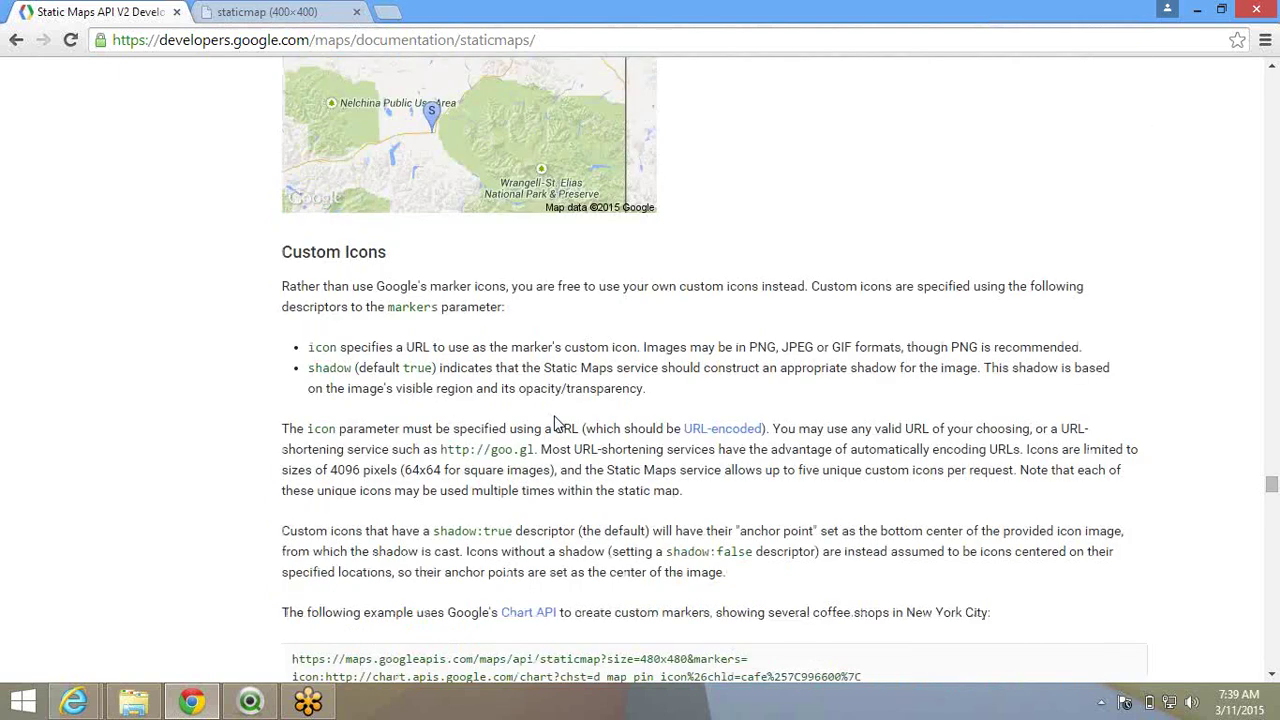
{"action": "scroll", "coordinate": [556, 424], "scroll_direction": "down", "scroll_amount": 5}
In QlikView, replace the CustomerID chart's dynamic background image with the copied New York coffee shops map URL.
{"action": "key", "text": "alt+Tab"}
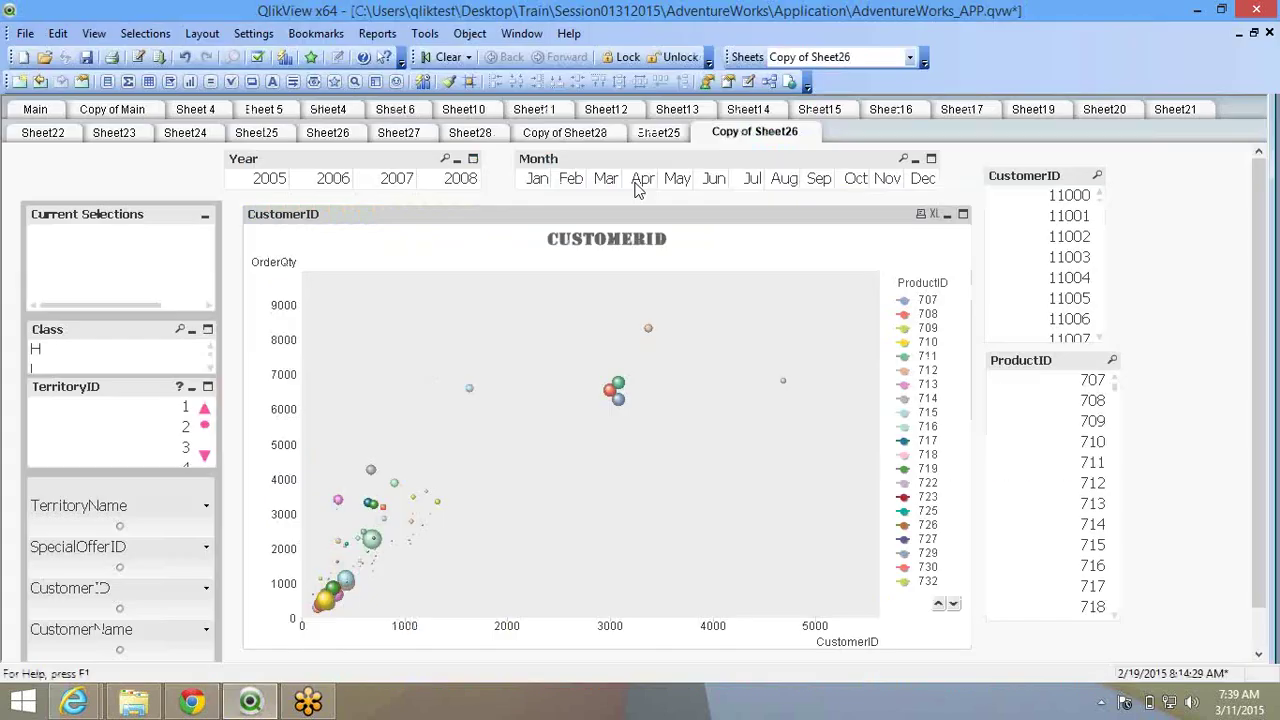
{"action": "right_click", "coordinate": [481, 313]}
{"action": "left_click", "coordinate": [530, 325]}
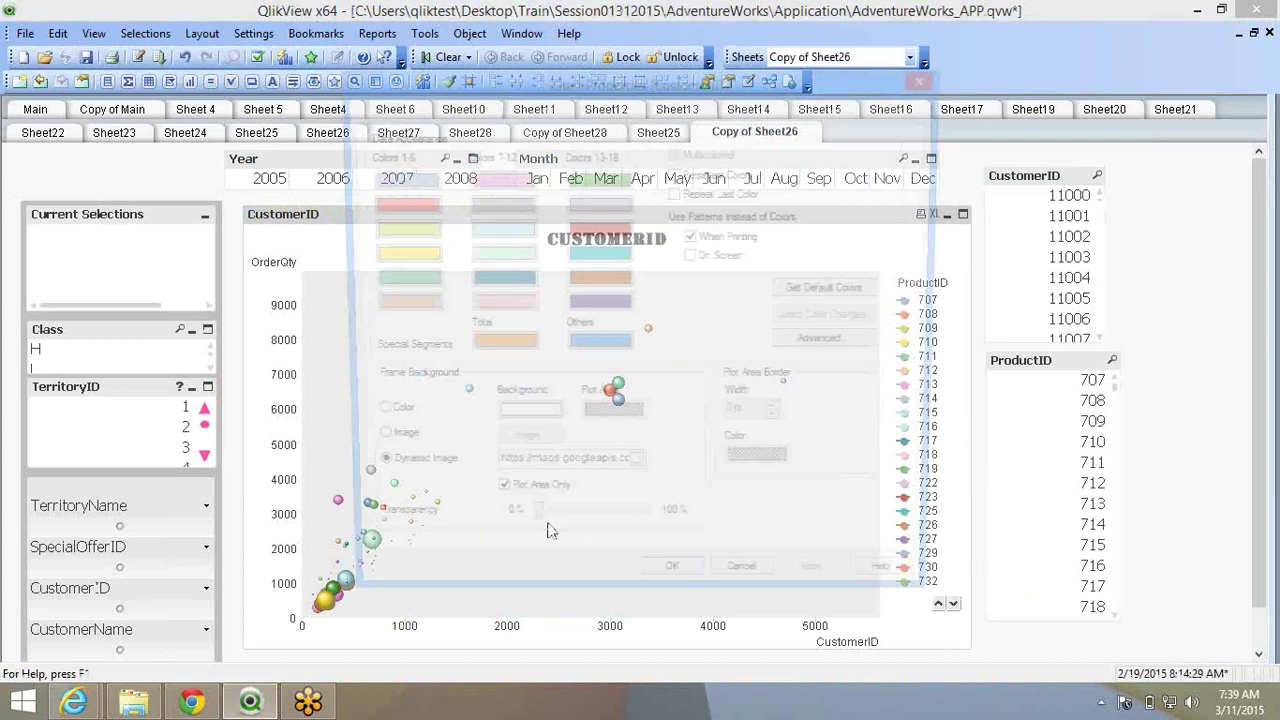
{"action": "double_click", "coordinate": [547, 482]}
{"action": "key", "text": "ctrl+v"}
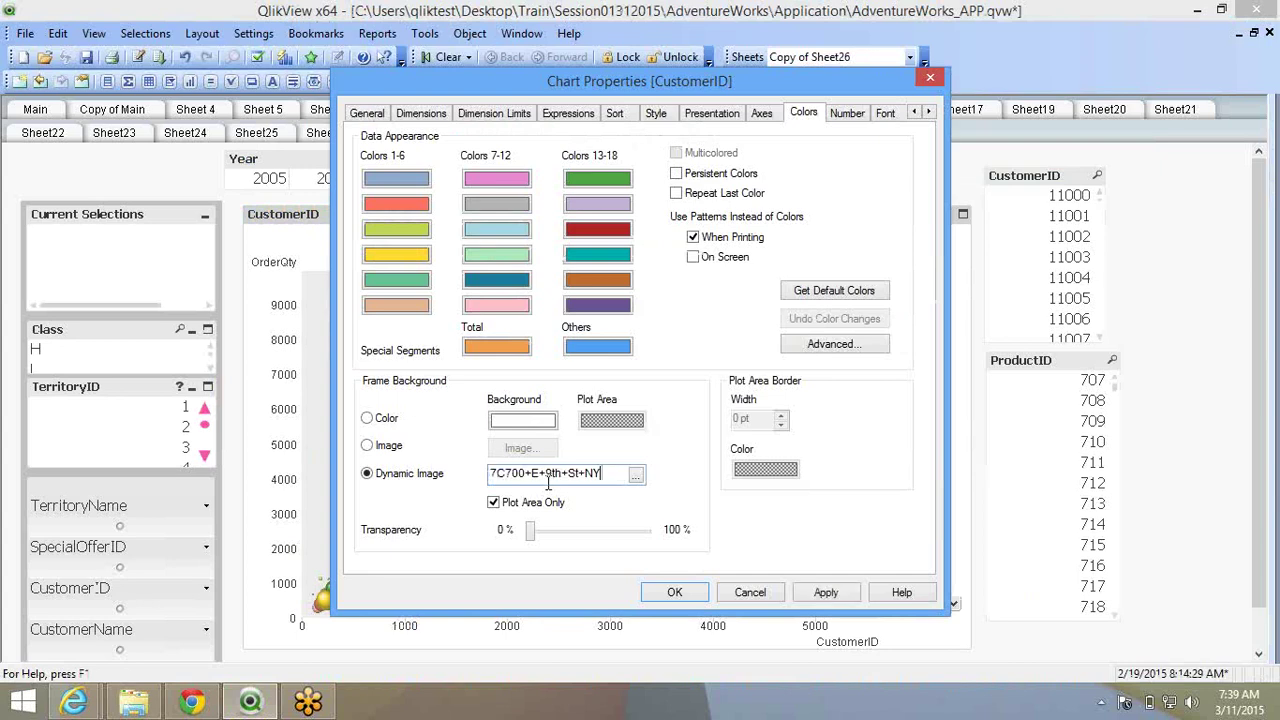
{"action": "left_click", "coordinate": [691, 597]}
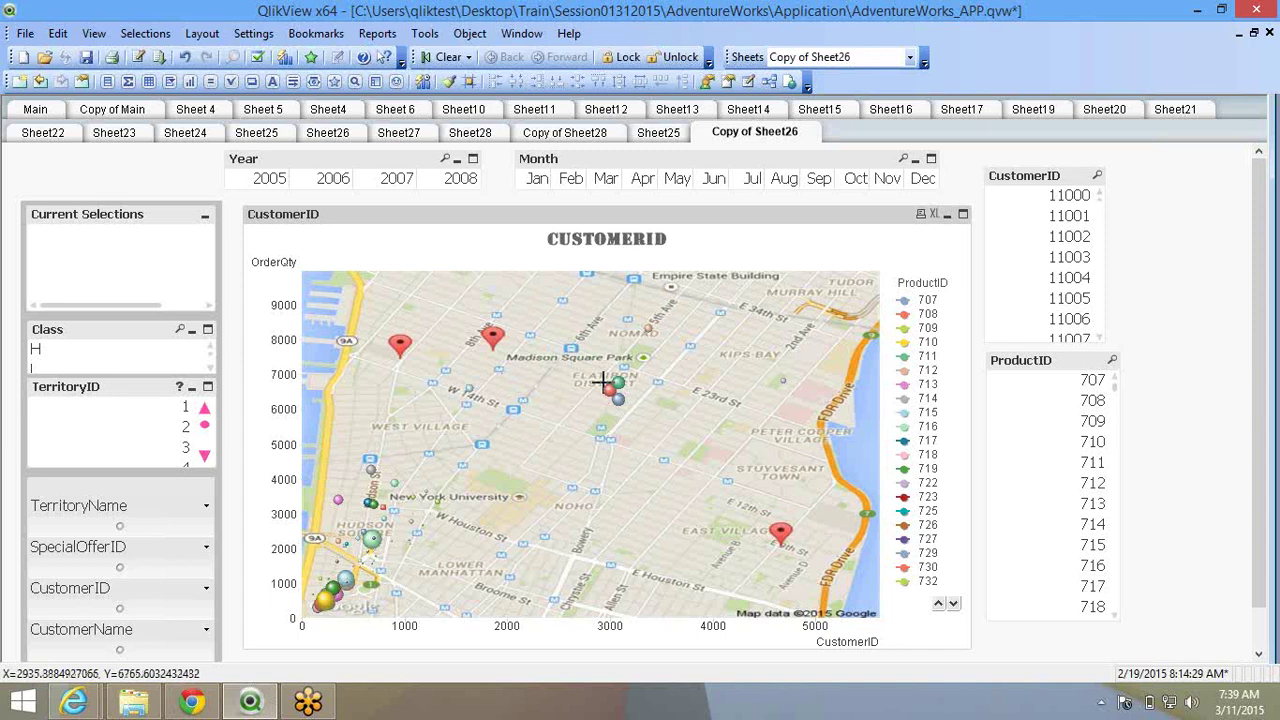
Switch to Chrome and open a new browser window.
{"action": "mouse_move", "coordinate": [603, 381]}
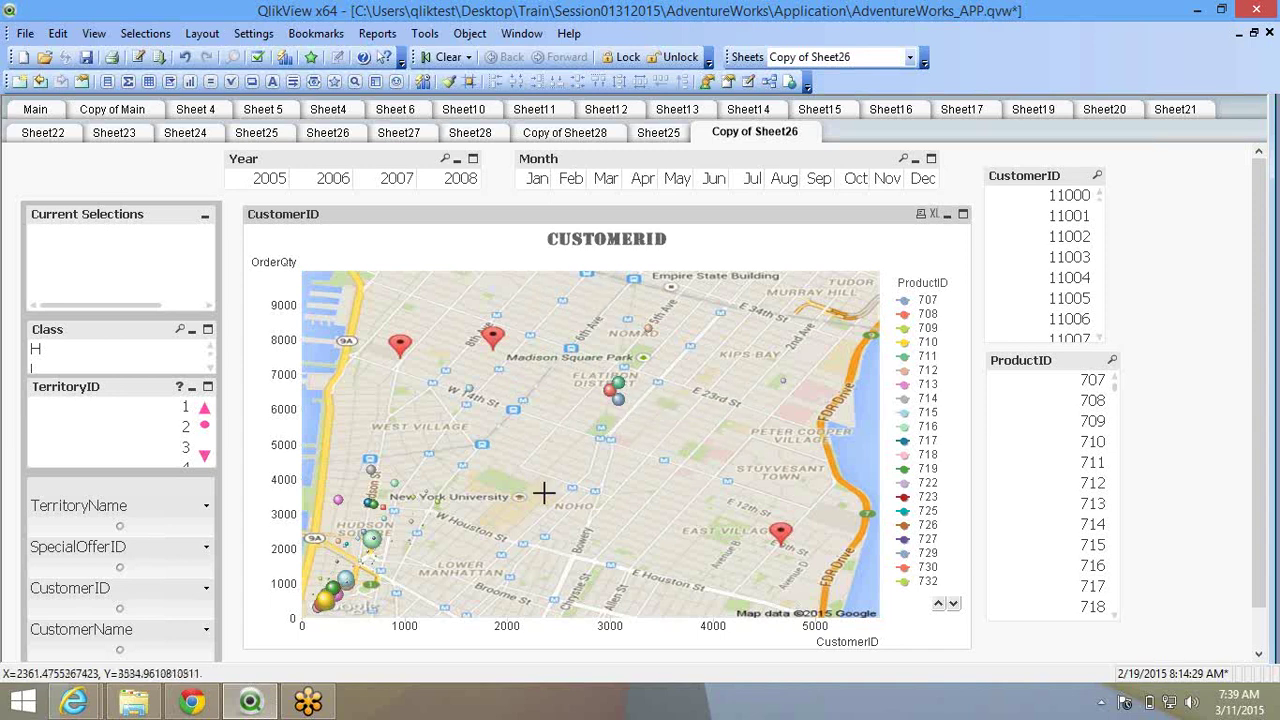
{"action": "left_click", "coordinate": [195, 704]}
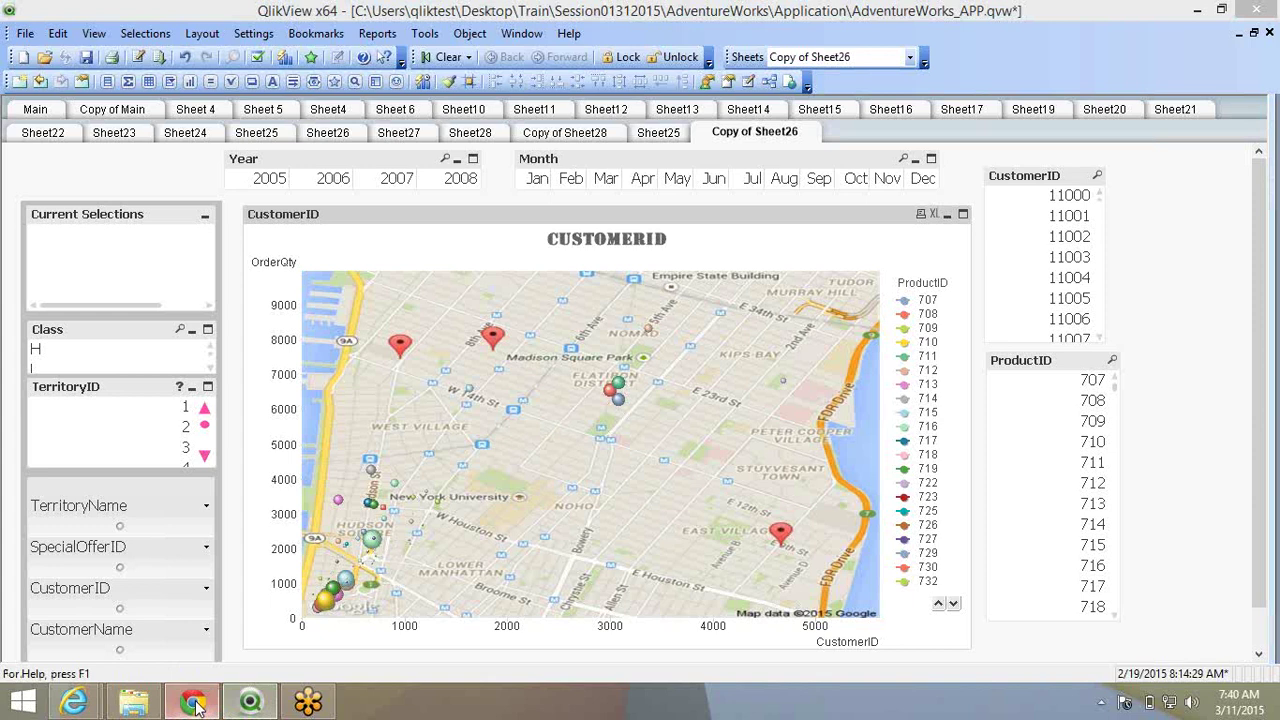
{"action": "right_click", "coordinate": [193, 703]}
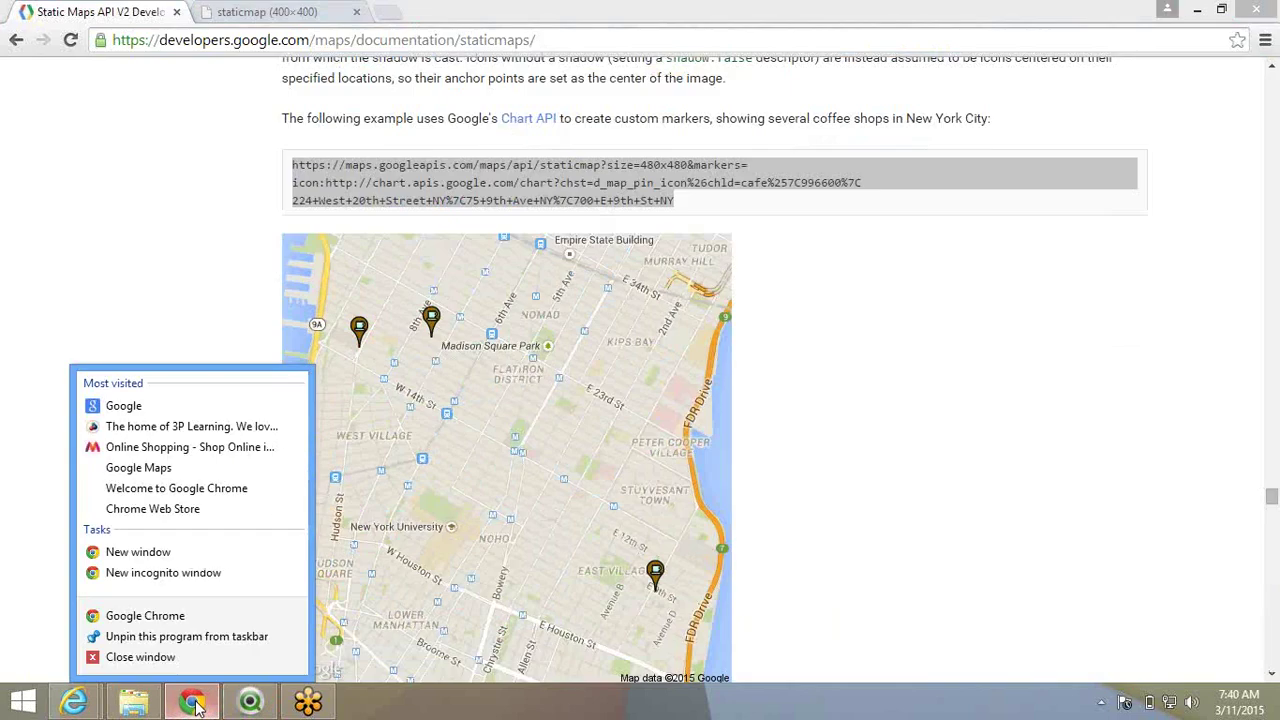
{"action": "left_click", "coordinate": [217, 610]}
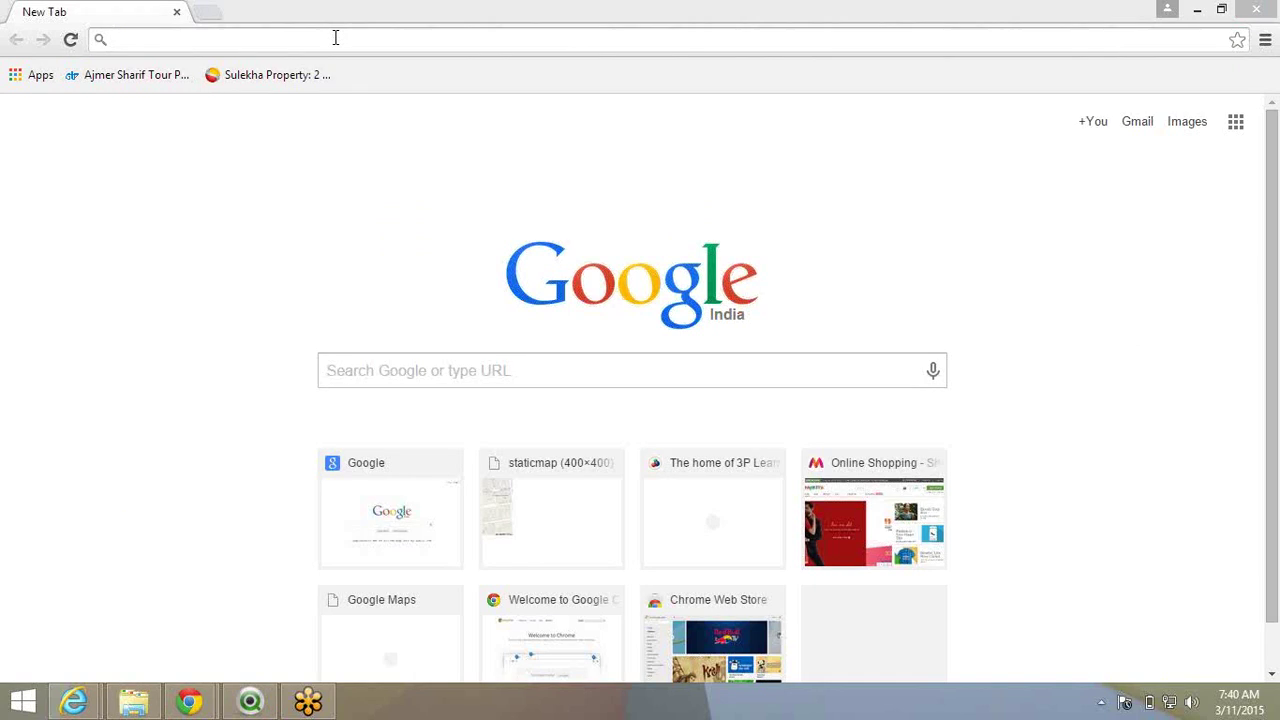
Search Google for "world maps atlas" and open "The World" map from the image results.
{"action": "left_click", "coordinate": [335, 38]}
{"action": "type", "text": "world "}
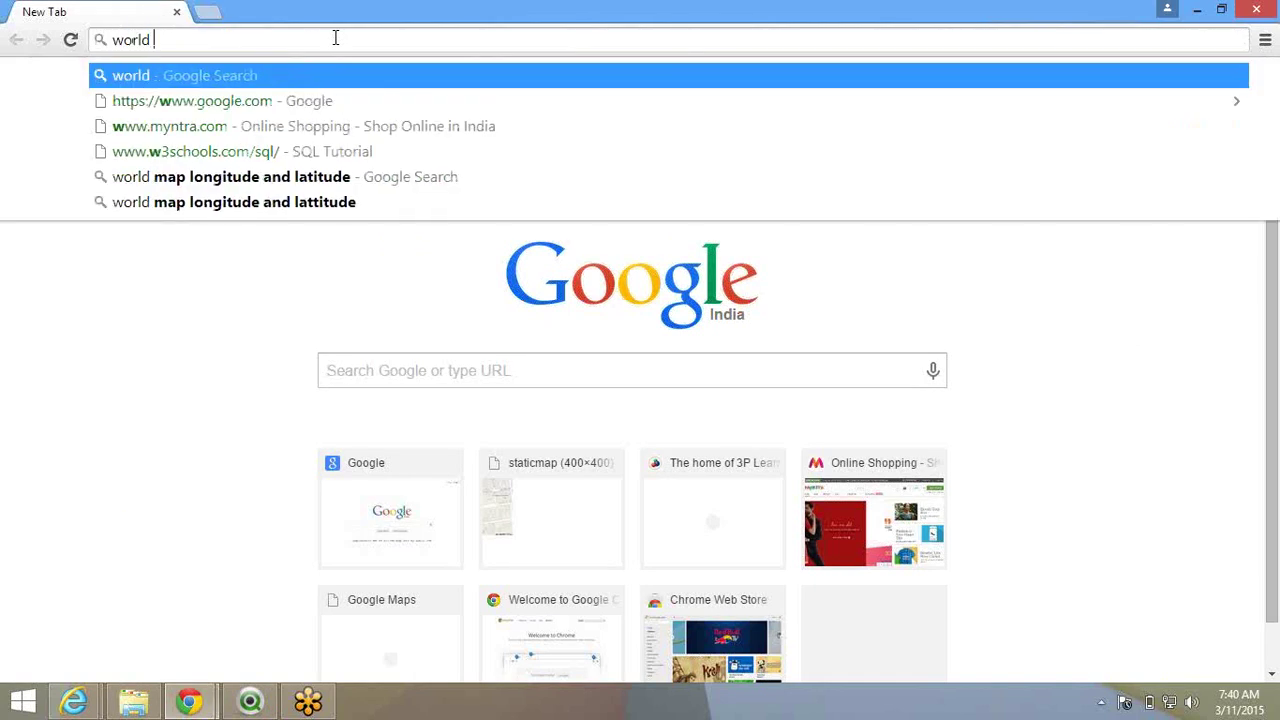
{"action": "type", "text": "maps ala"}
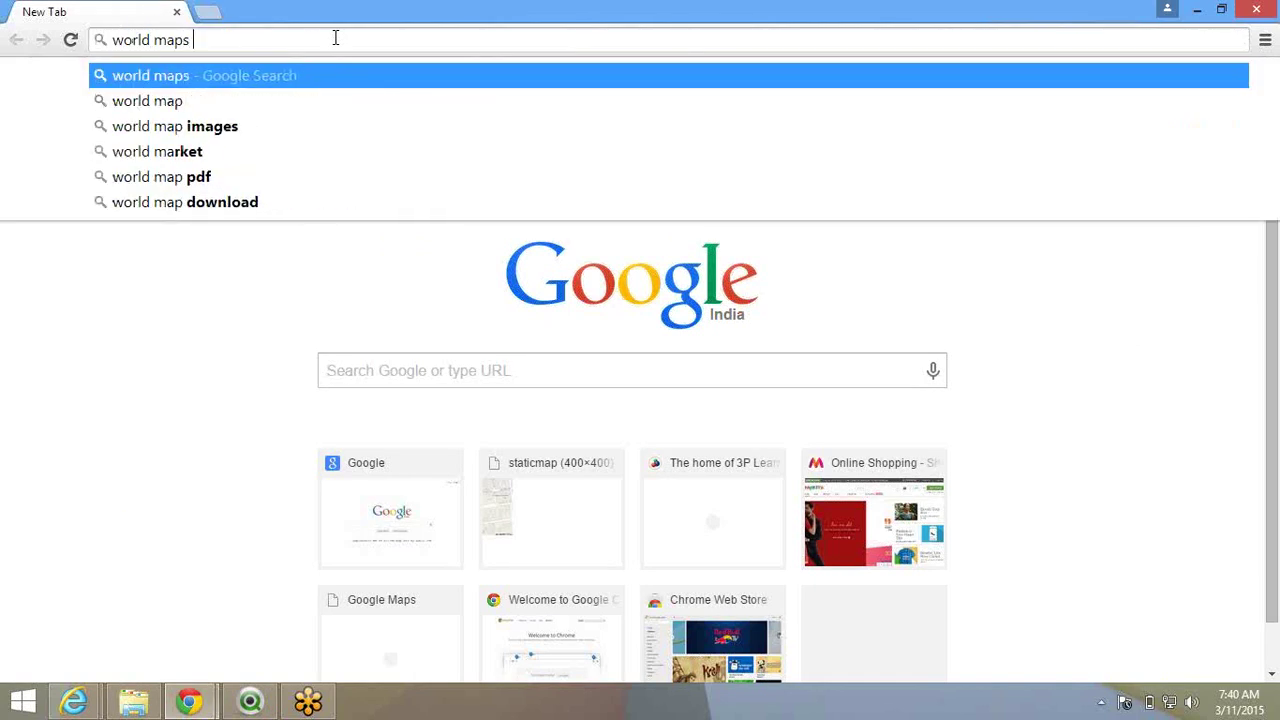
{"action": "key", "text": "BackSpace"}
{"action": "key", "text": "BackSpace"}
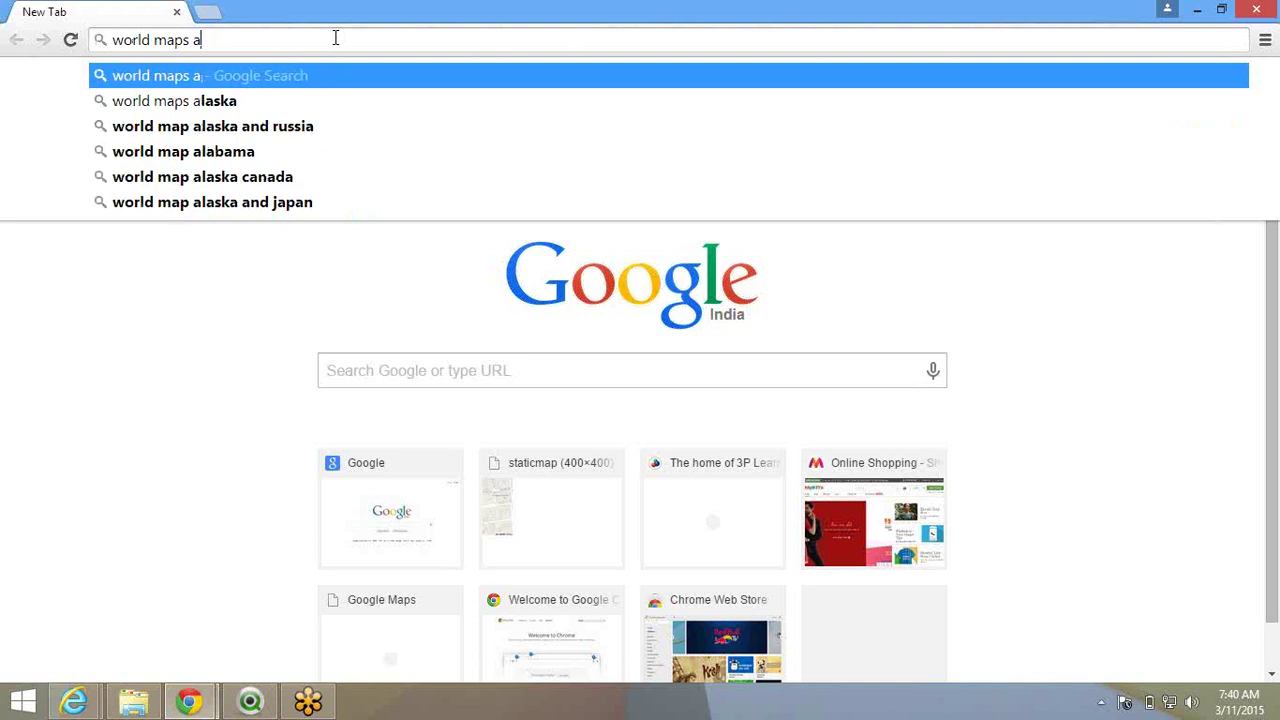
{"action": "type", "text": "tla"}
{"action": "key", "text": "Return"}
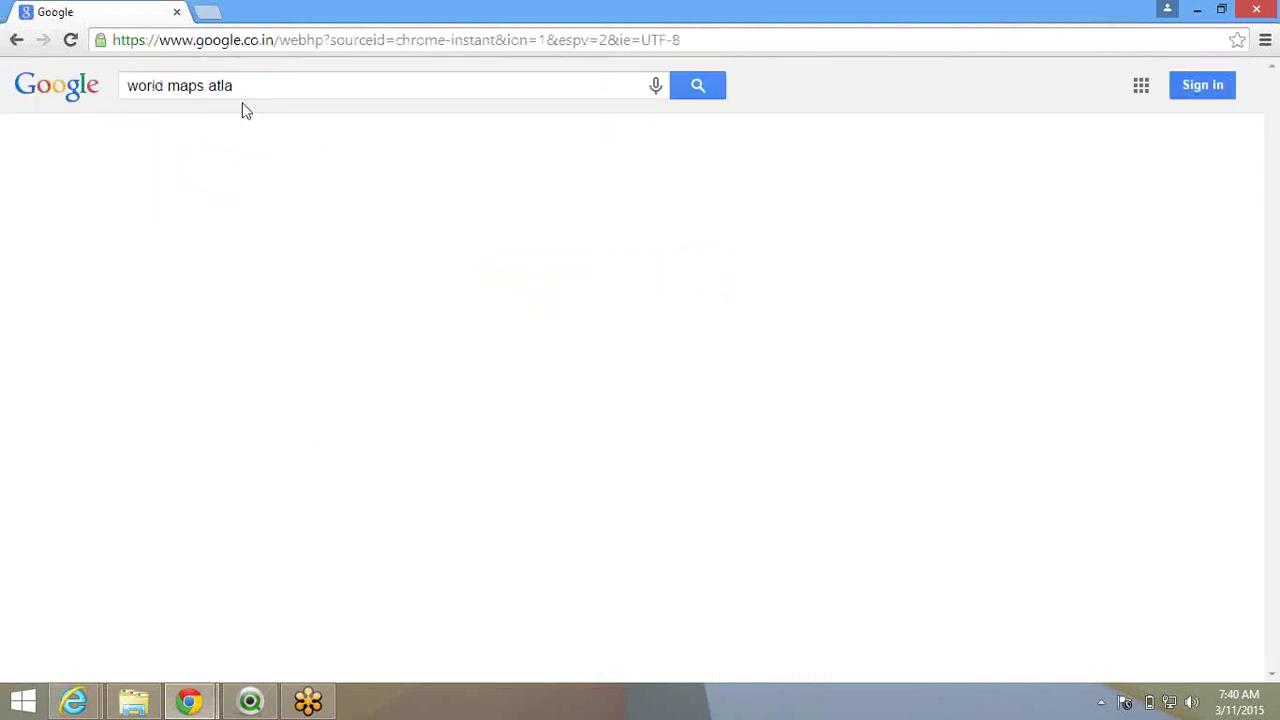
{"action": "left_click", "coordinate": [246, 94]}
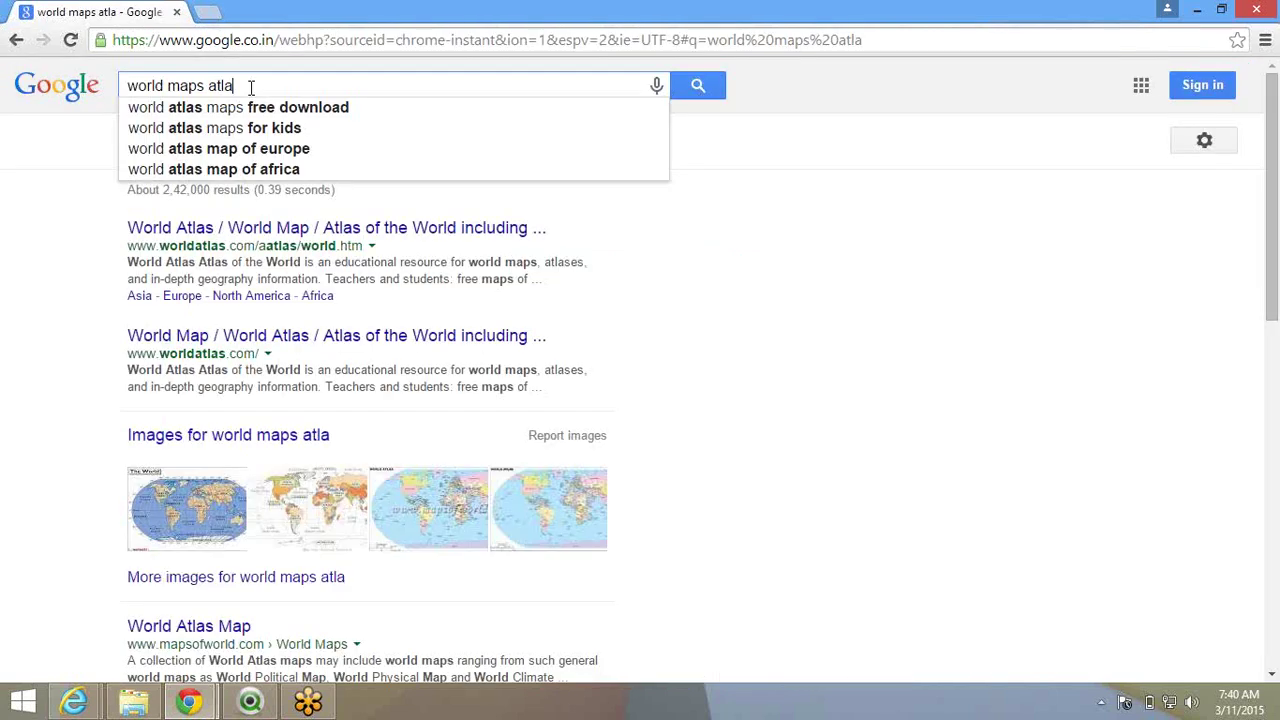
{"action": "type", "text": "s"}
{"action": "key", "text": "Return"}
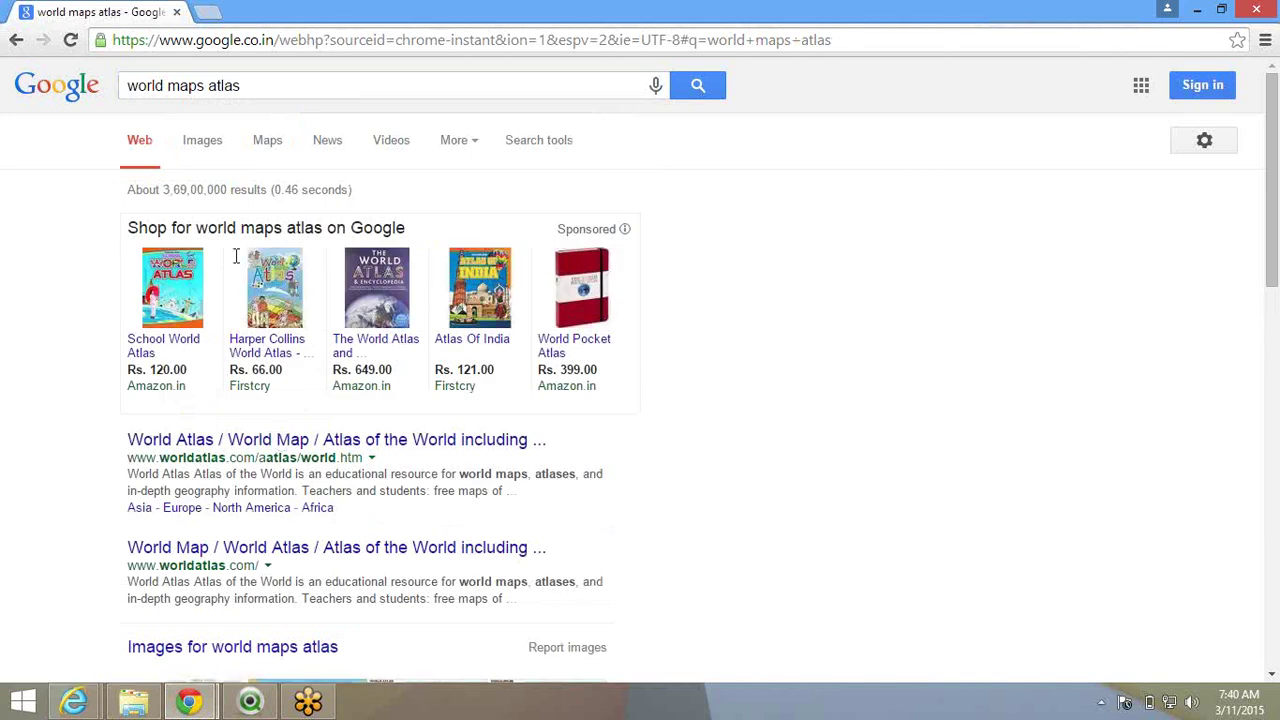
{"action": "left_click", "coordinate": [202, 138]}
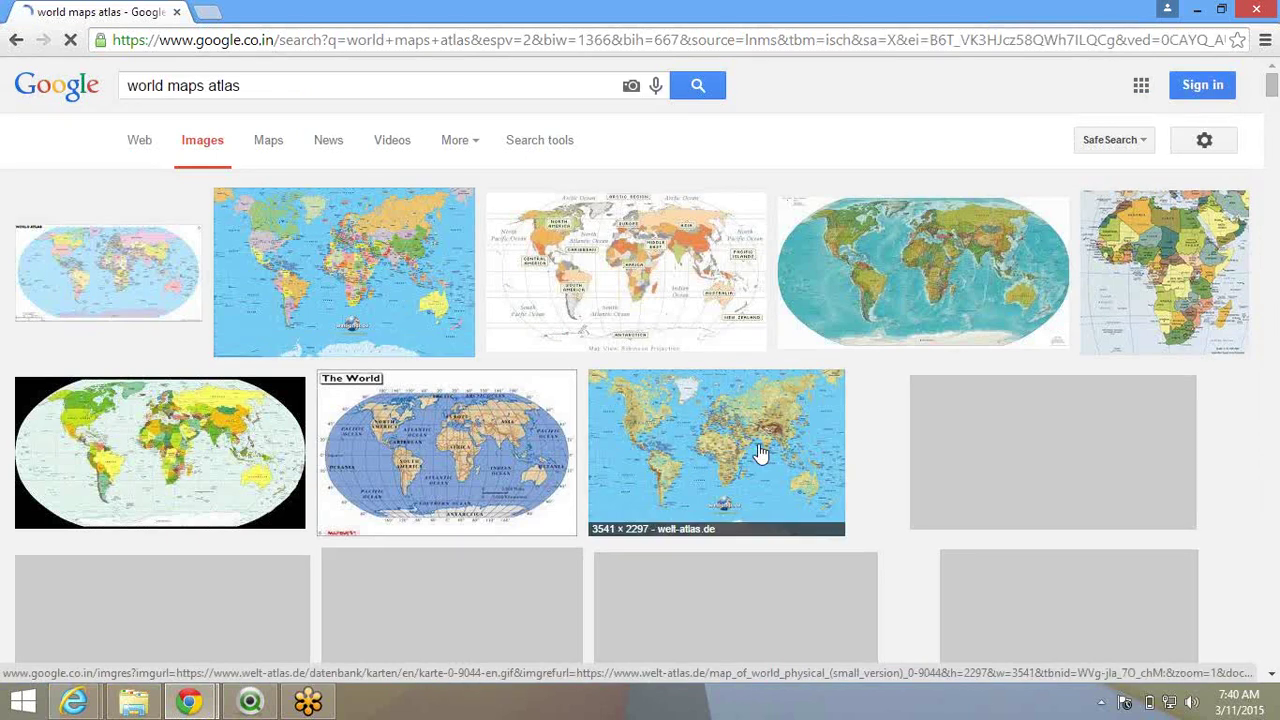
{"action": "left_click", "coordinate": [452, 428]}
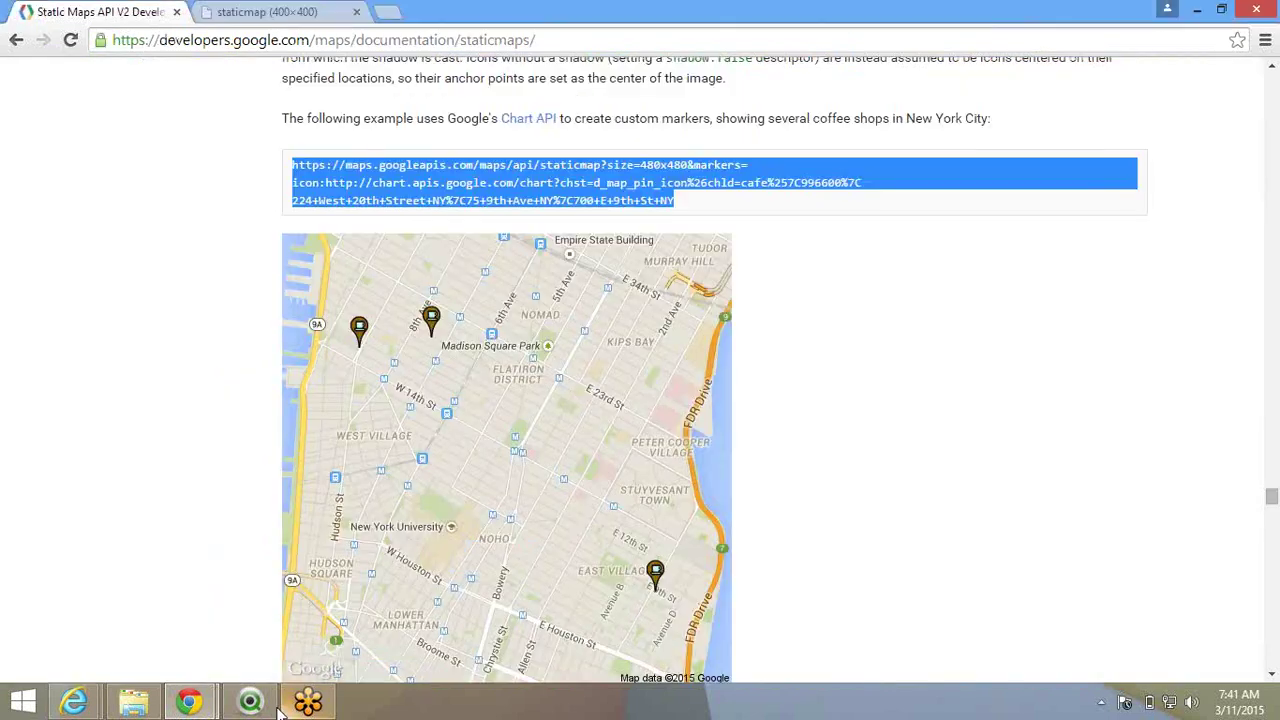
Return to QlikView and start a second QlikView 11 instance.
{"action": "left_click", "coordinate": [266, 708]}
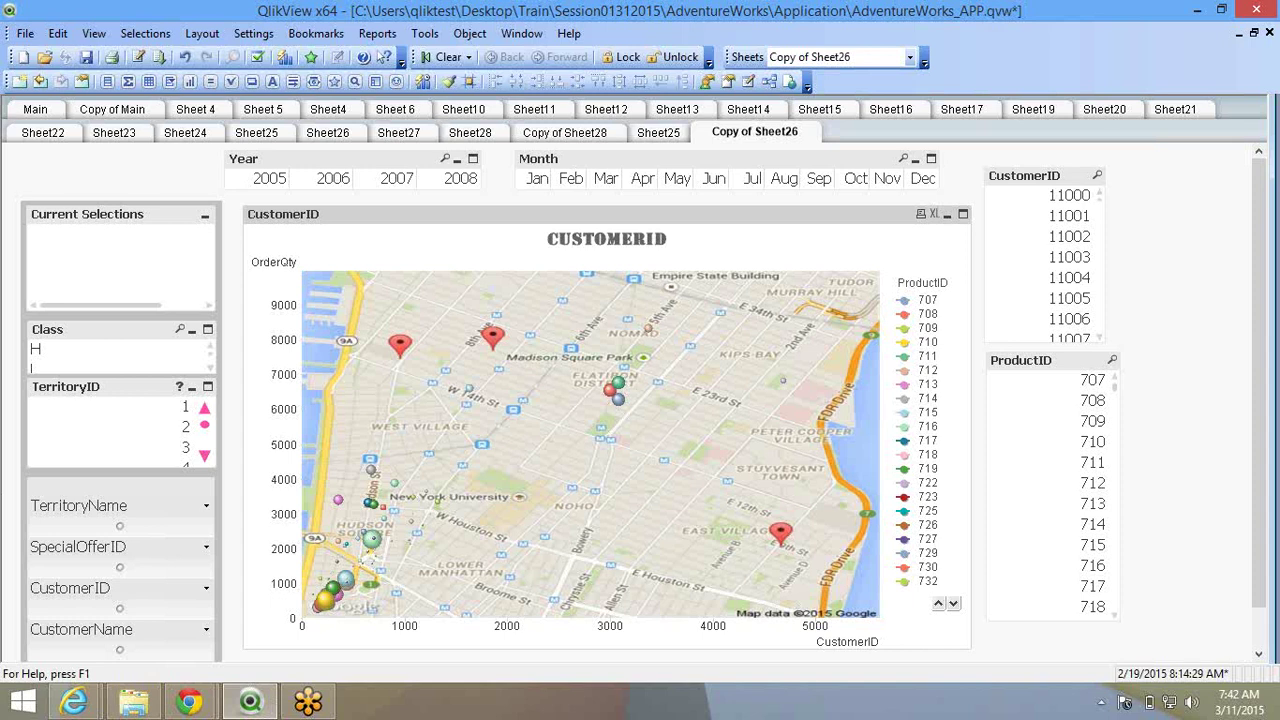
{"action": "right_click", "coordinate": [248, 703]}
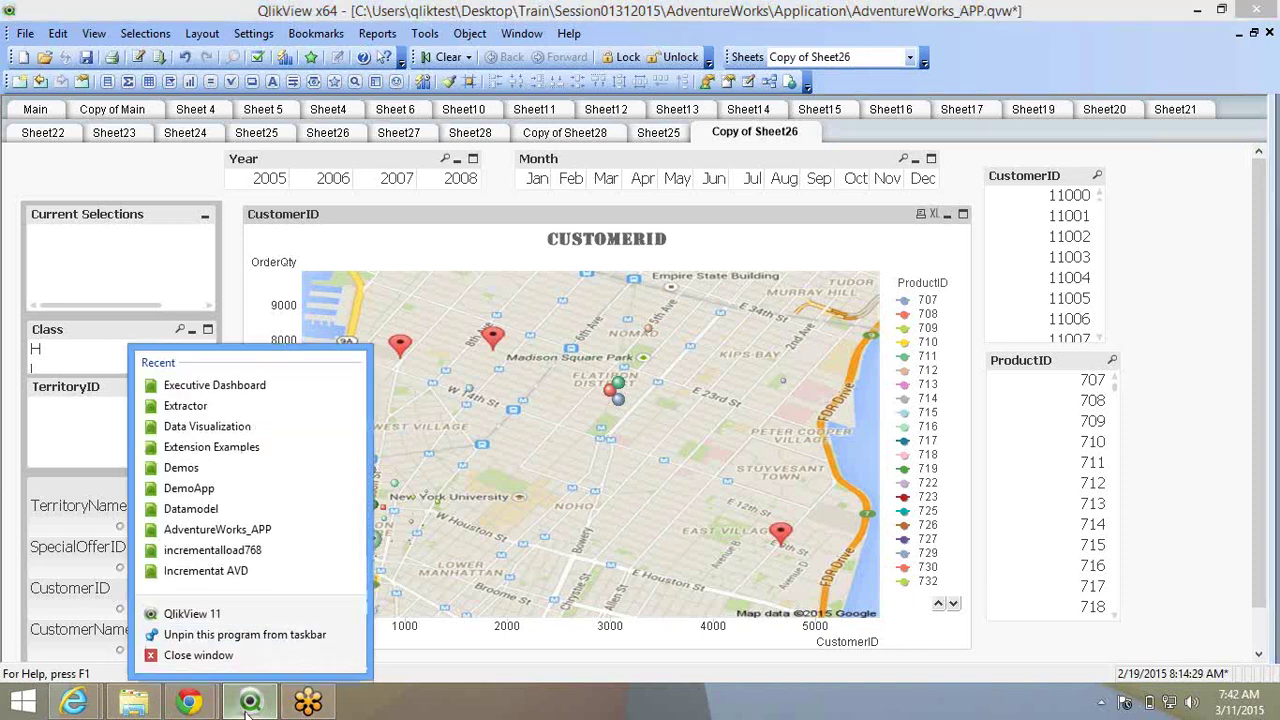
{"action": "left_click", "coordinate": [266, 610]}
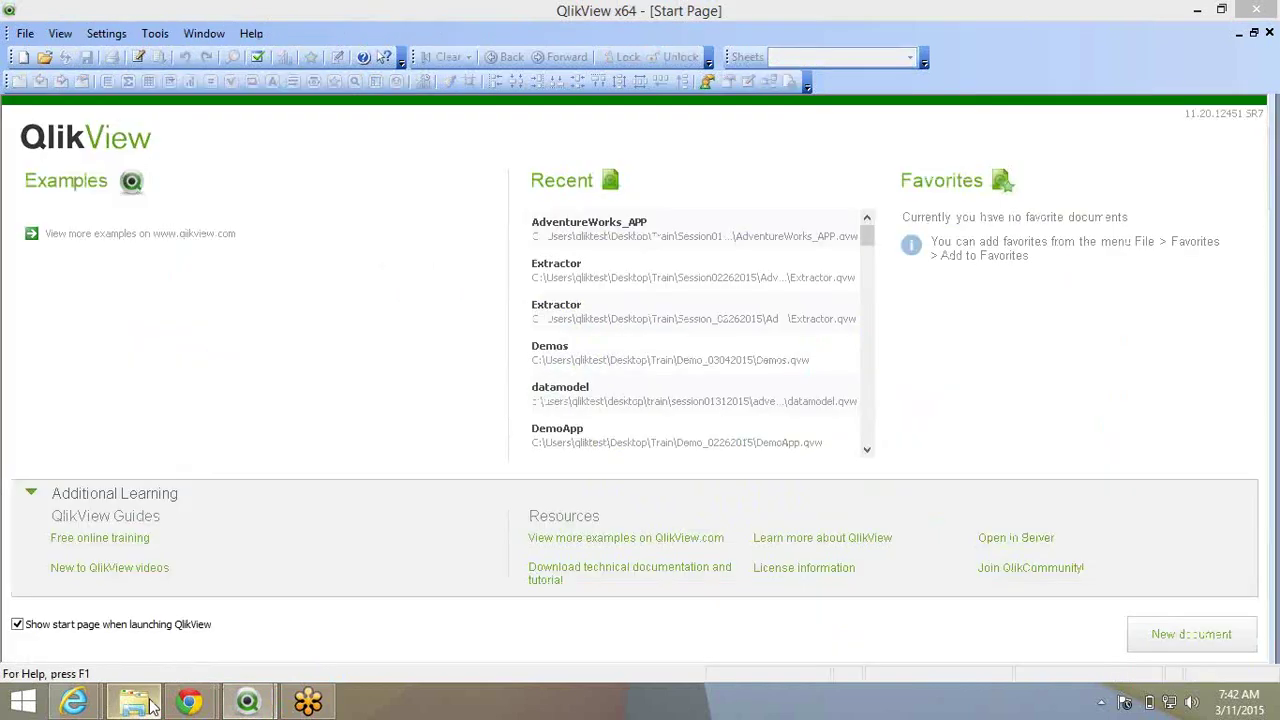
Open the Pharma Sales document from the Session01312015 folder in the new QlikView instance.
{"action": "left_click", "coordinate": [148, 705]}
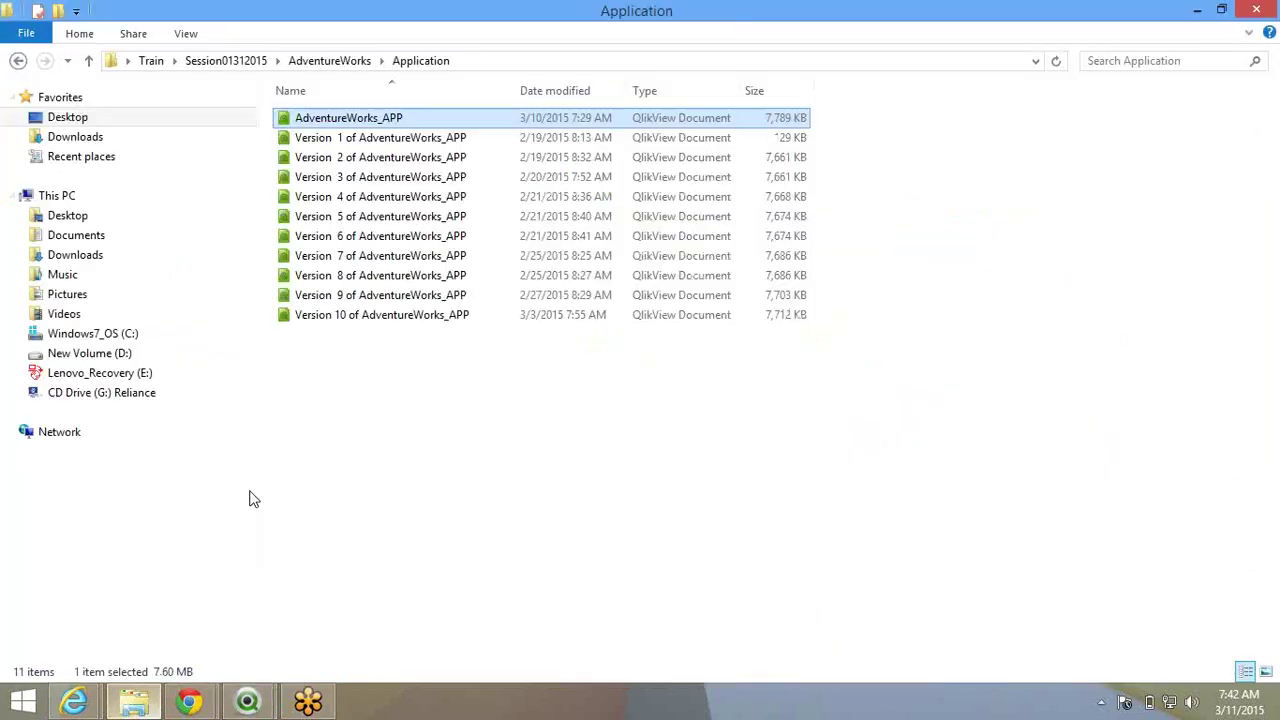
{"action": "left_click", "coordinate": [336, 62]}
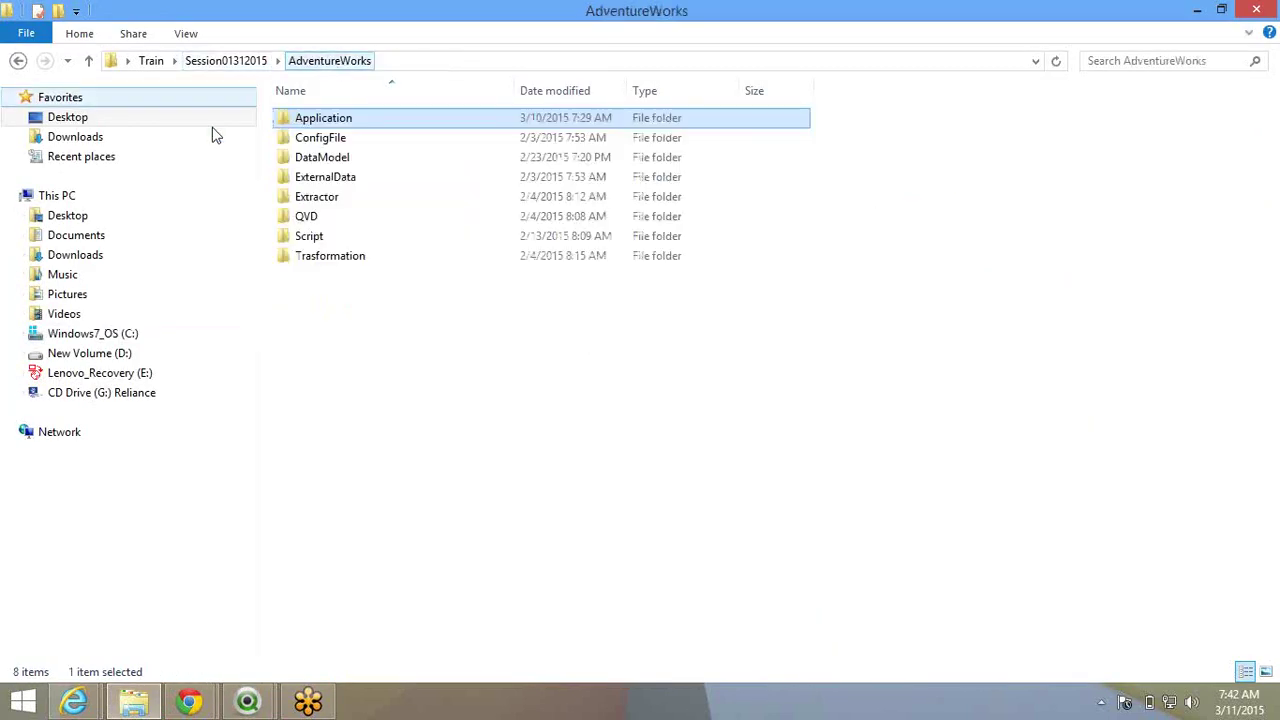
{"action": "left_click", "coordinate": [226, 60]}
{"action": "left_click_drag", "start_coordinate": [350, 433], "coordinate": [270, 705]}
{"action": "left_click_drag", "start_coordinate": [316, 626], "coordinate": [315, 618]}
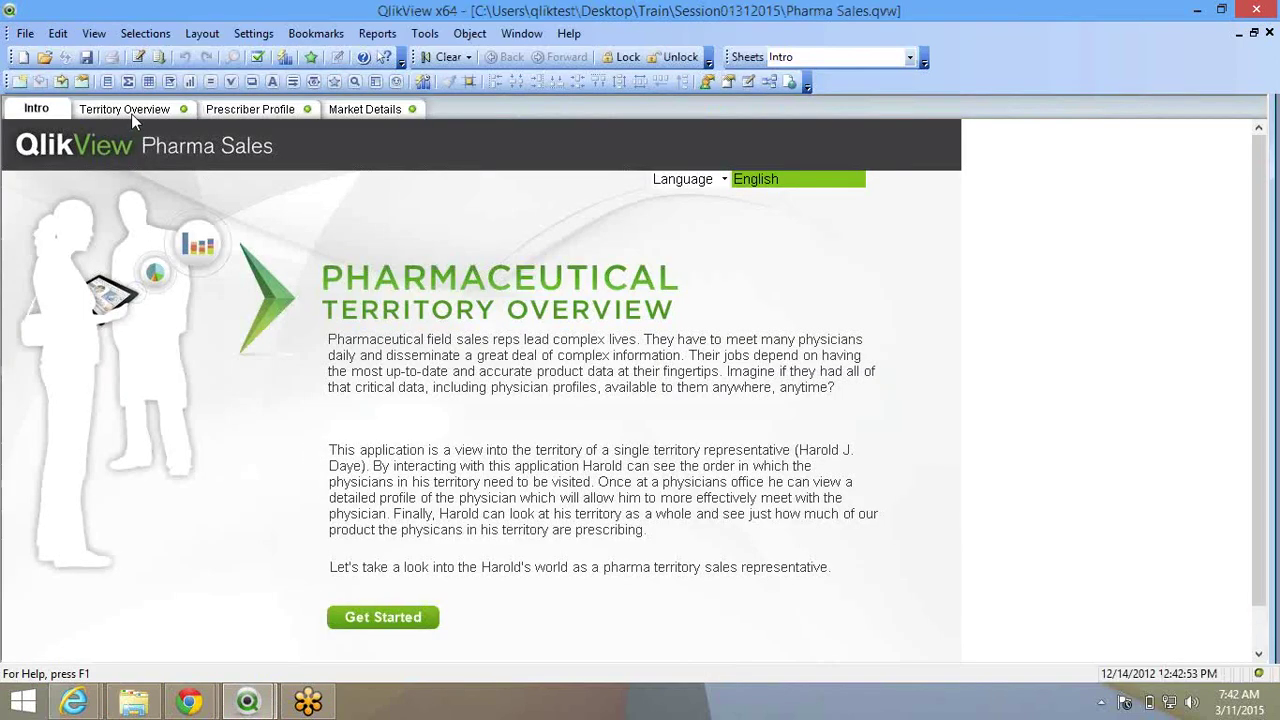
On the Territory Overview sheet, filter the Territory Map to the first doctor in the Weekly Call Schedule.
{"action": "left_click", "coordinate": [131, 113]}
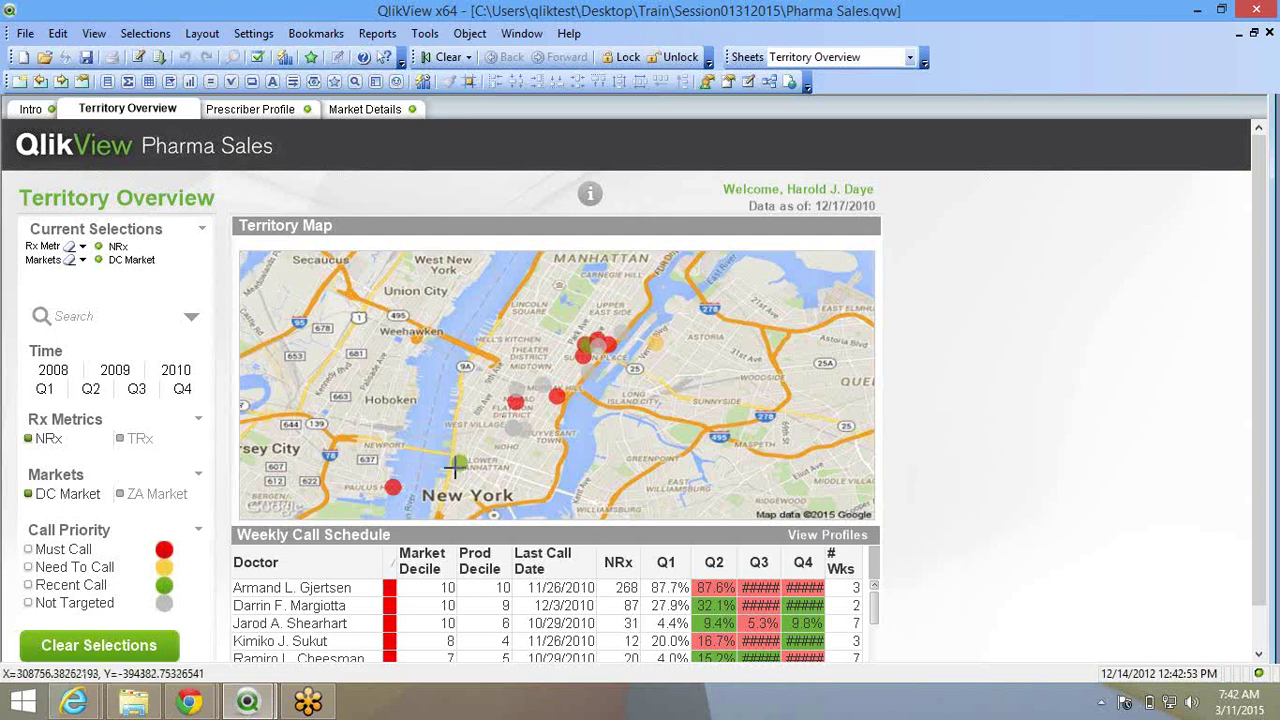
{"action": "left_click", "coordinate": [286, 590]}
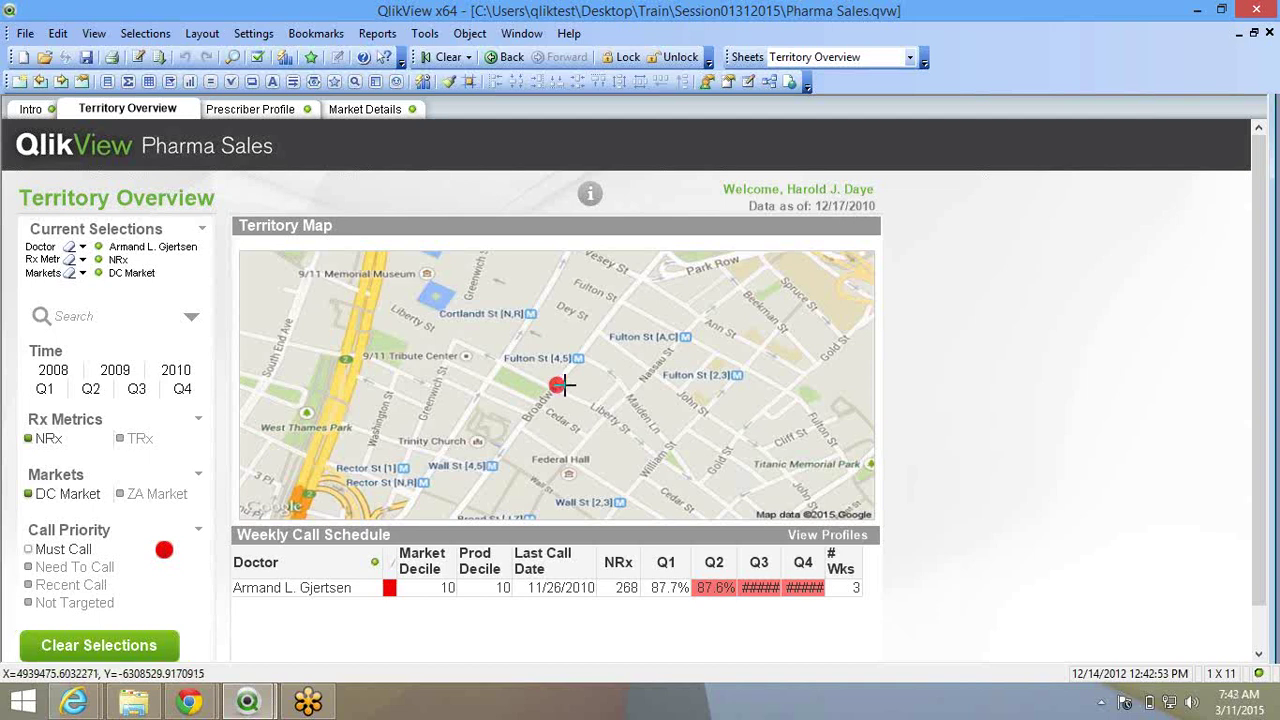
Open the Discussion_01312015 workbook from the Session01312015 folder in Excel and go to Sheet12.
{"action": "left_click", "coordinate": [133, 702]}
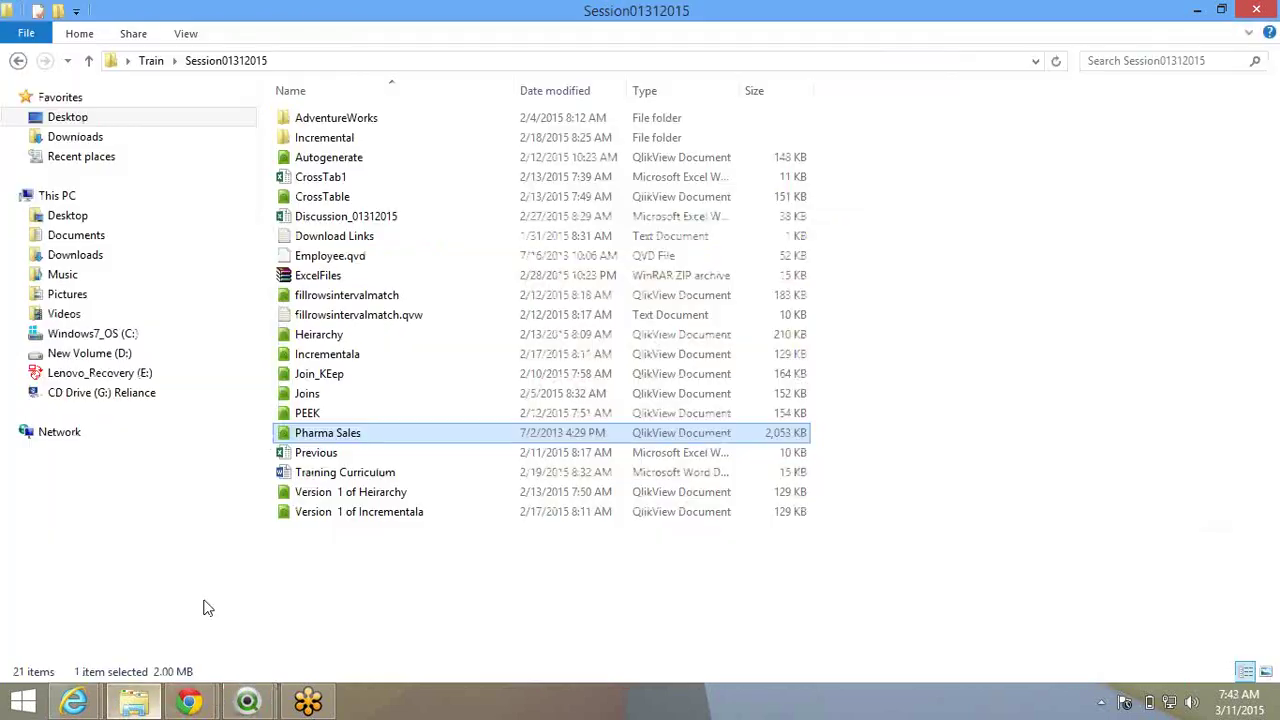
{"action": "double_click", "coordinate": [352, 218]}
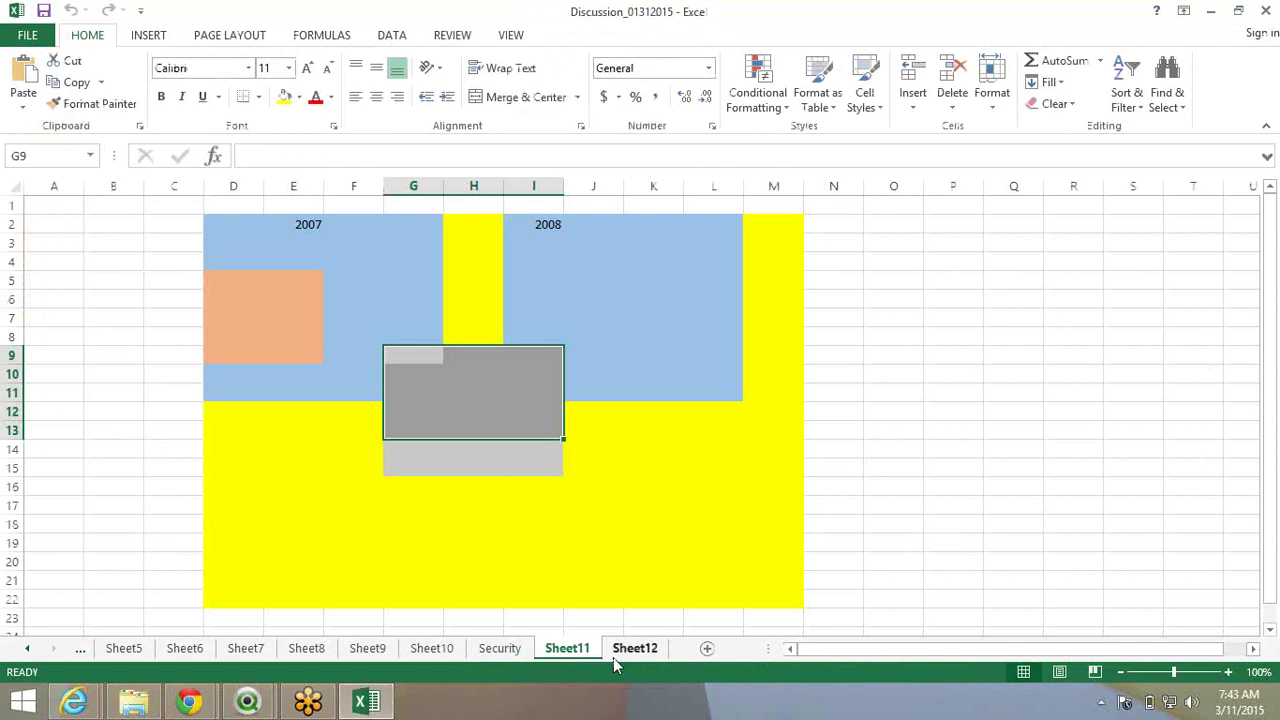
{"action": "left_click", "coordinate": [614, 654]}
Enter the column headers Country, State, District and Doctor in cells D5 to G5.
{"action": "left_click", "coordinate": [222, 296]}
{"action": "left_click", "coordinate": [190, 281]}
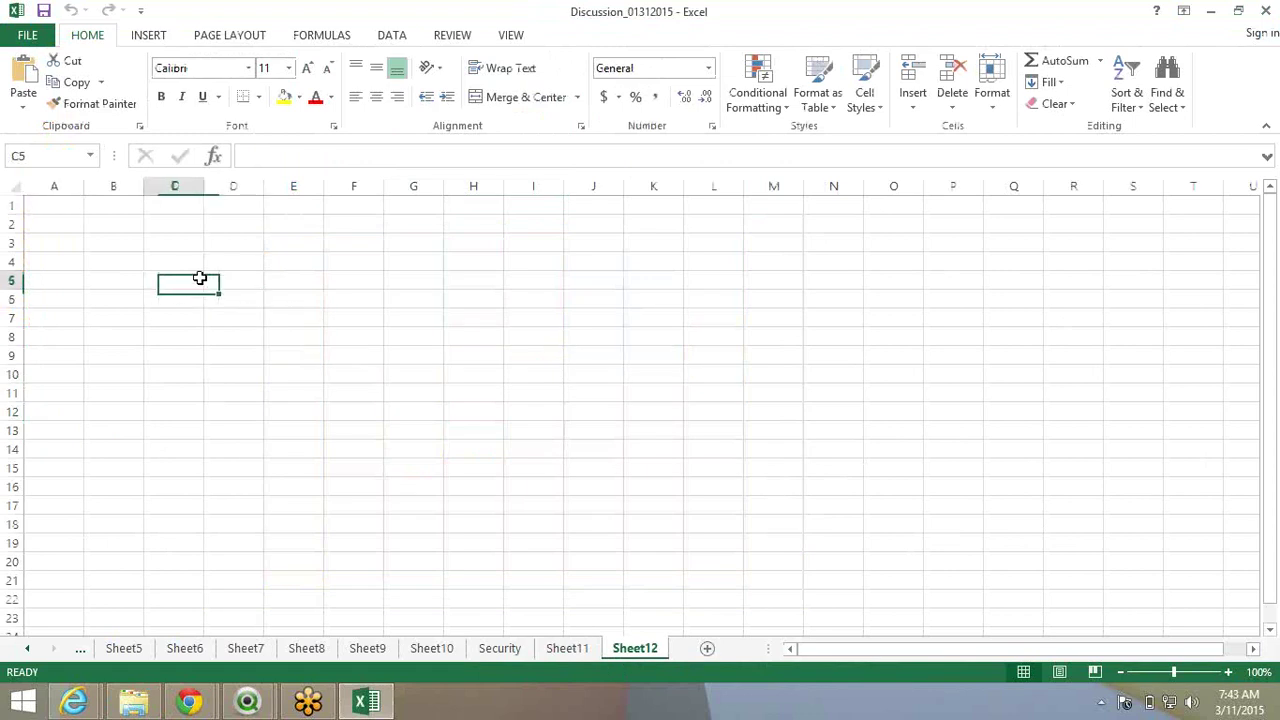
{"action": "left_click", "coordinate": [227, 277]}
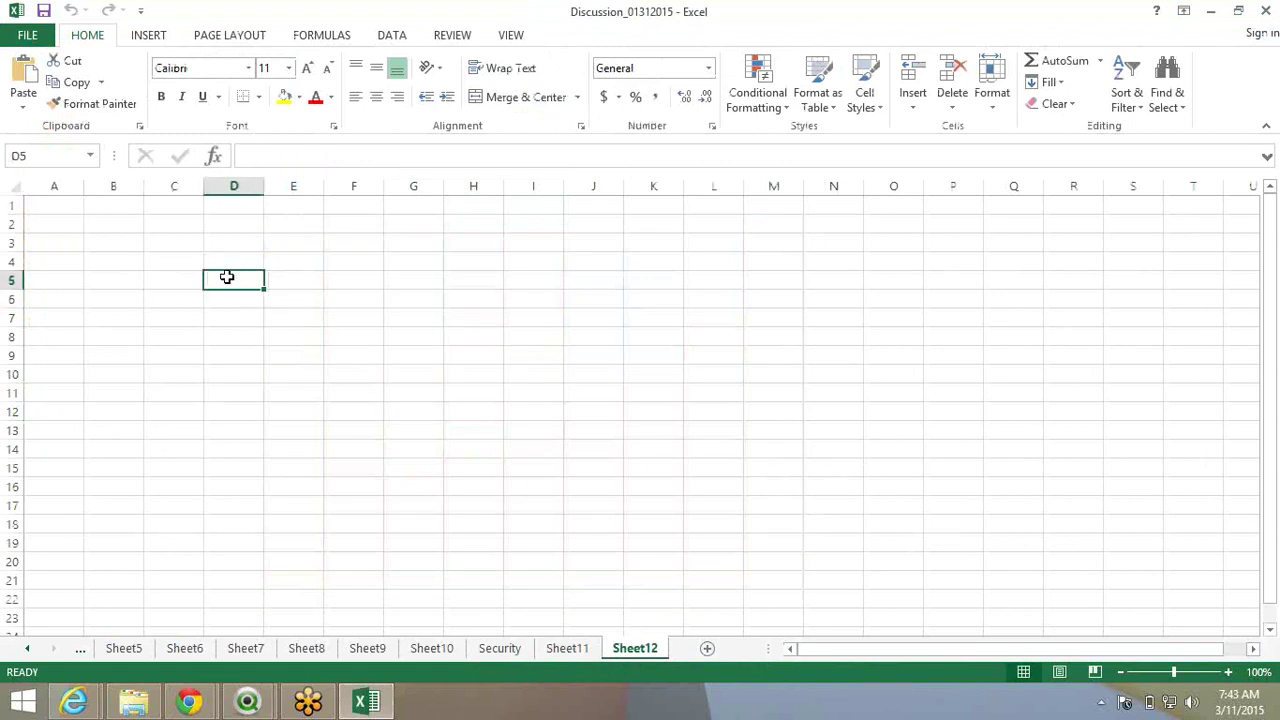
{"action": "type", "text": "Country"}
{"action": "key", "text": "Tab"}
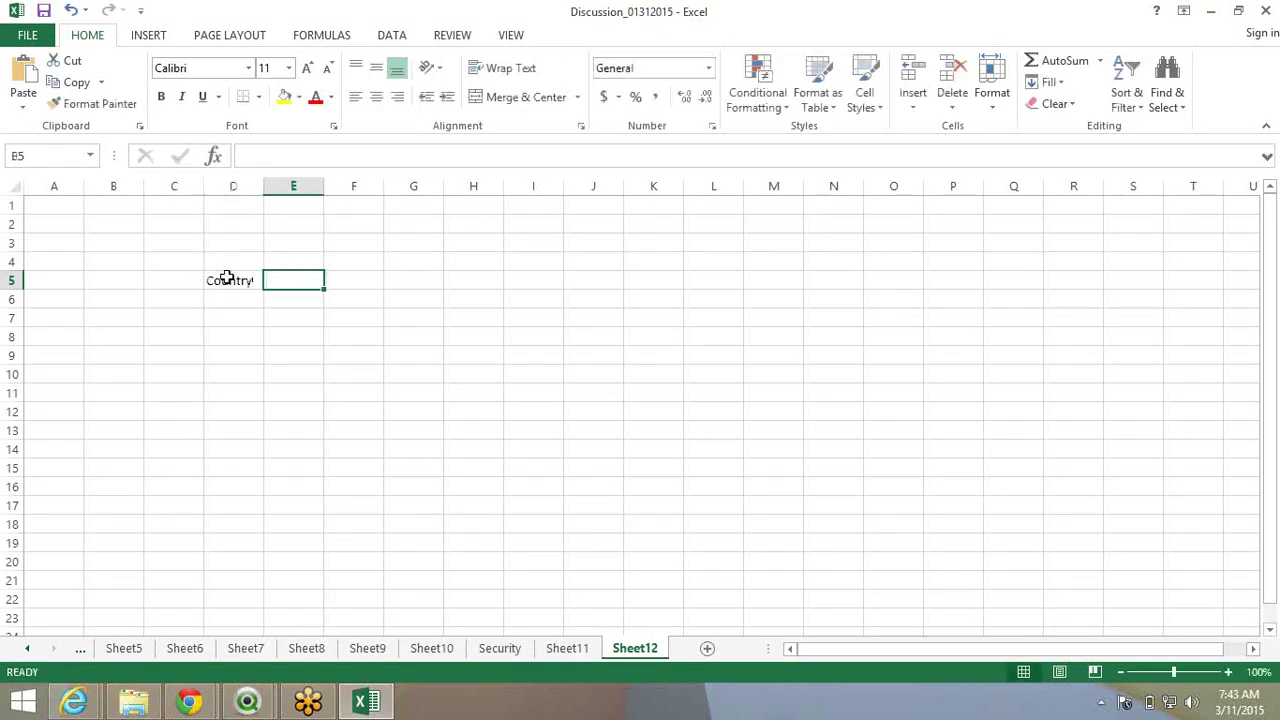
{"action": "type", "text": "Star"}
{"action": "type", "text": "te"}
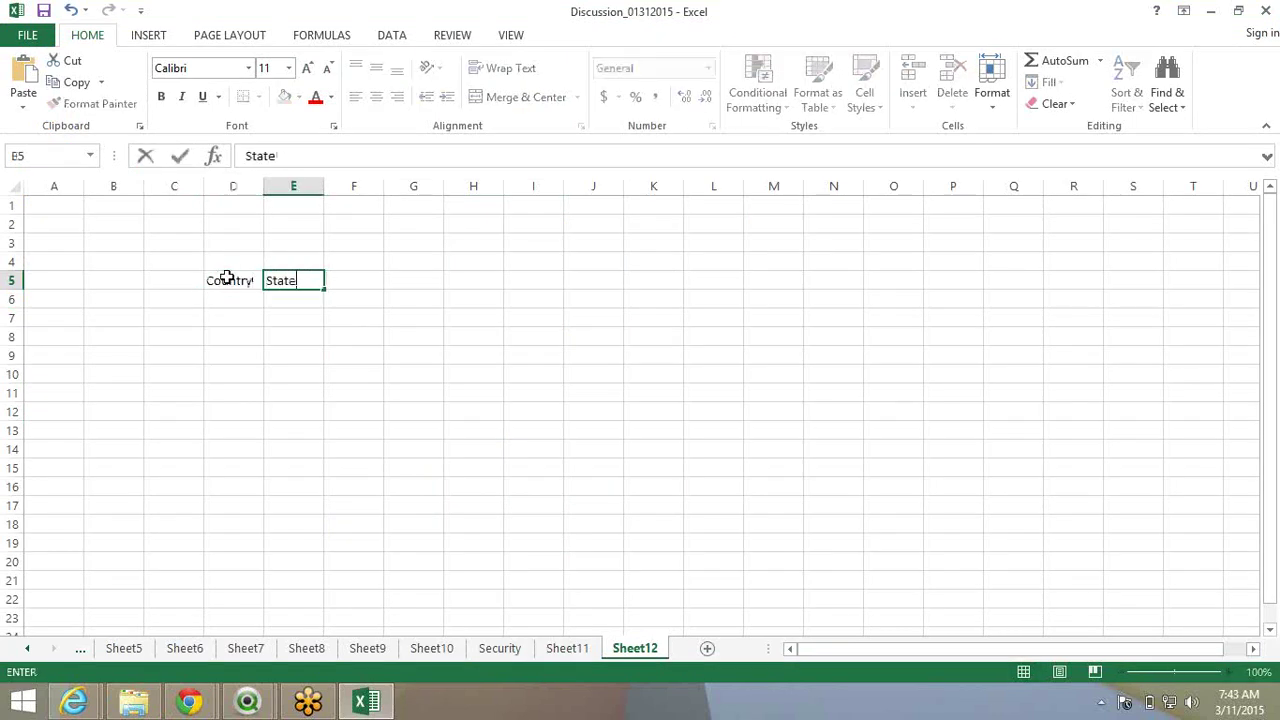
{"action": "key", "text": "Tab"}
{"action": "type", "text": "District"}
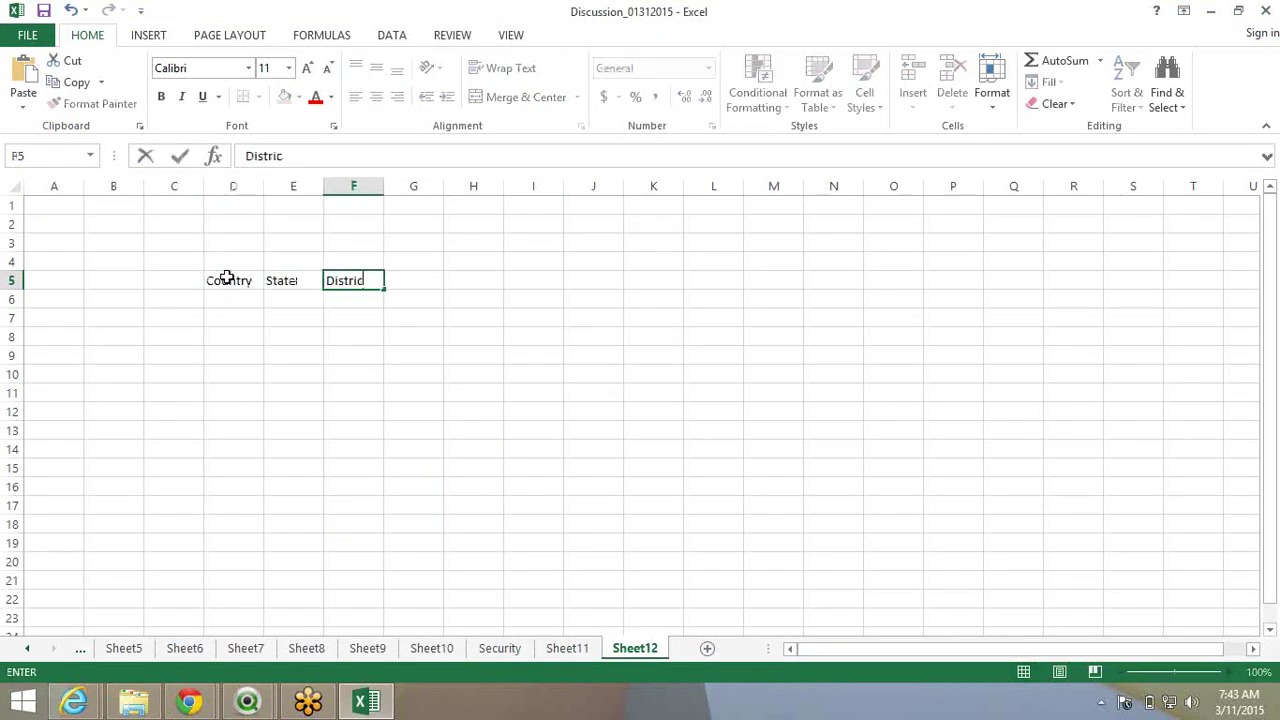
{"action": "key", "text": "Tab"}
{"action": "type", "text": "Doctor"}
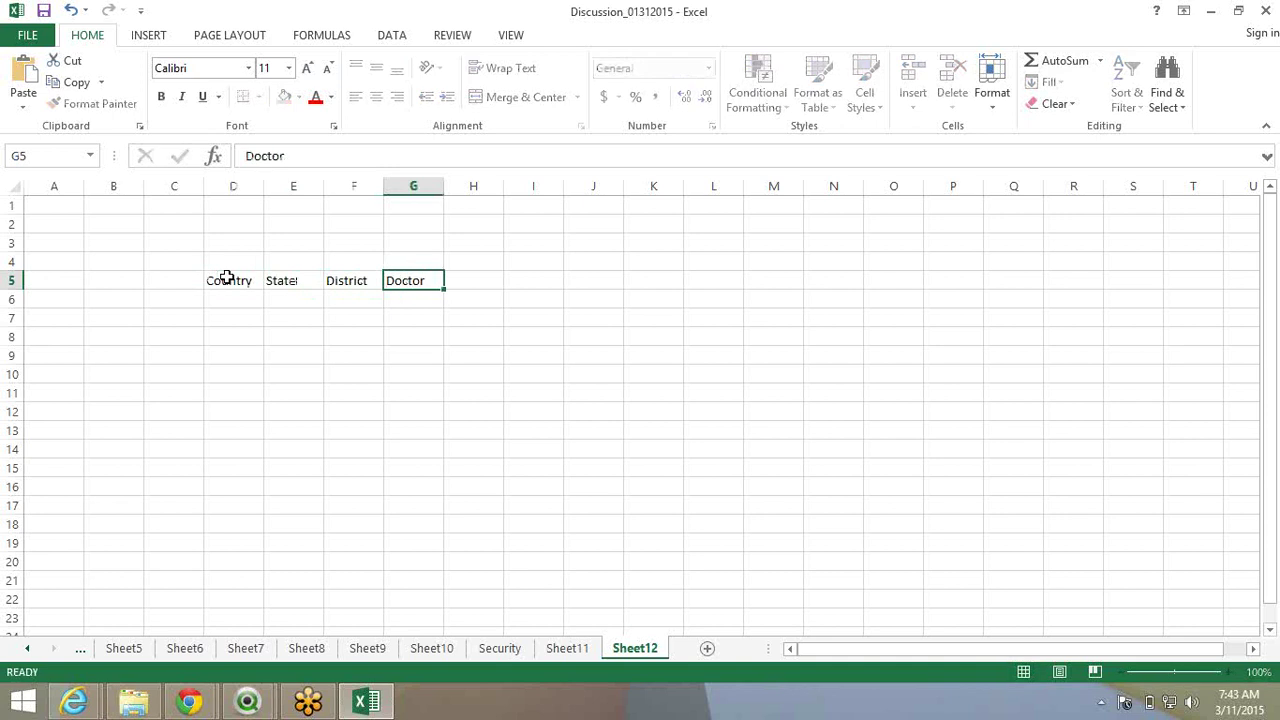
{"action": "key", "text": "Return"}
Fill cells G6 to G10 under the Doctor header with A, B, C, D and E.
{"action": "left_click", "coordinate": [424, 302]}
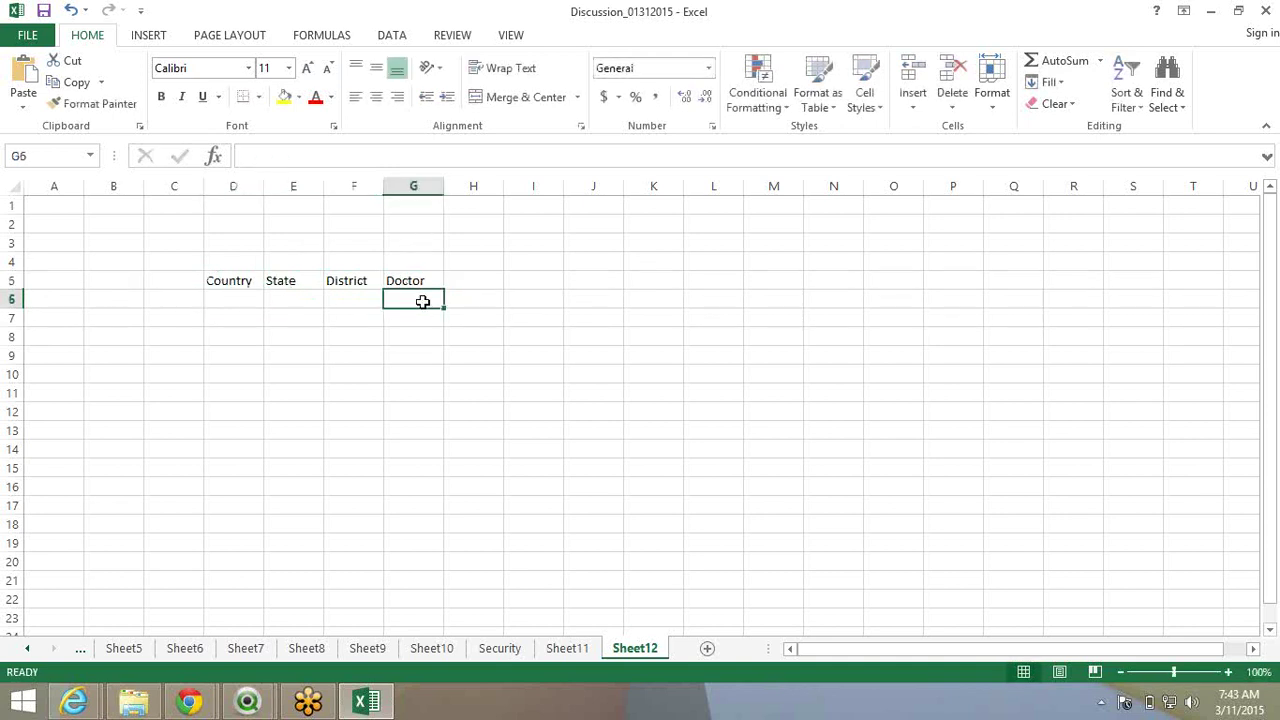
{"action": "type", "text": "G"}
{"action": "key", "text": "BackSpace"}
{"action": "type", "text": "A"}
{"action": "key", "text": "Return"}
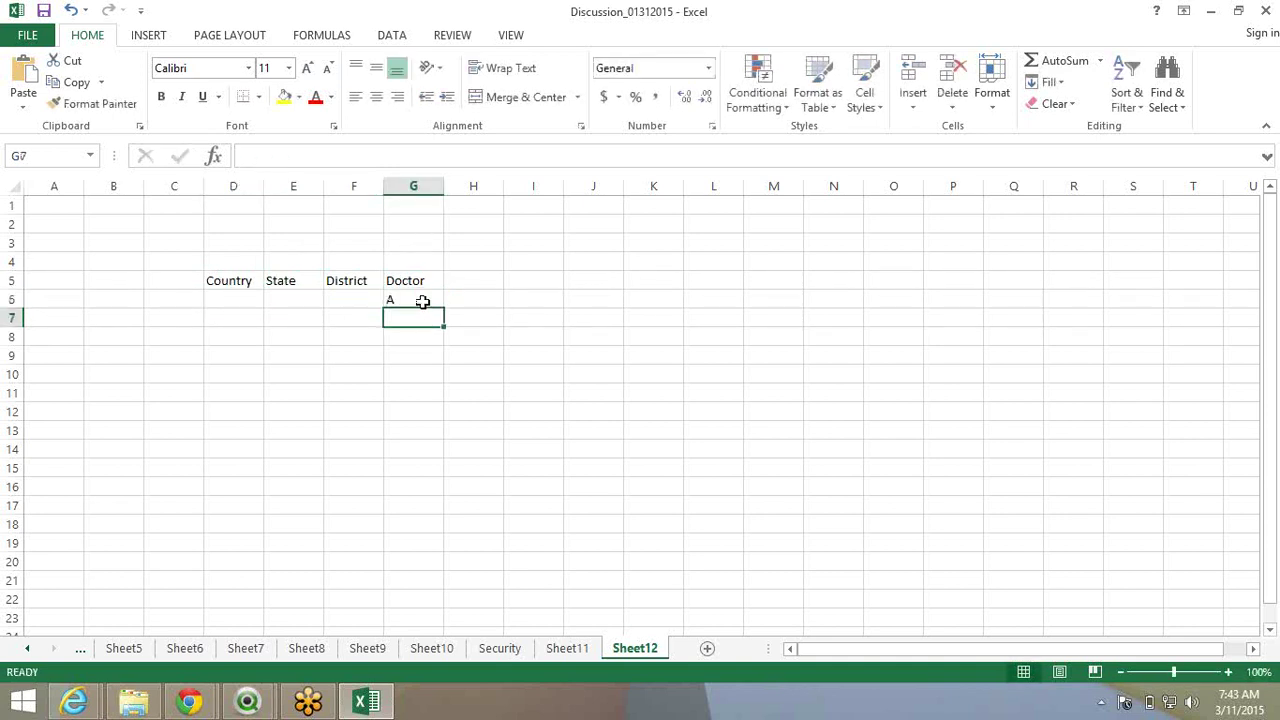
{"action": "type", "text": "B"}
{"action": "key", "text": "Return"}
{"action": "type", "text": "C"}
{"action": "key", "text": "Return"}
{"action": "type", "text": "Doctor"}
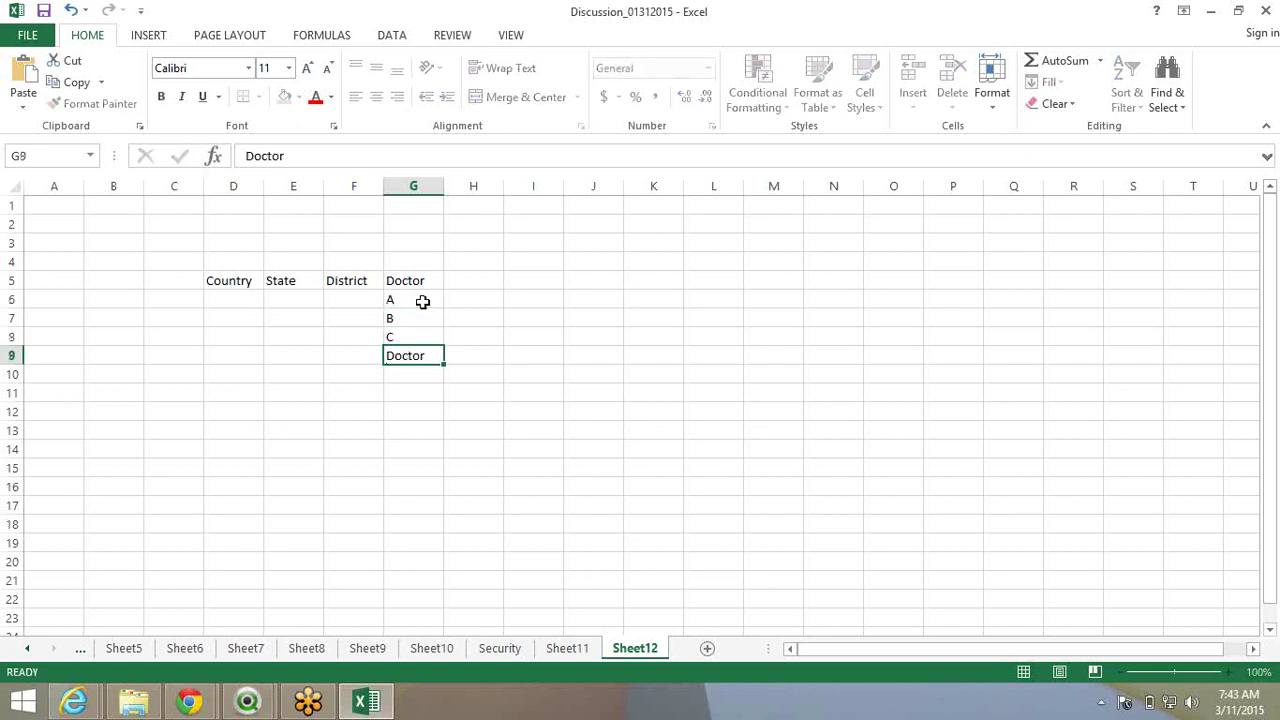
{"action": "key", "text": "Return"}
{"action": "type", "text": "E"}
{"action": "key", "text": "Return"}
{"action": "key", "text": "Up"}
{"action": "key", "text": "Up"}
{"action": "key", "text": "Up"}
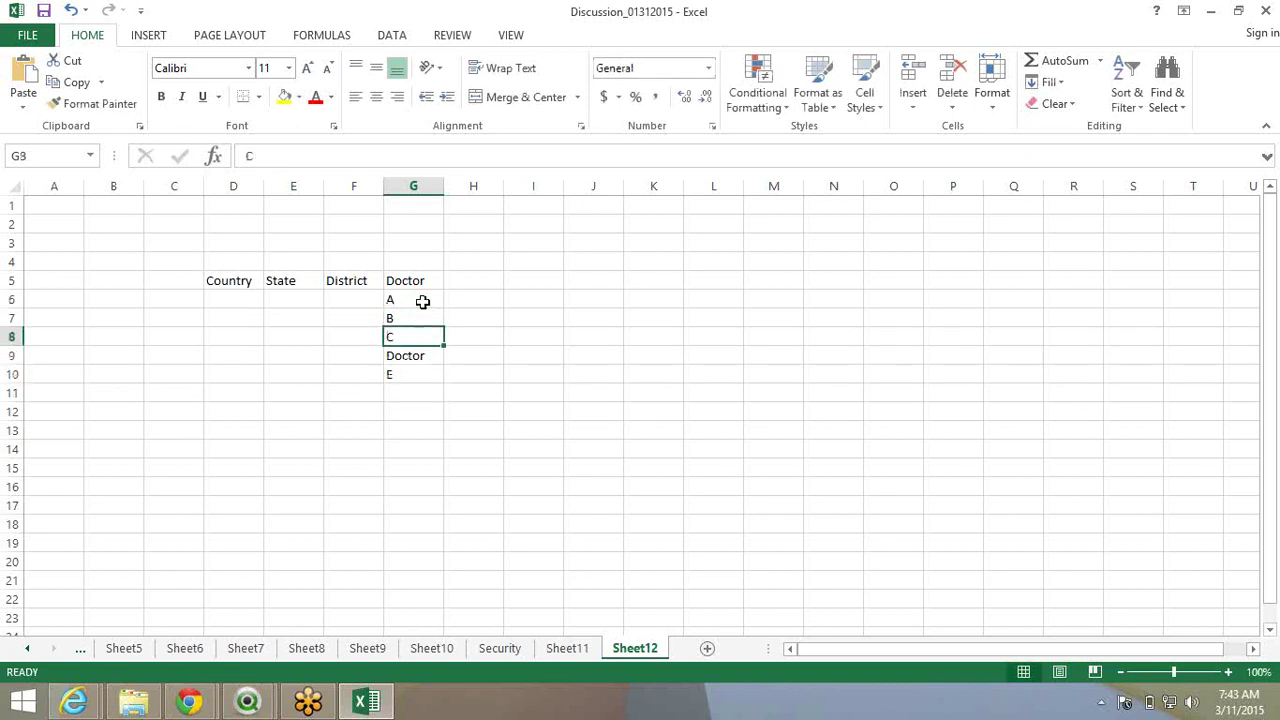
{"action": "key", "text": "Down"}
{"action": "type", "text": "D"}
{"action": "key", "text": "BackSpace"}
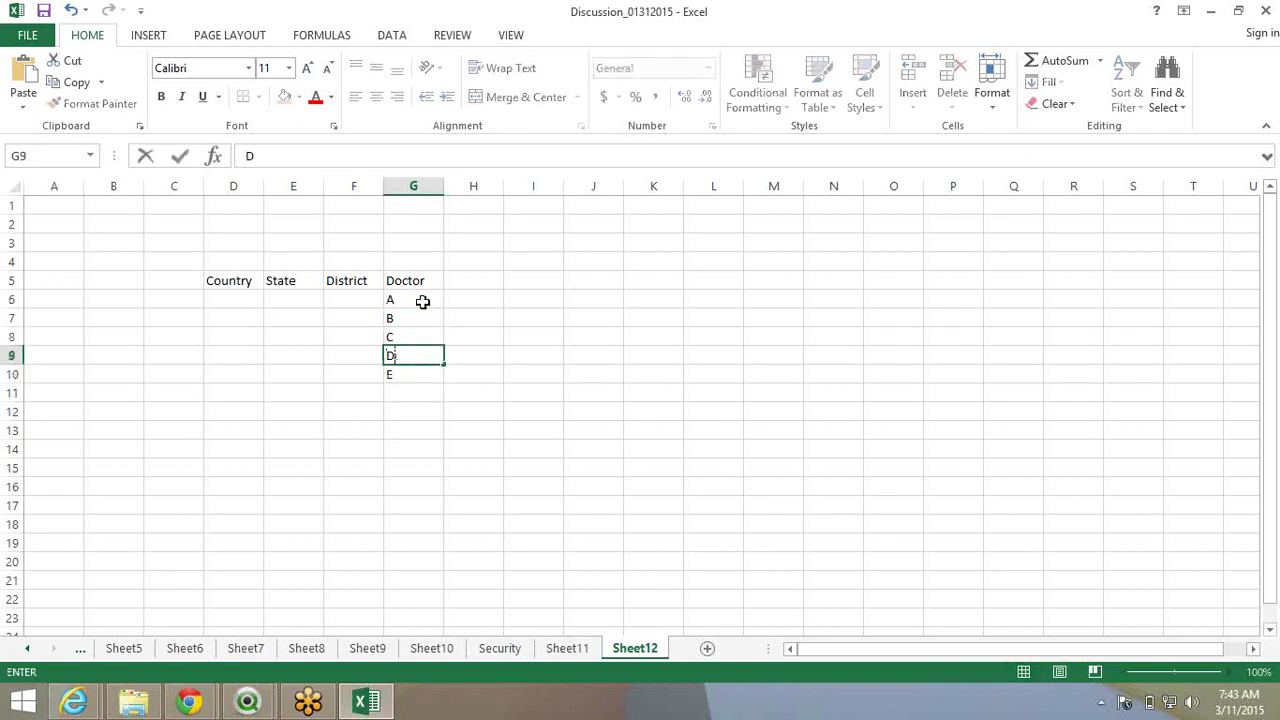
{"action": "key", "text": "Return"}
Fill cells D6 to D8 under the Country header with USA.
{"action": "key", "text": "Up"}
{"action": "key", "text": "Up"}
{"action": "key", "text": "Up"}
{"action": "key", "text": "Up"}
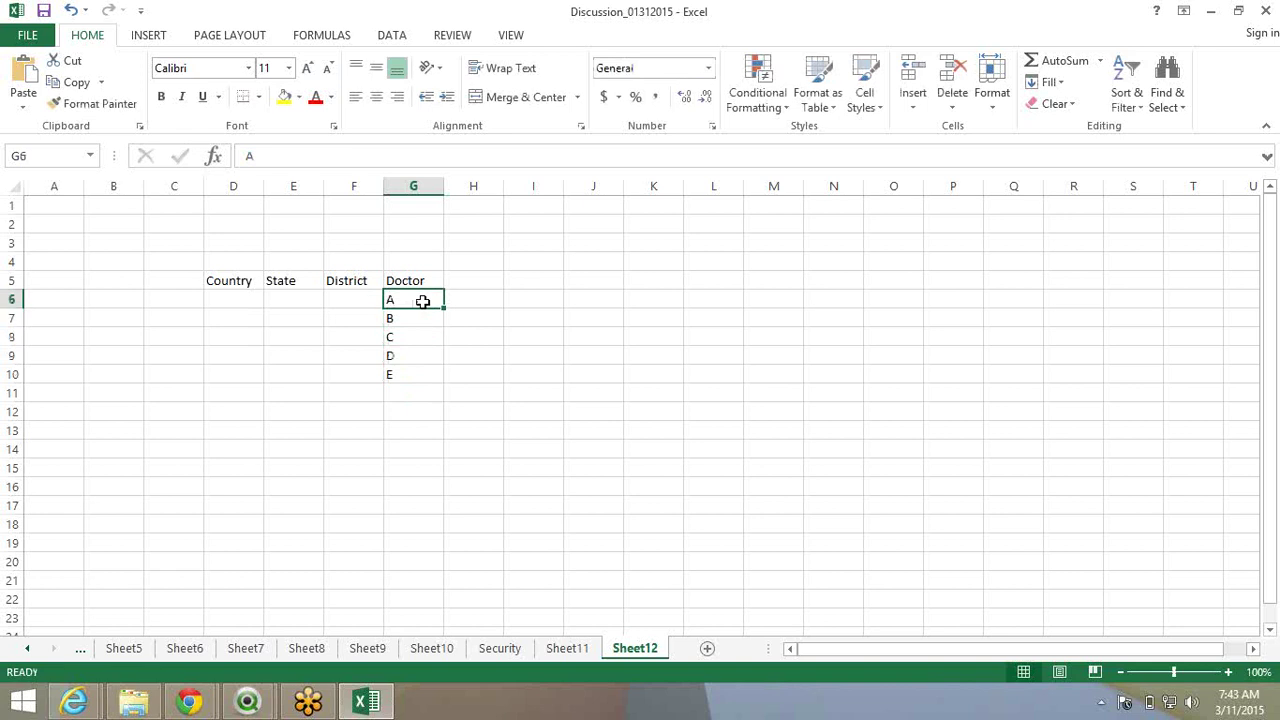
{"action": "key", "text": "Left"}
{"action": "key", "text": "Left"}
{"action": "key", "text": "Left"}
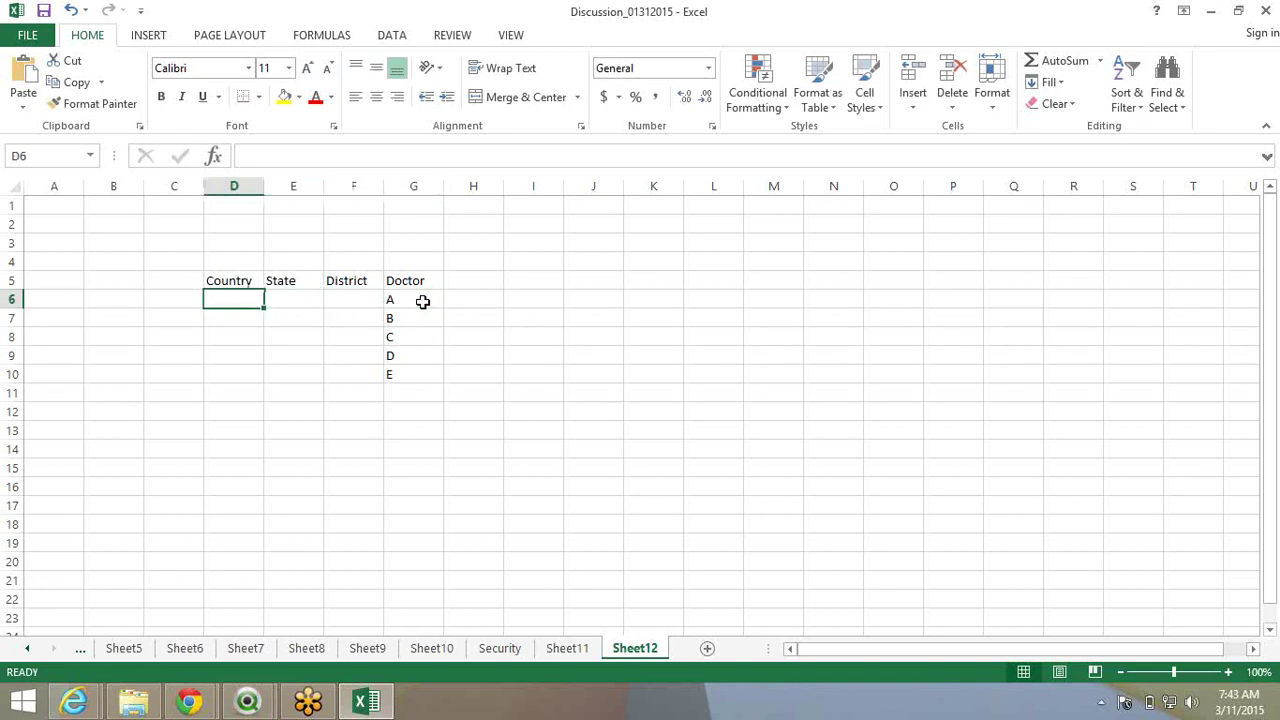
{"action": "type", "text": "USA"}
{"action": "key", "text": "Return"}
{"action": "type", "text": "USA"}
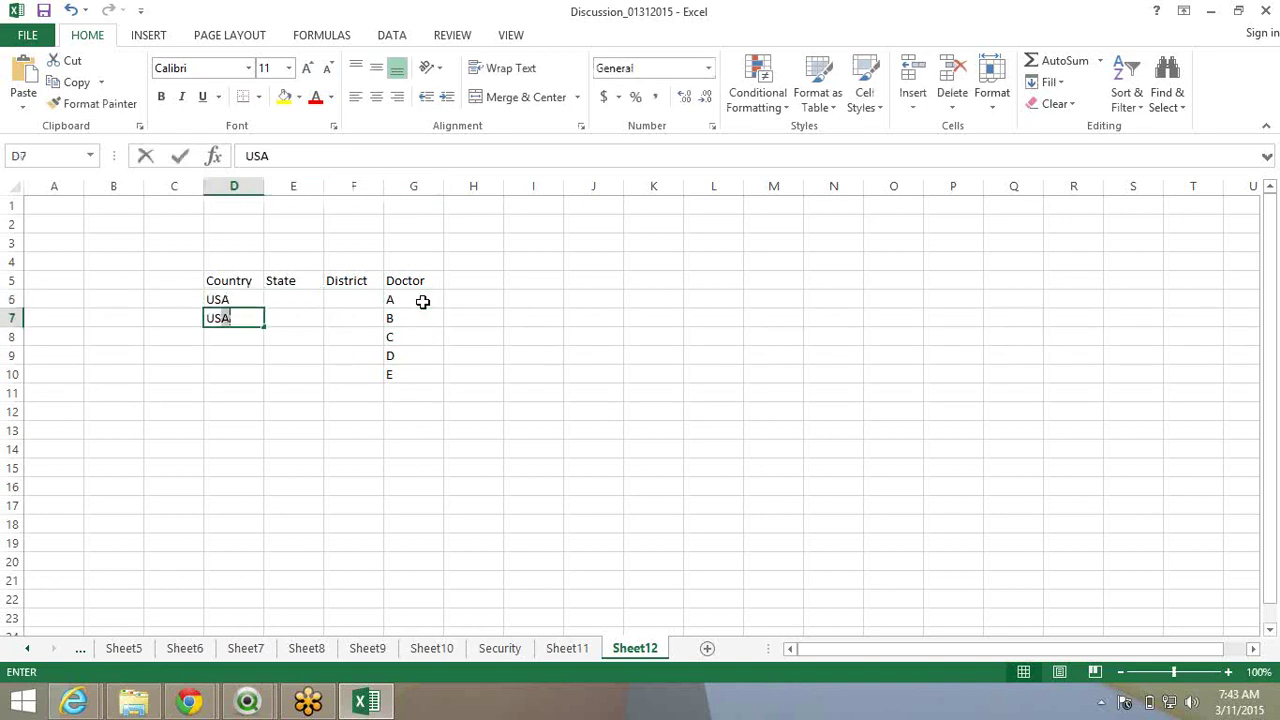
{"action": "key", "text": "Return"}
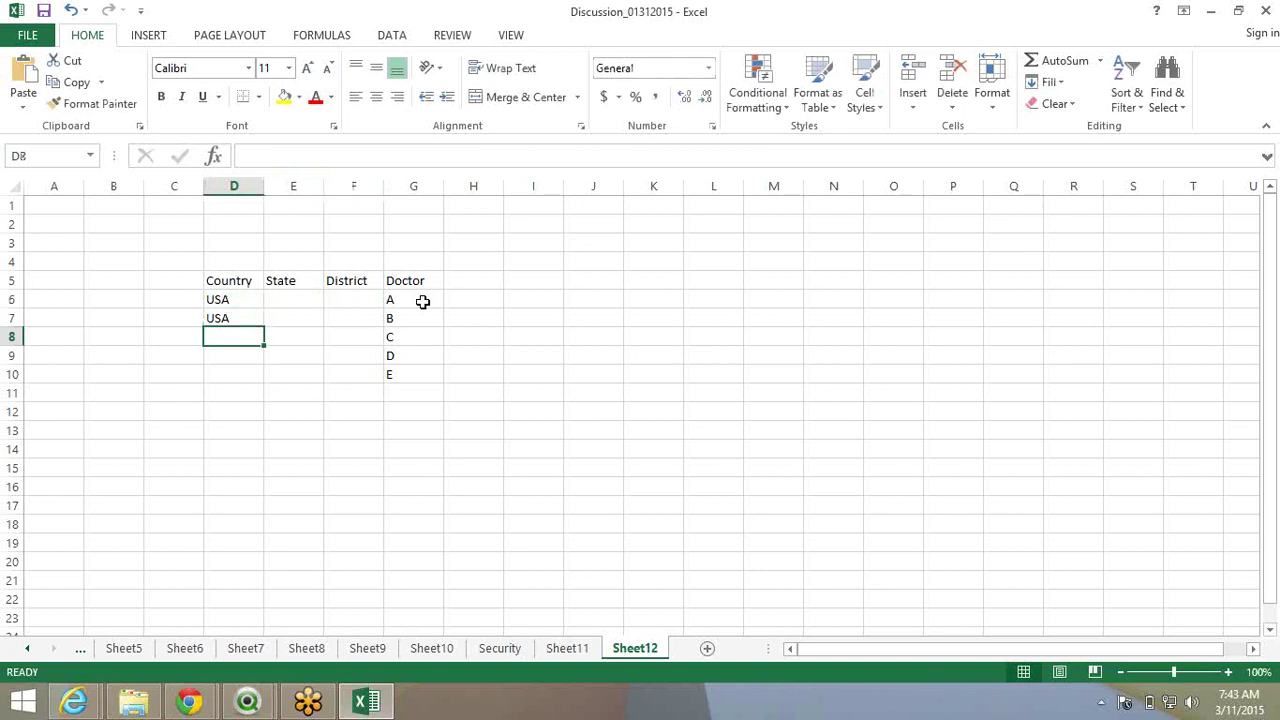
{"action": "type", "text": "USA"}
{"action": "key", "text": "Return"}
Enter Cannada as the country in cells D9 and D10.
{"action": "type", "text": "Ca"}
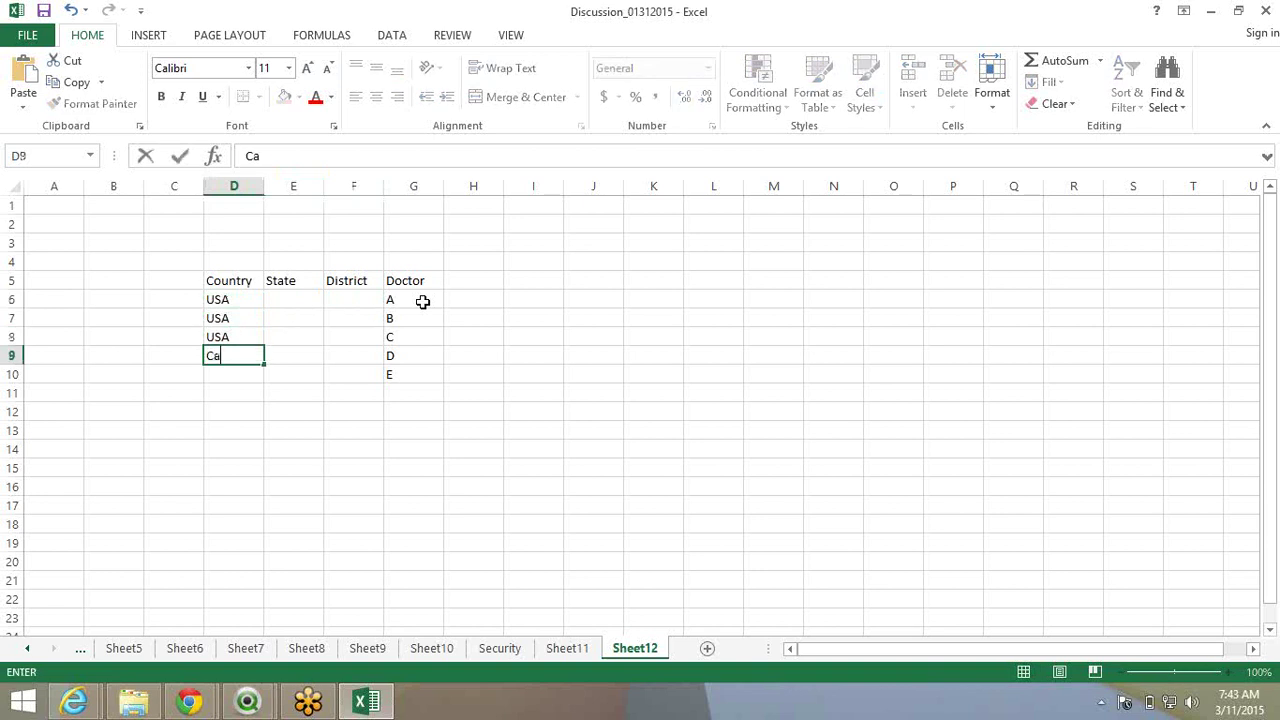
{"action": "type", "text": "nnada"}
{"action": "key", "text": "Return"}
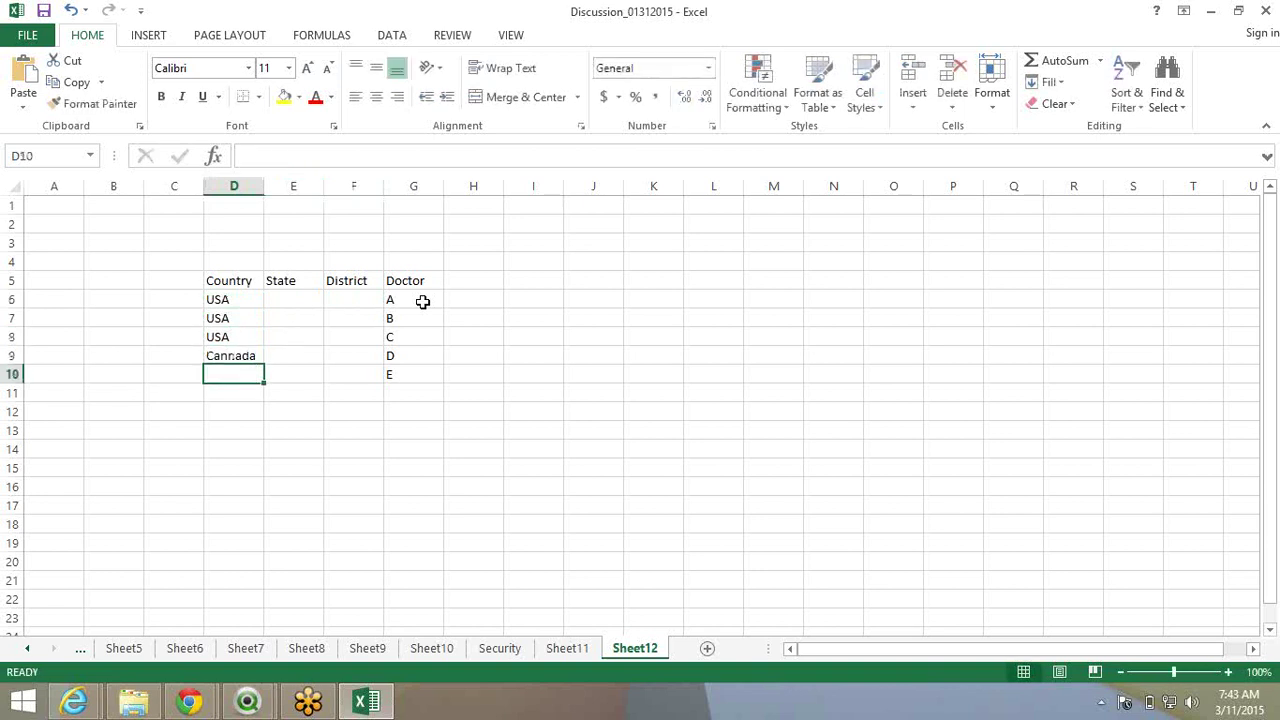
{"action": "type", "text": "Cannada"}
{"action": "key", "text": "BackSpace"}
{"action": "key", "text": "BackSpace"}
{"action": "key", "text": "BackSpace"}
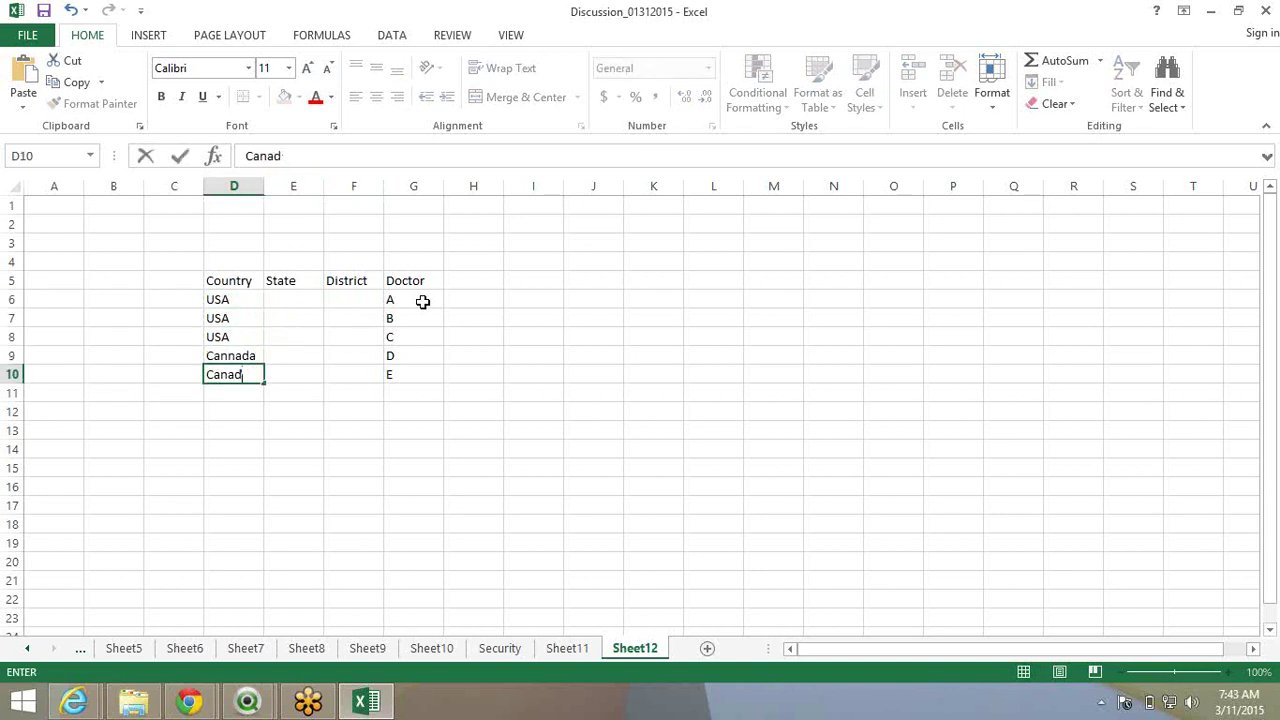
{"action": "type", "text": "nada"}
{"action": "key", "text": "Right"}
{"action": "key", "text": "Right"}
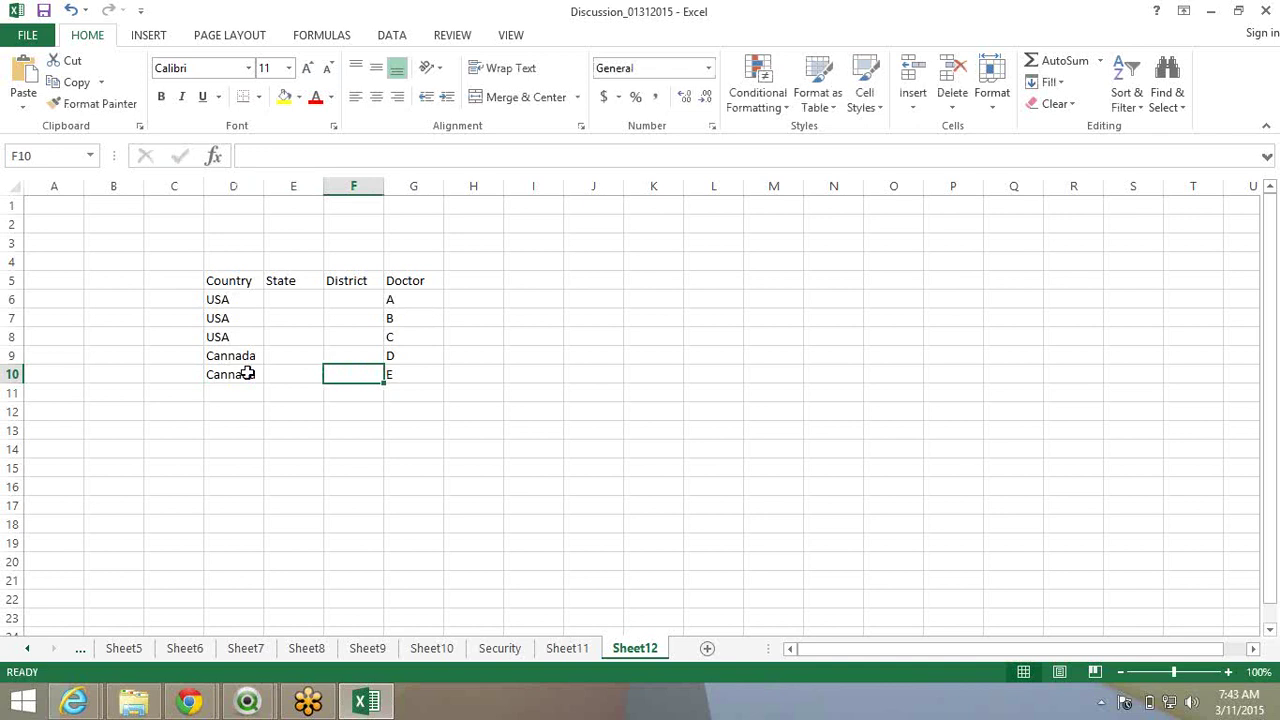
{"action": "left_click_drag", "start_coordinate": [403, 296], "coordinate": [404, 379]}
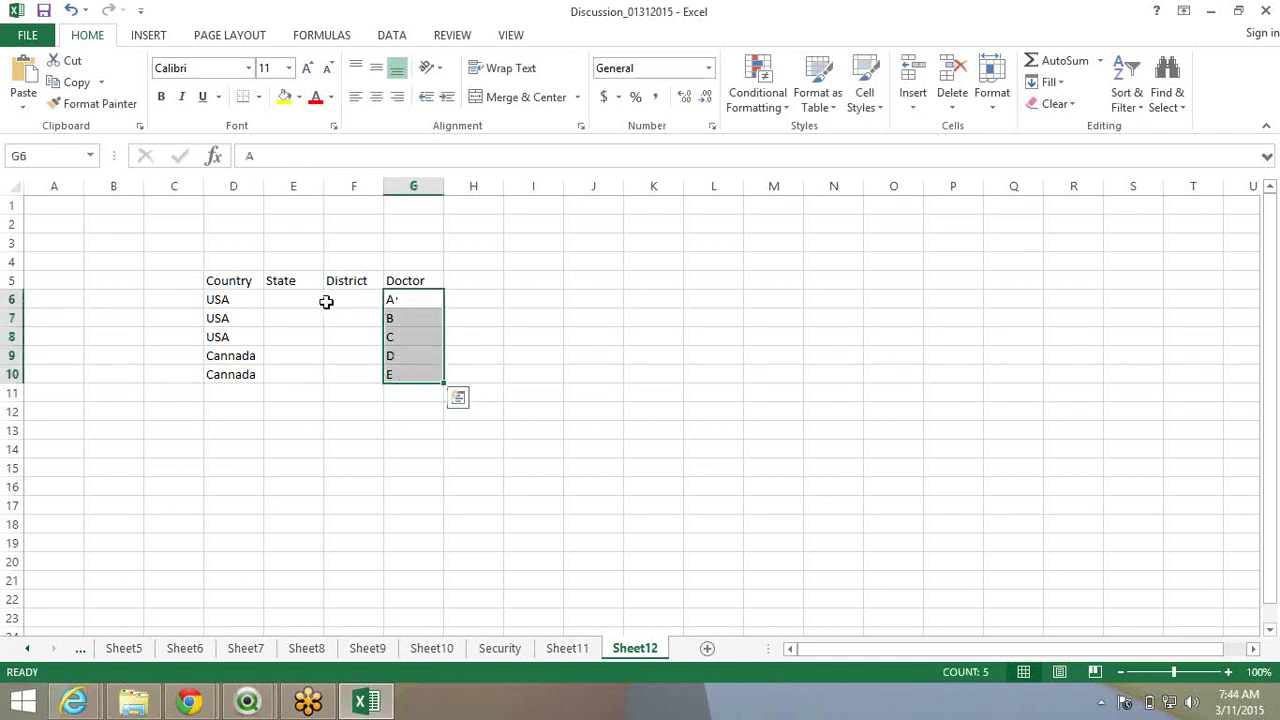
{"action": "left_click", "coordinate": [236, 301]}
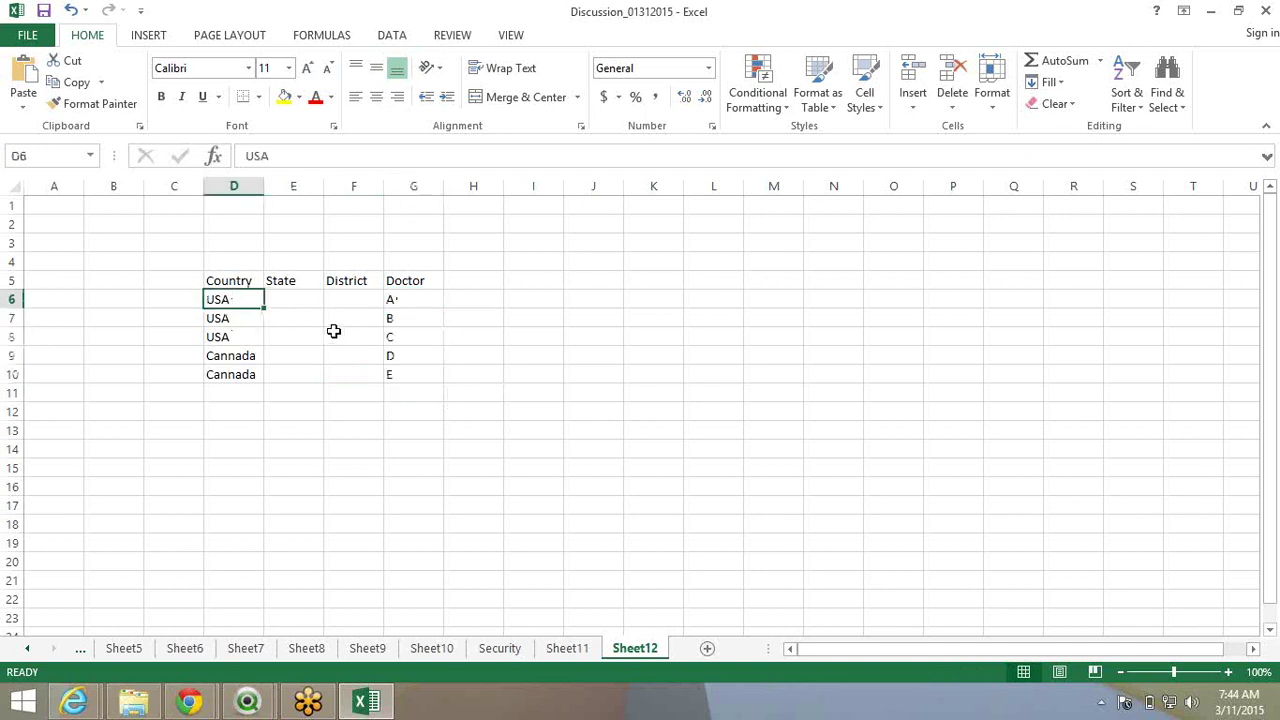
{"action": "left_click", "coordinate": [421, 298]}
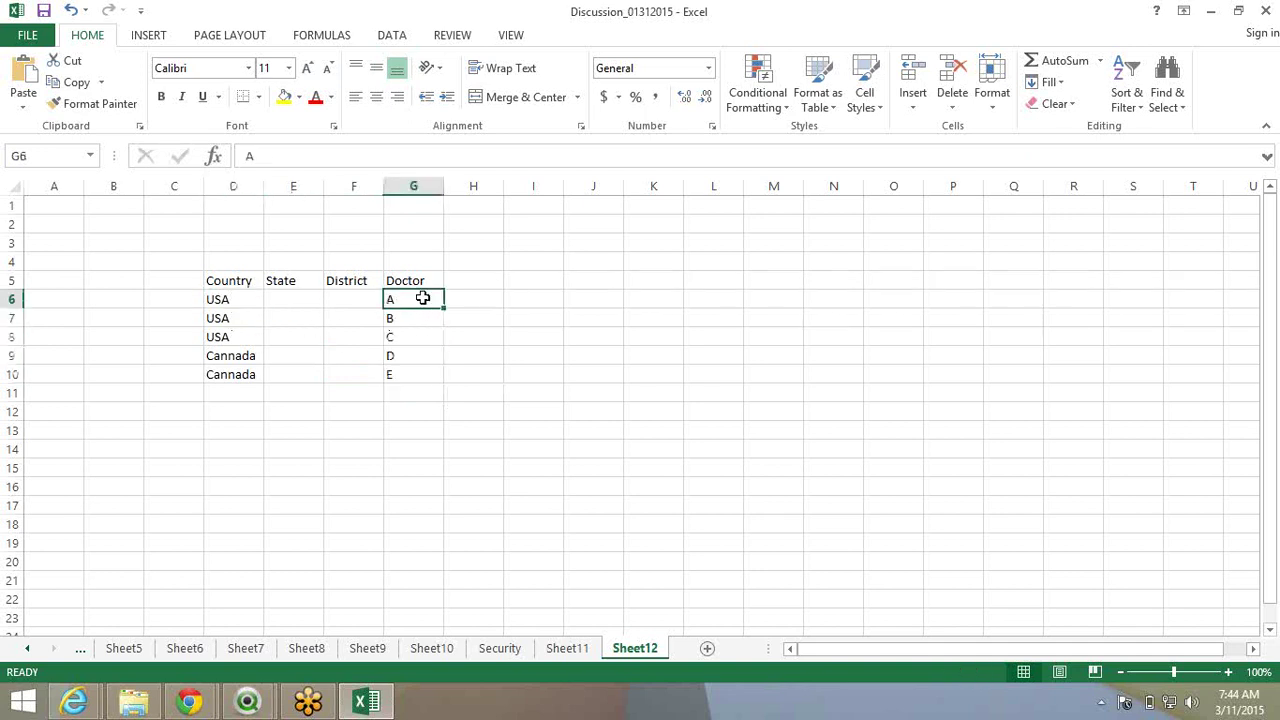
{"action": "left_click_drag", "start_coordinate": [422, 298], "coordinate": [419, 340]}
Add the column headers Lat and Long in cells H5 and I5, beside Doctor.
{"action": "left_click", "coordinate": [491, 296]}
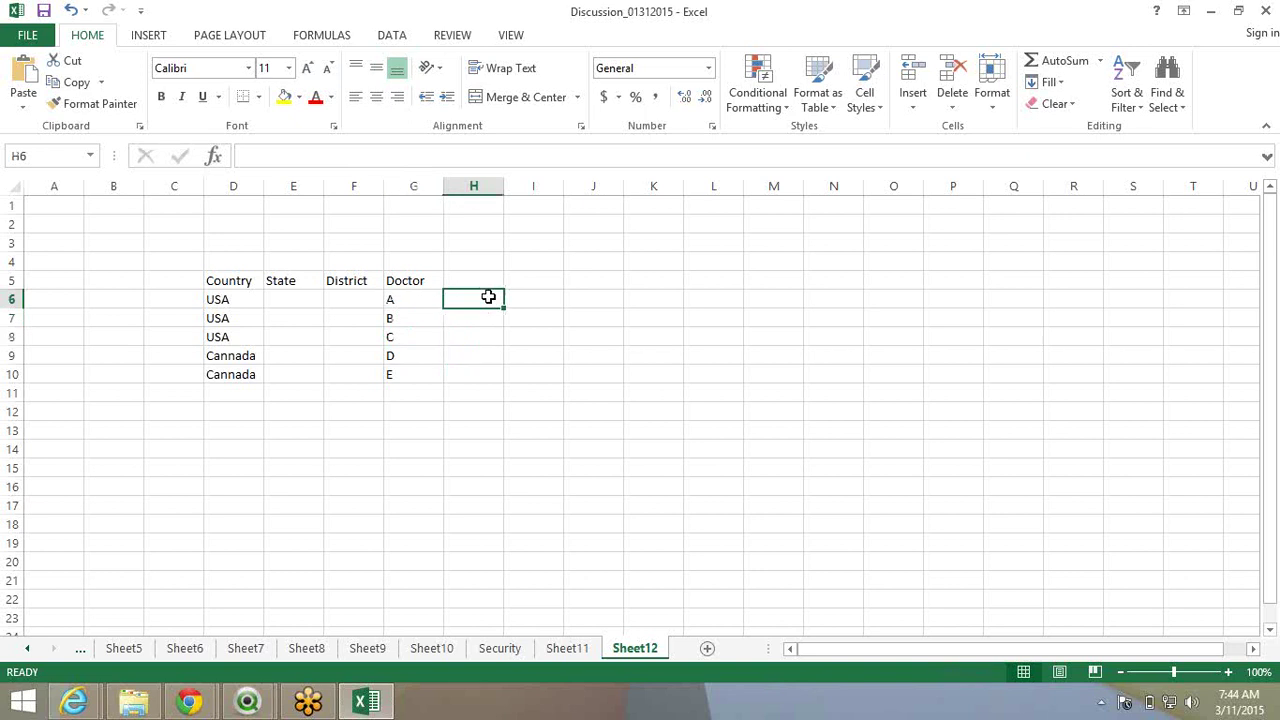
{"action": "left_click", "coordinate": [491, 279]}
{"action": "type", "text": "Lat"}
{"action": "key", "text": "Tab"}
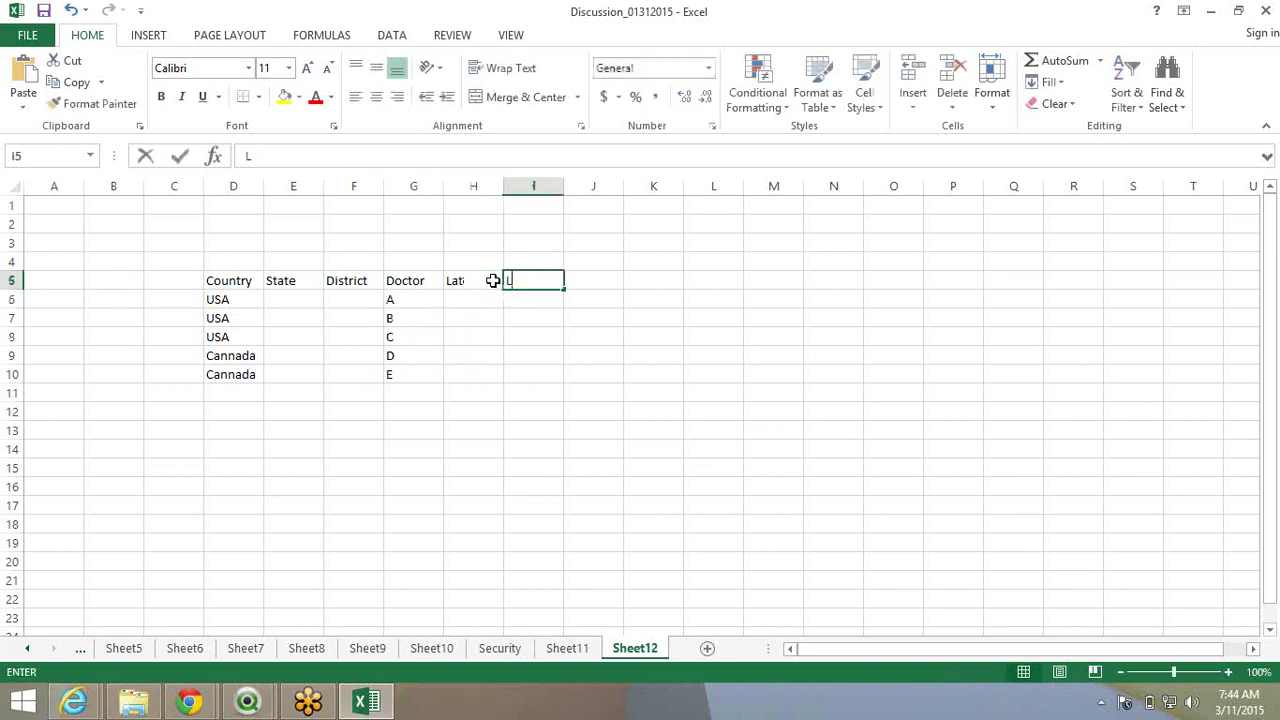
{"action": "type", "text": "Long"}
{"action": "left_click", "coordinate": [491, 280]}
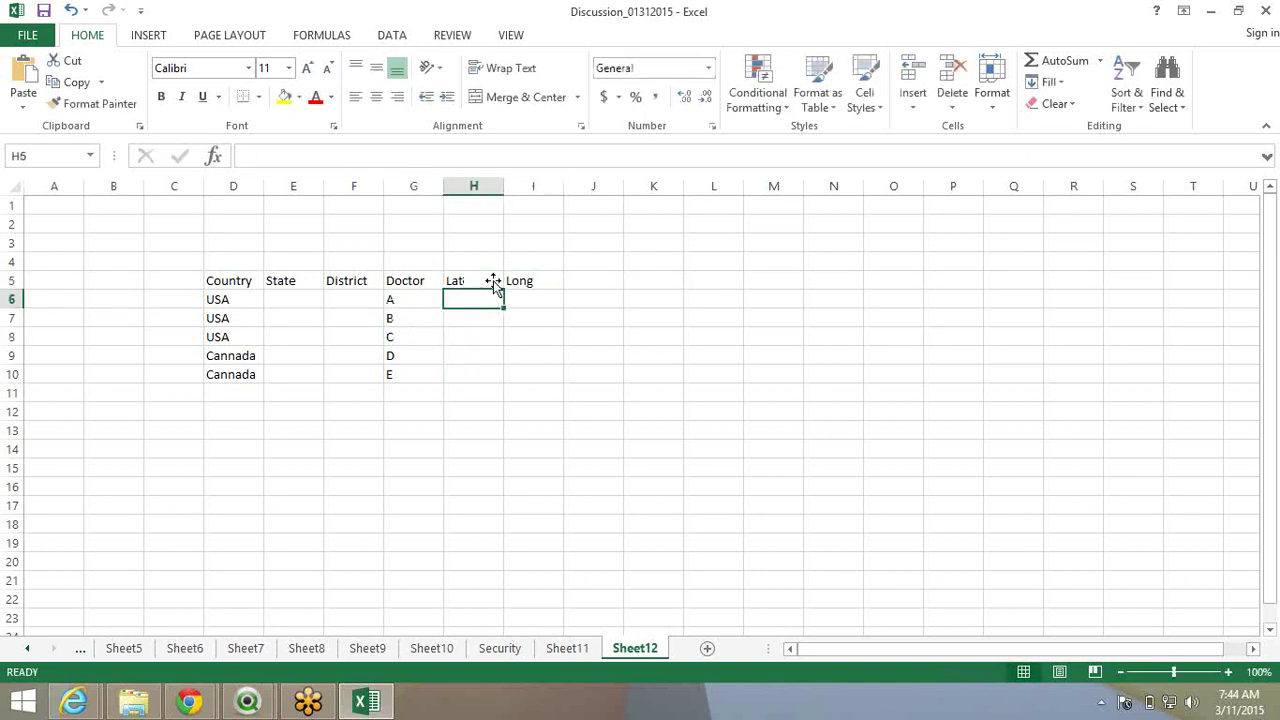
Consult the latitude and longitude lines over North America on the world atlas image in Chrome and return to Excel.
{"action": "left_click", "coordinate": [190, 702]}
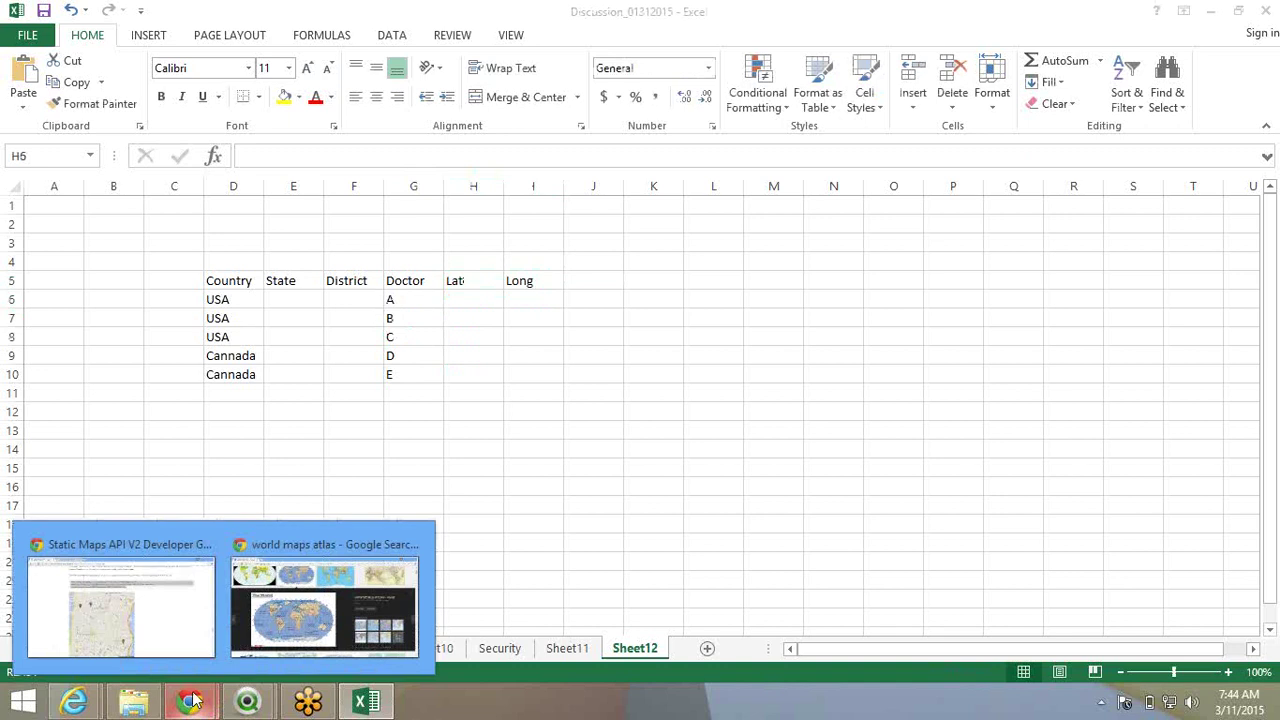
{"action": "left_click", "coordinate": [255, 632]}
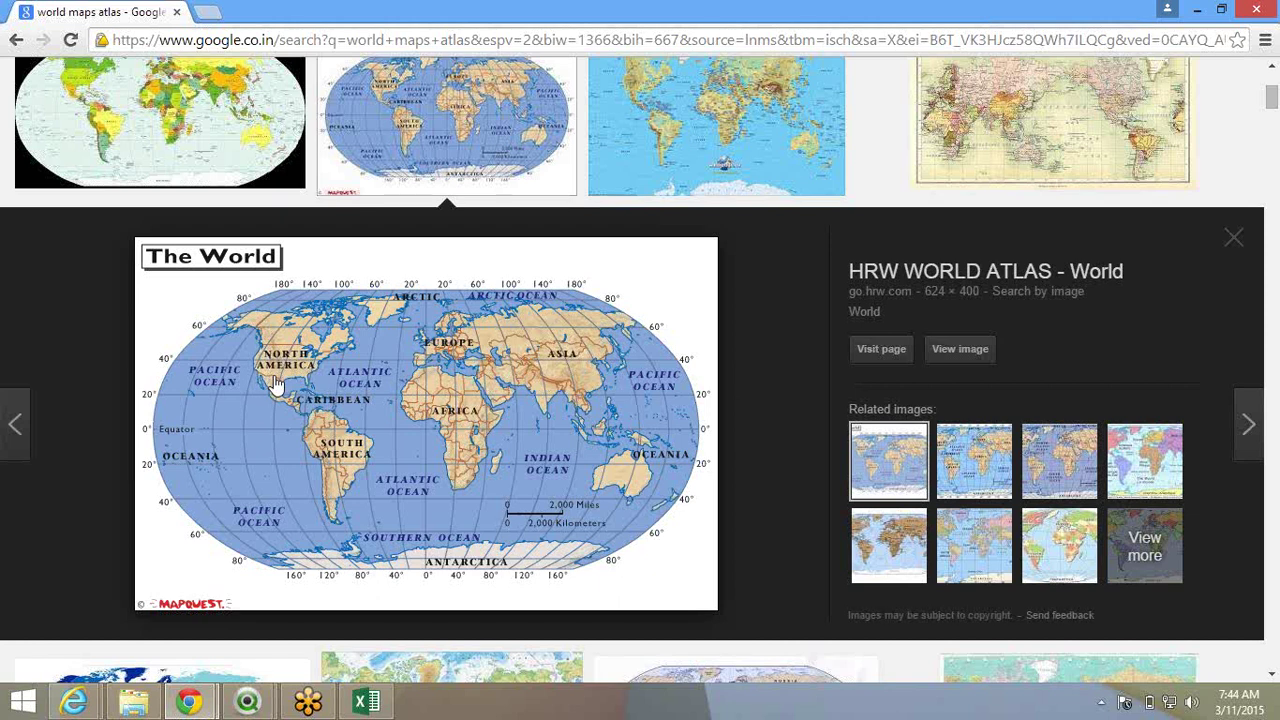
{"action": "key", "text": "alt+Tab"}
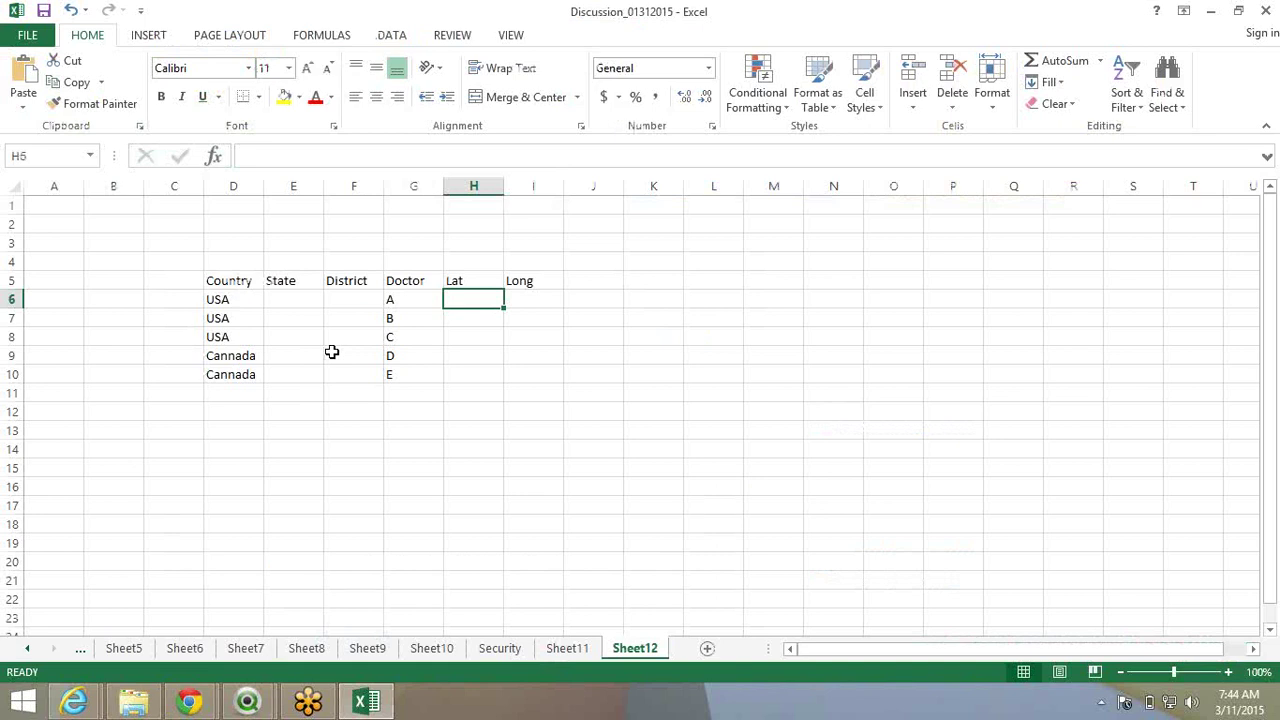
Enter latitude 30 and longitude 100 for doctor A in cells H6 and I6.
{"action": "type", "text": "30,"}
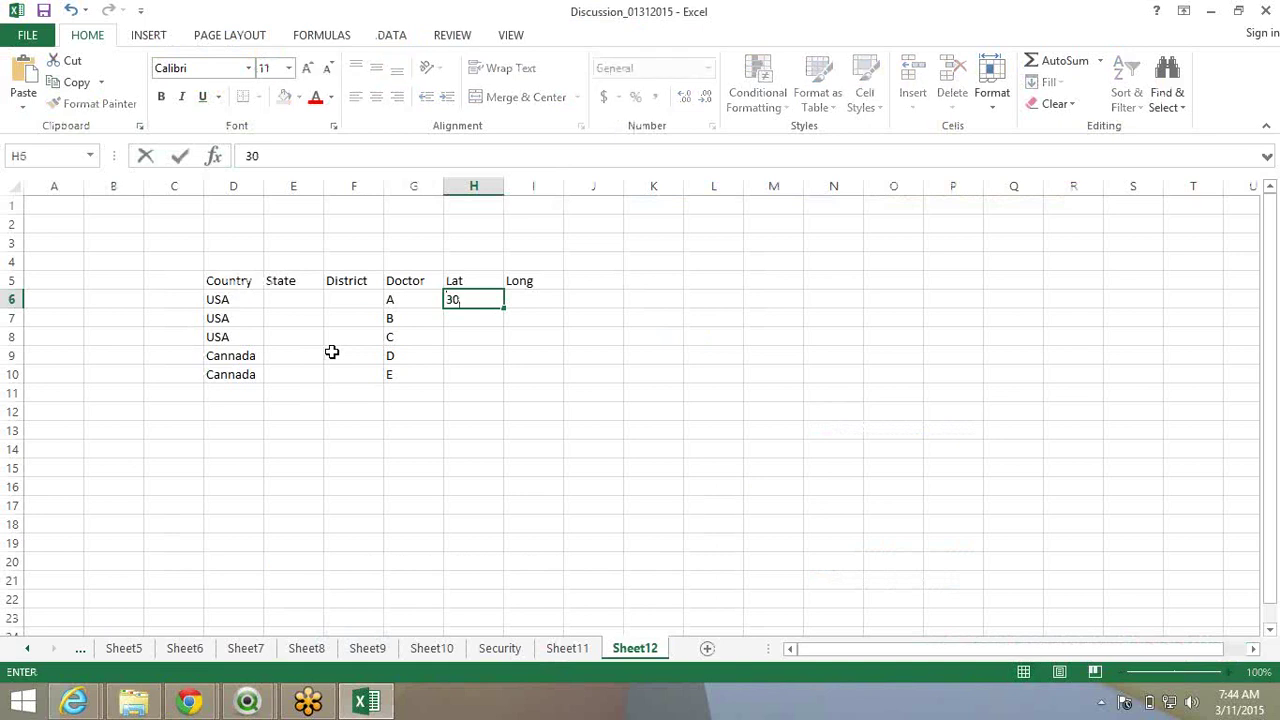
{"action": "key", "text": "Tab"}
{"action": "type", "text": "100"}
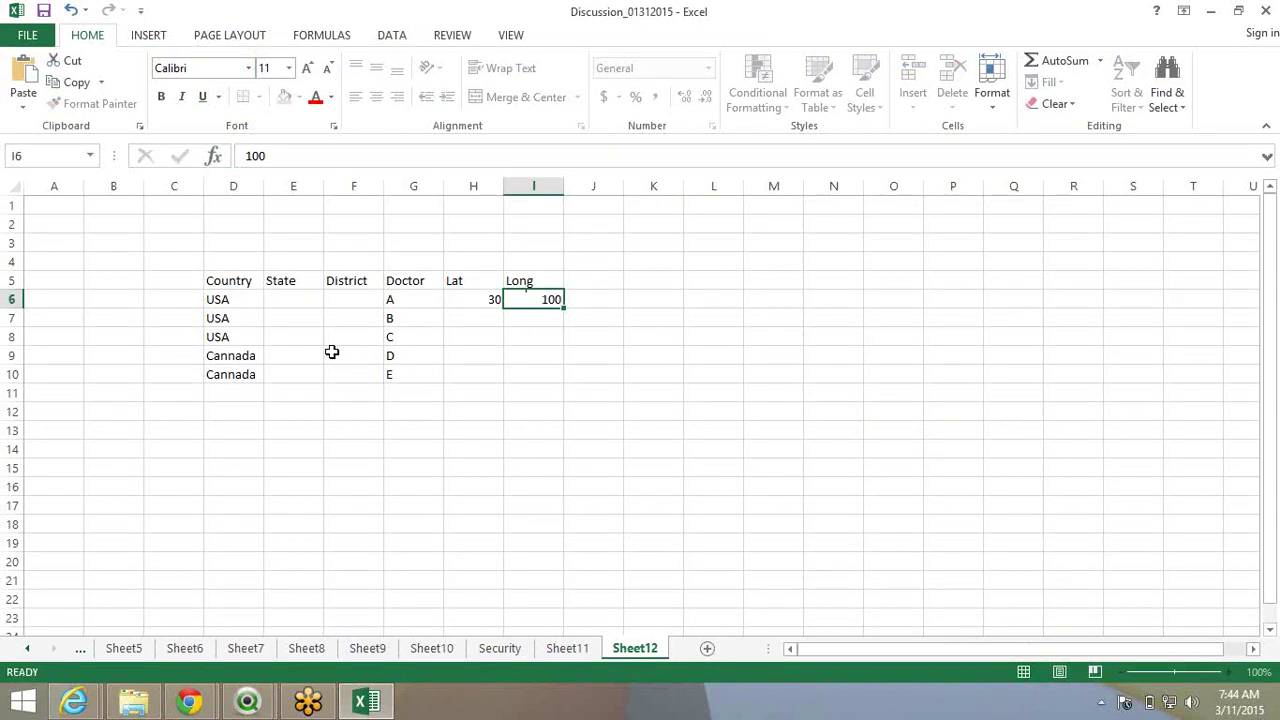
{"action": "key", "text": "Return"}
{"action": "key", "text": "Up"}
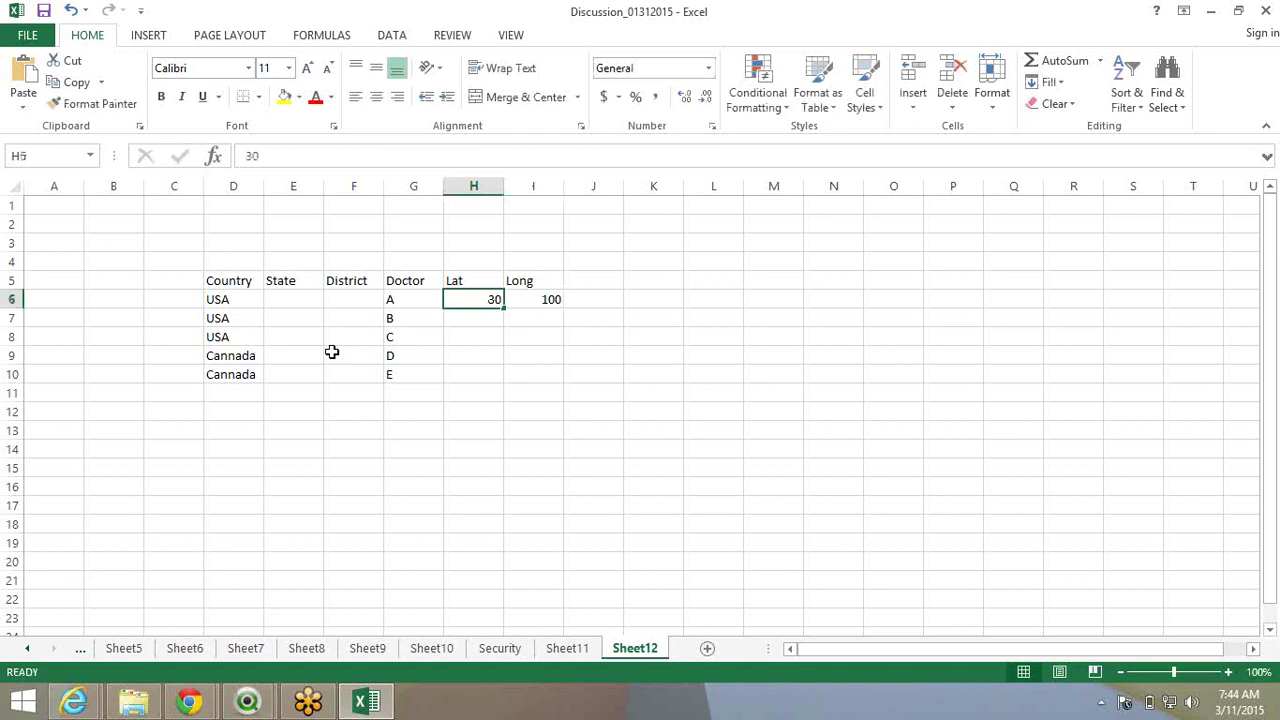
Fill cells F6 to F8 under the District header with the placeholder values as, dw and df.
{"action": "key", "text": "shift+Left"}
{"action": "key", "text": "Down"}
{"action": "key", "text": "Left"}
{"action": "key", "text": "Left"}
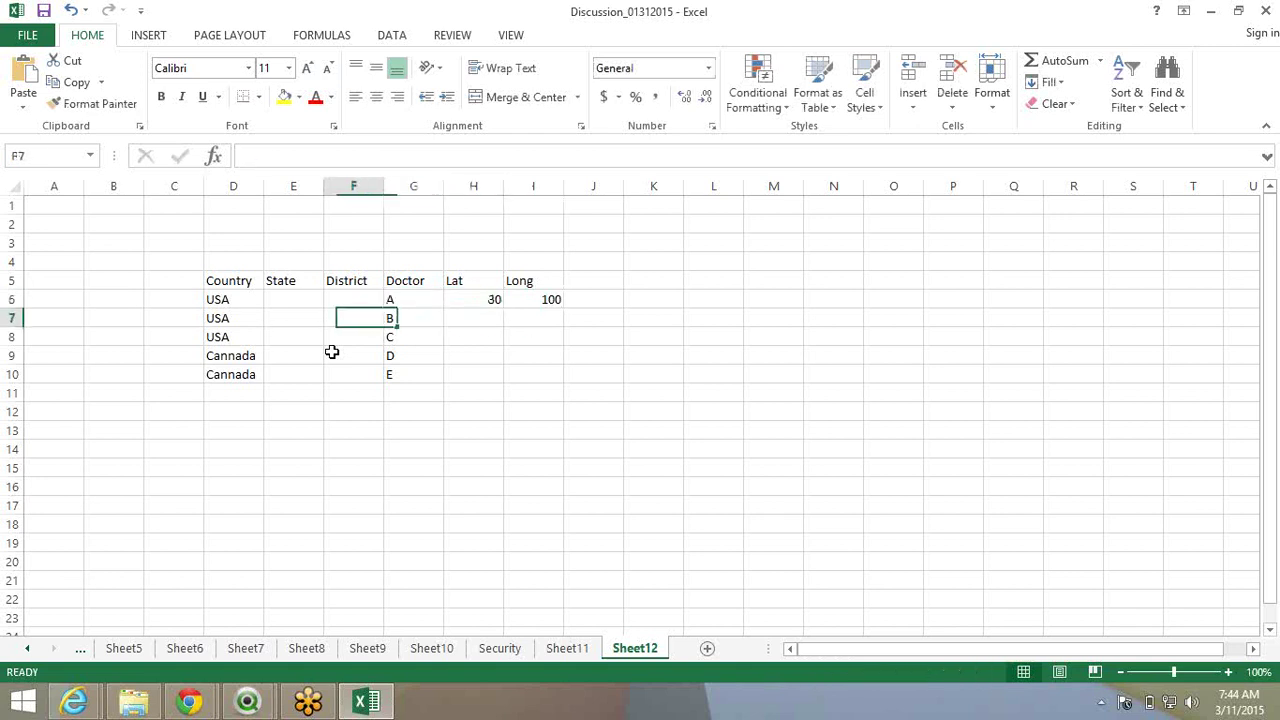
{"action": "key", "text": "Up"}
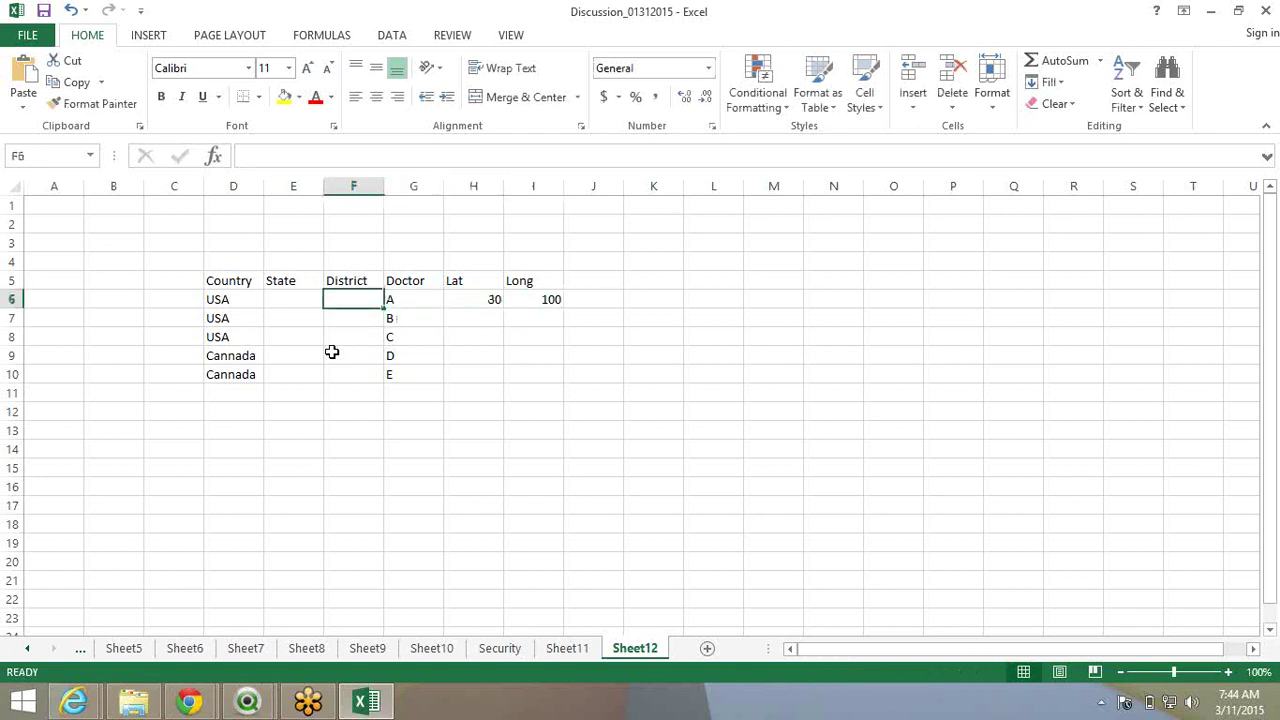
{"action": "key", "text": "shift+Down"}
{"action": "key", "text": "shift+Down"}
{"action": "key", "text": "Up"}
{"action": "key", "text": "Down"}
{"action": "key", "text": "F2"}
{"action": "type", "text": "as"}
{"action": "key", "text": "Return"}
{"action": "type", "text": "dsds"}
{"action": "key", "text": "BackSpace"}
{"action": "key", "text": "BackSpace"}
{"action": "key", "text": "BackSpace"}
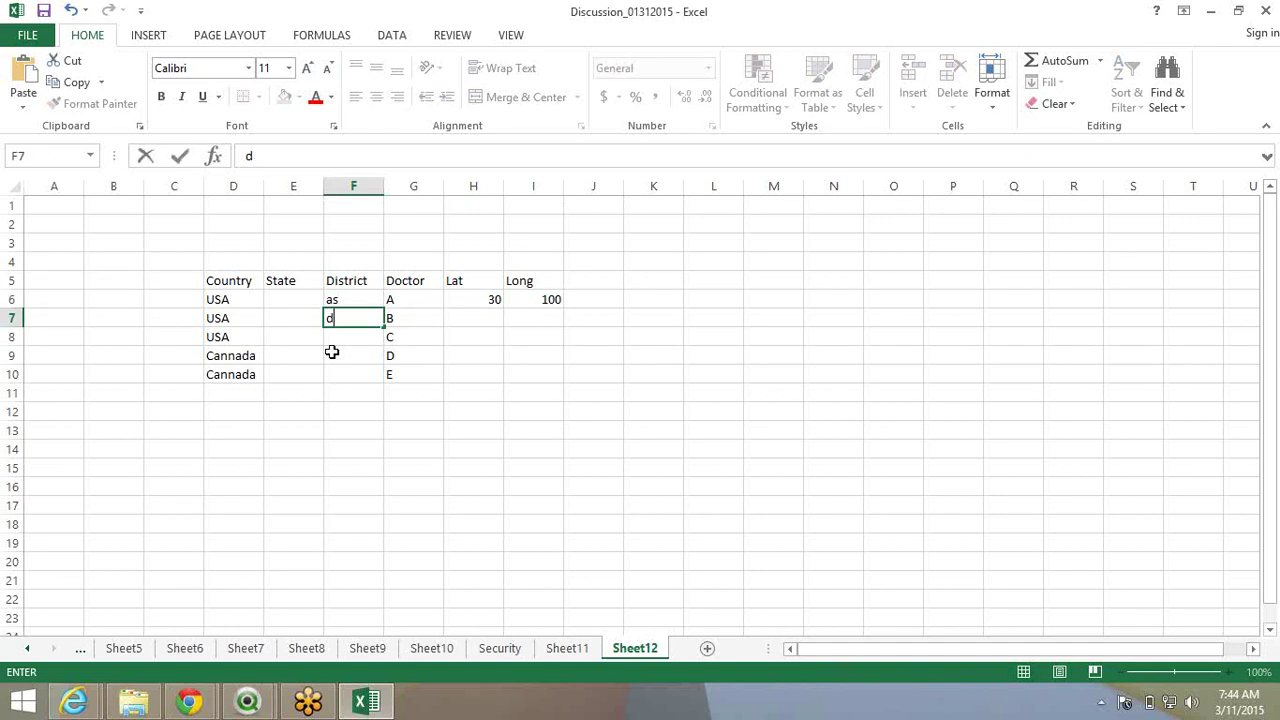
{"action": "type", "text": "w"}
{"action": "key", "text": "Return"}
{"action": "type", "text": "df"}
{"action": "key", "text": "Return"}
Enter latitude 30.1345 and longitude 100.245 for doctor B in cells H7 and I7.
{"action": "key", "text": "Right"}
{"action": "key", "text": "Up"}
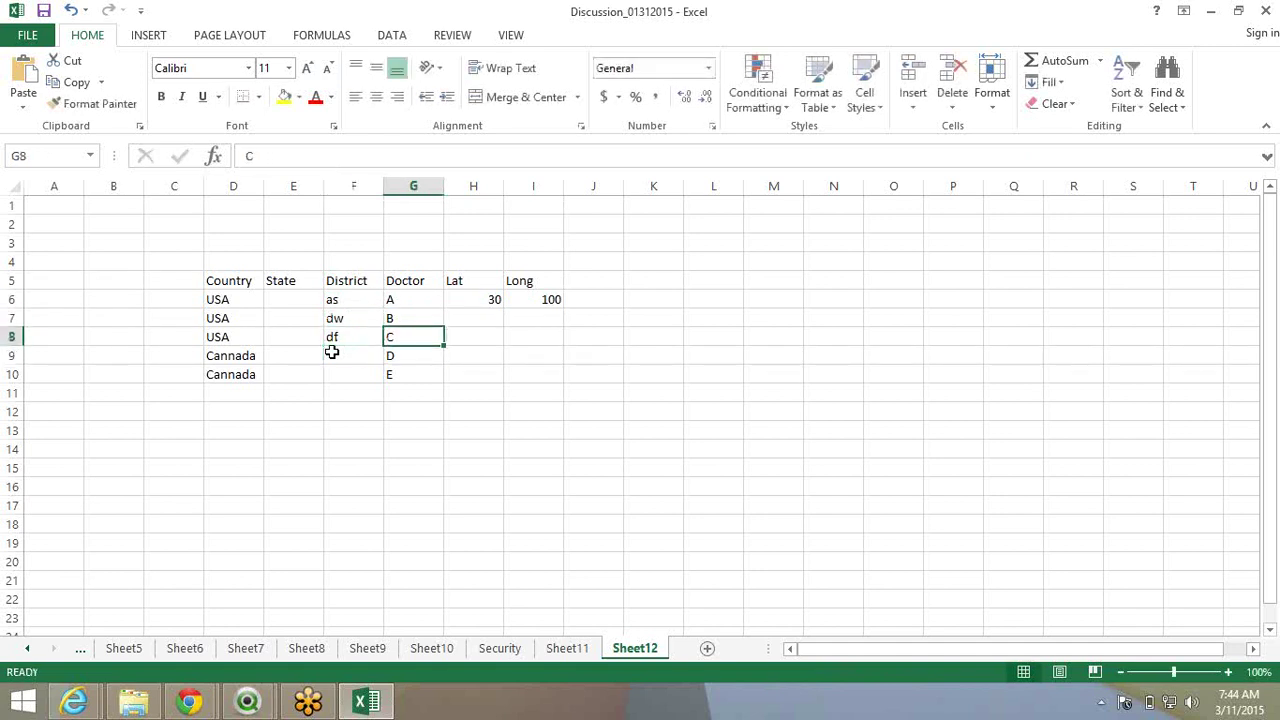
{"action": "key", "text": "Up"}
{"action": "key", "text": "Right"}
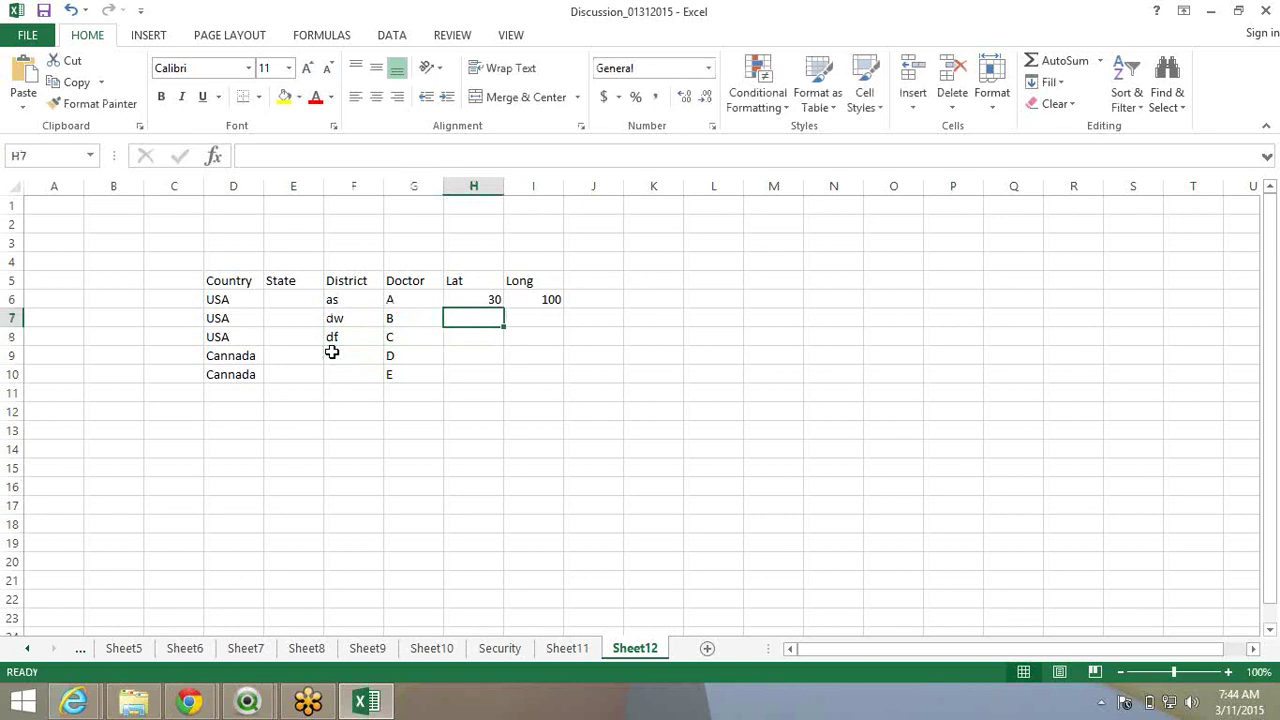
{"action": "type", "text": "31"}
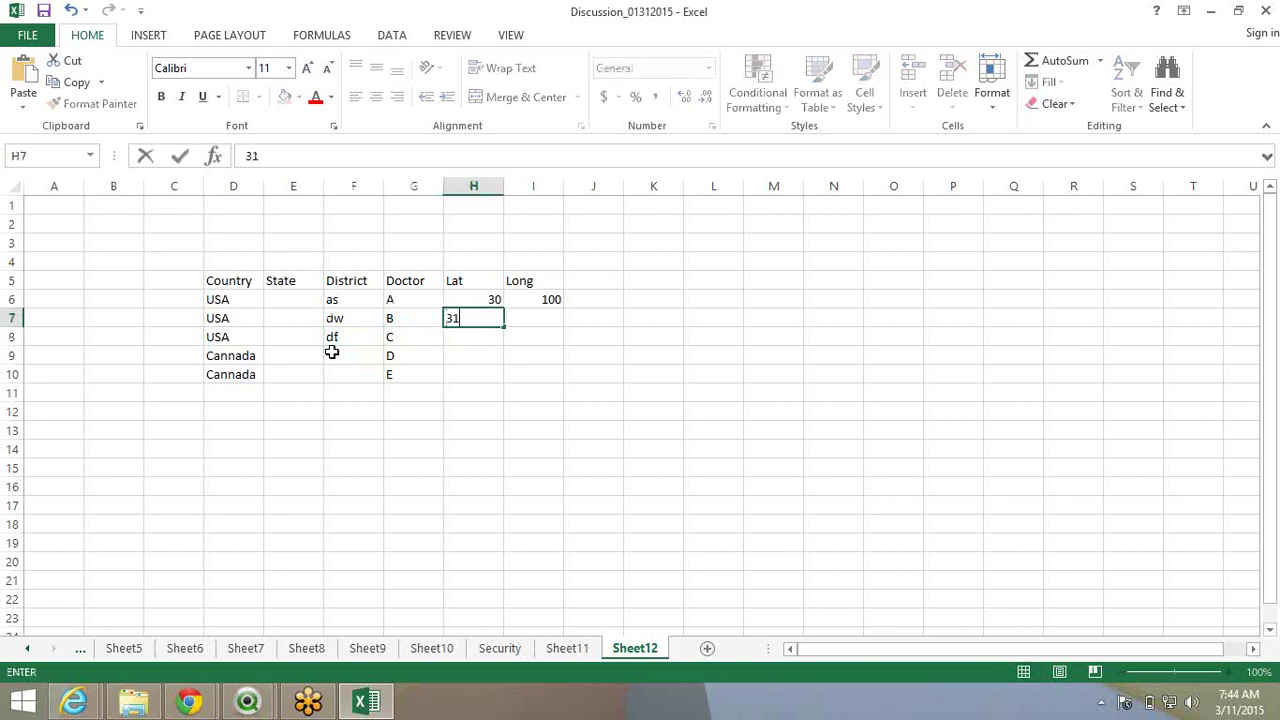
{"action": "key", "text": "BackSpace"}
{"action": "type", "text": "0.1345"}
{"action": "key", "text": "Return"}
{"action": "key", "text": "Up"}
{"action": "key", "text": "Right"}
{"action": "type", "text": "1"}
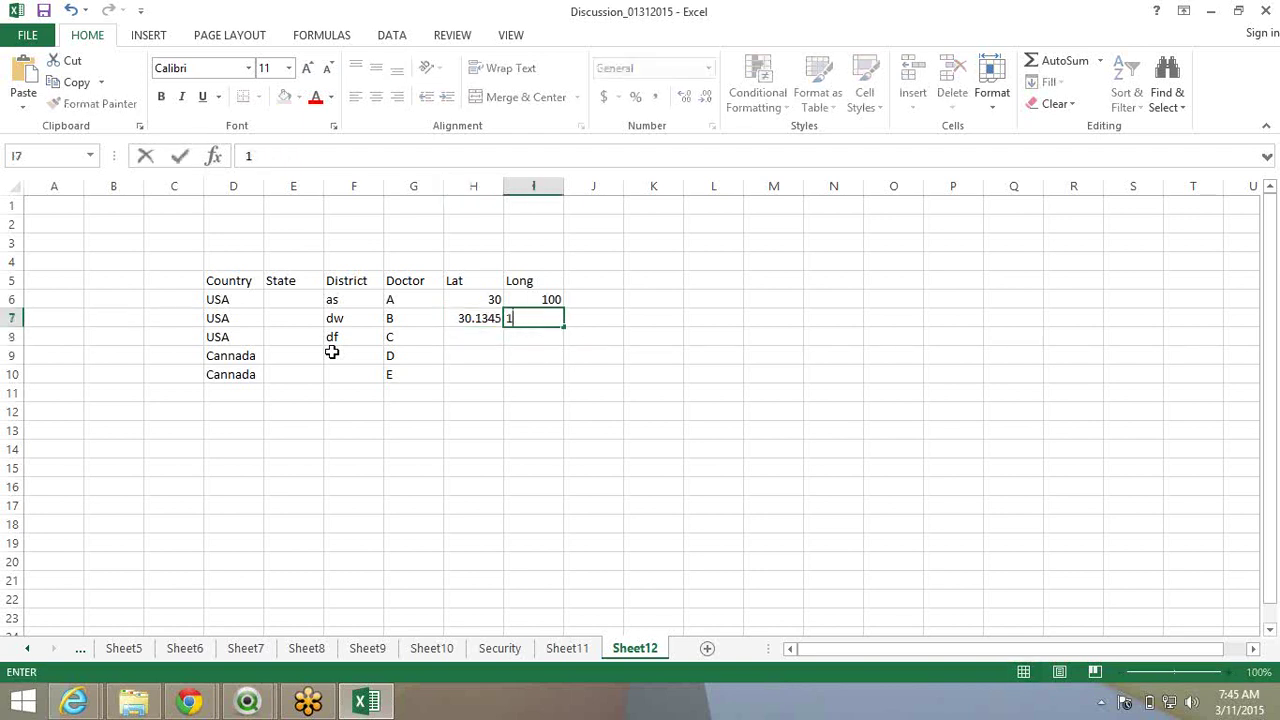
{"action": "type", "text": "00.245"}
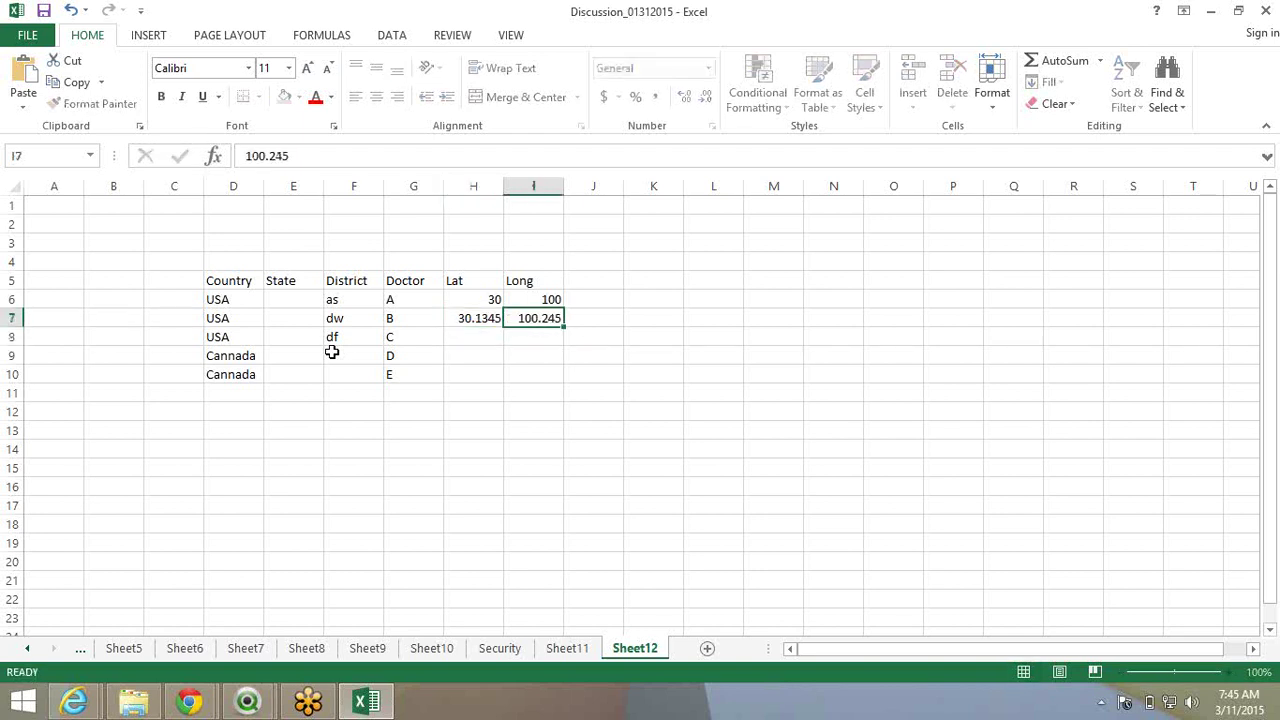
{"action": "key", "text": "Return"}
Enter latitude 30.987 and longitude 100.999 for doctor C in cells H8 and I8.
{"action": "key", "text": "Left"}
{"action": "type", "text": "8"}
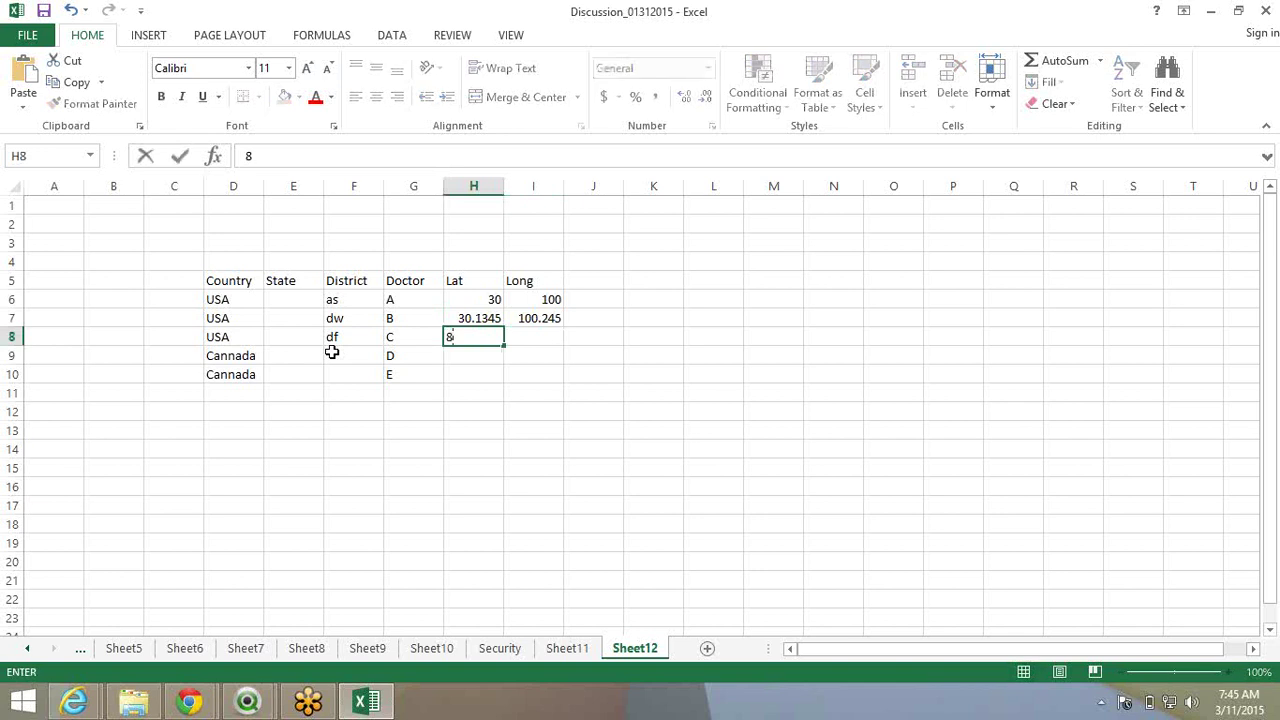
{"action": "type", "text": "30.987"}
{"action": "key", "text": "Tab"}
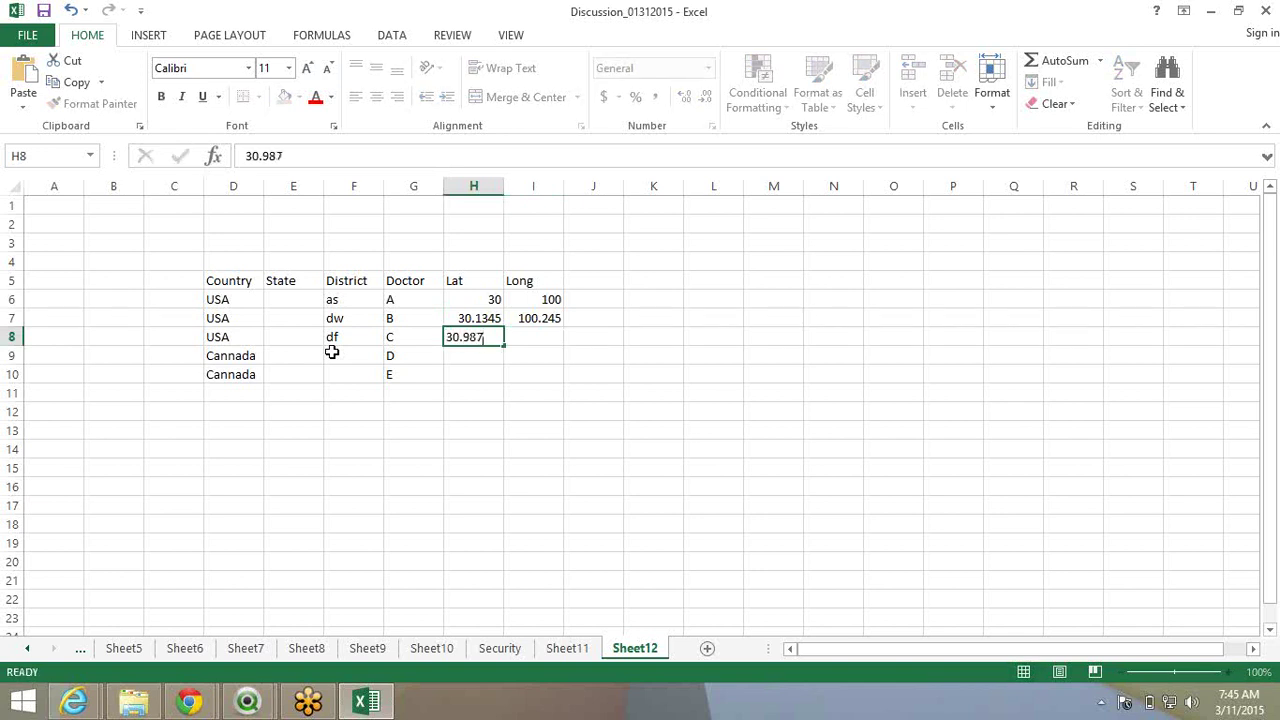
{"action": "type", "text": "100"}
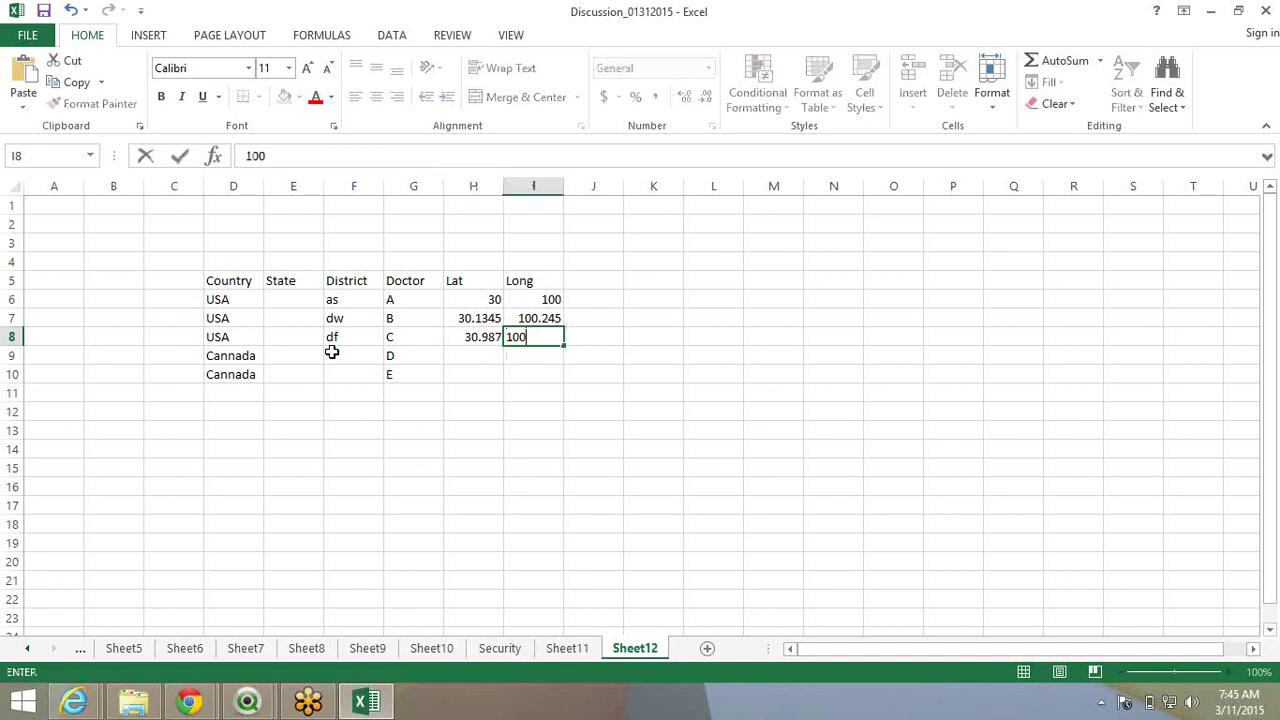
{"action": "type", "text": ".999"}
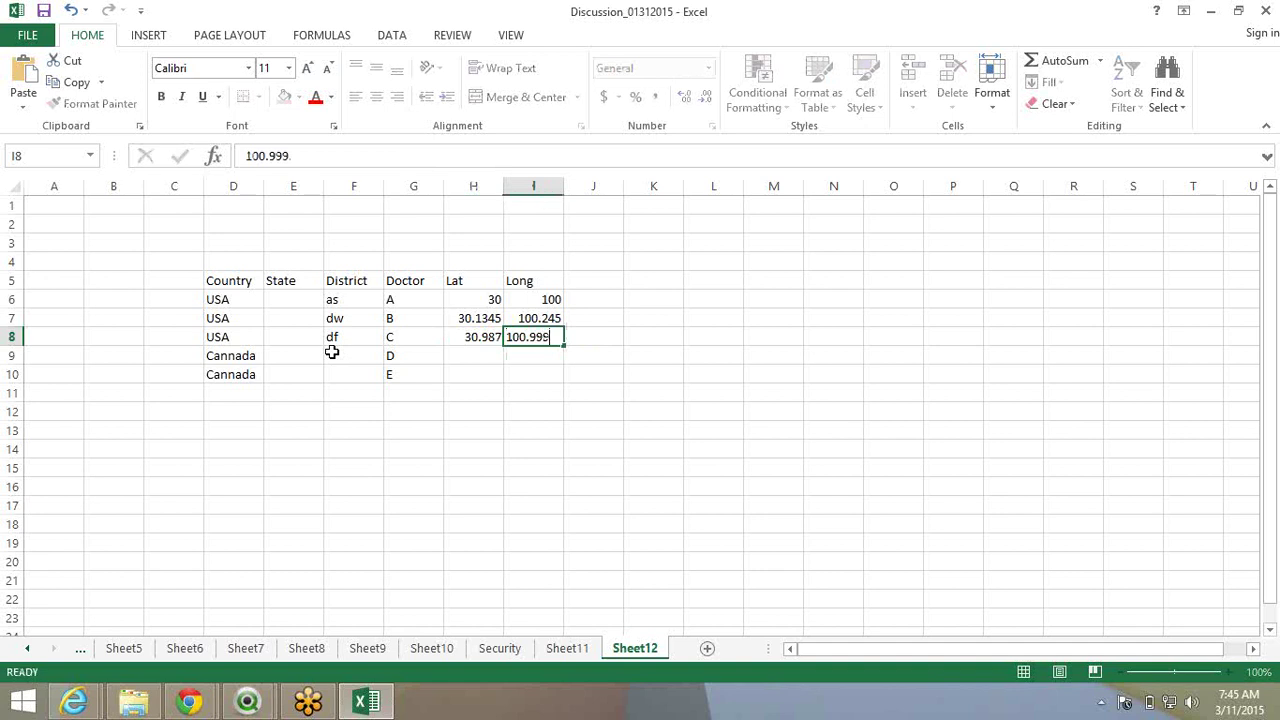
{"action": "key", "text": "Return"}
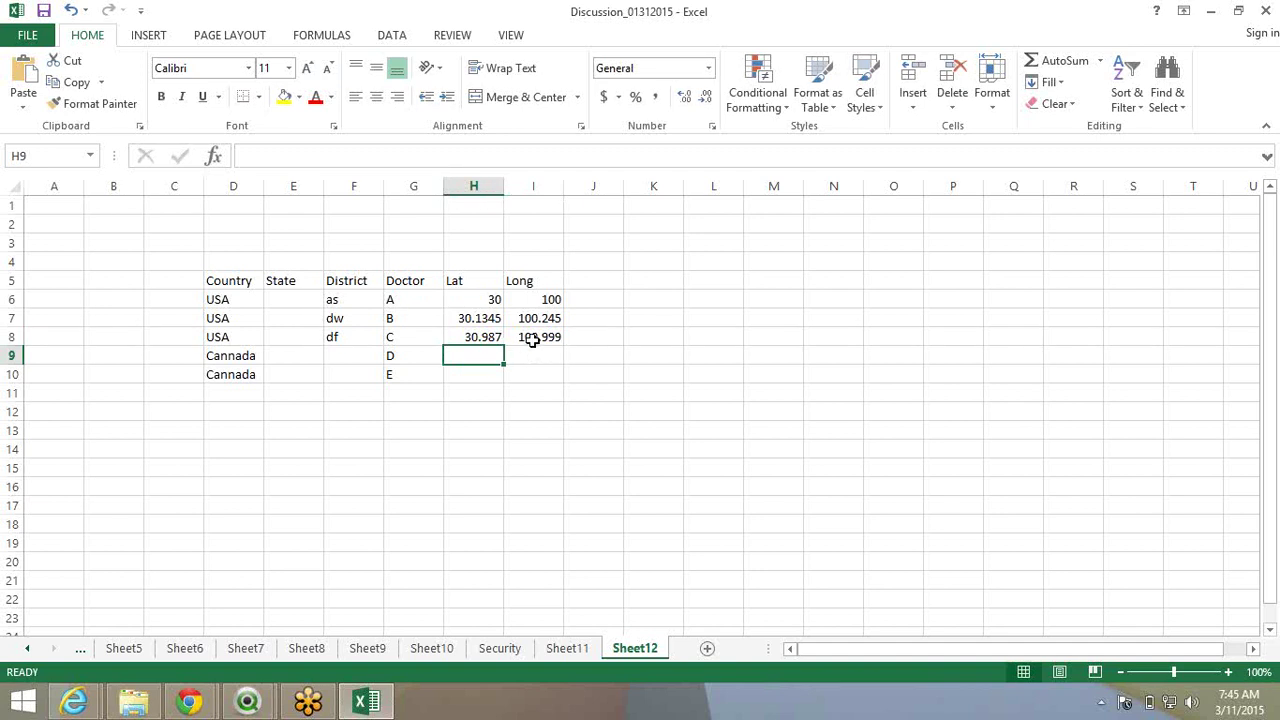
{"action": "left_click_drag", "start_coordinate": [533, 340], "coordinate": [465, 283]}
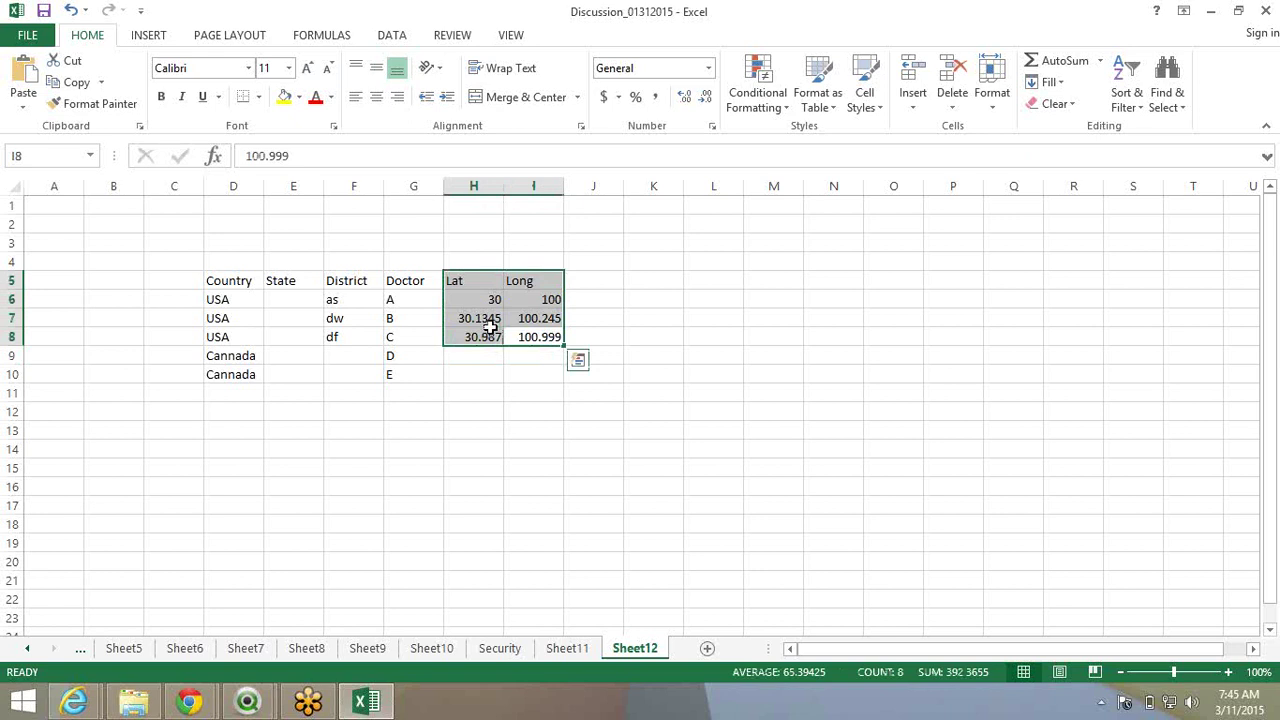
{"action": "left_click", "coordinate": [487, 322]}
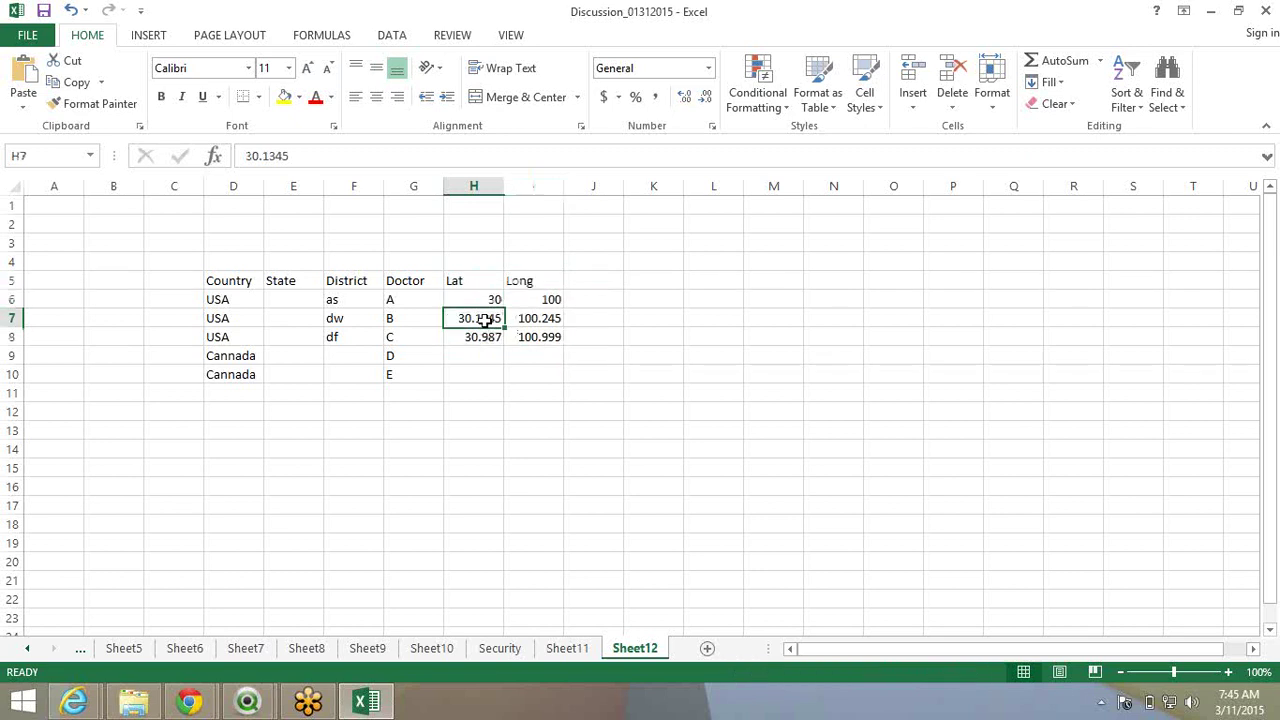
Review doctor A's entry together with its latitude and longitude in cells H6 and I6.
{"action": "left_click", "coordinate": [396, 298]}
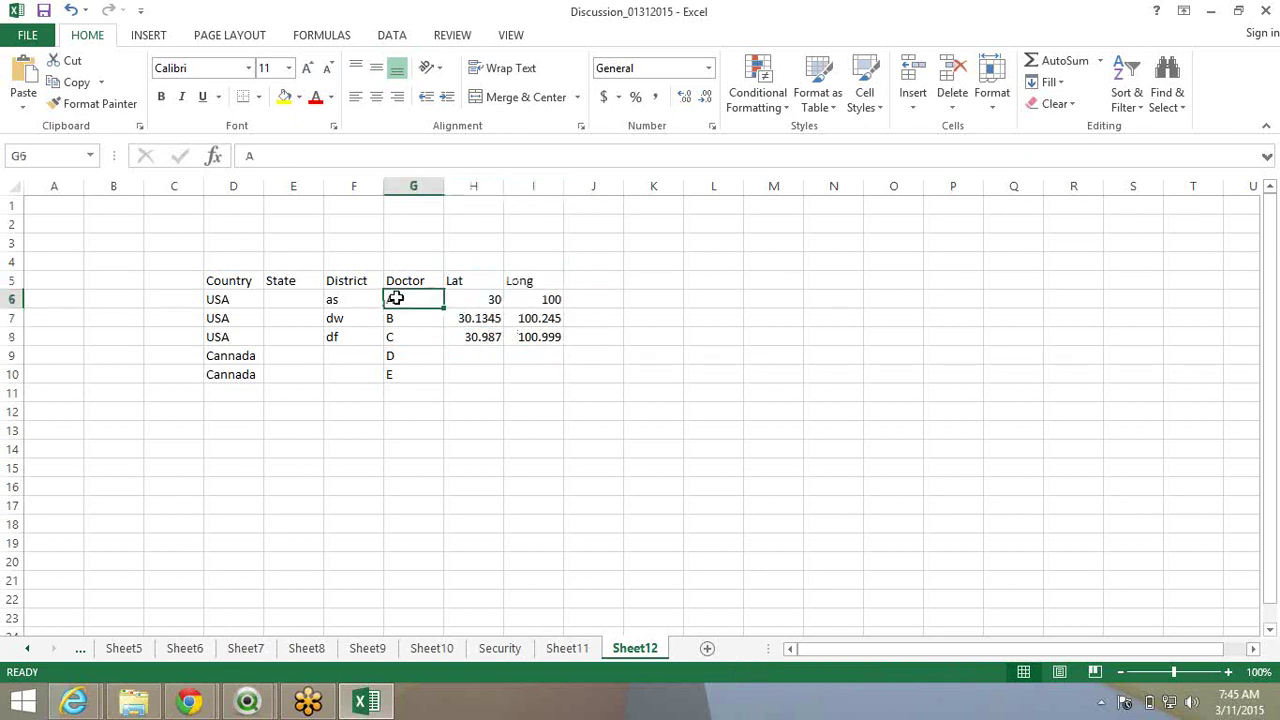
{"action": "left_click", "coordinate": [484, 300]}
{"action": "left_click", "coordinate": [541, 292], "text": "shift"}
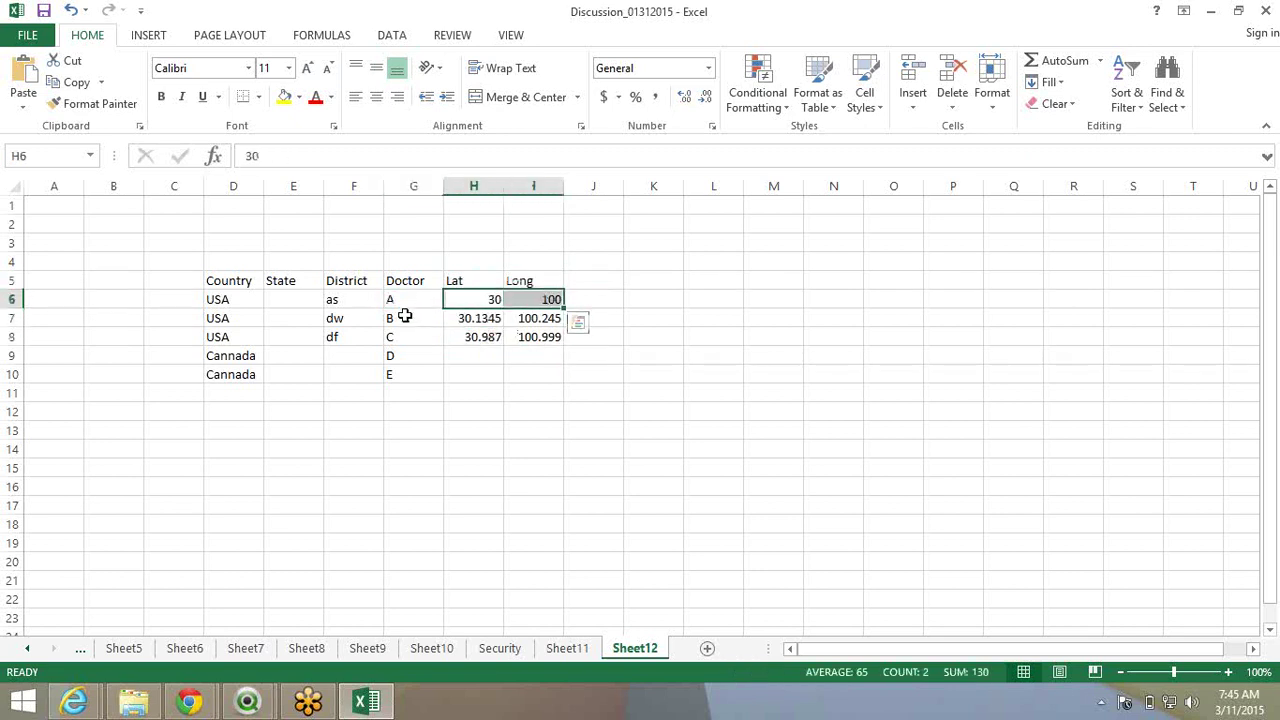
Copy the district value as from cell F6 down to F7 for doctor B.
{"action": "left_click", "coordinate": [332, 320]}
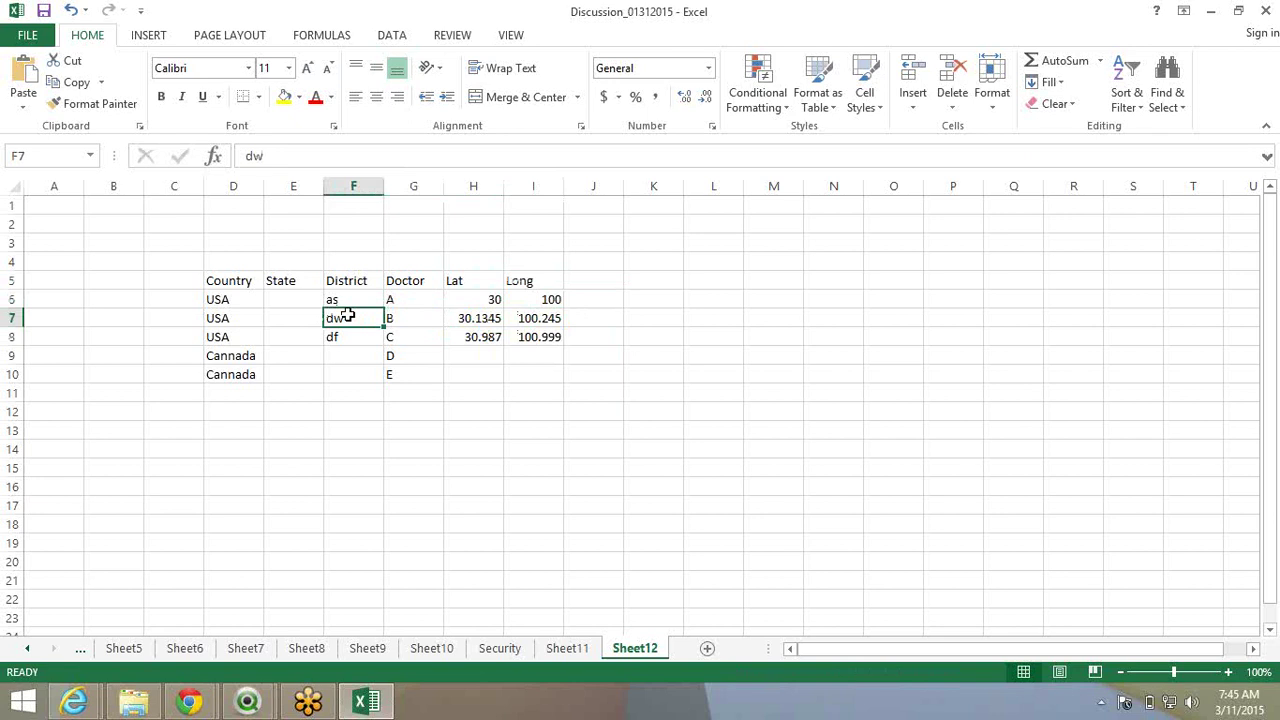
{"action": "key", "text": "ctrl+d"}
{"action": "left_click", "coordinate": [340, 298], "text": "shift"}
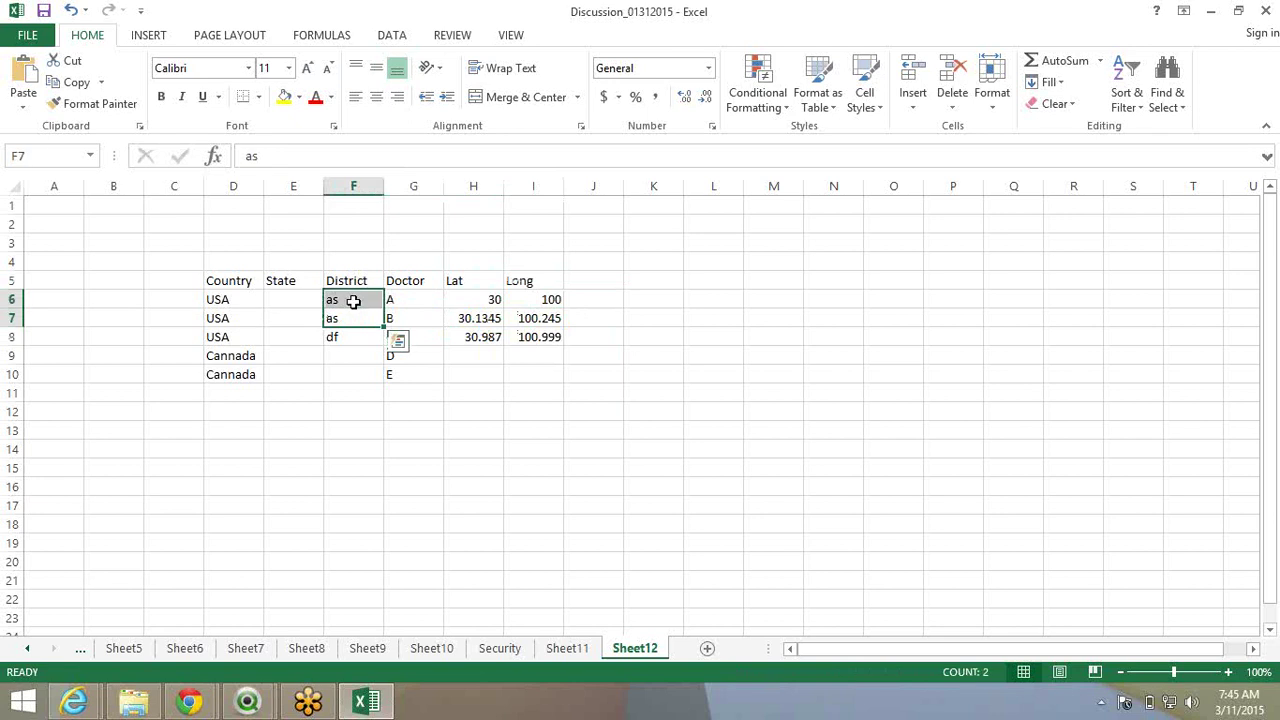
Examine how the latitudes and longitudes relate to the doctors, districts and country in rows 6 to 8.
{"action": "left_click", "coordinate": [464, 317]}
{"action": "left_click", "coordinate": [464, 301], "text": "shift"}
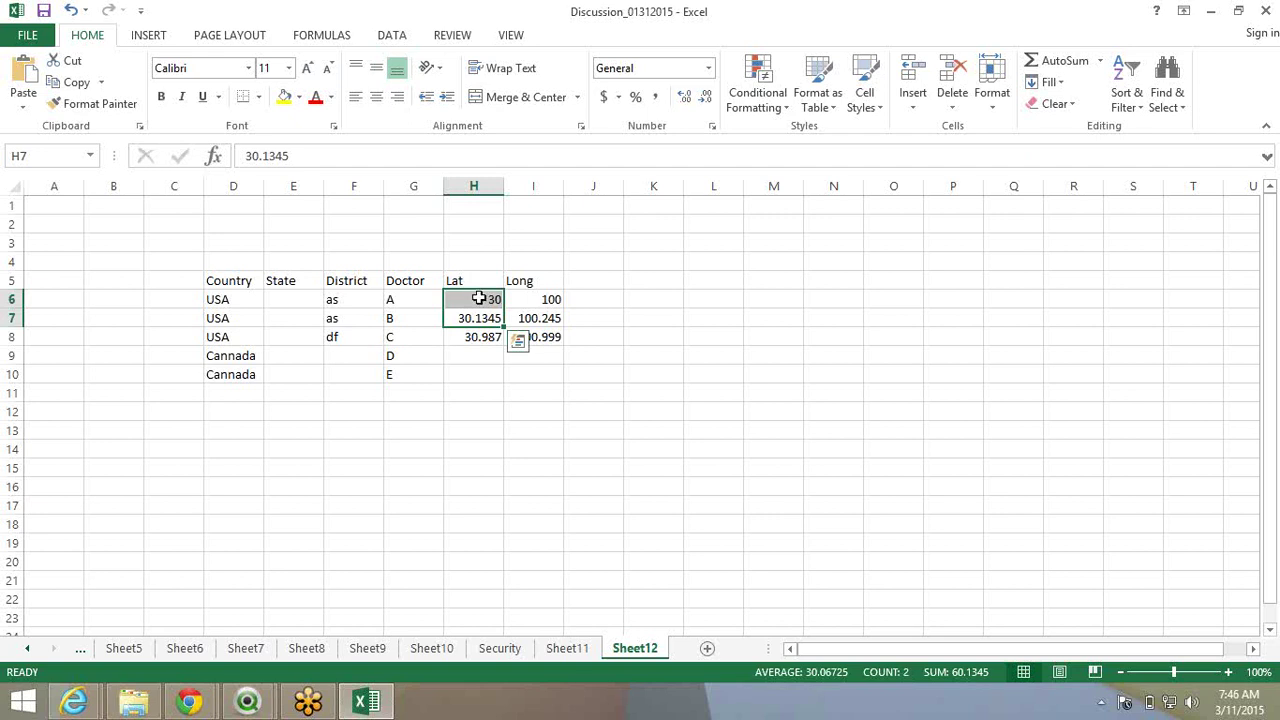
{"action": "left_click", "coordinate": [479, 298]}
{"action": "left_click", "coordinate": [479, 298]}
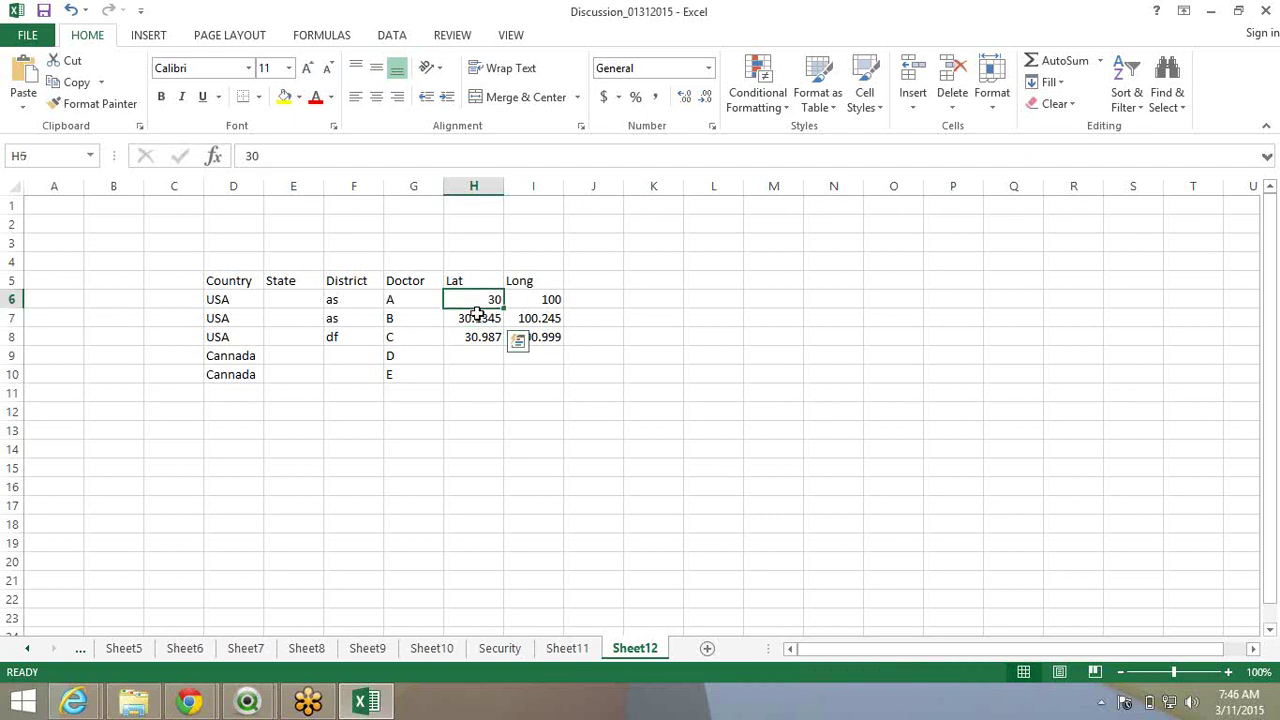
{"action": "mouse_move", "coordinate": [478, 314]}
{"action": "left_mouse_down"}
{"action": "mouse_move", "coordinate": [478, 329]}
{"action": "mouse_move", "coordinate": [472, 317]}
{"action": "left_mouse_up"}
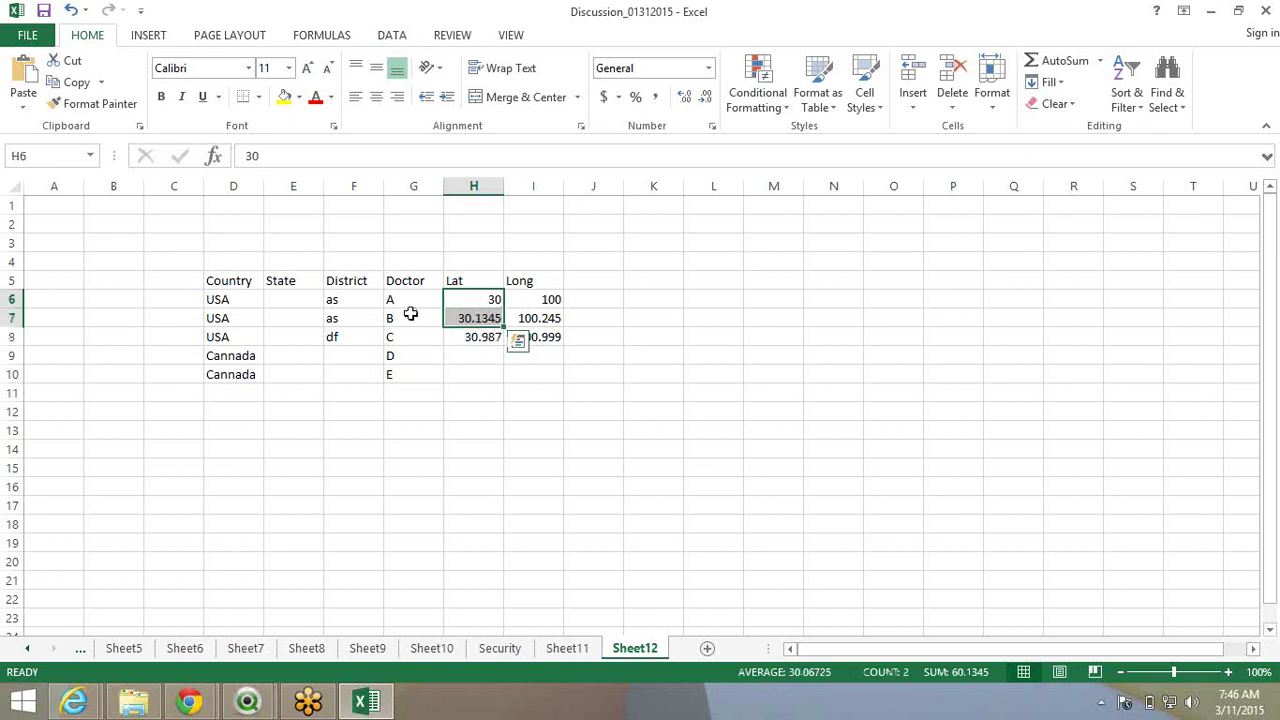
{"action": "left_click_drag", "start_coordinate": [335, 306], "coordinate": [337, 336]}
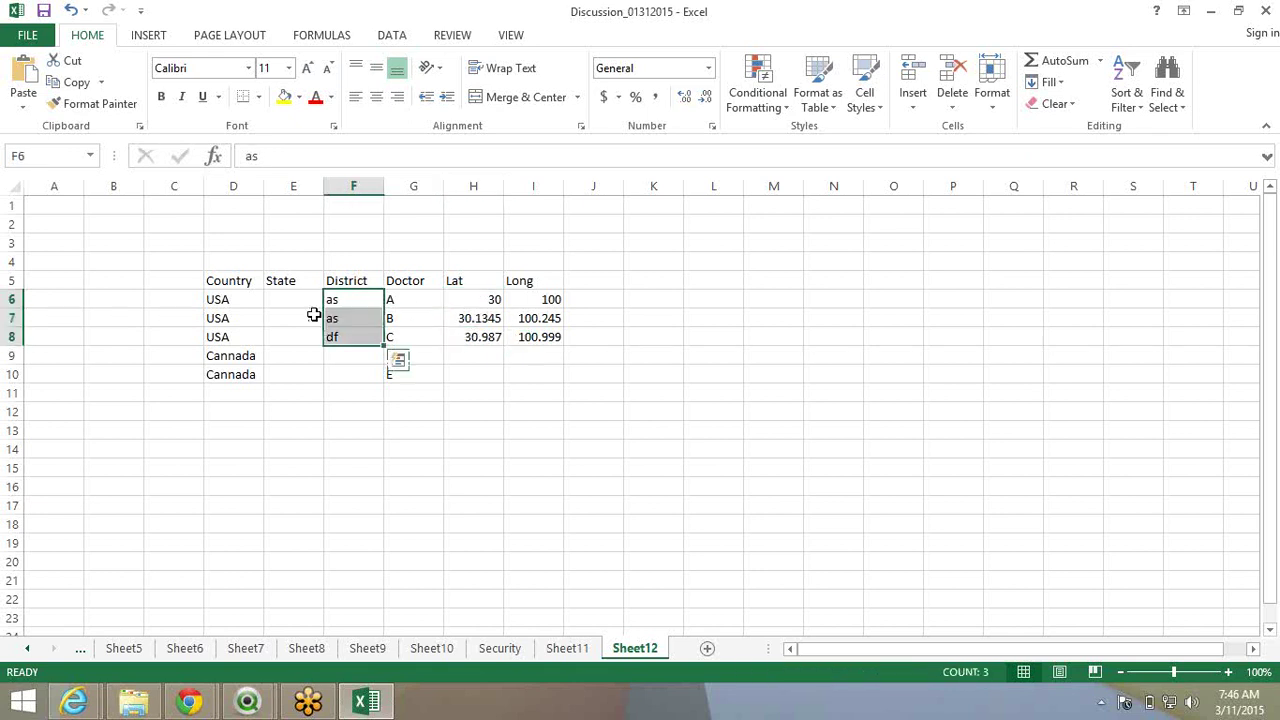
{"action": "left_click_drag", "start_coordinate": [237, 302], "coordinate": [250, 338]}
{"action": "left_click_drag", "start_coordinate": [460, 336], "coordinate": [466, 302]}
{"action": "left_click_drag", "start_coordinate": [222, 301], "coordinate": [229, 337]}
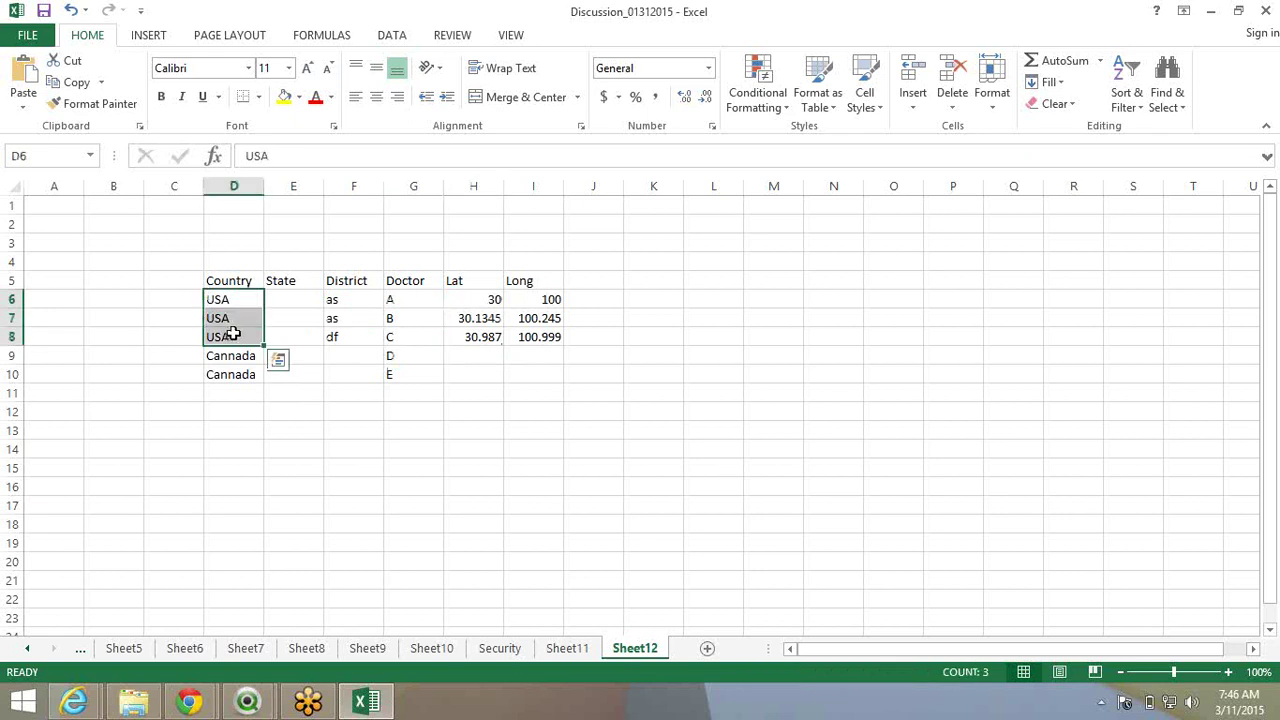
{"action": "left_click_drag", "start_coordinate": [415, 305], "coordinate": [527, 301]}
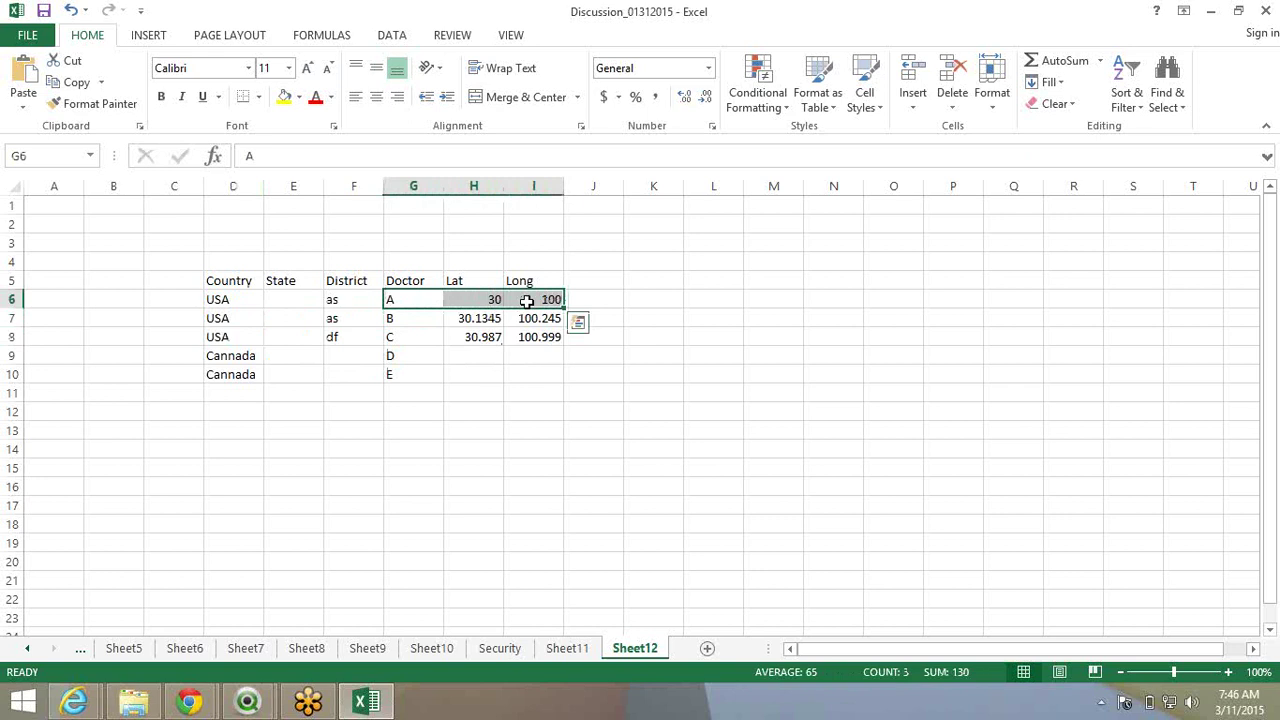
Switch to the Pharma Sales document in QlikView and view the dimensions in the Territory Map chart's properties.
{"action": "key", "text": "alt+Tab"}
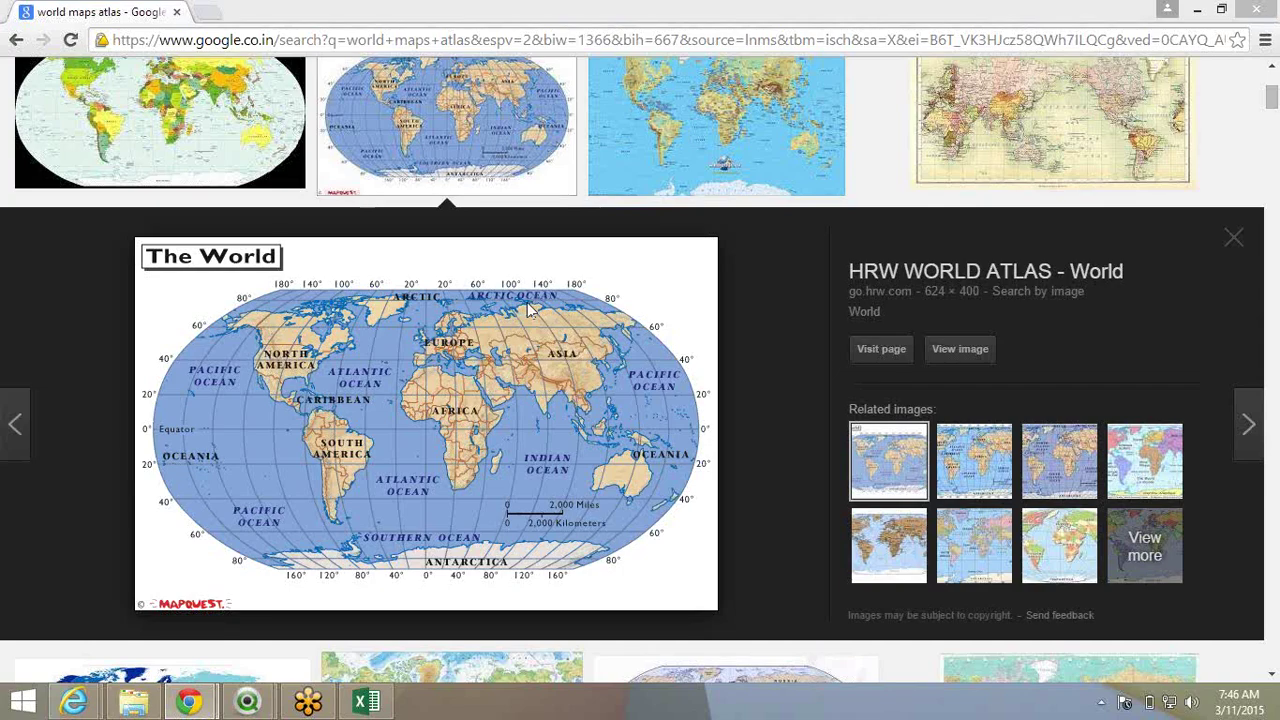
{"action": "key", "text": "alt+Tab"}
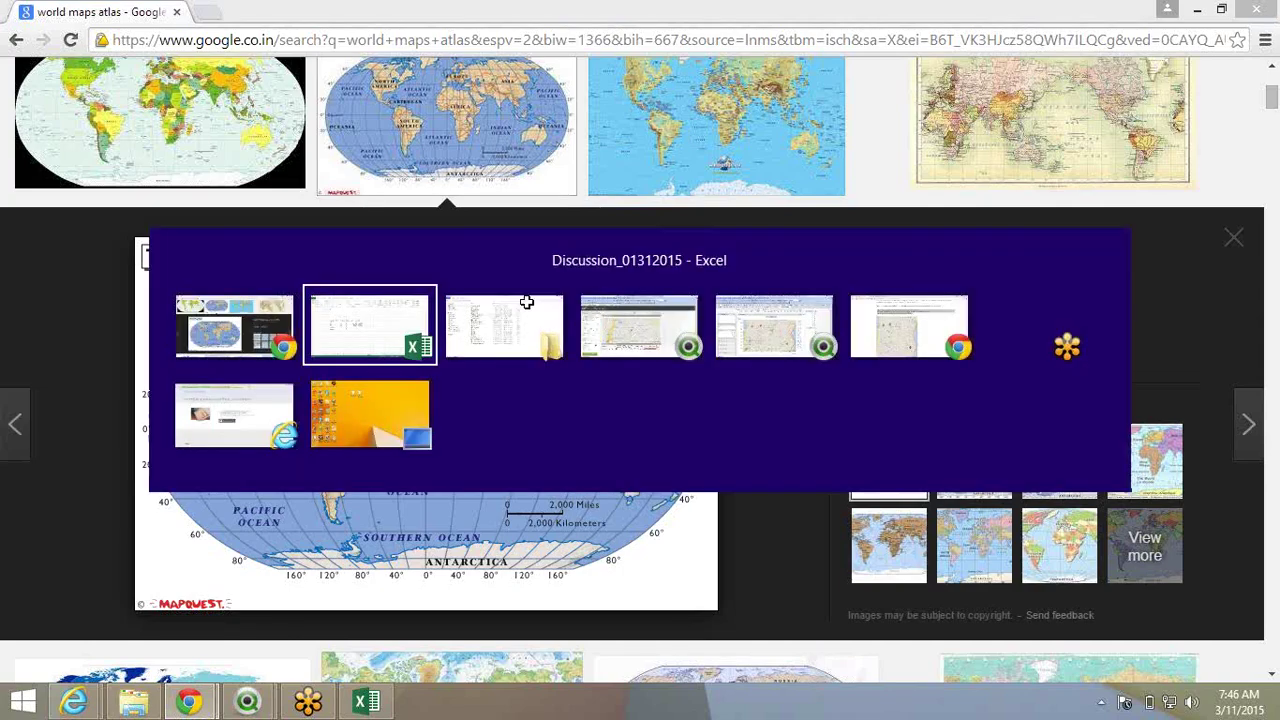
{"action": "key", "text": "alt+Tab"}
{"action": "key", "text": "Tab"}
{"action": "key", "text": "alt+Tab"}
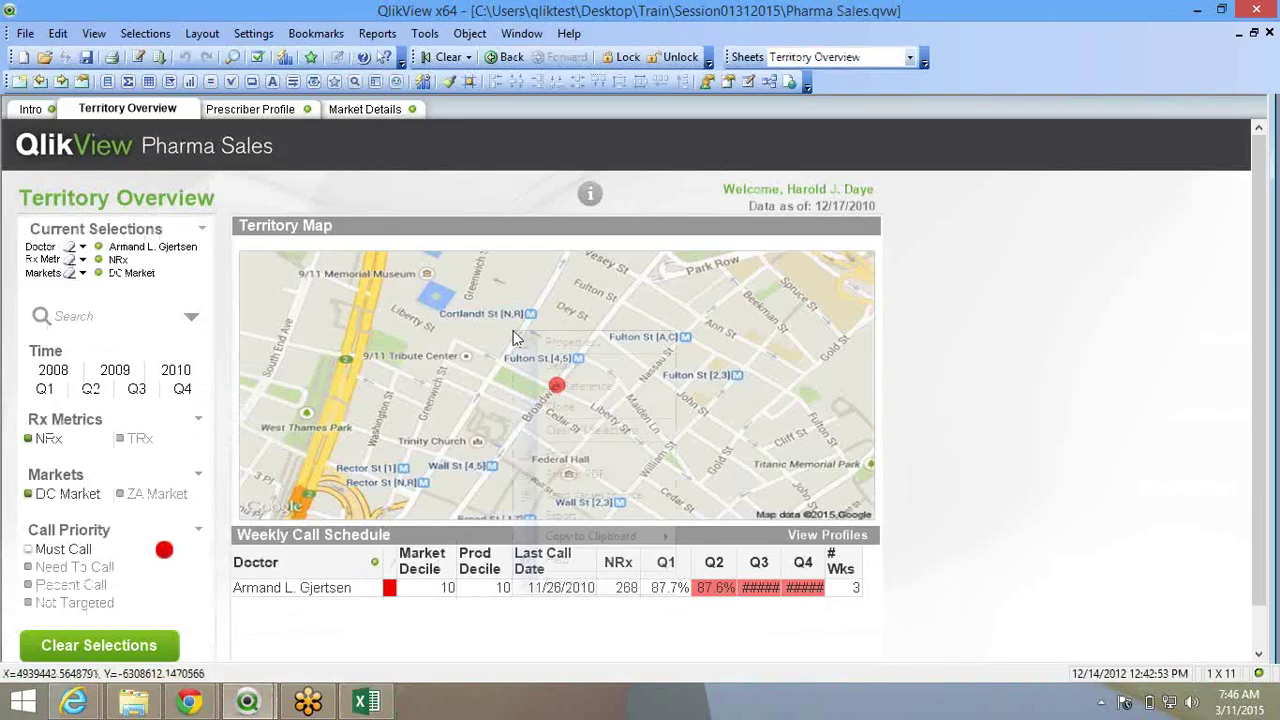
{"action": "right_click", "coordinate": [513, 333]}
{"action": "key", "text": "Escape"}
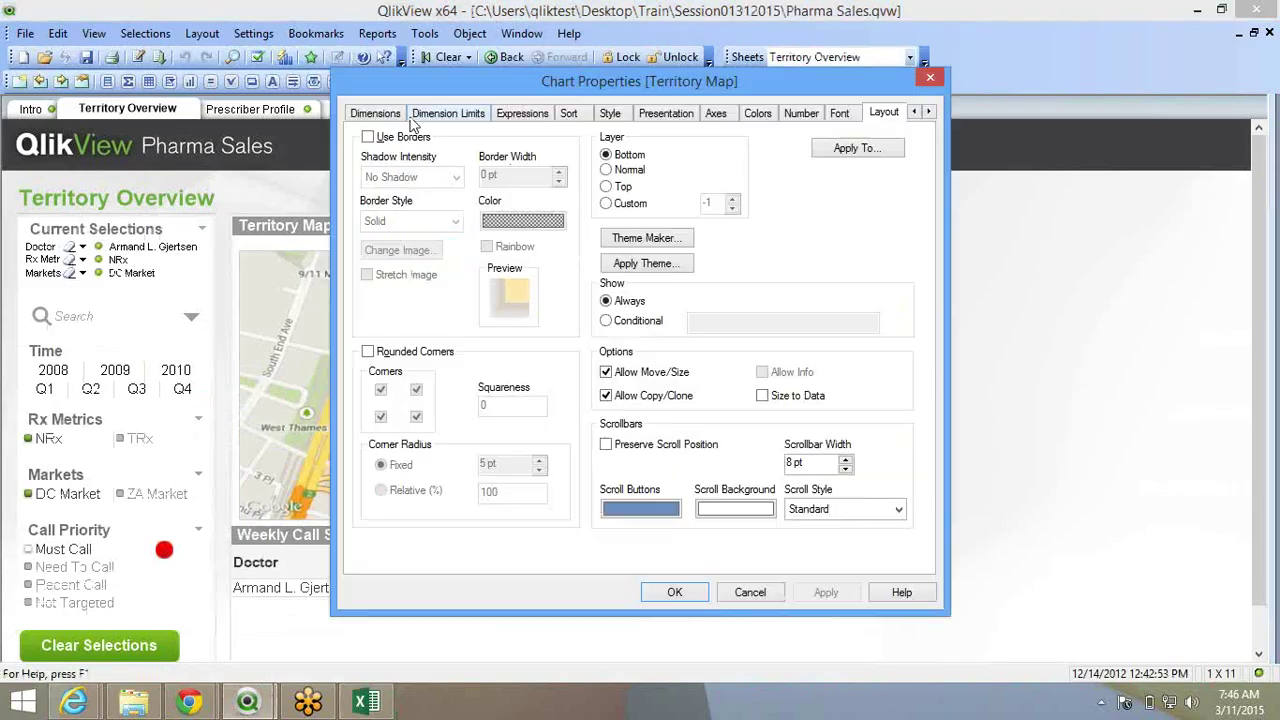
{"action": "left_click", "coordinate": [391, 113]}
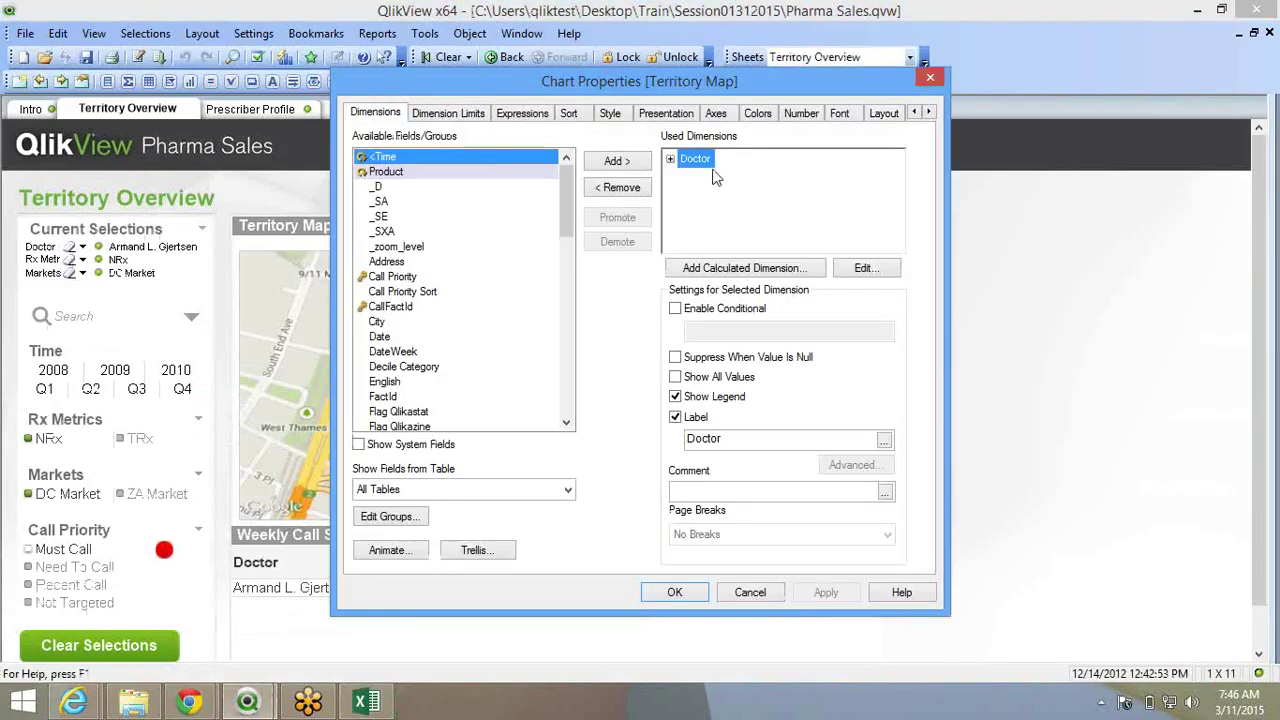
Review the Territory Map's longitude, latitude, Total Calls and Total TRx expressions, moving the properties dialog aside to uncover the map.
{"action": "left_click", "coordinate": [521, 114]}
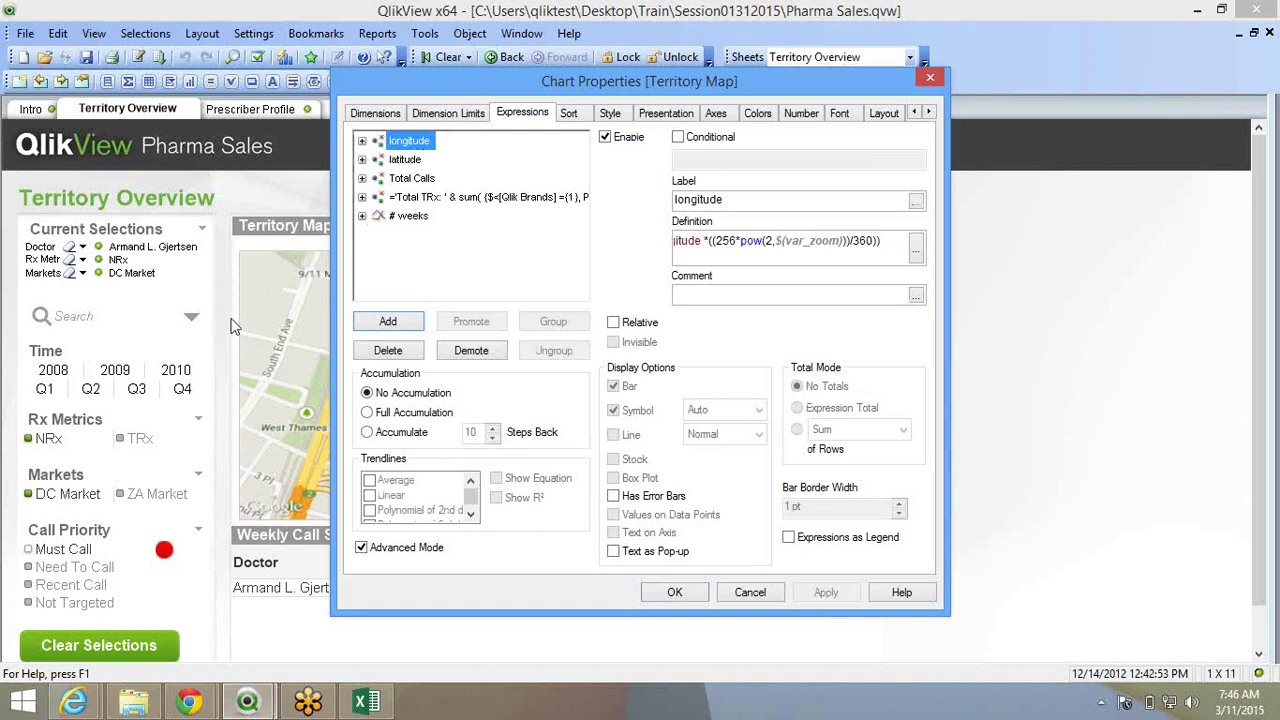
{"action": "left_click", "coordinate": [414, 179]}
{"action": "left_click", "coordinate": [425, 197]}
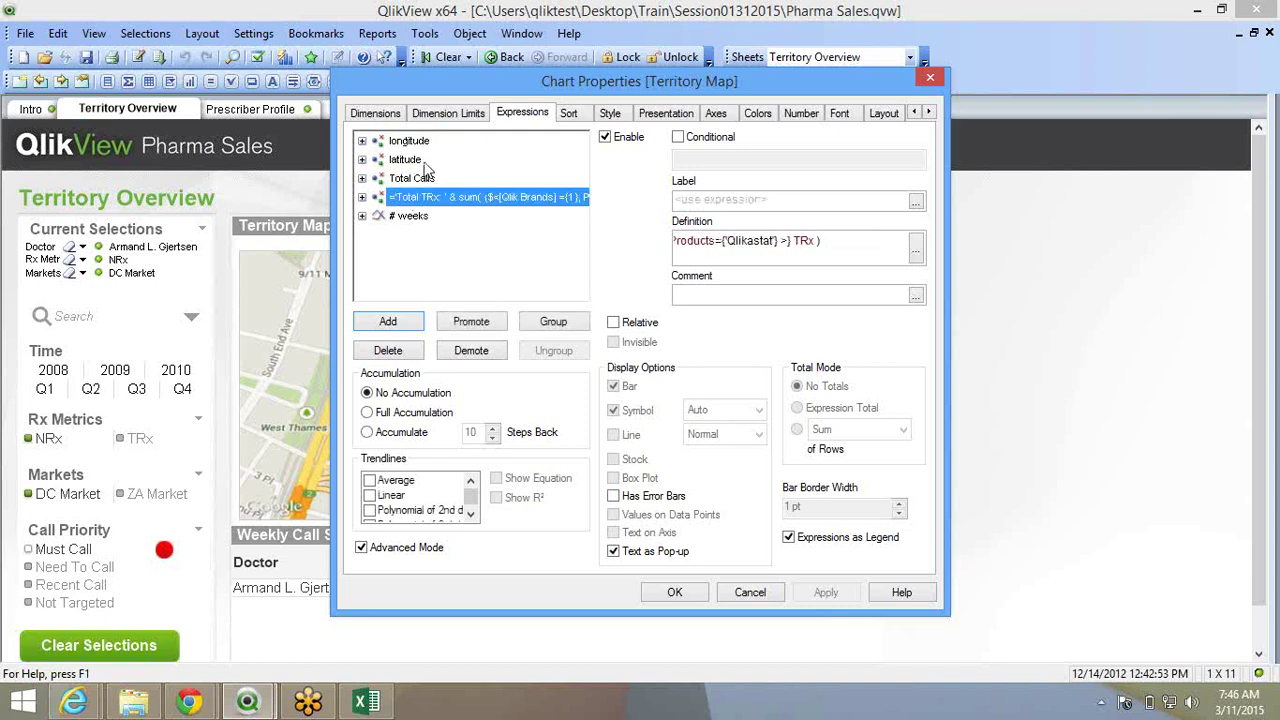
{"action": "left_click", "coordinate": [426, 160]}
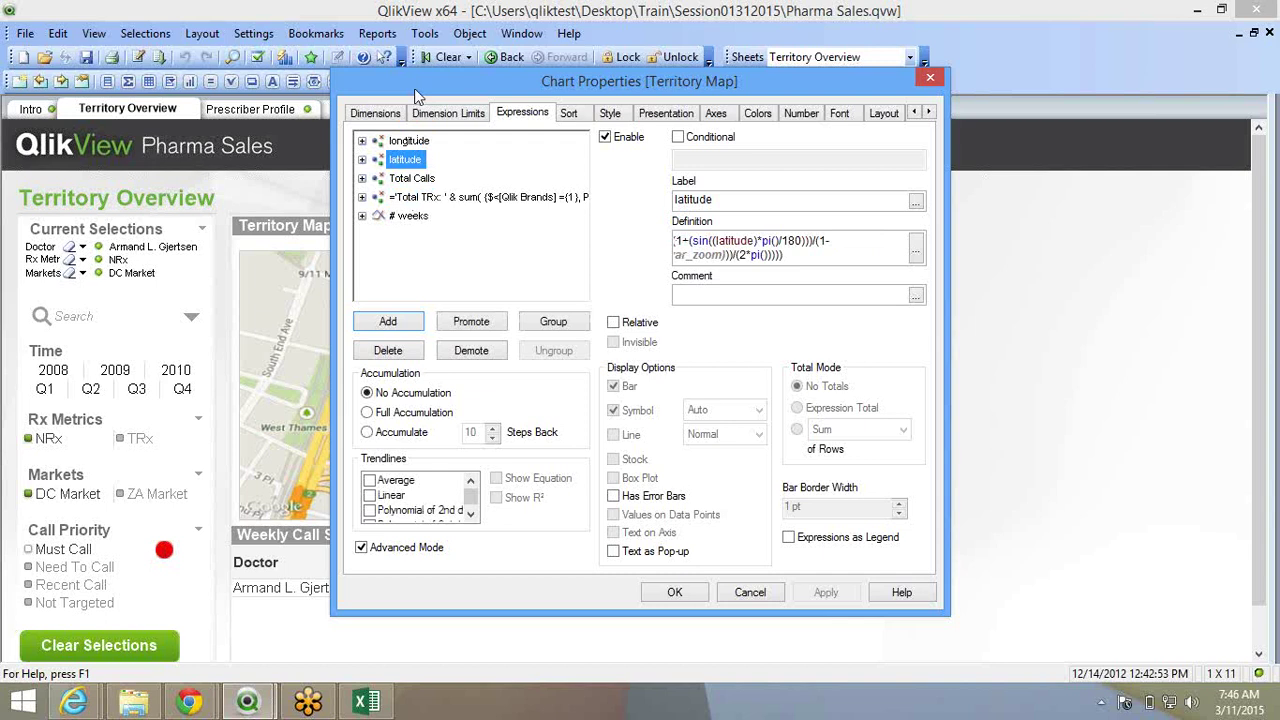
{"action": "left_click_drag", "start_coordinate": [414, 88], "coordinate": [614, 103]}
{"action": "left_click", "coordinate": [608, 155]}
{"action": "left_click", "coordinate": [606, 174]}
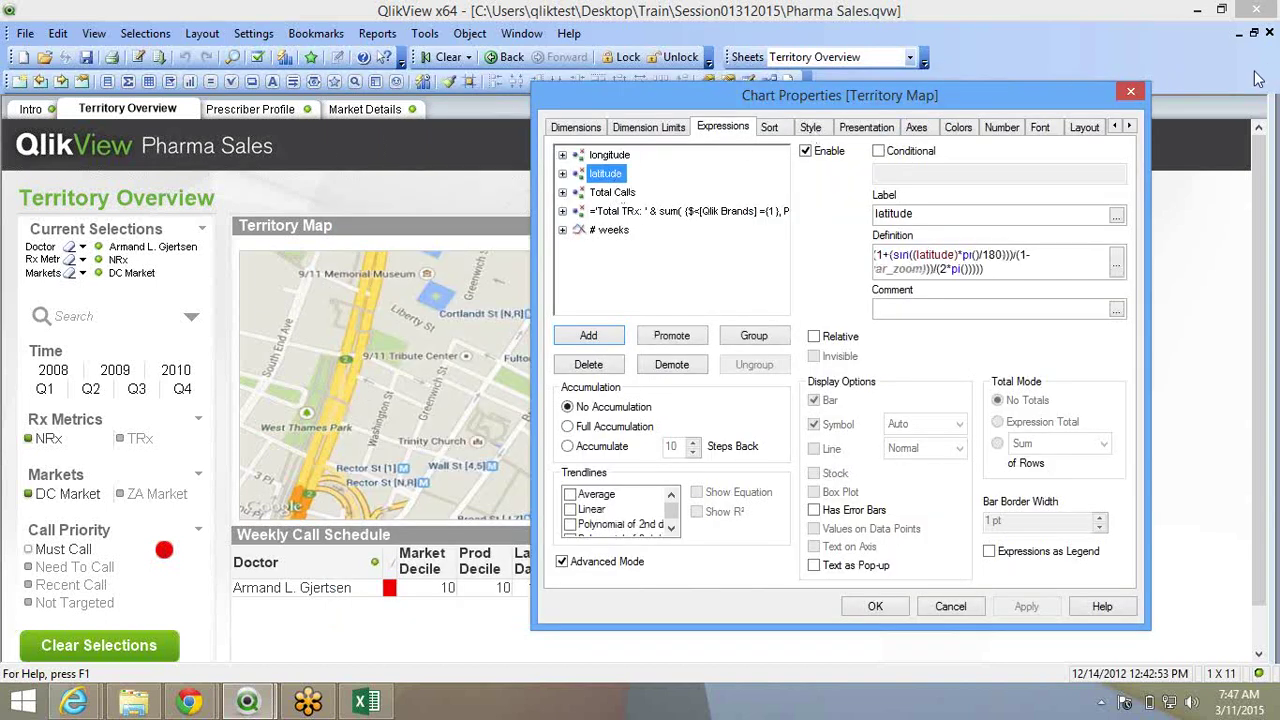
Open the expression behind the Territory Map's dynamic background image in its color settings.
{"action": "left_click", "coordinate": [886, 126]}
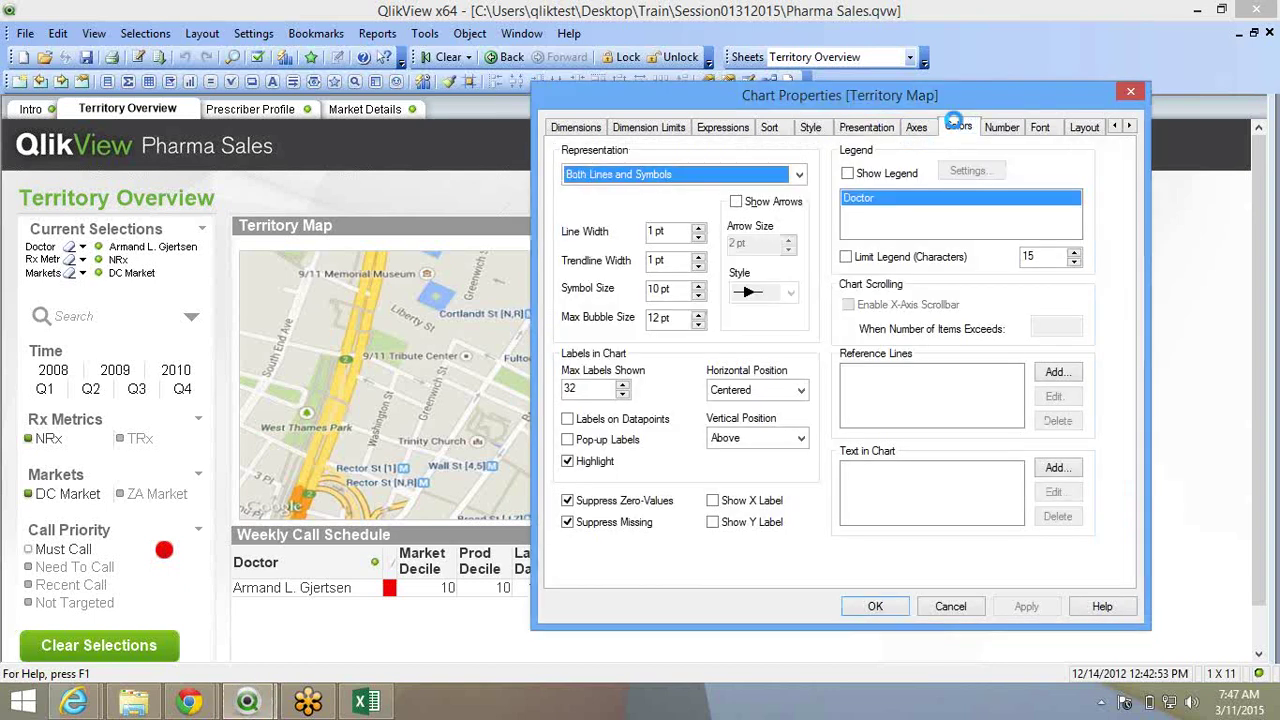
{"action": "left_click", "coordinate": [956, 127]}
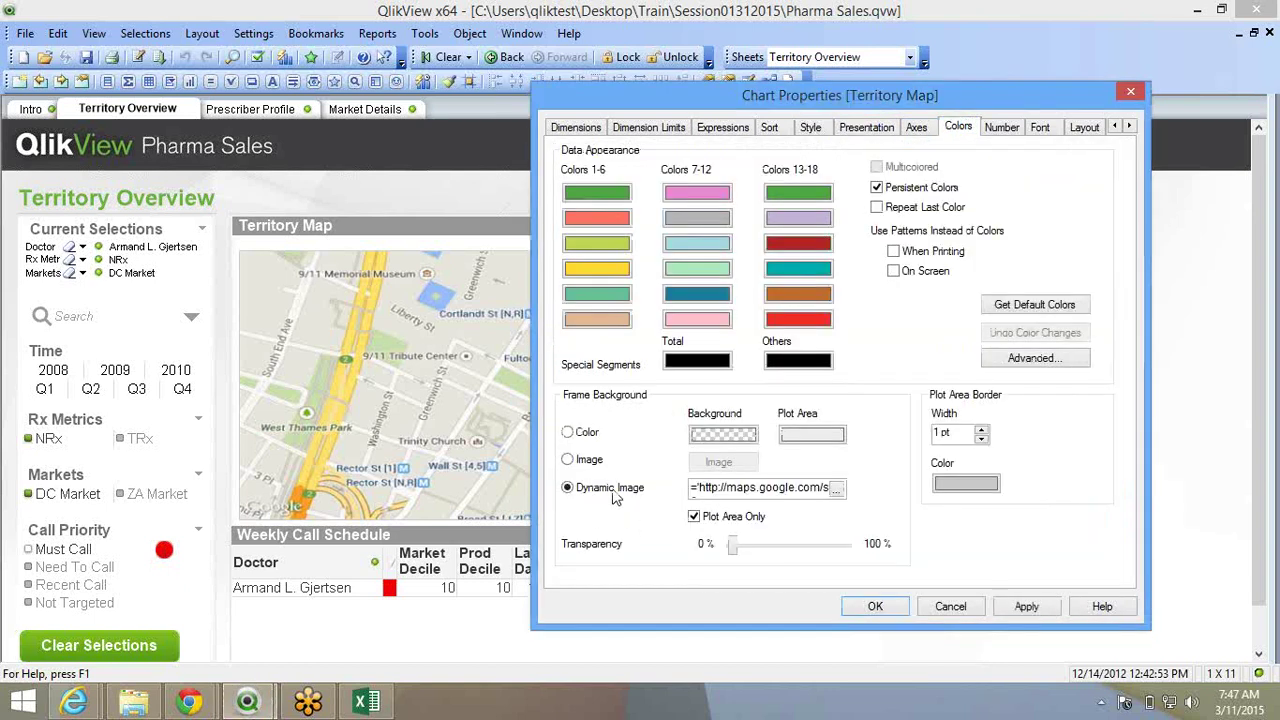
{"action": "left_click", "coordinate": [837, 489]}
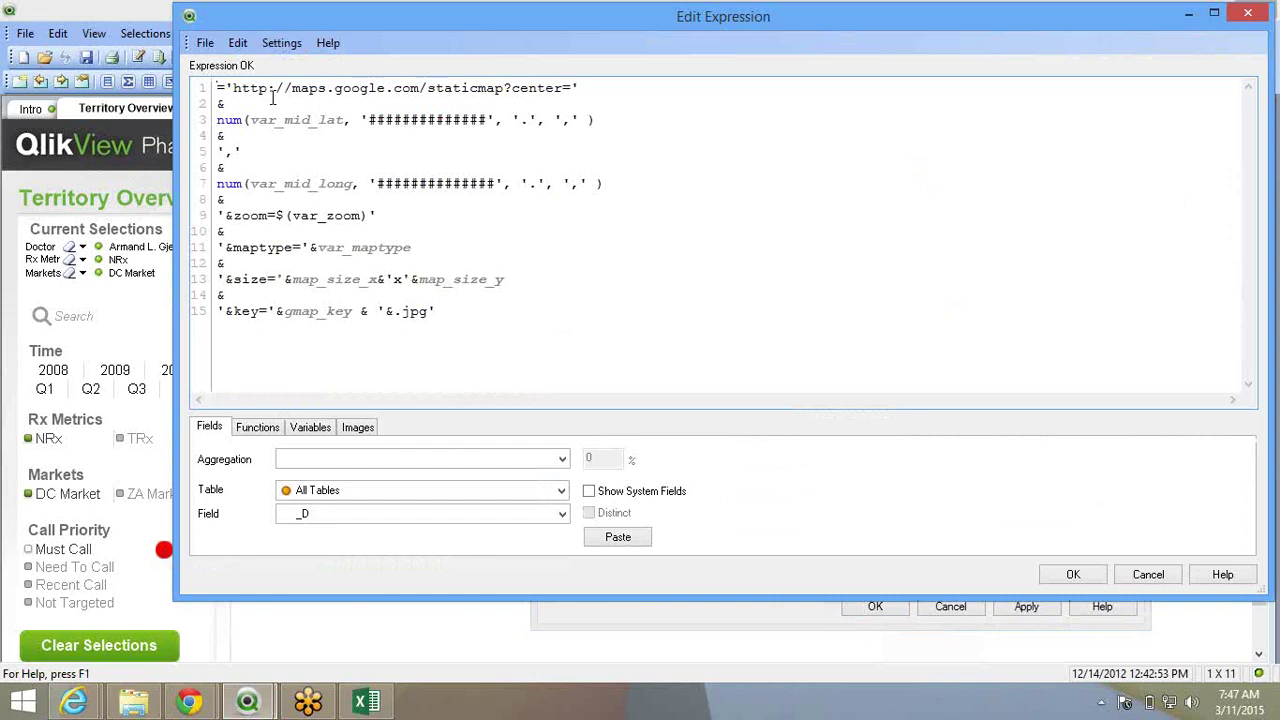
Examine the center coordinates, zoom, map size and gmap_key parts of the Google static map URL expression.
{"action": "triple_click", "coordinate": [218, 120]}
{"action": "double_click", "coordinate": [222, 184]}
{"action": "double_click", "coordinate": [274, 183]}
{"action": "left_click", "coordinate": [304, 225]}
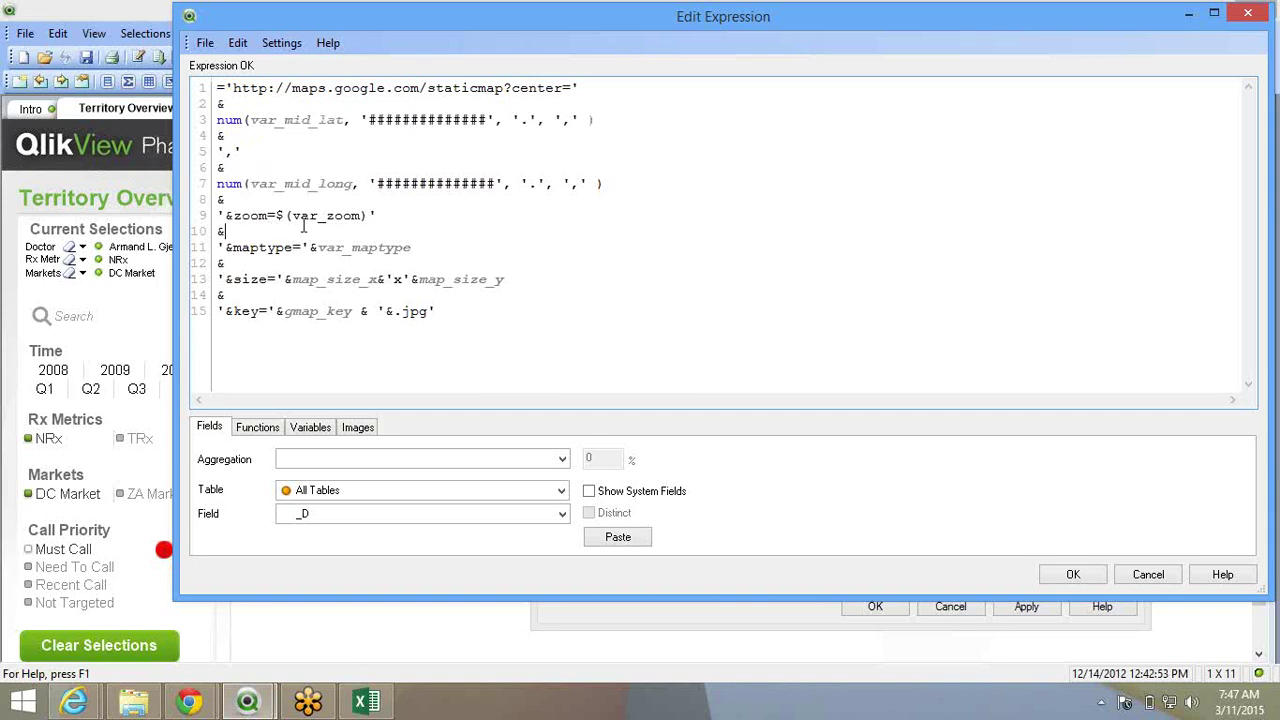
{"action": "double_click", "coordinate": [336, 279]}
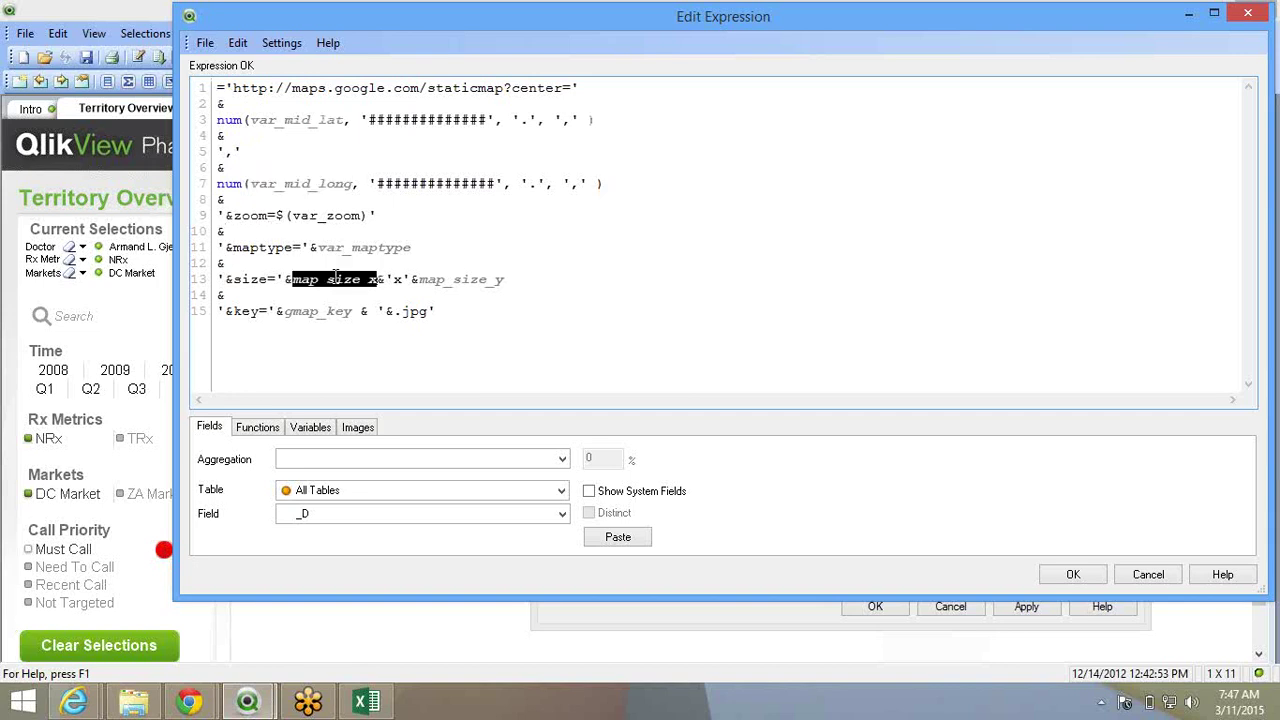
{"action": "double_click", "coordinate": [452, 280]}
{"action": "left_click", "coordinate": [334, 313]}
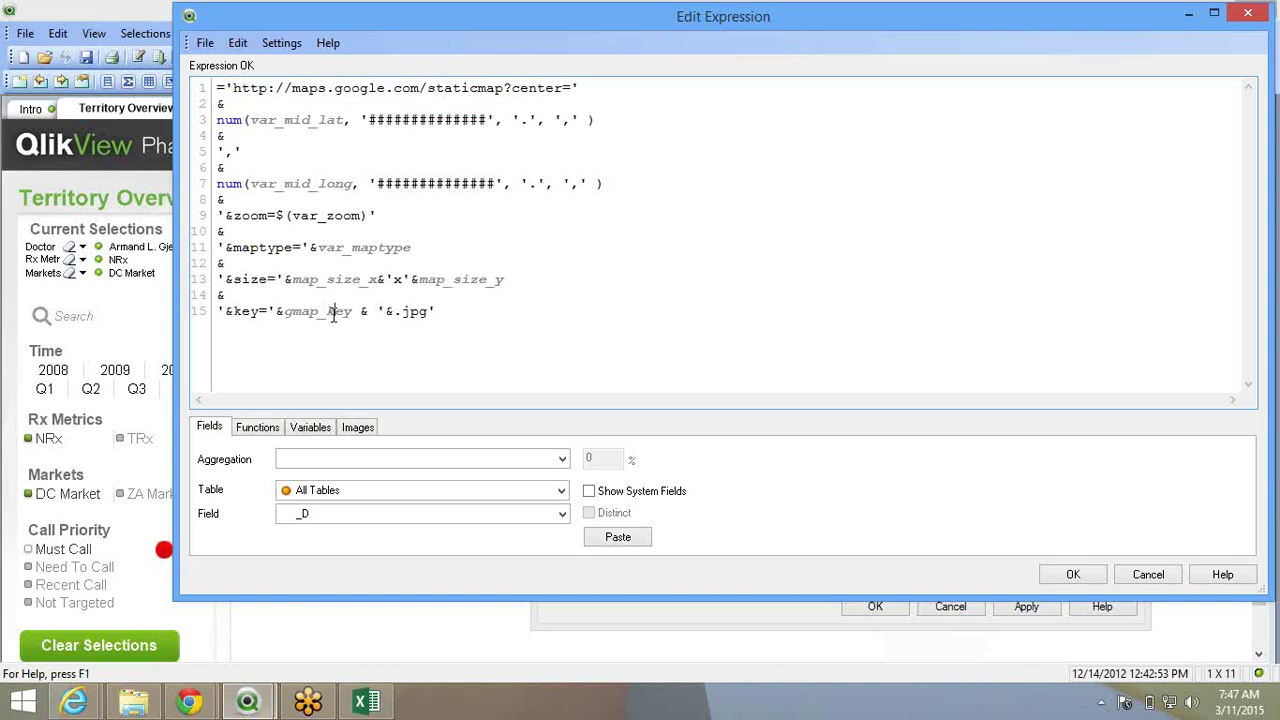
{"action": "double_click", "coordinate": [330, 312]}
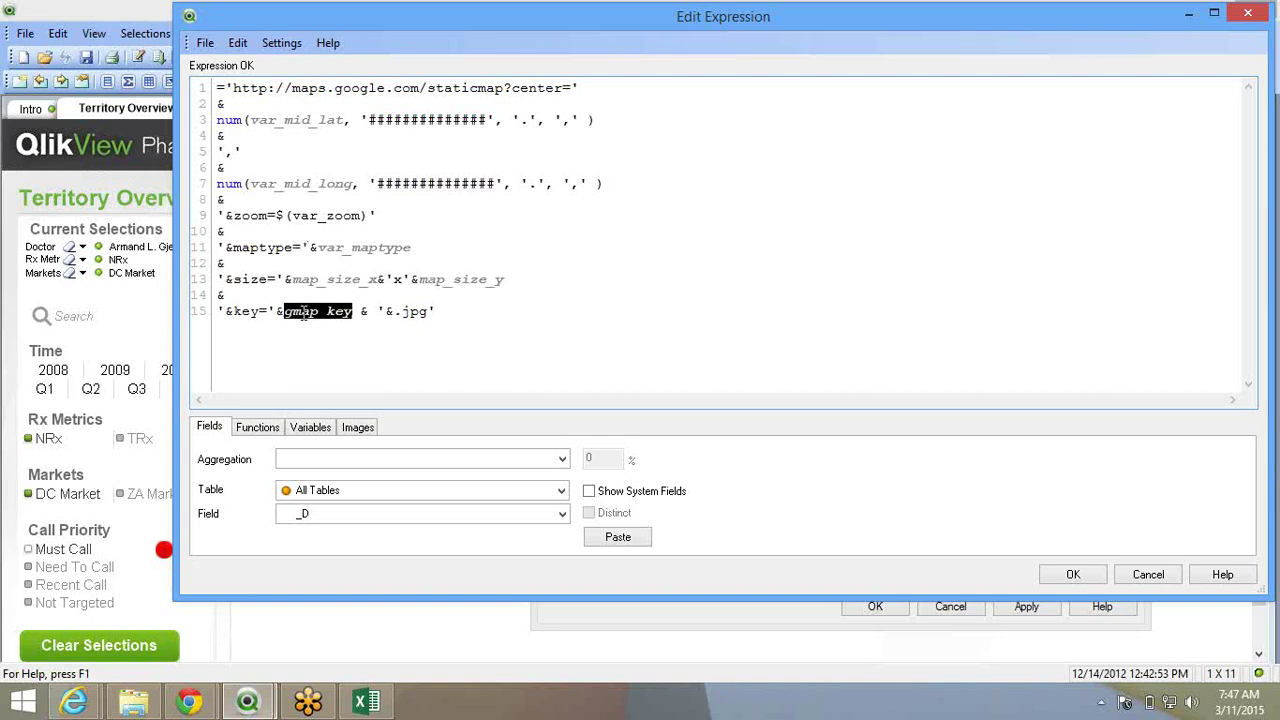
Switch to the Static Maps API V2 Developer Guide in Chrome and browse its sections back to the introduction.
{"action": "left_click", "coordinate": [183, 705]}
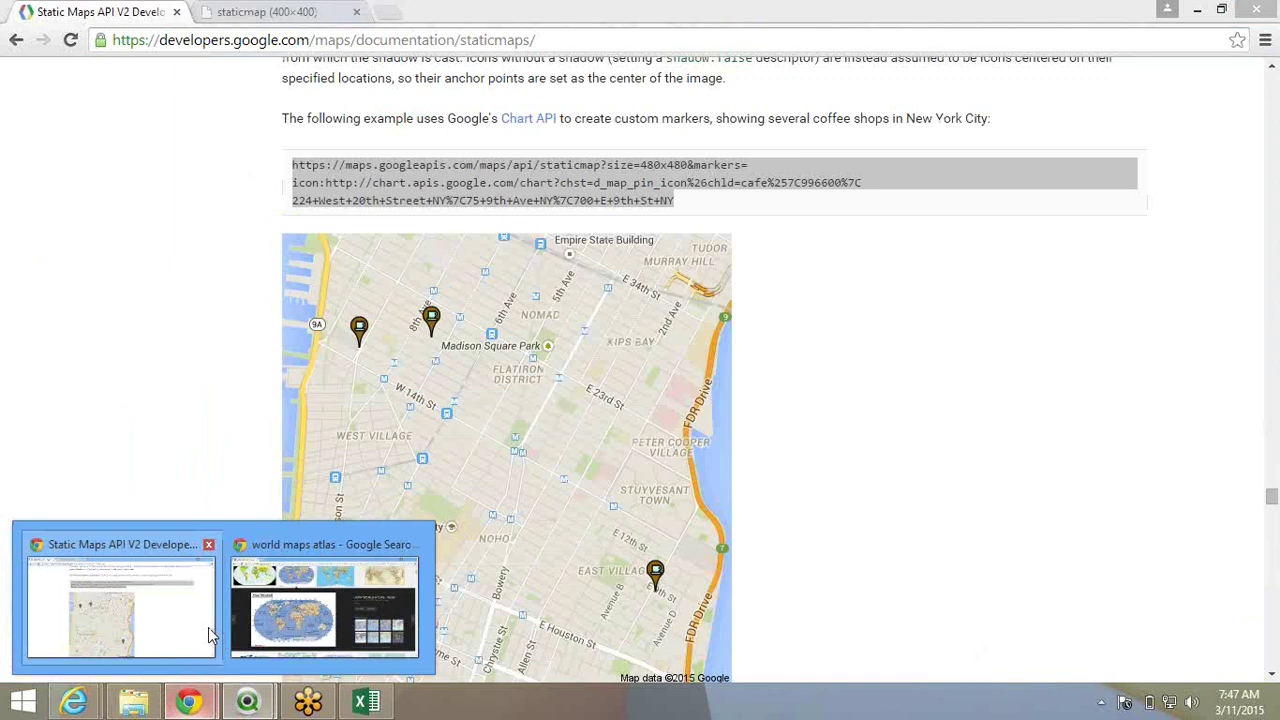
{"action": "left_click", "coordinate": [208, 627]}
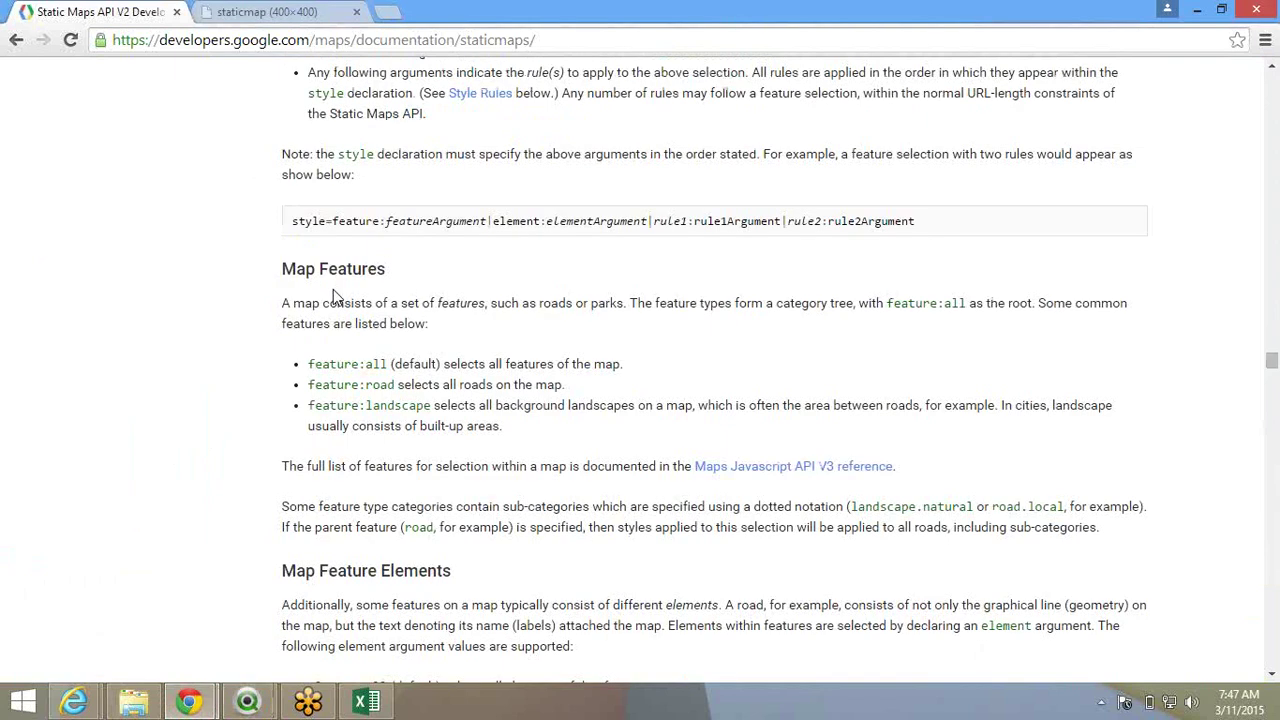
{"action": "scroll", "coordinate": [333, 289], "scroll_direction": "up", "scroll_amount": 15}
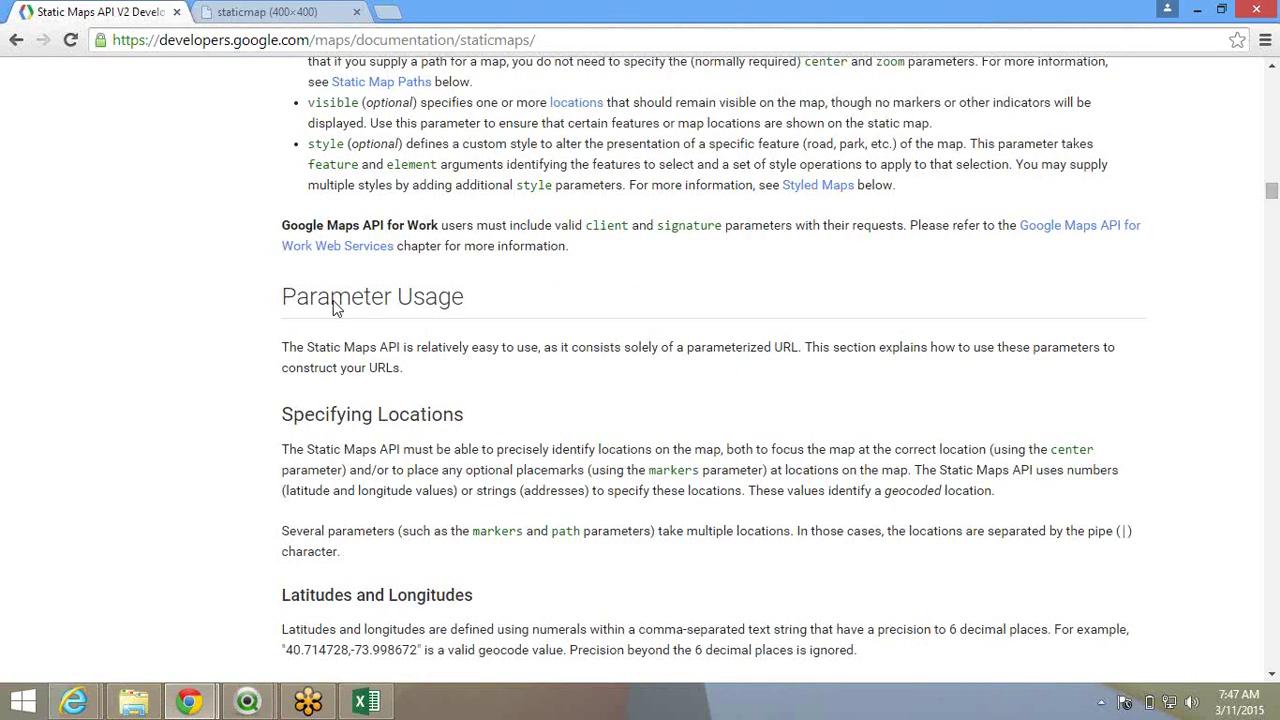
{"action": "scroll", "coordinate": [336, 308], "scroll_direction": "up", "scroll_amount": 10}
{"action": "scroll", "coordinate": [336, 308], "scroll_direction": "down", "scroll_amount": 20}
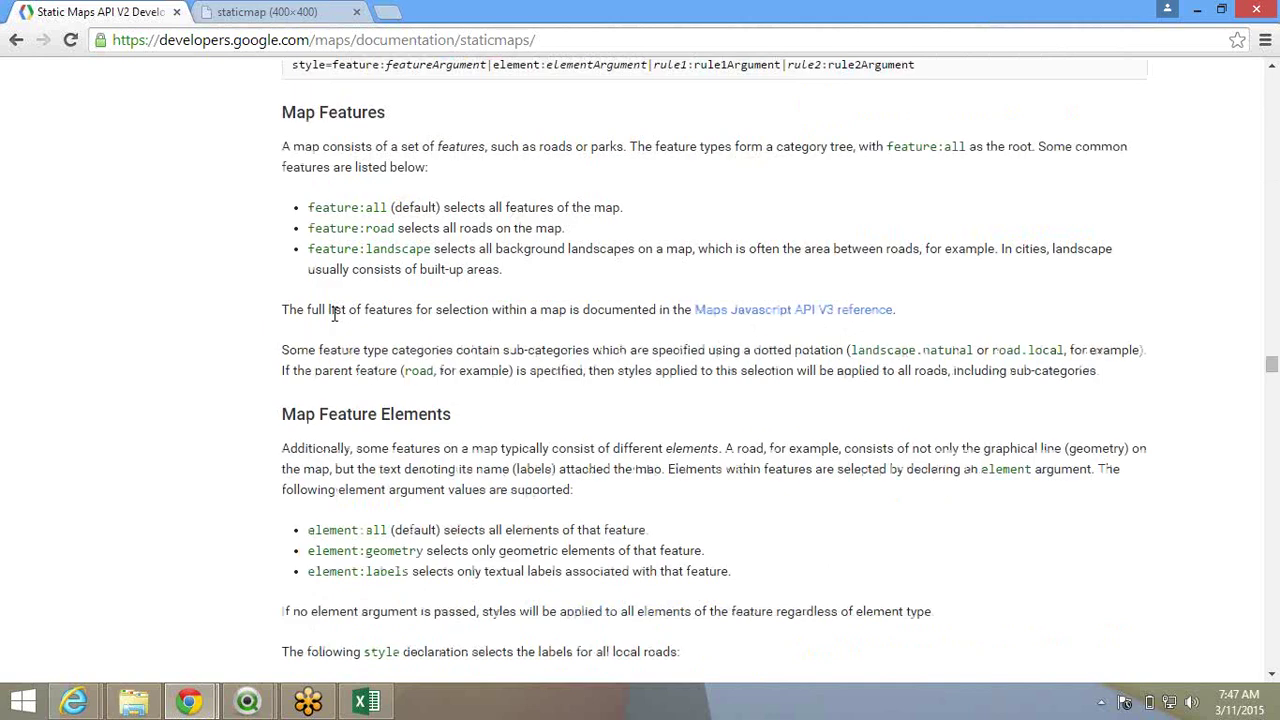
{"action": "scroll", "coordinate": [335, 310], "scroll_direction": "up", "scroll_amount": 10}
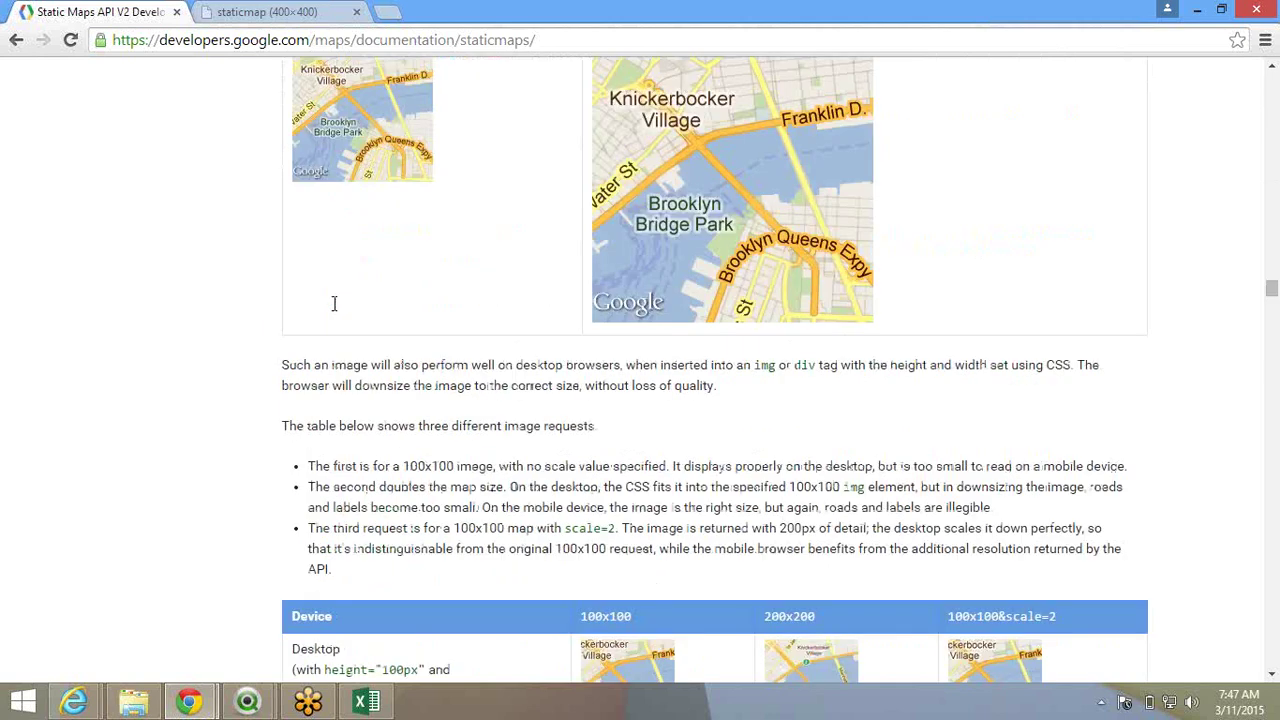
{"action": "scroll", "coordinate": [336, 308], "scroll_direction": "up", "scroll_amount": 5}
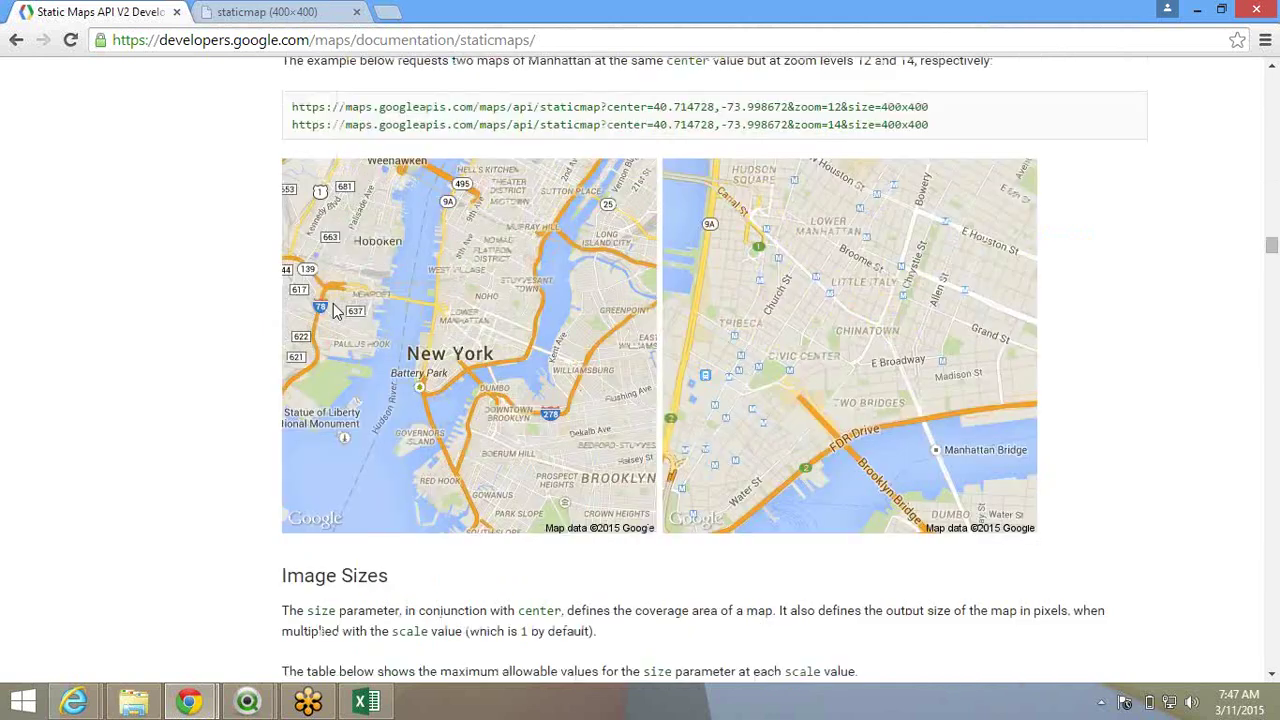
{"action": "scroll", "coordinate": [336, 308], "scroll_direction": "up", "scroll_amount": 10}
{"action": "scroll", "coordinate": [335, 307], "scroll_direction": "up", "scroll_amount": 10}
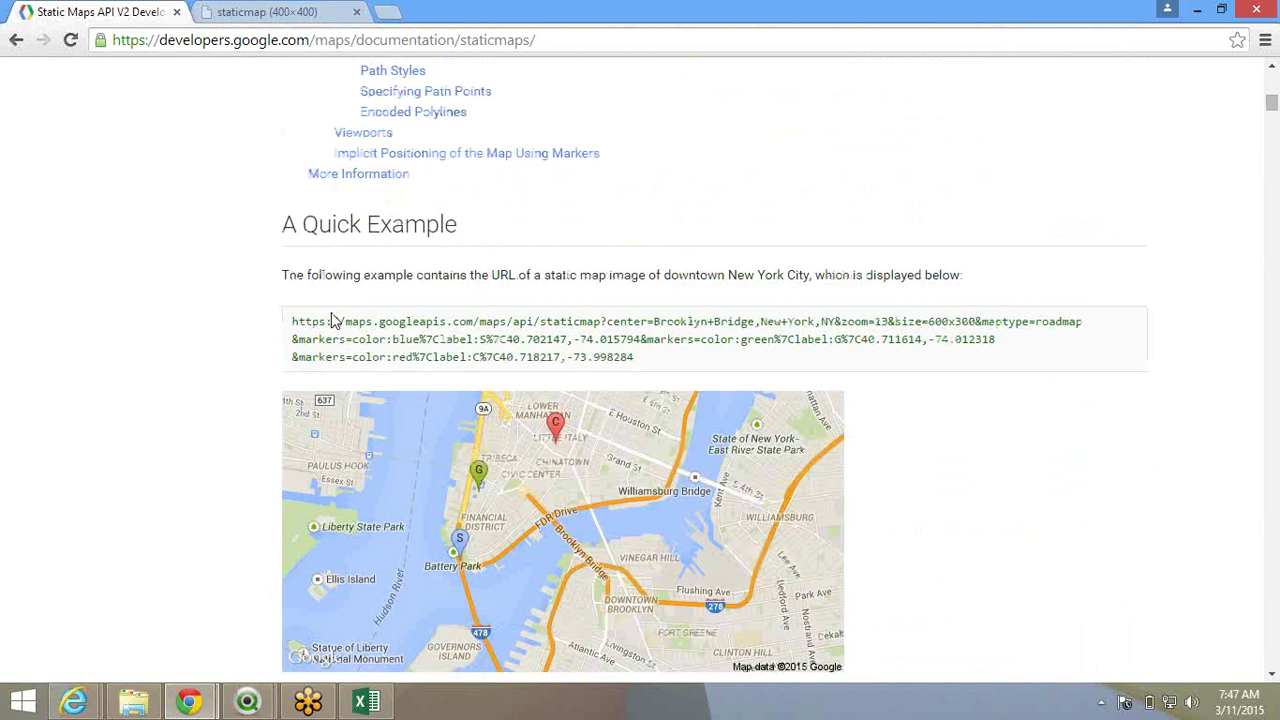
{"action": "scroll", "coordinate": [335, 318], "scroll_direction": "down", "scroll_amount": 5}
{"action": "scroll", "coordinate": [336, 318], "scroll_direction": "up", "scroll_amount": 5}
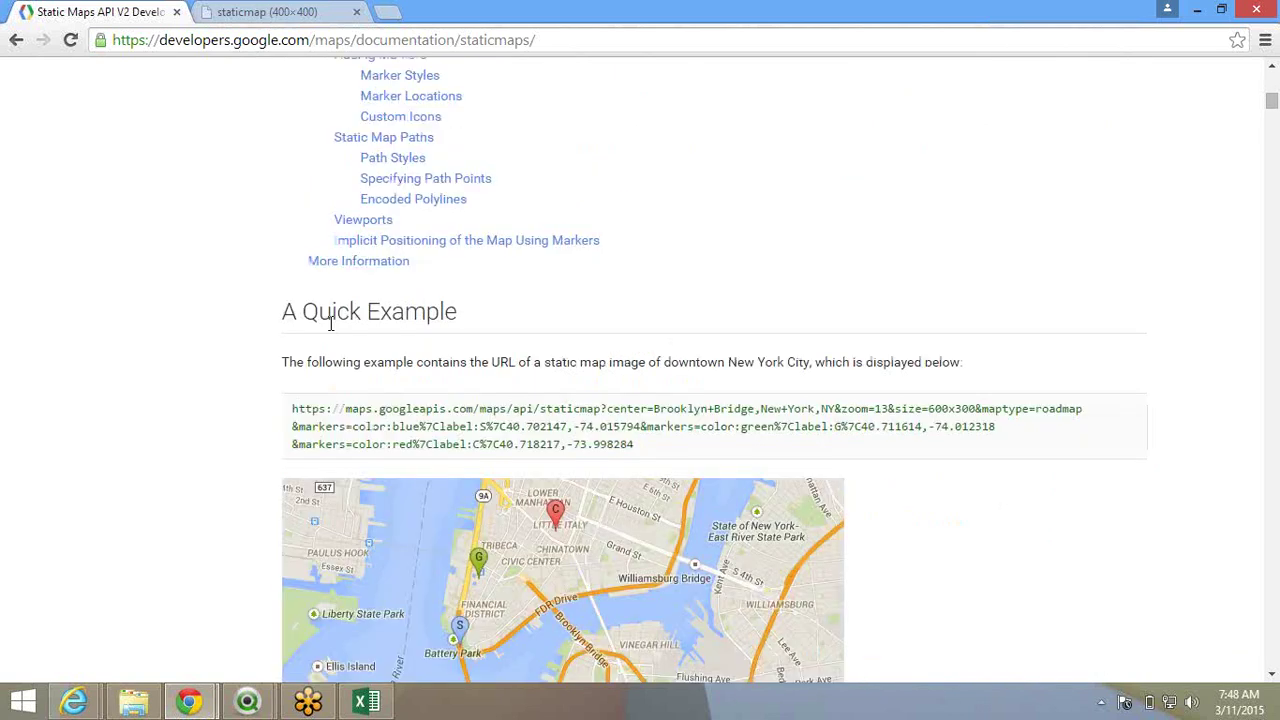
{"action": "scroll", "coordinate": [331, 322], "scroll_direction": "up", "scroll_amount": 7}
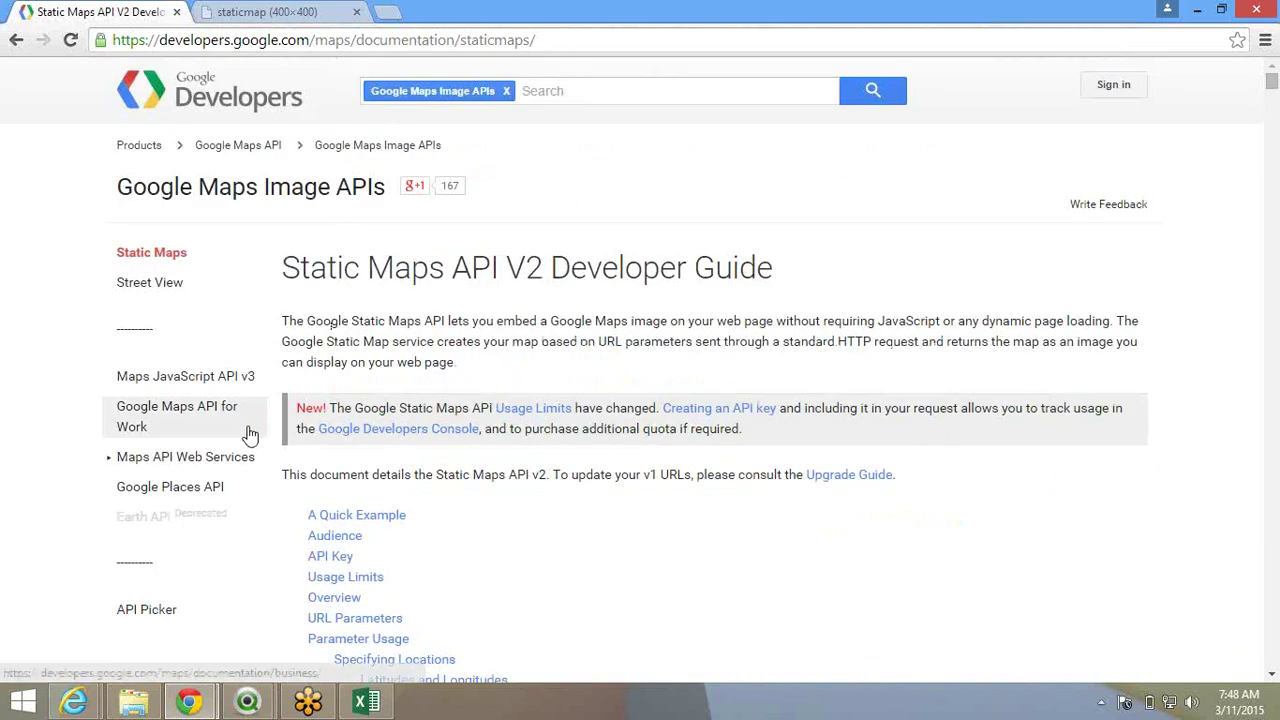
Open the guide's API Key section, and return to QlikView to close the background image expression and the Territory Map's properties.
{"action": "left_click", "coordinate": [332, 564]}
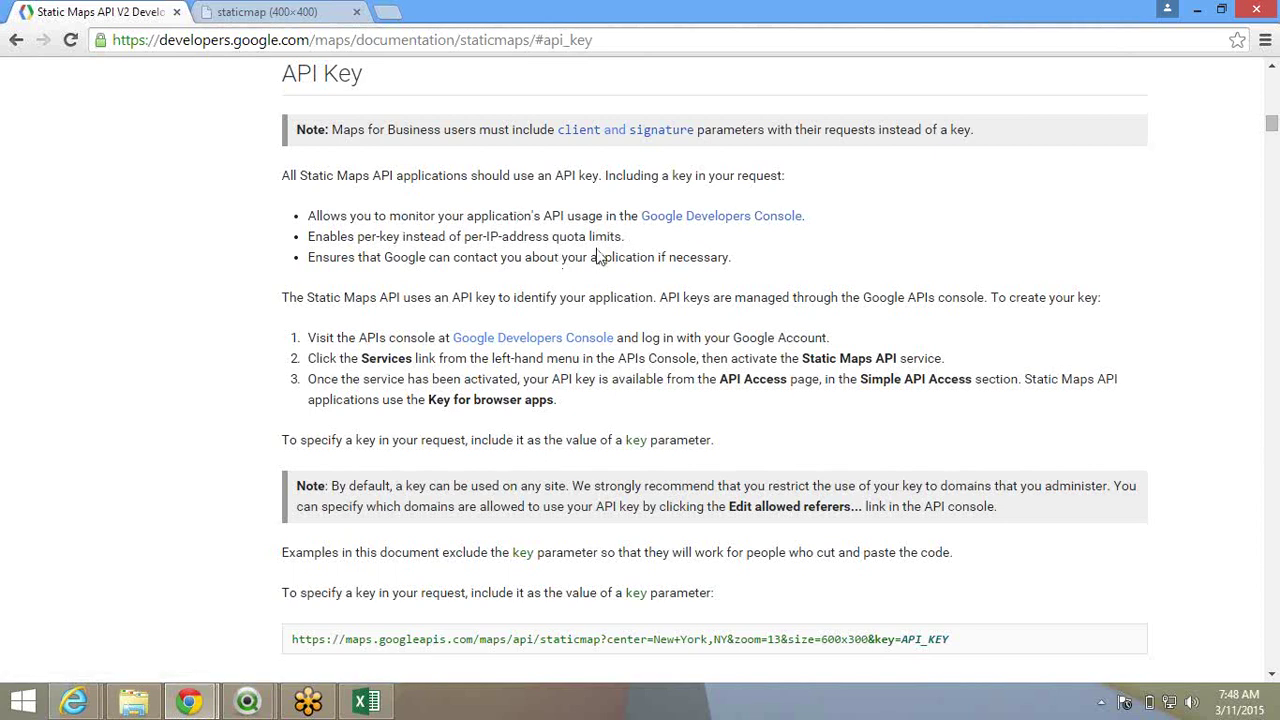
{"action": "key", "text": "alt+Tab"}
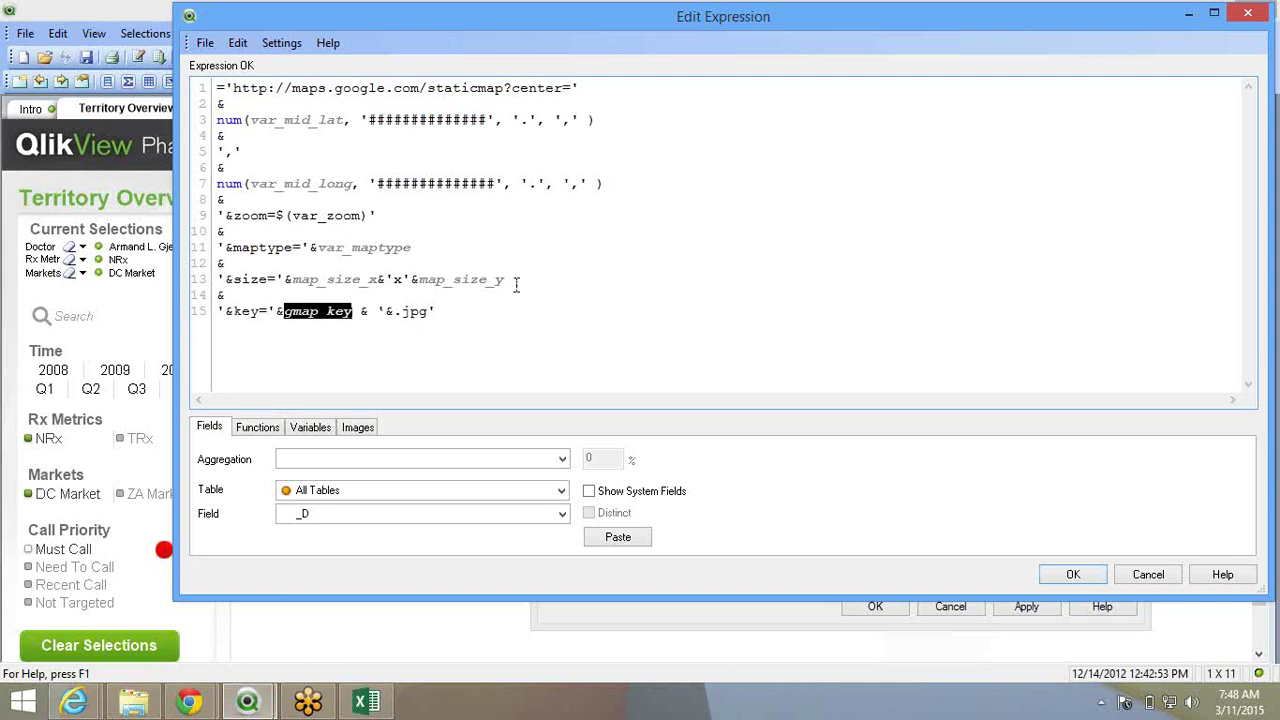
{"action": "left_click", "coordinate": [1074, 575]}
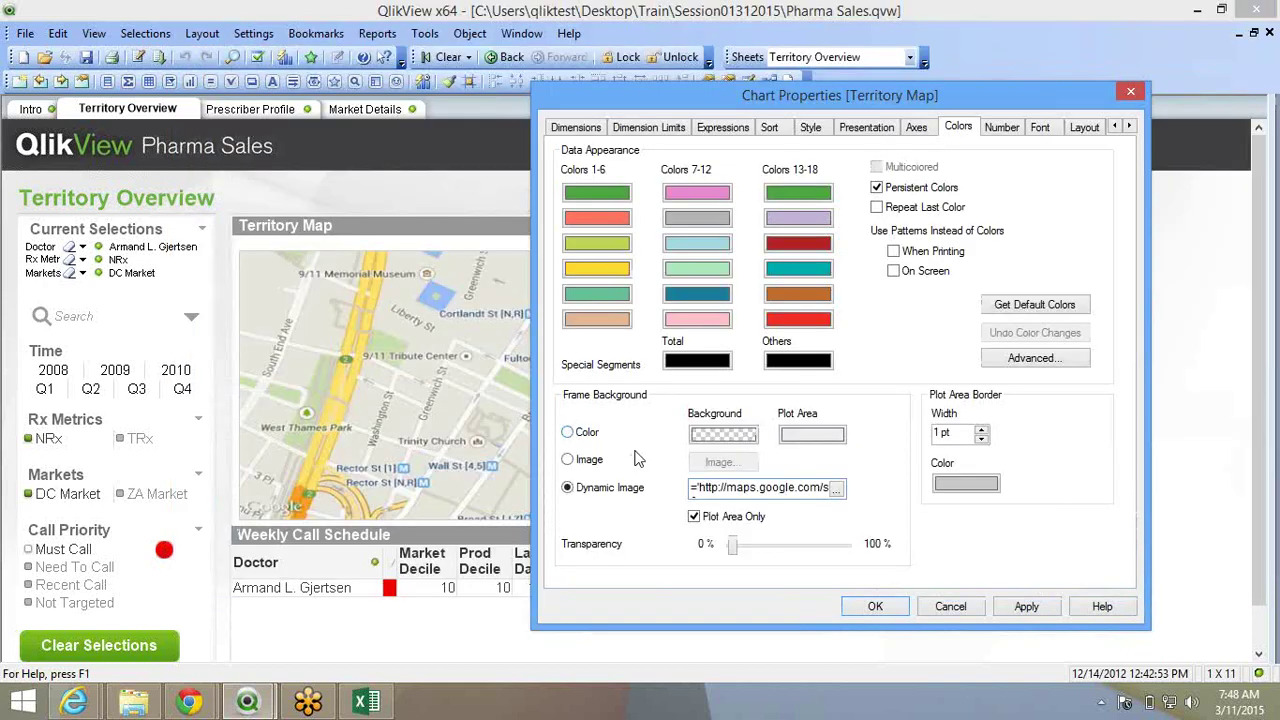
{"action": "left_click", "coordinate": [930, 609]}
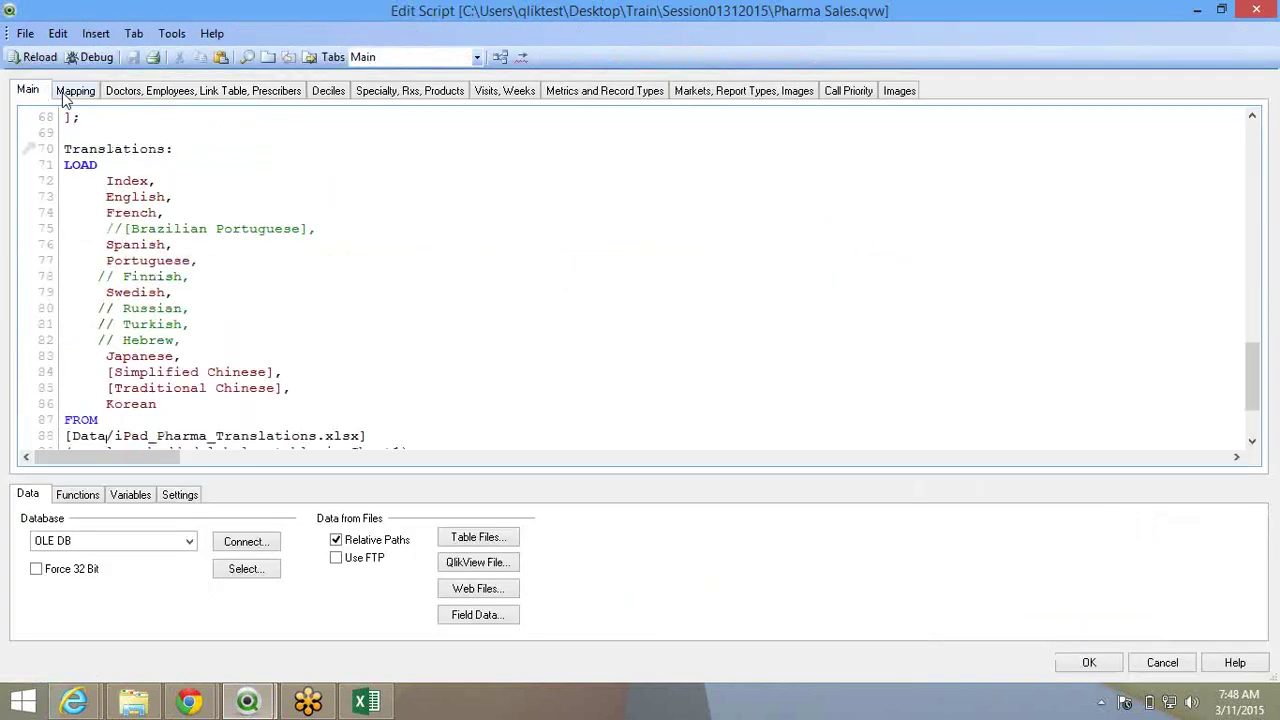
Locate the Google Maps key definition, gmap_key, in the Main section of the load script and highlight it.
{"action": "scroll", "coordinate": [205, 229], "scroll_direction": "up", "scroll_amount": 7}
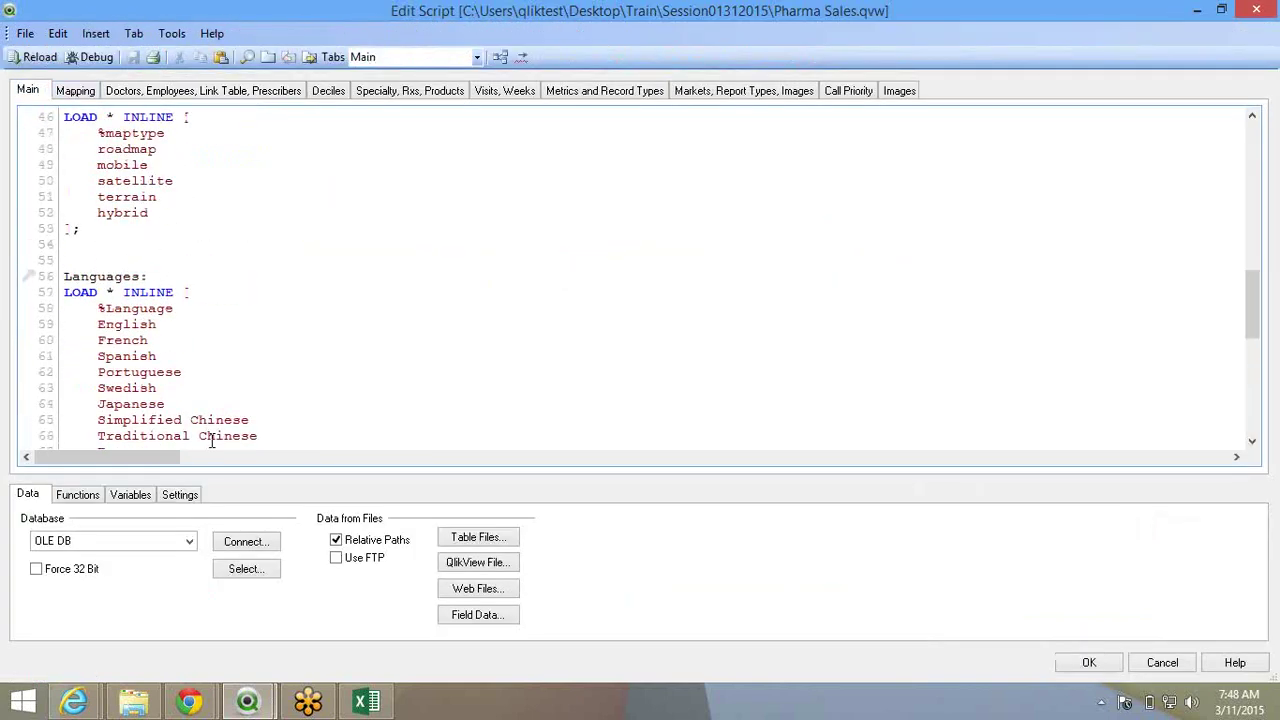
{"action": "scroll", "coordinate": [211, 441], "scroll_direction": "up", "scroll_amount": 4}
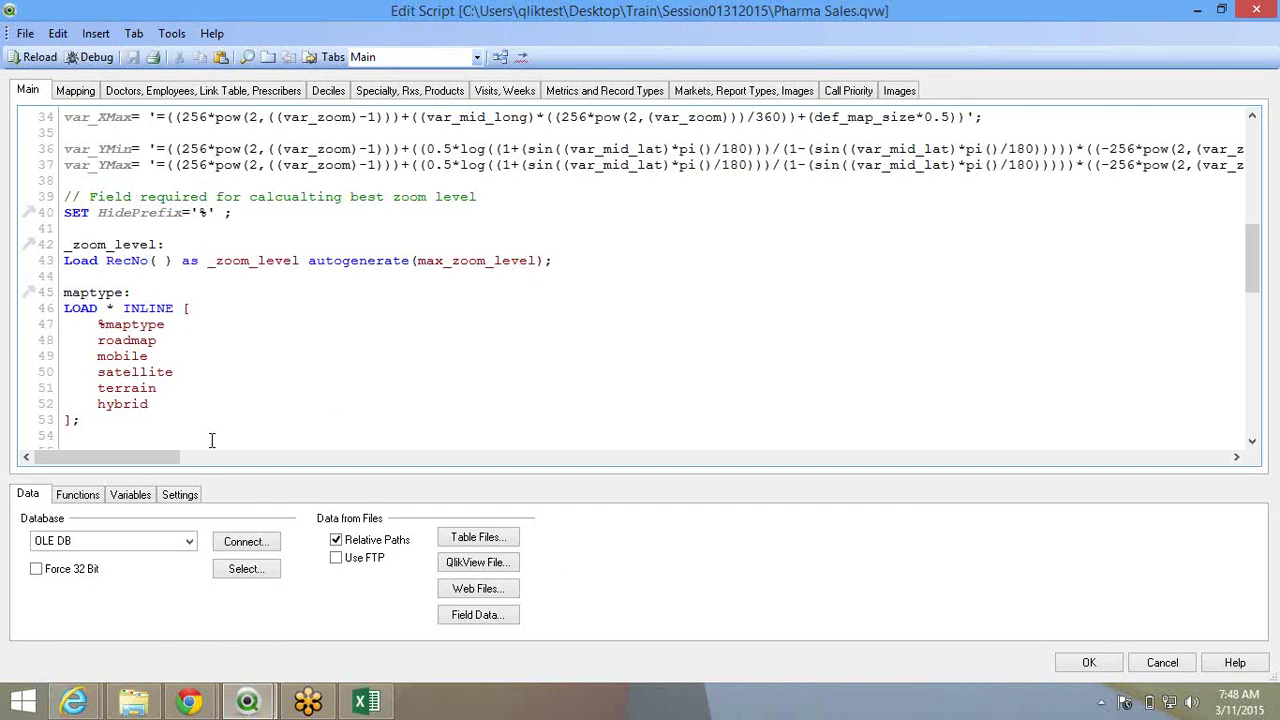
{"action": "scroll", "coordinate": [211, 441], "scroll_direction": "up", "scroll_amount": 7}
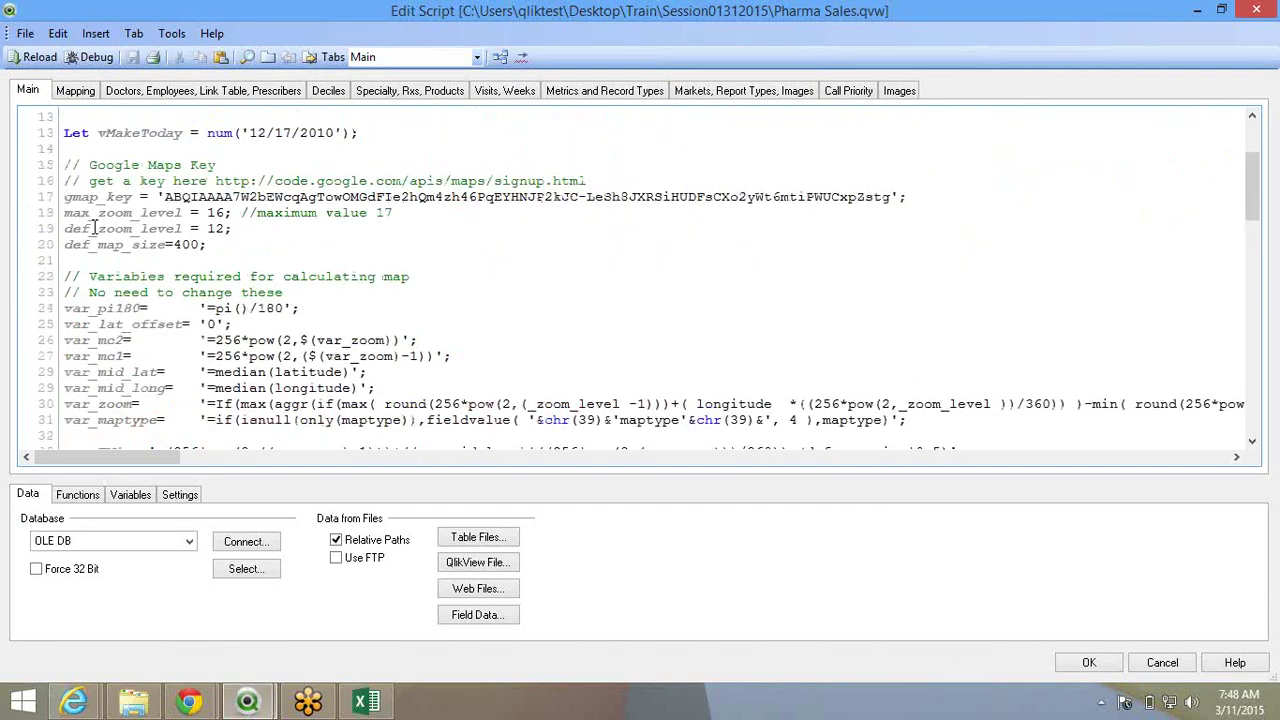
{"action": "scroll", "coordinate": [95, 228], "scroll_direction": "up", "scroll_amount": 2}
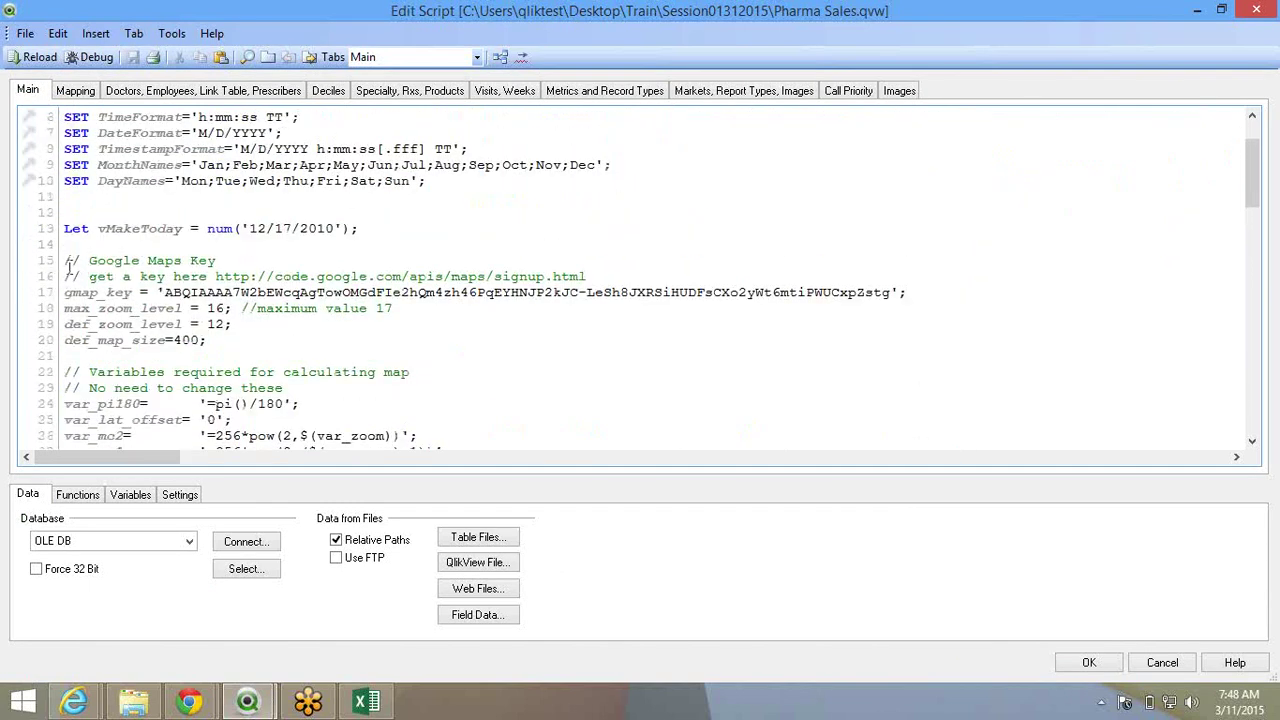
{"action": "left_click_drag", "start_coordinate": [67, 262], "coordinate": [307, 293]}
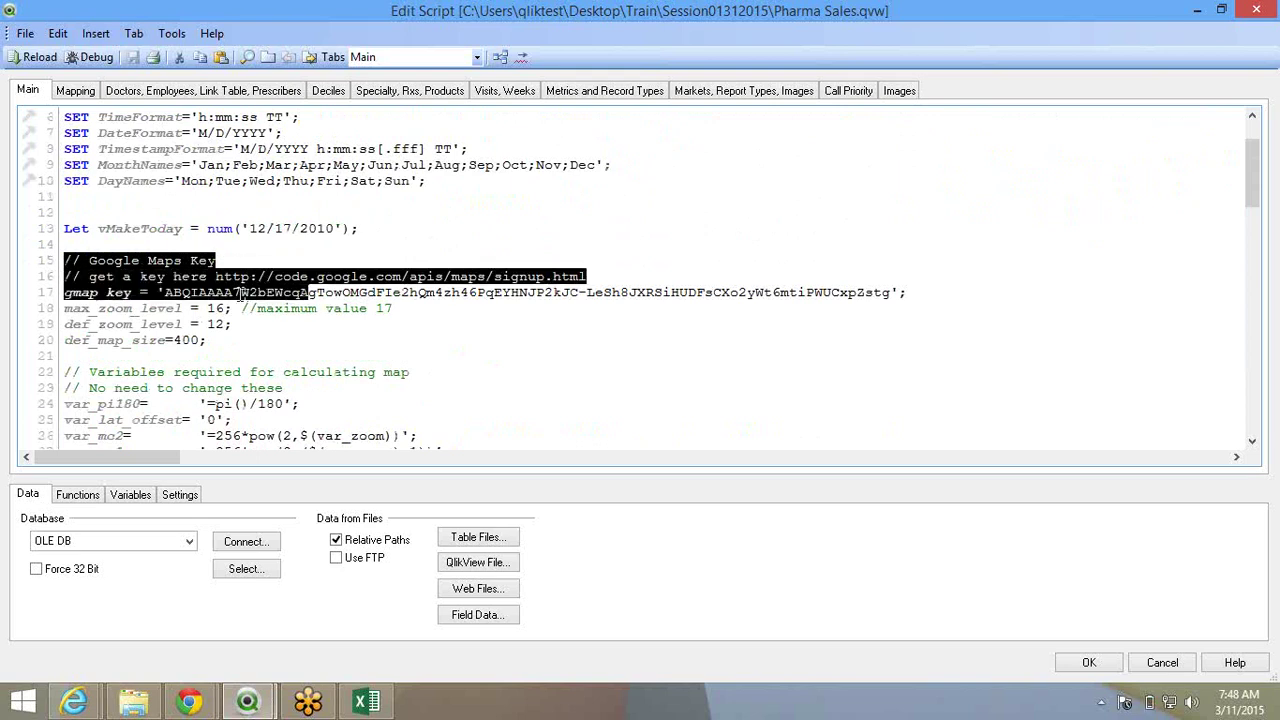
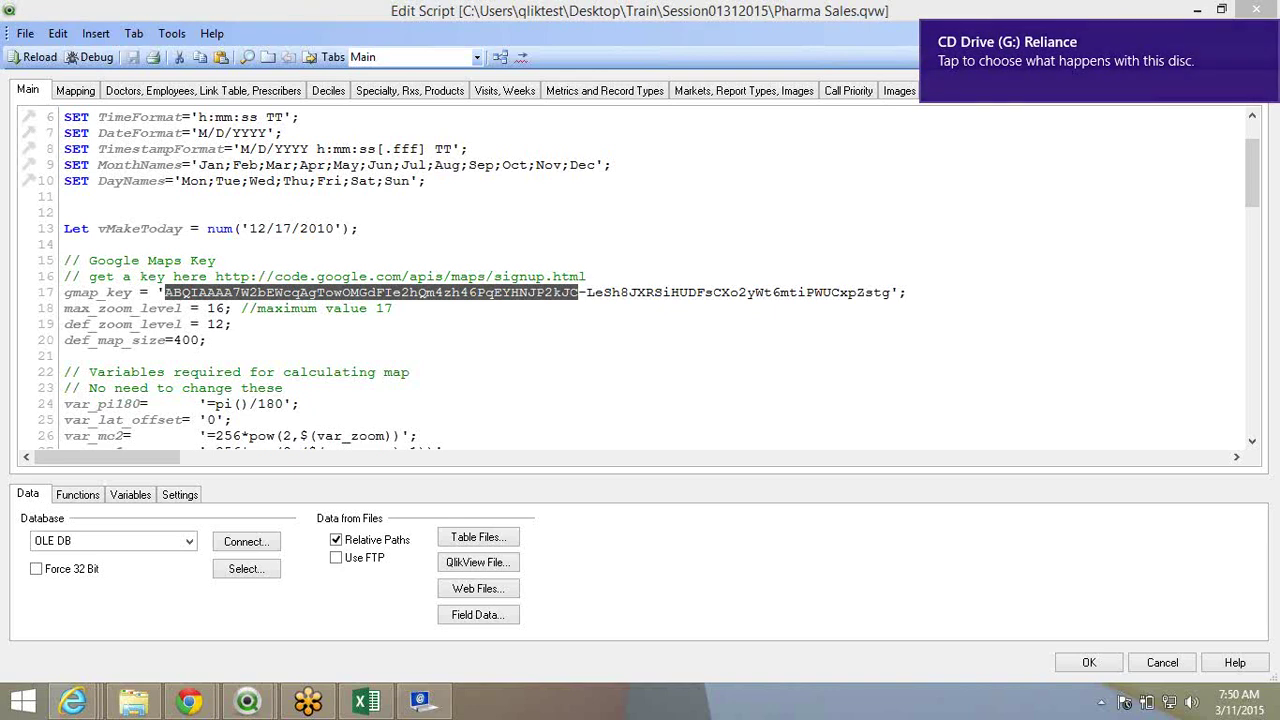
Point out the gmap_key variable and highlight the API key value assigned to it in the script.
{"action": "left_click", "coordinate": [709, 163]}
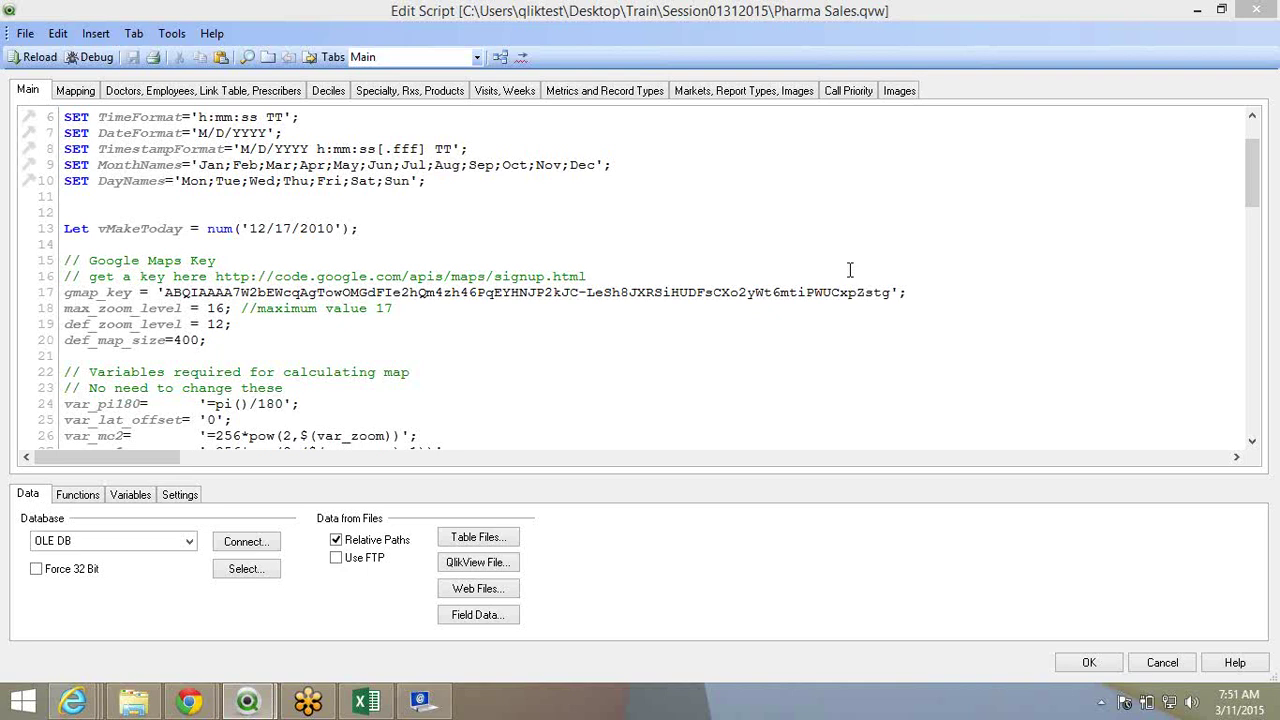
{"action": "left_click", "coordinate": [981, 23]}
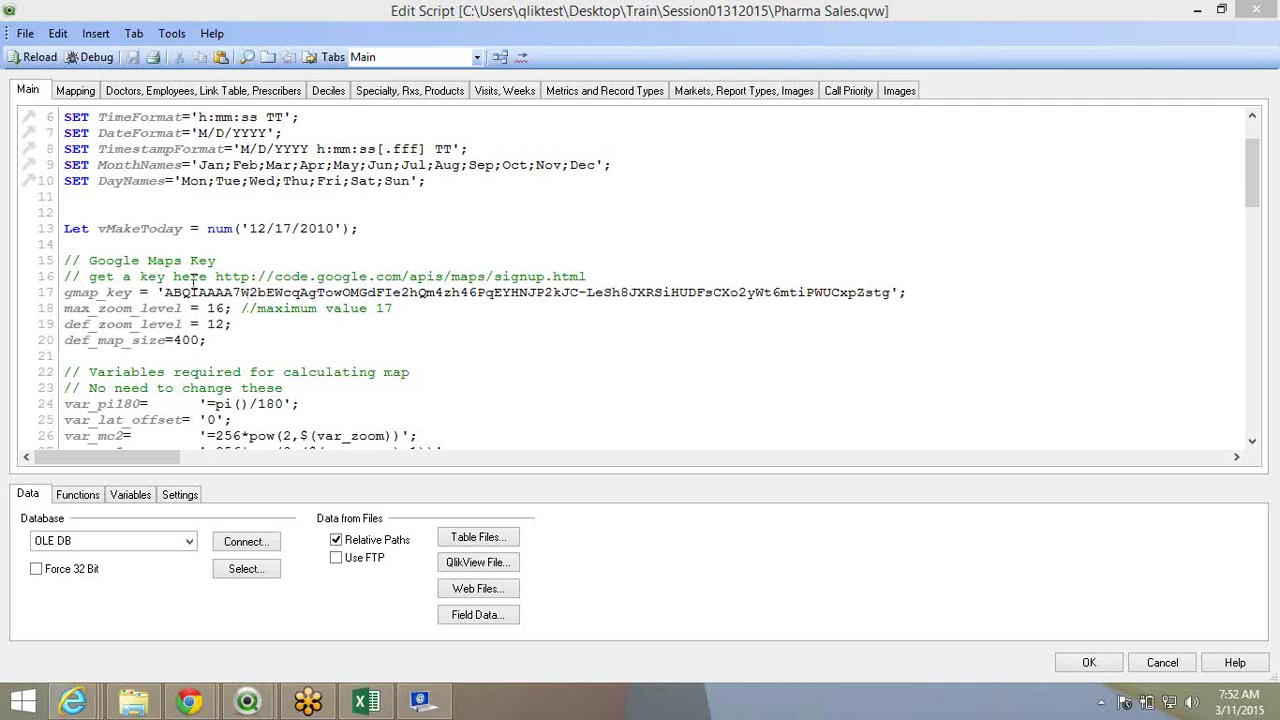
{"action": "double_click", "coordinate": [298, 294]}
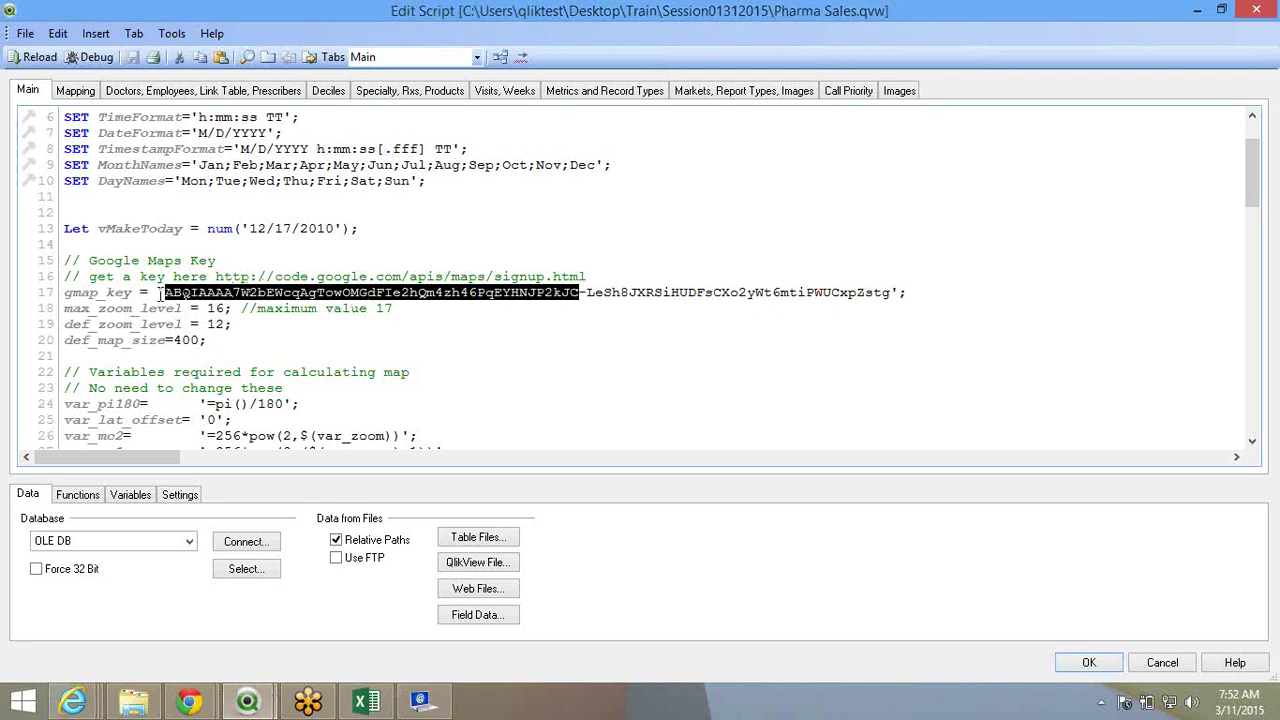
{"action": "left_click", "coordinate": [95, 292]}
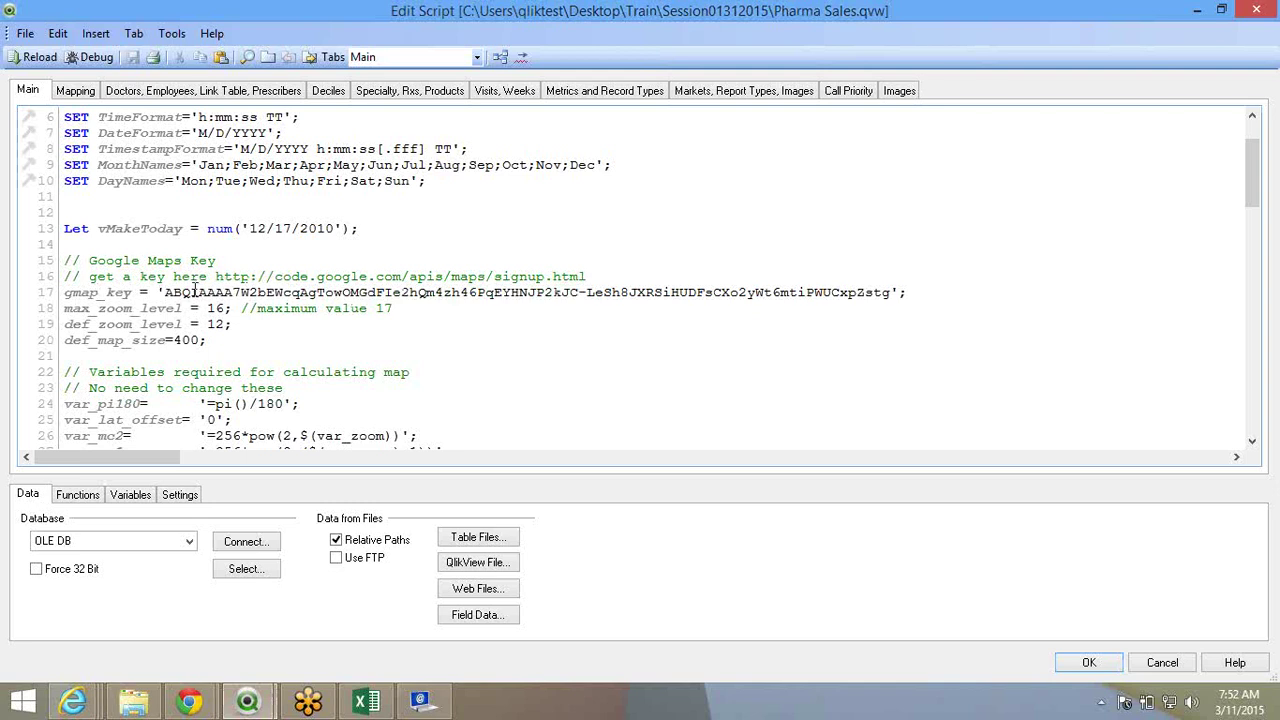
{"action": "double_click", "coordinate": [196, 290]}
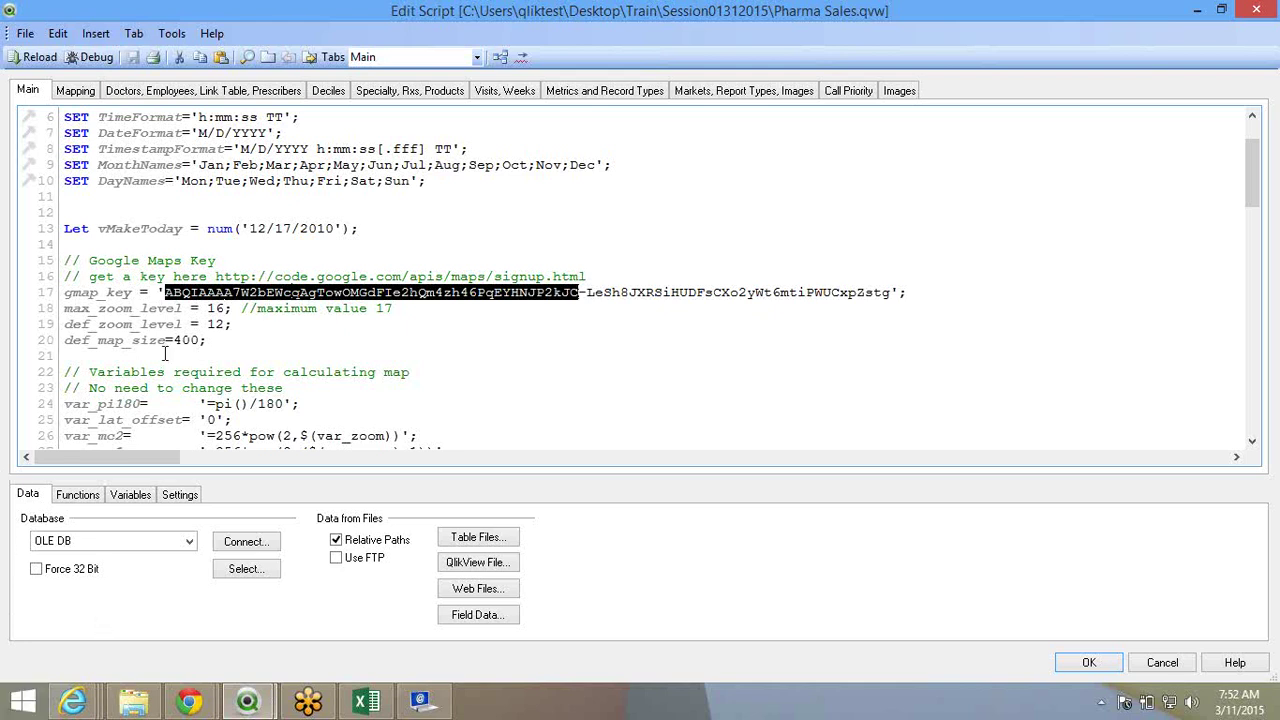
Examine how var_mid_lat and var_mid_long are defined with the median of latitude and longitude.
{"action": "scroll", "coordinate": [166, 345], "scroll_direction": "down", "scroll_amount": 1}
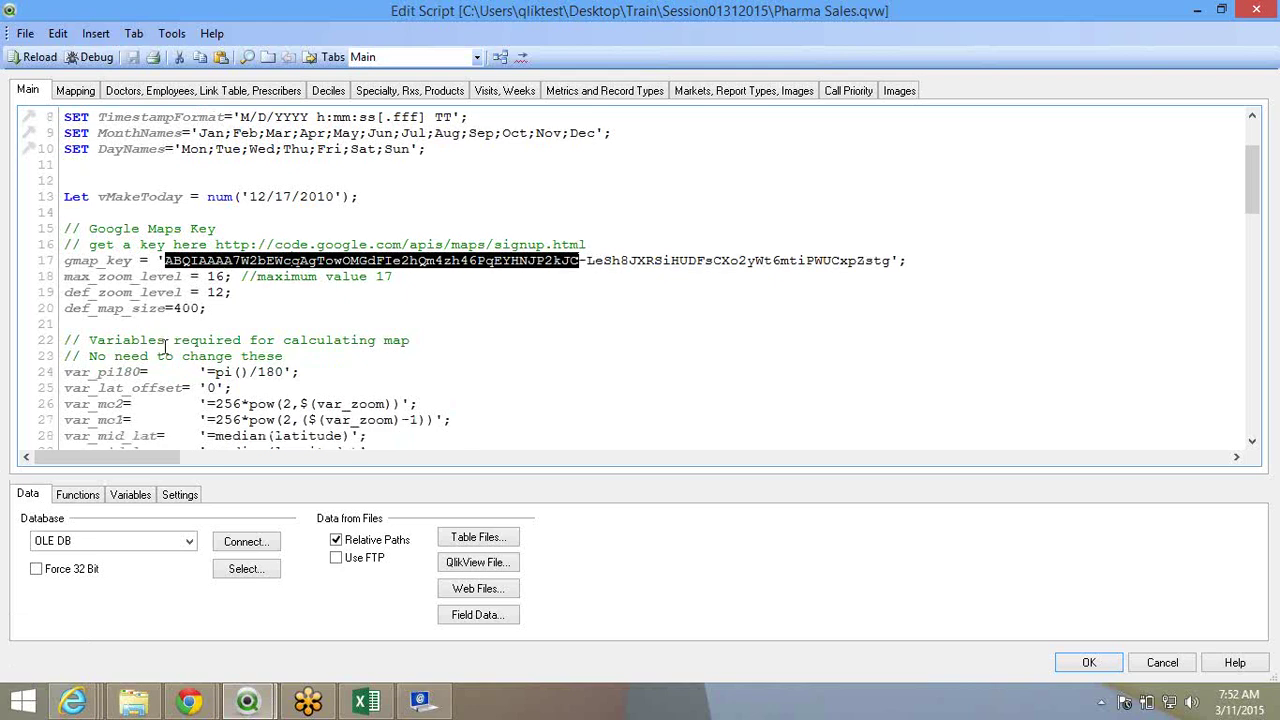
{"action": "scroll", "coordinate": [166, 340], "scroll_direction": "down", "scroll_amount": 4}
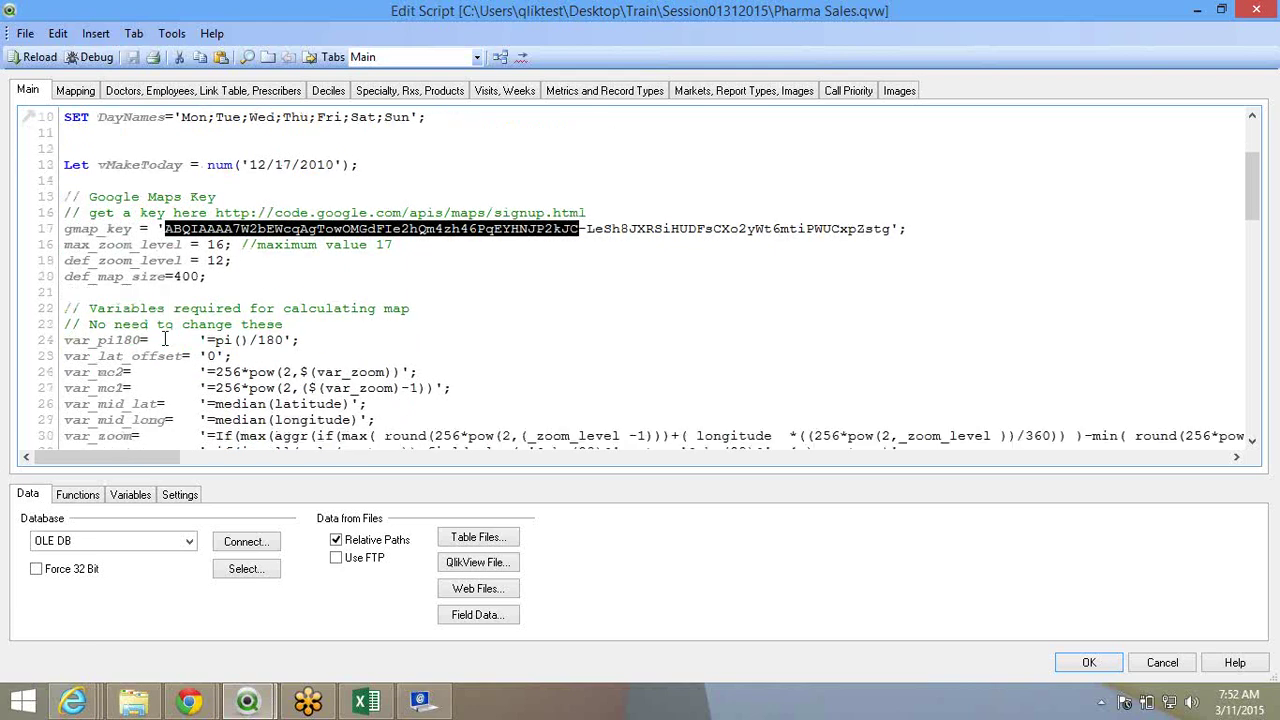
{"action": "double_click", "coordinate": [86, 308]}
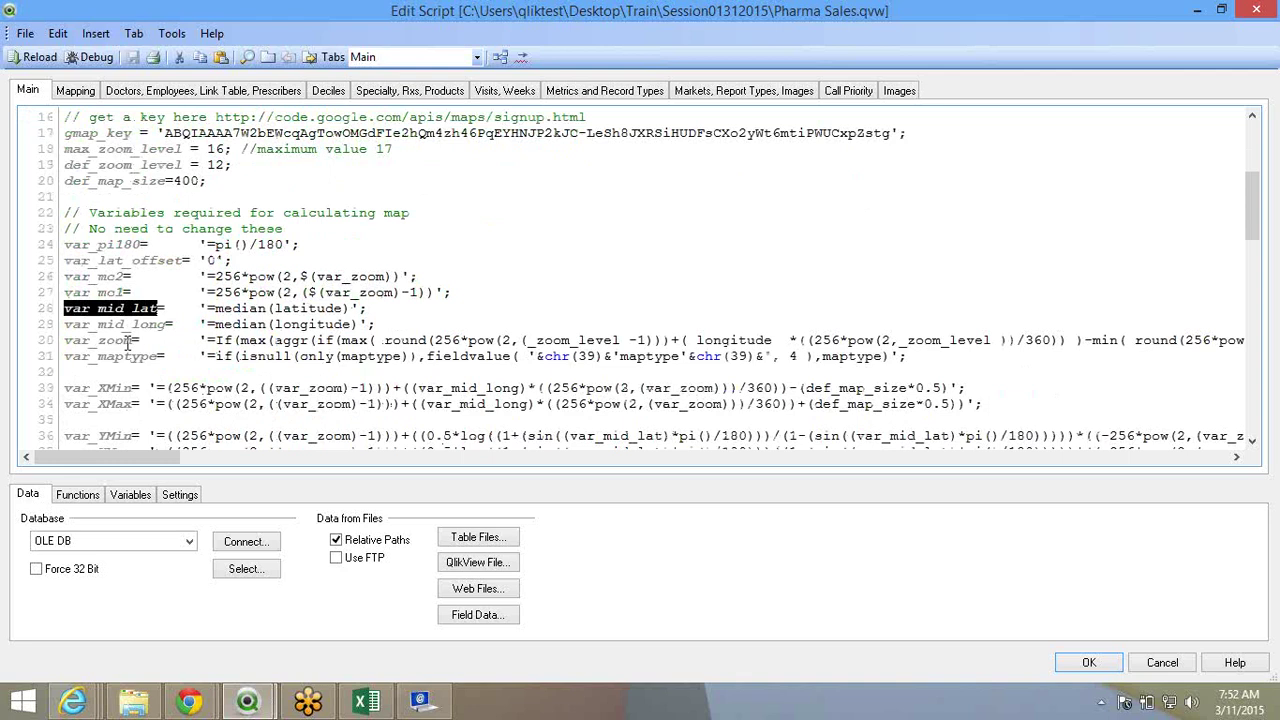
{"action": "double_click", "coordinate": [120, 325]}
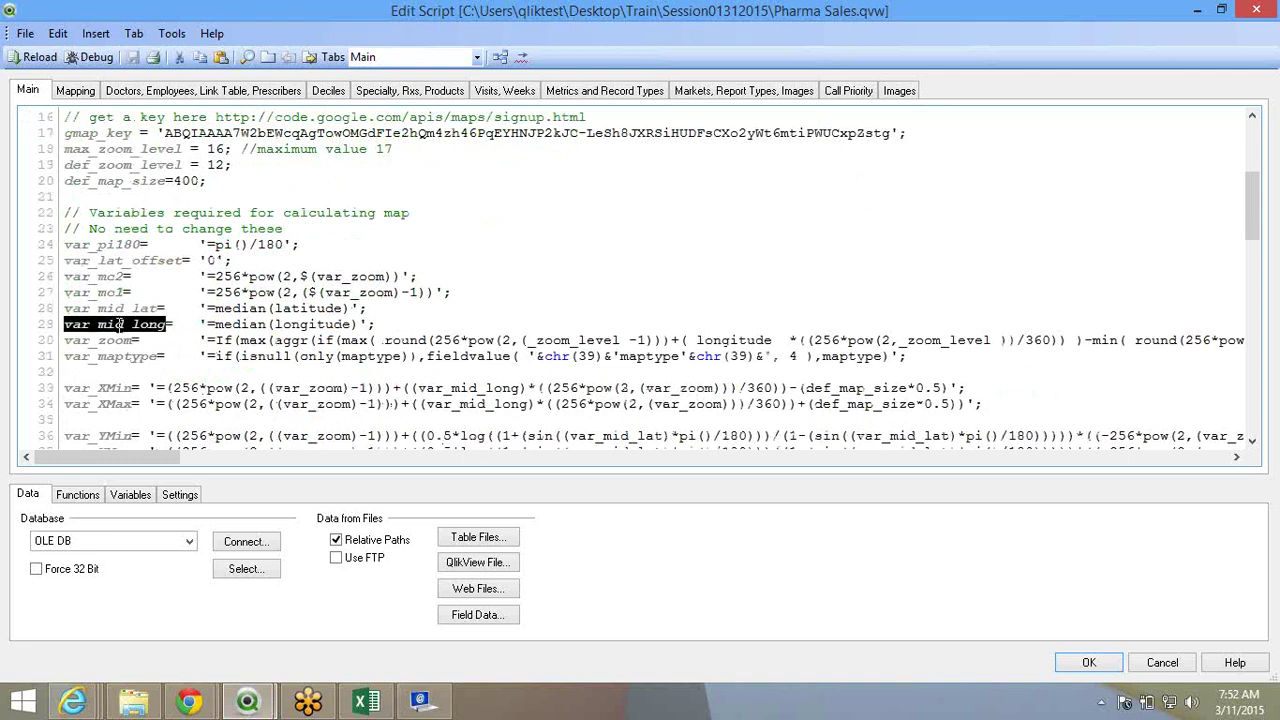
{"action": "double_click", "coordinate": [257, 310]}
{"action": "double_click", "coordinate": [262, 325]}
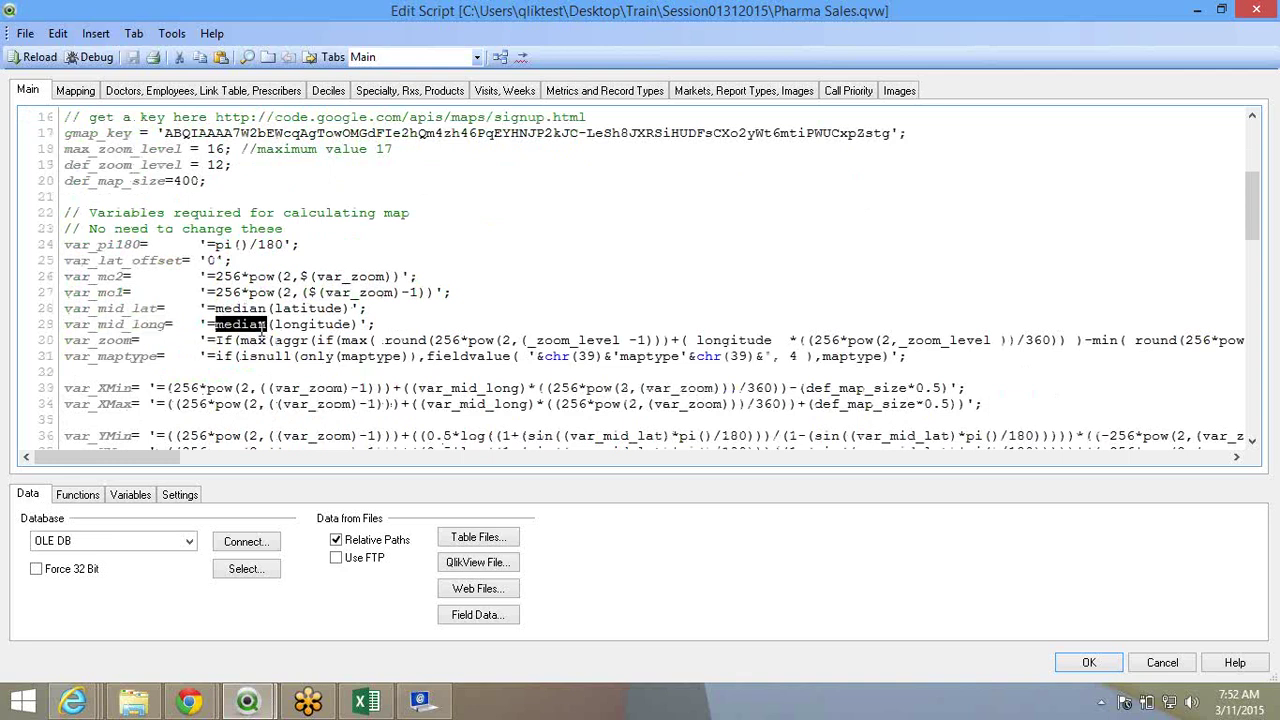
Examine the full length of the var_zoom expression, and return to the beginning of the script lines.
{"action": "left_click", "coordinate": [323, 344]}
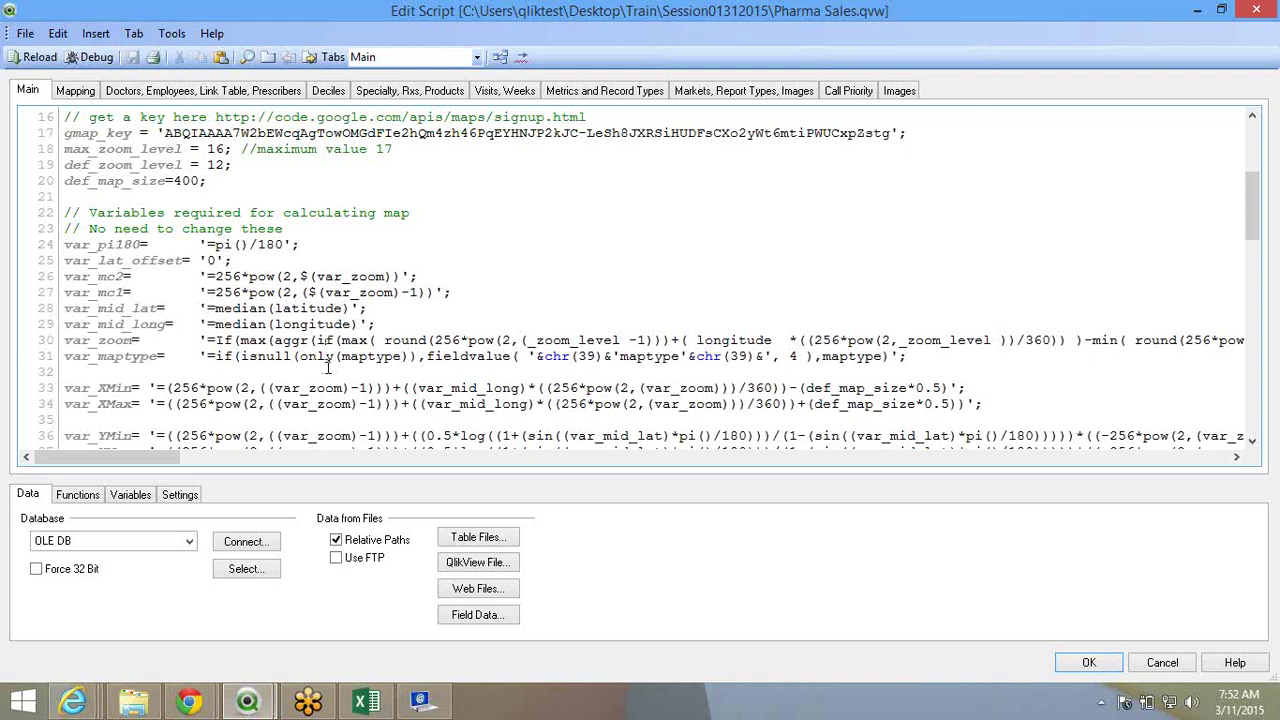
{"action": "scroll", "coordinate": [327, 368], "scroll_direction": "down", "scroll_amount": 1}
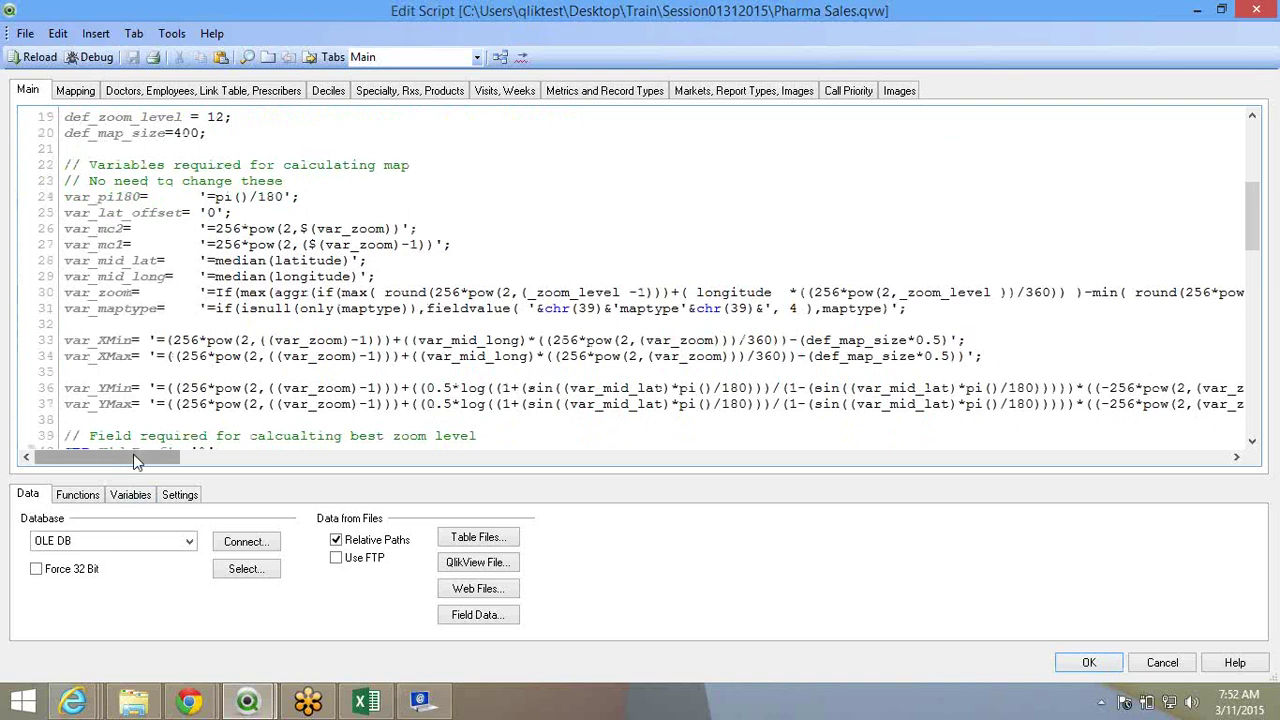
{"action": "left_click_drag", "start_coordinate": [133, 454], "coordinate": [900, 452]}
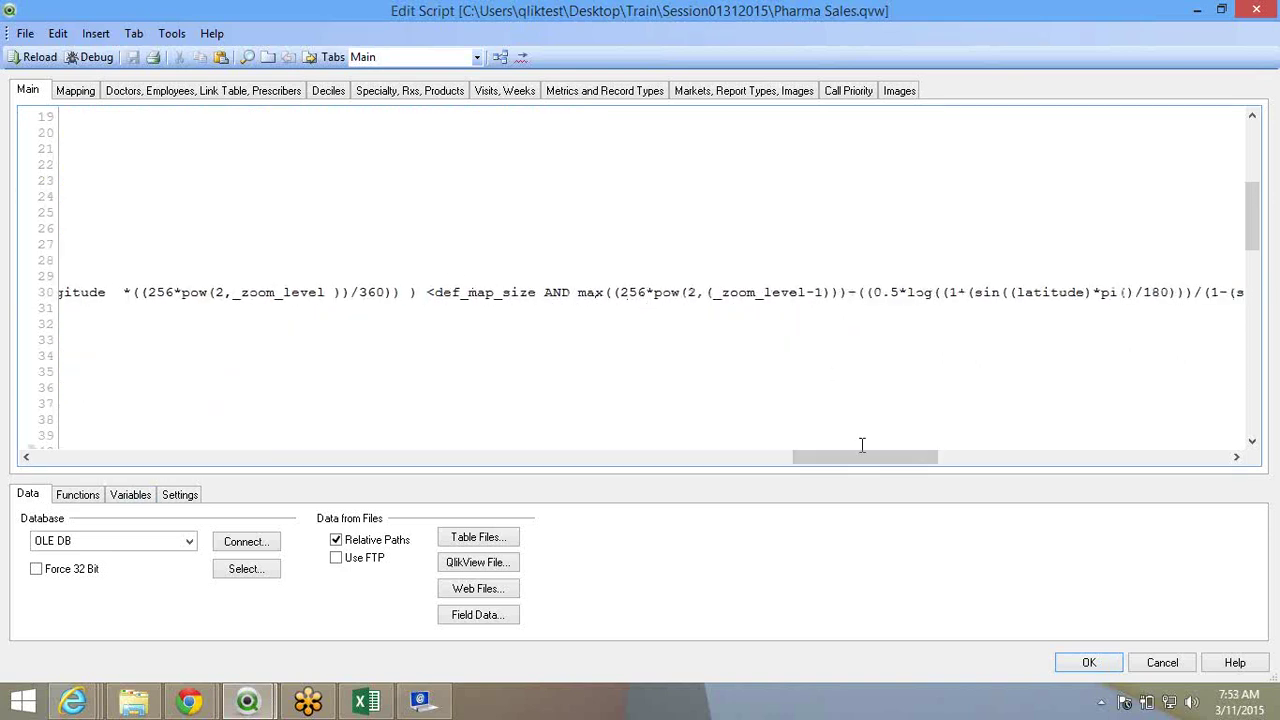
{"action": "left_click_drag", "start_coordinate": [866, 457], "coordinate": [50, 462]}
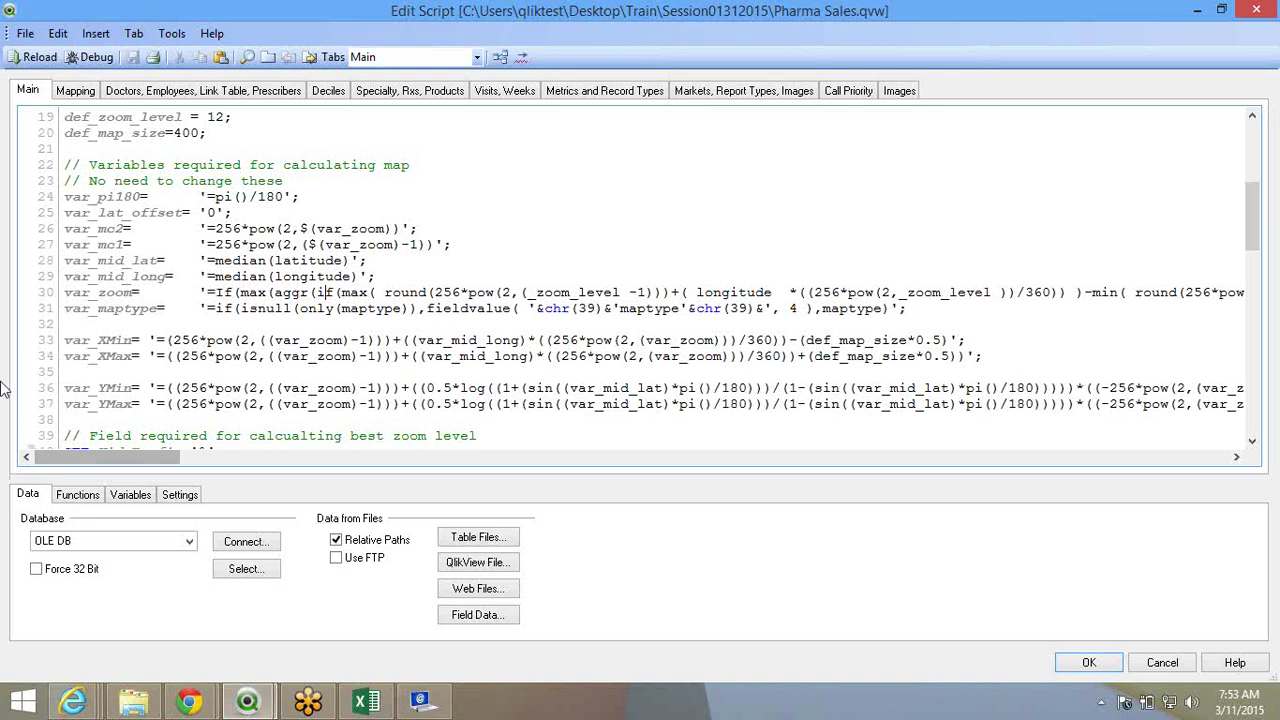
Review the rest of the Main script down to the Translations load, return to the map variables and close the script editor.
{"action": "scroll", "coordinate": [320, 380], "scroll_direction": "down", "scroll_amount": 2}
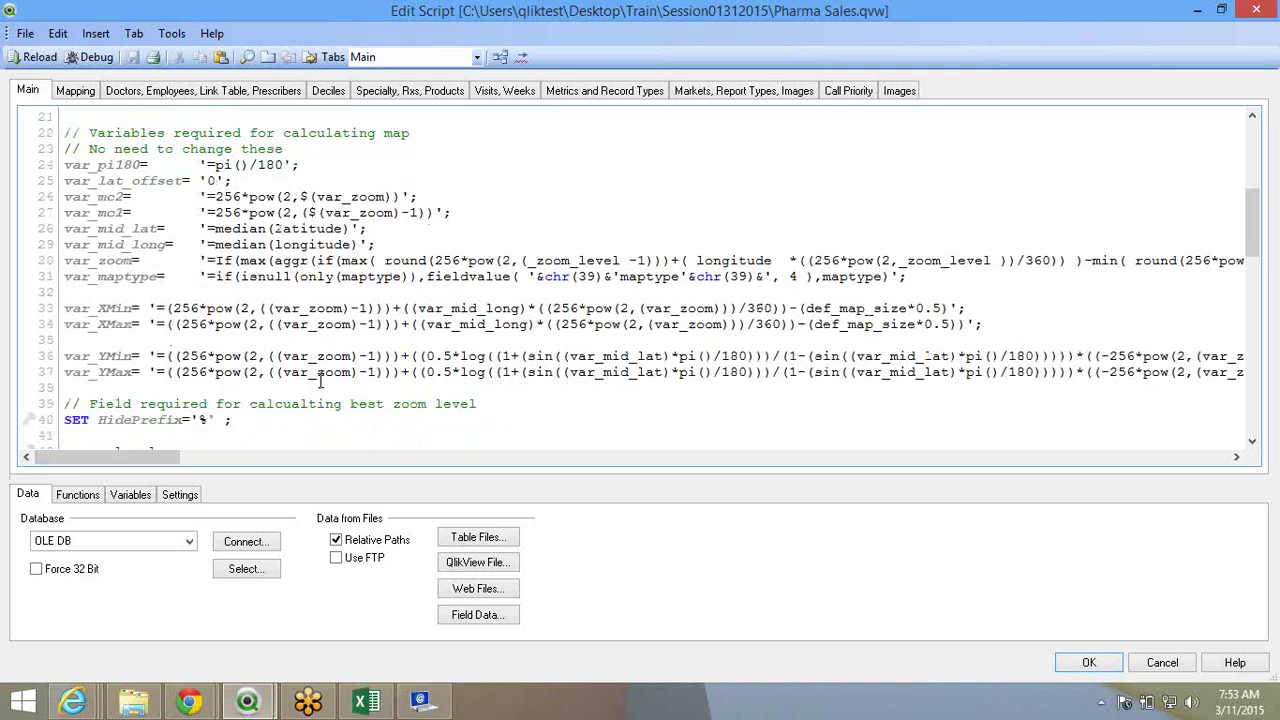
{"action": "scroll", "coordinate": [320, 380], "scroll_direction": "down", "scroll_amount": 3}
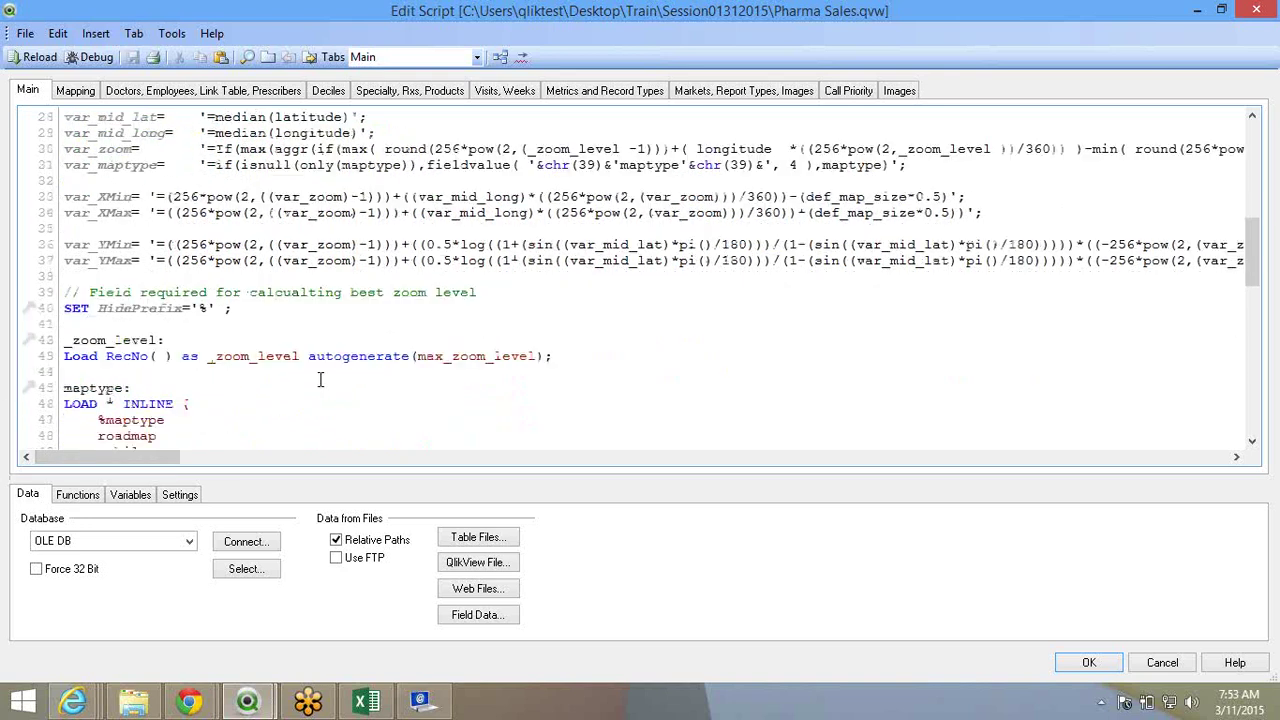
{"action": "scroll", "coordinate": [297, 281], "scroll_direction": "down", "scroll_amount": 10}
{"action": "scroll", "coordinate": [297, 281], "scroll_direction": "down", "scroll_amount": 1}
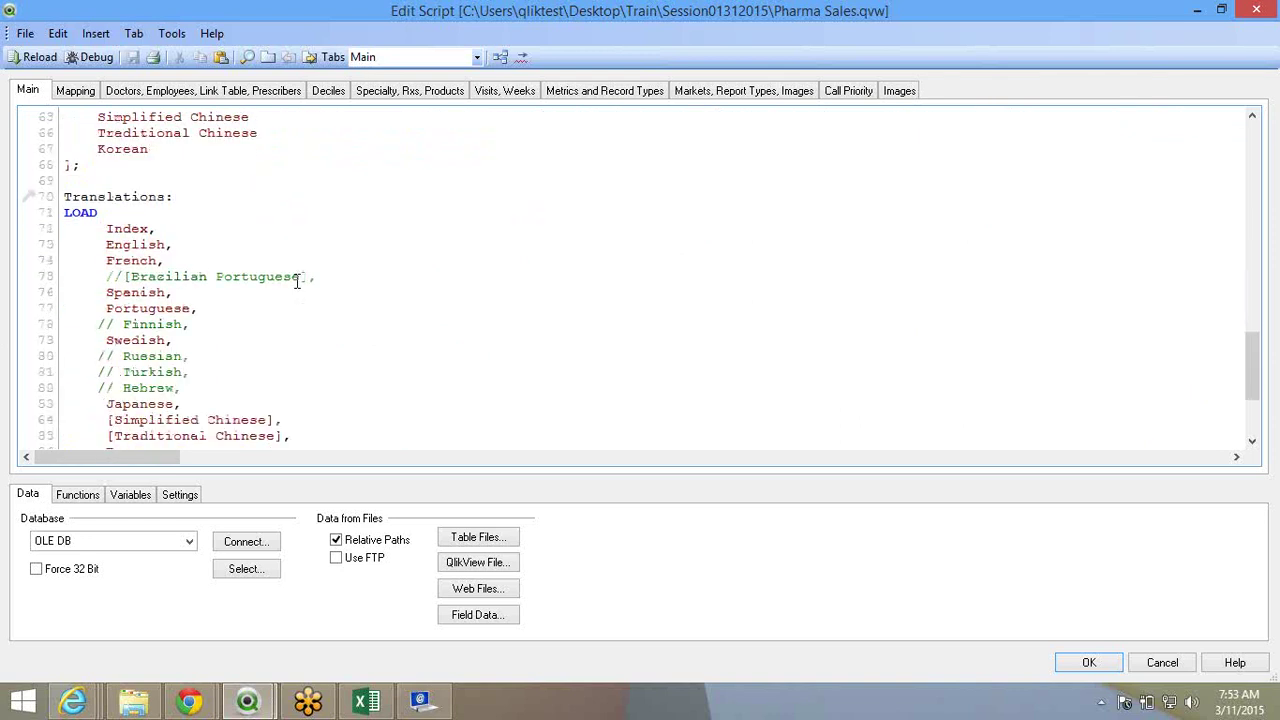
{"action": "scroll", "coordinate": [297, 281], "scroll_direction": "up", "scroll_amount": 15}
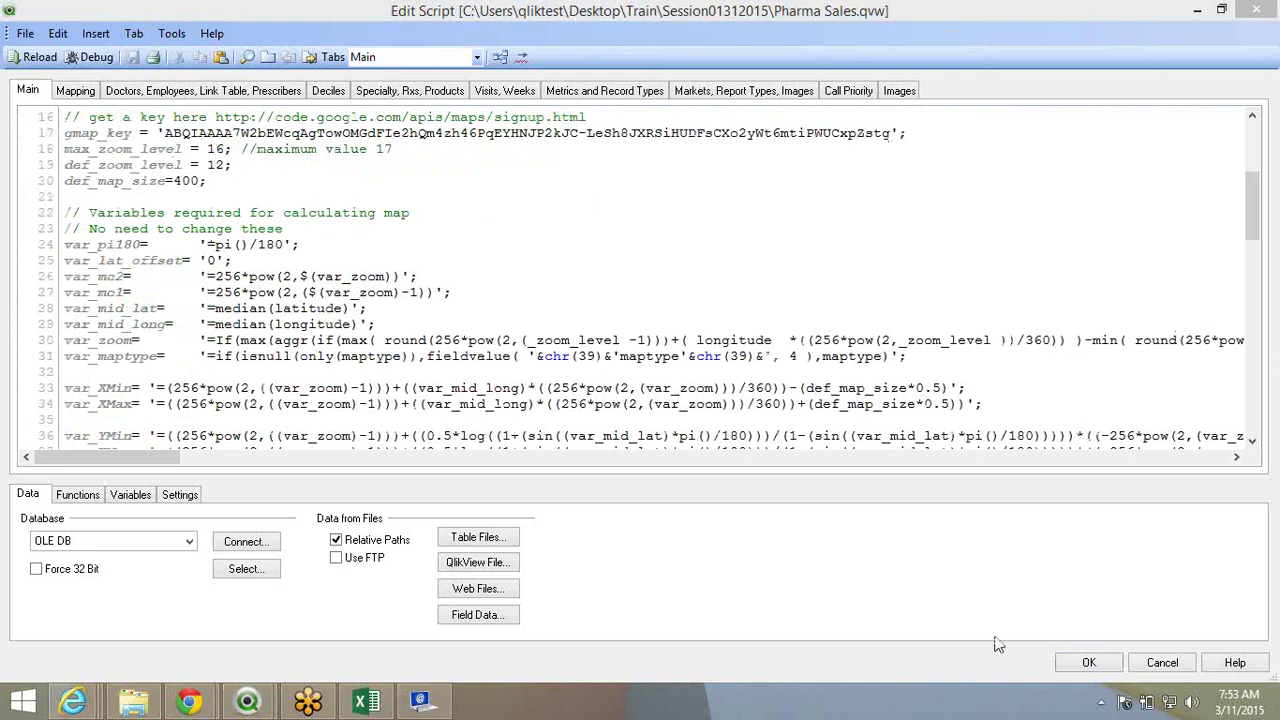
{"action": "left_click", "coordinate": [1085, 663]}
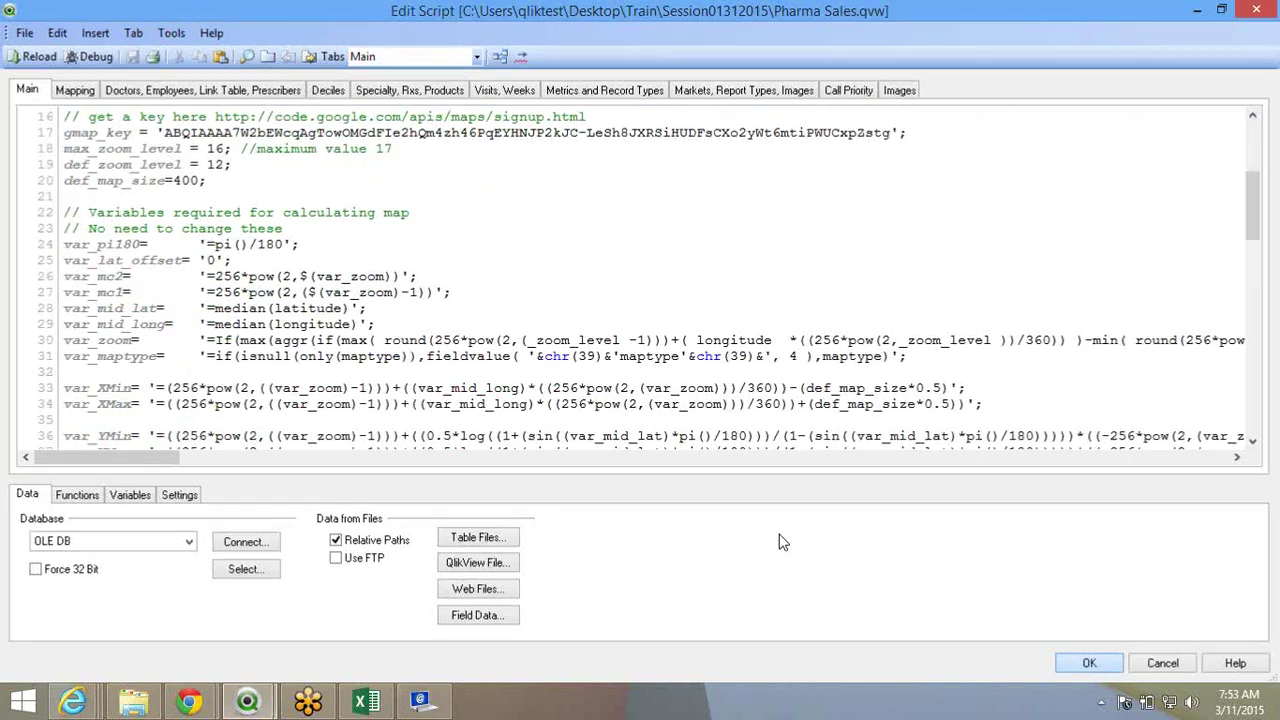
Open the Territory Map's longitude expression, highlight its whole formula for review, and close the expression.
{"action": "right_click", "coordinate": [448, 321]}
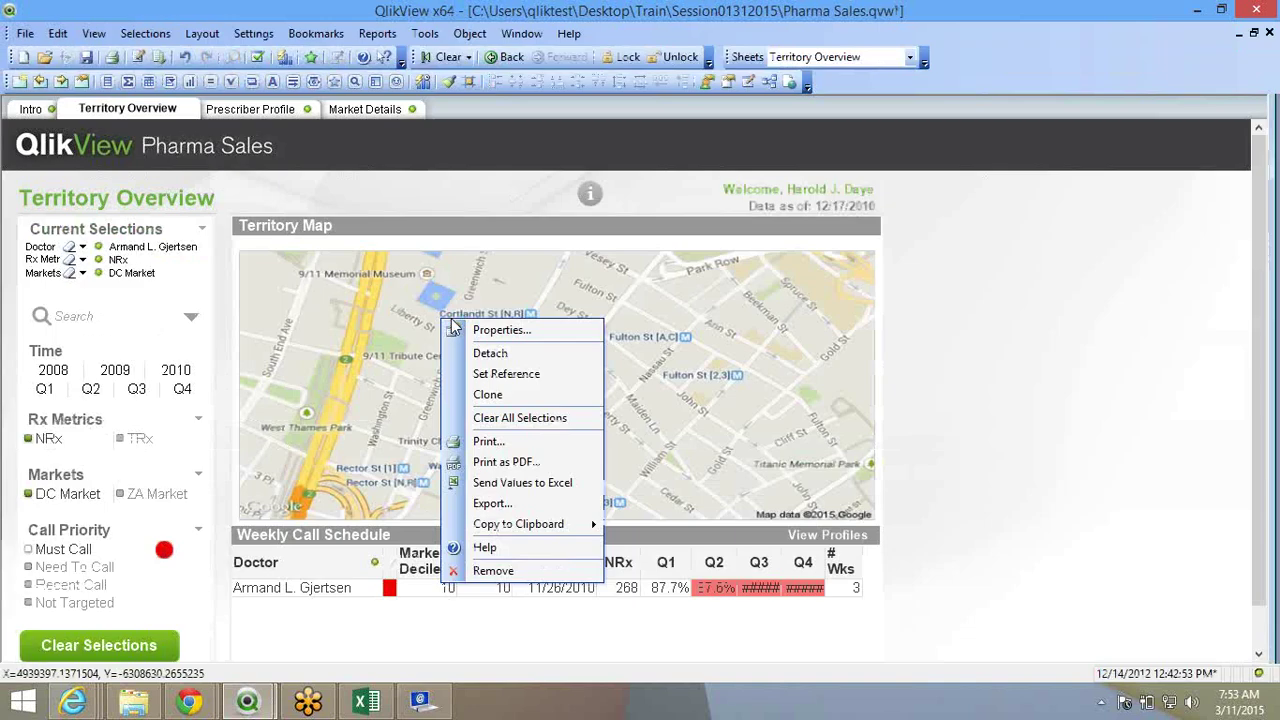
{"action": "left_click", "coordinate": [500, 330]}
{"action": "left_click", "coordinate": [522, 112]}
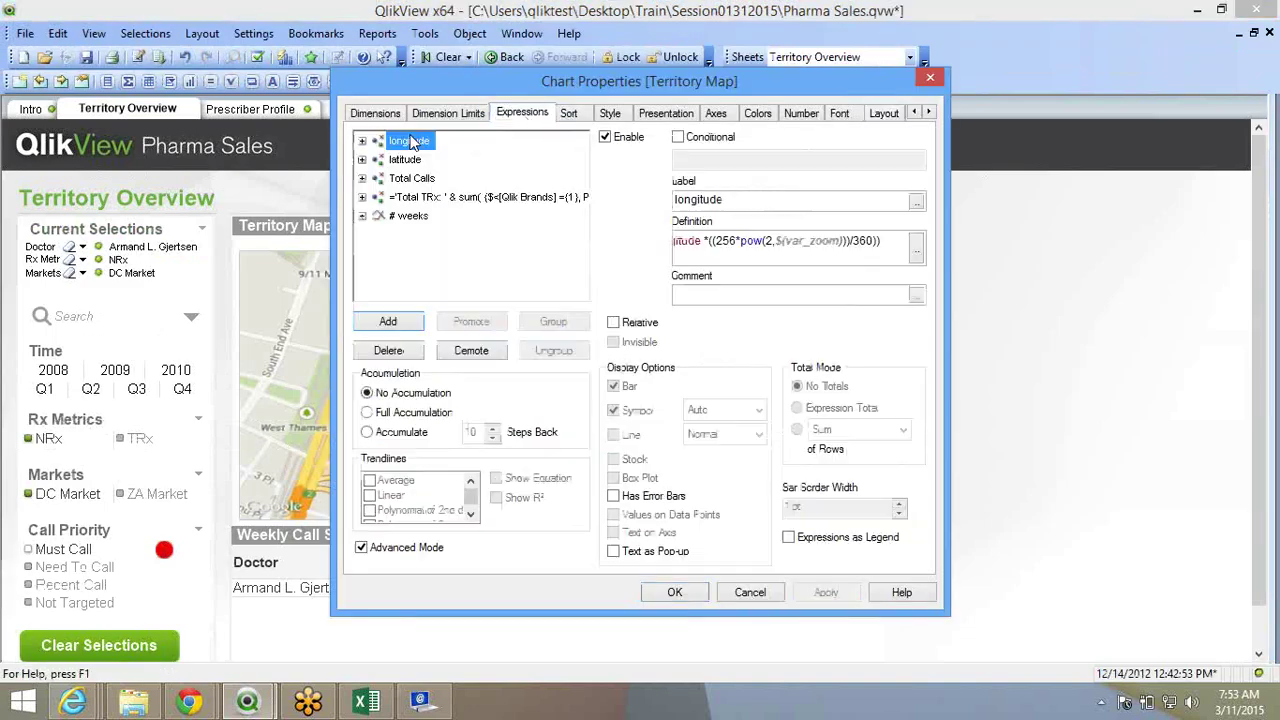
{"action": "left_click", "coordinate": [916, 249]}
{"action": "left_click_drag", "start_coordinate": [209, 88], "coordinate": [926, 90]}
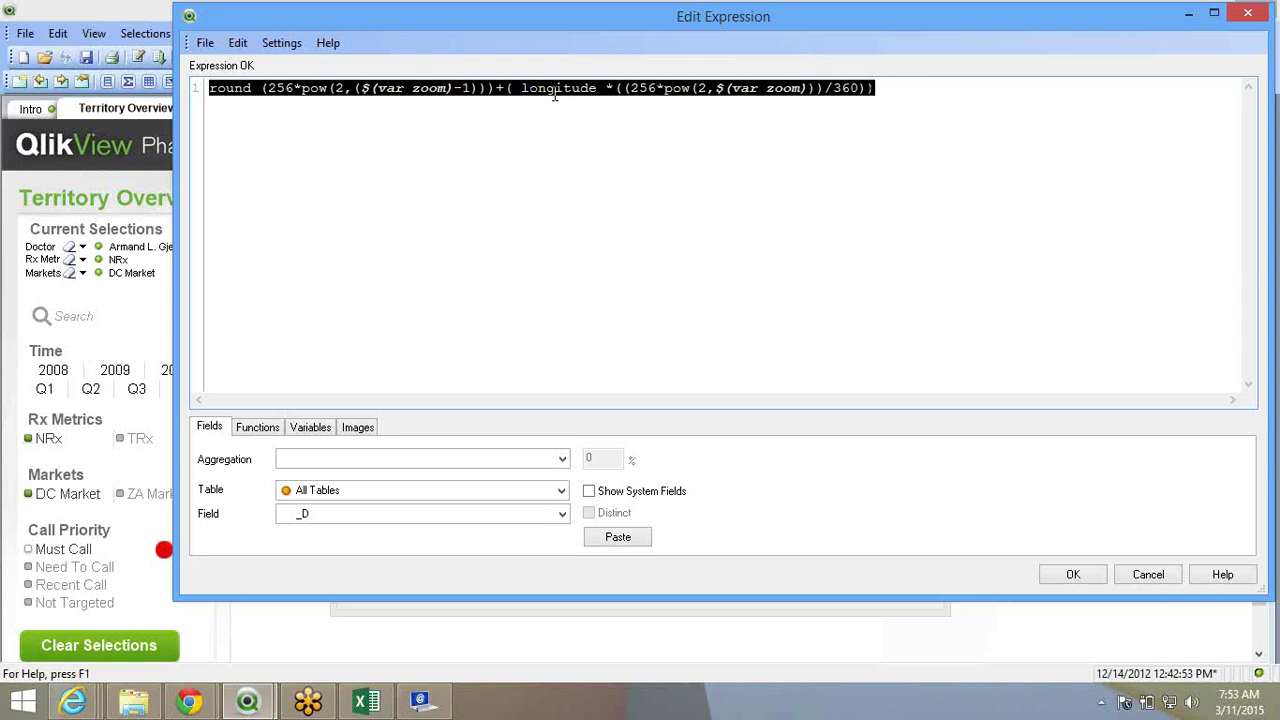
{"action": "left_click", "coordinate": [1068, 577]}
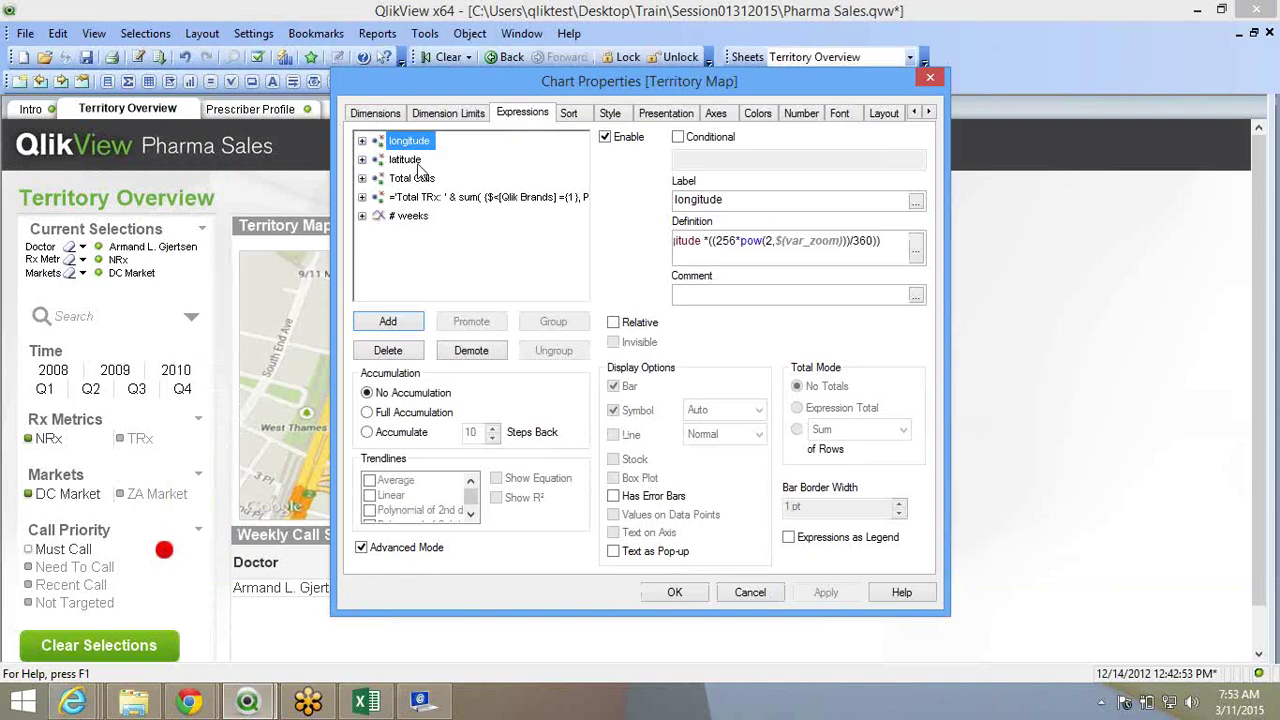
Open the Territory Map's latitude expression for review, and close the expression and the chart properties.
{"action": "left_click", "coordinate": [405, 160]}
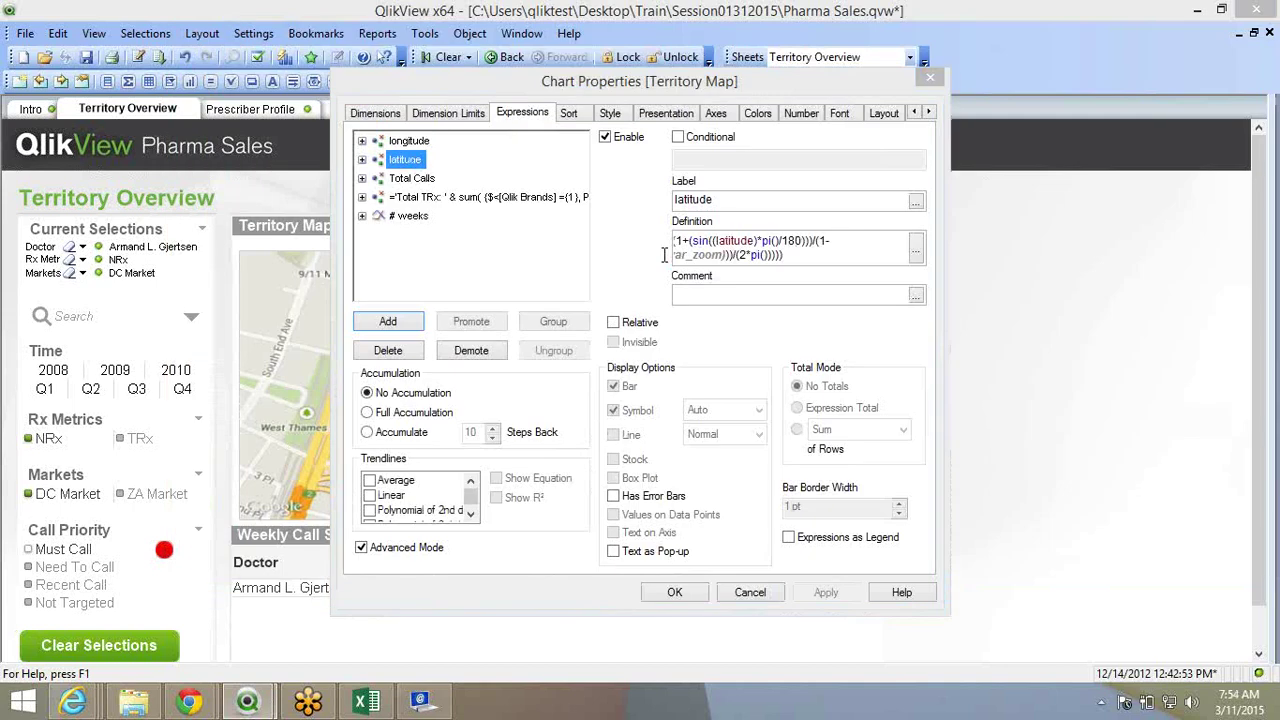
{"action": "left_click", "coordinate": [915, 250]}
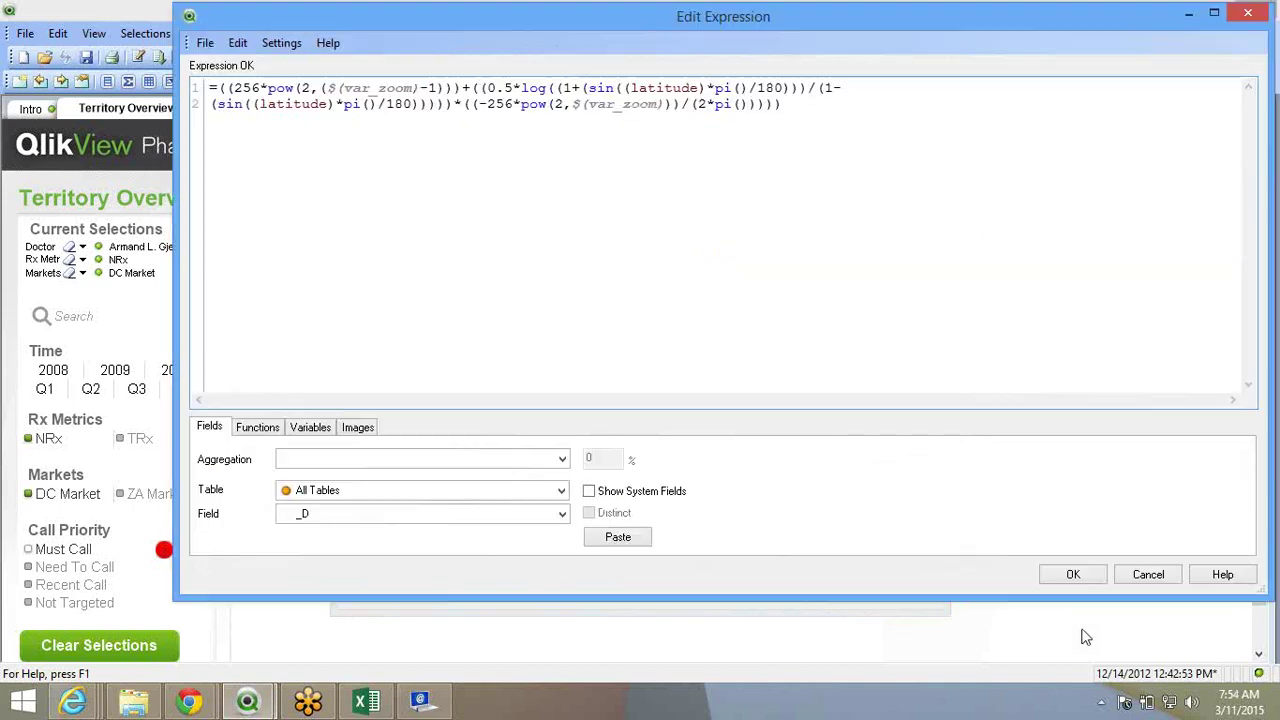
{"action": "left_click", "coordinate": [1074, 575]}
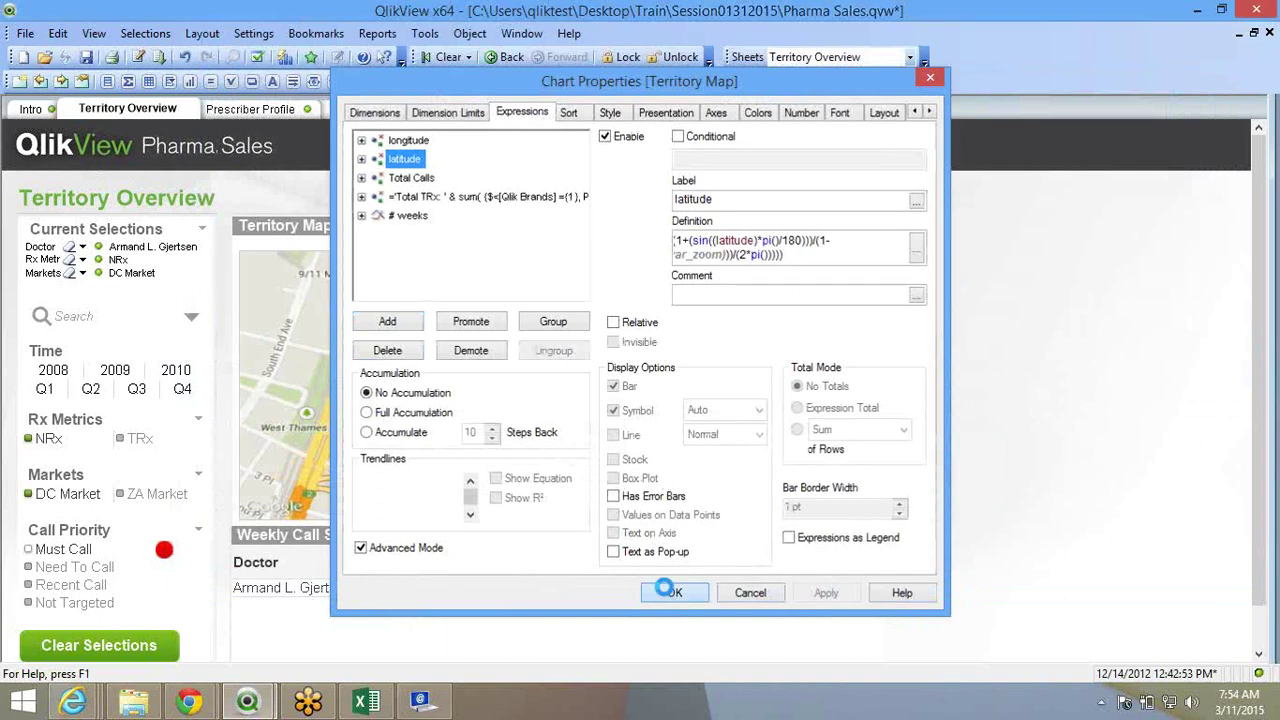
{"action": "left_click", "coordinate": [670, 591]}
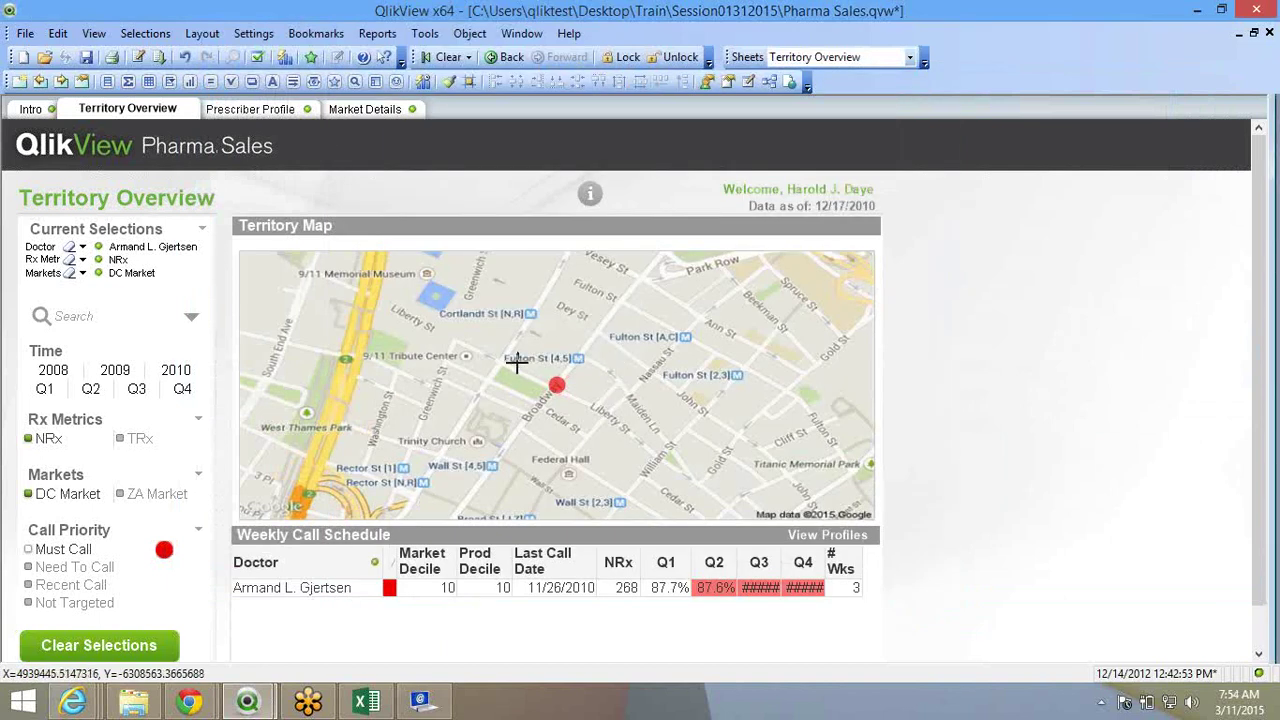
Clear the single doctor selection in the Weekly Call Schedule and select a group of doctors by area on the Territory Map.
{"action": "left_click", "coordinate": [318, 592]}
{"action": "left_click", "coordinate": [316, 592]}
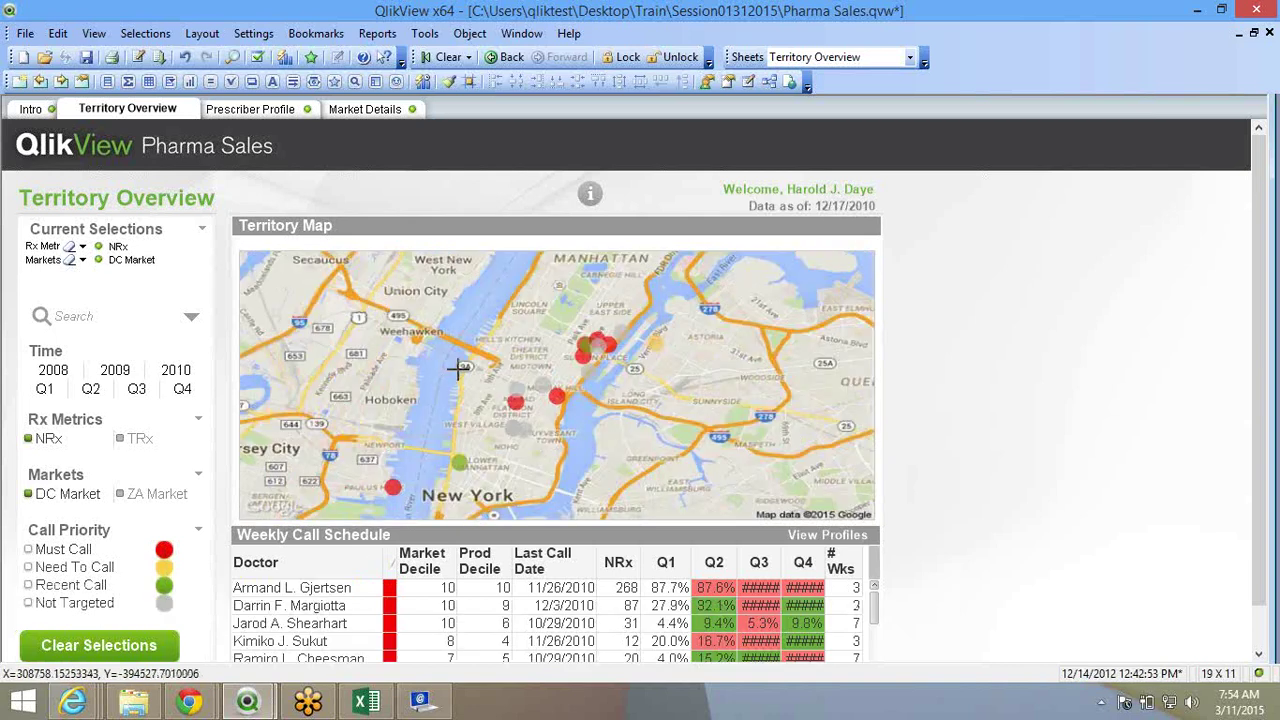
{"action": "left_click_drag", "start_coordinate": [460, 367], "coordinate": [657, 460]}
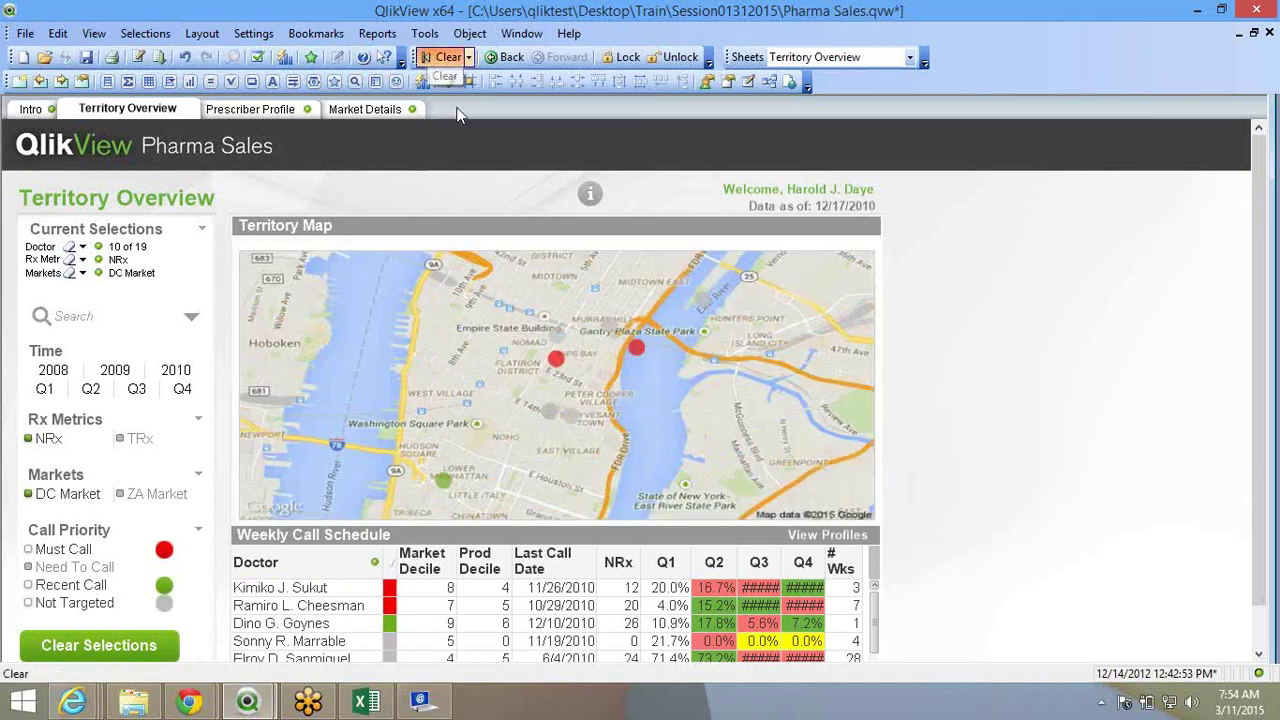
{"action": "left_click", "coordinate": [118, 706]}
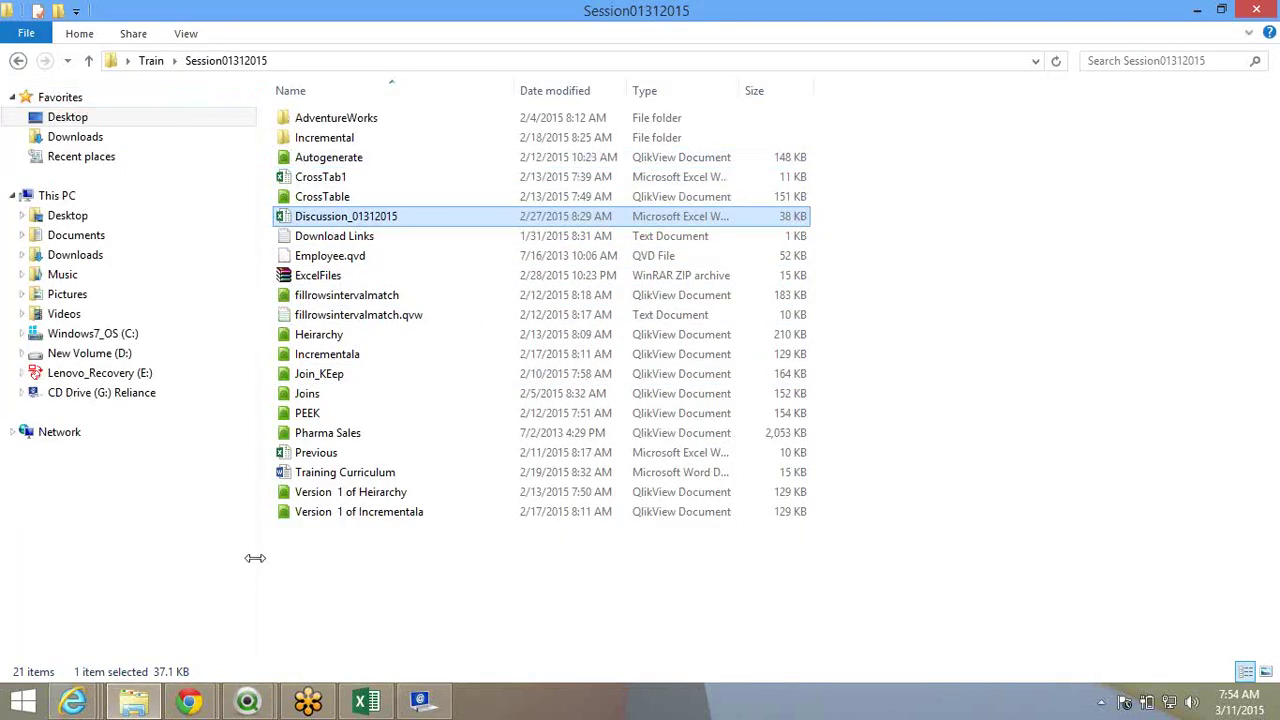
{"action": "right_click", "coordinate": [133, 702]}
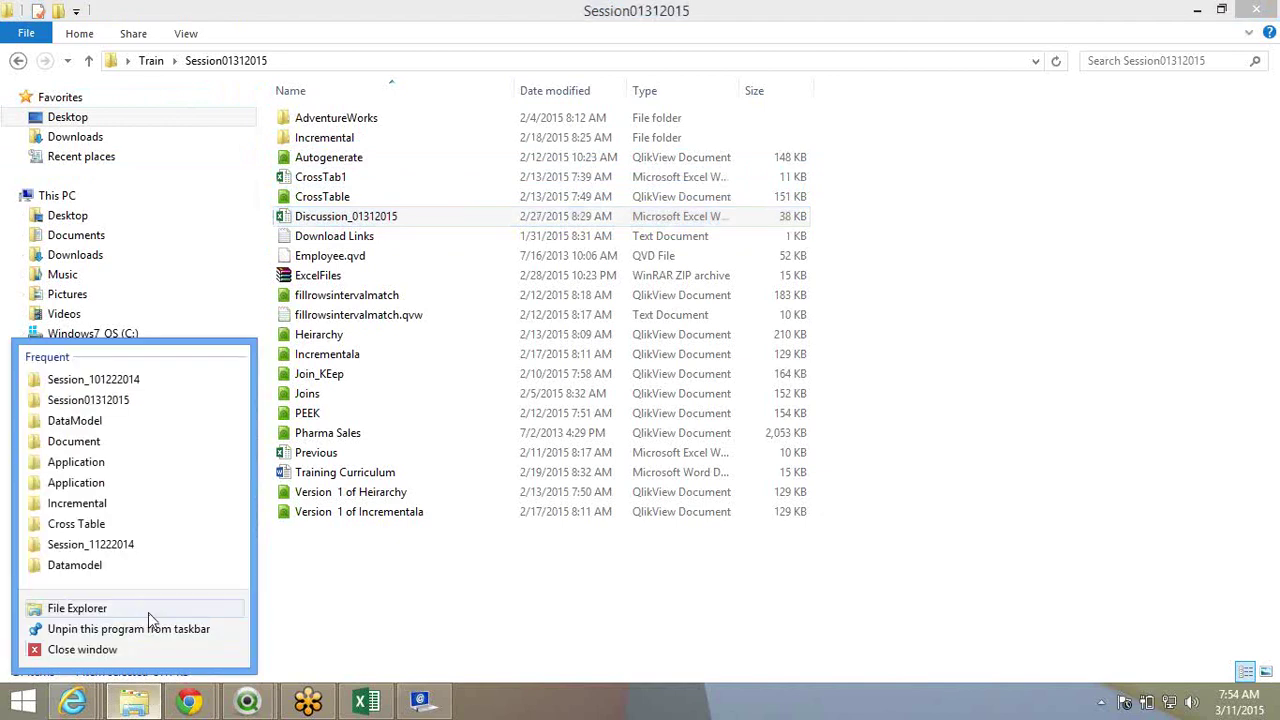
{"action": "left_click", "coordinate": [172, 538]}
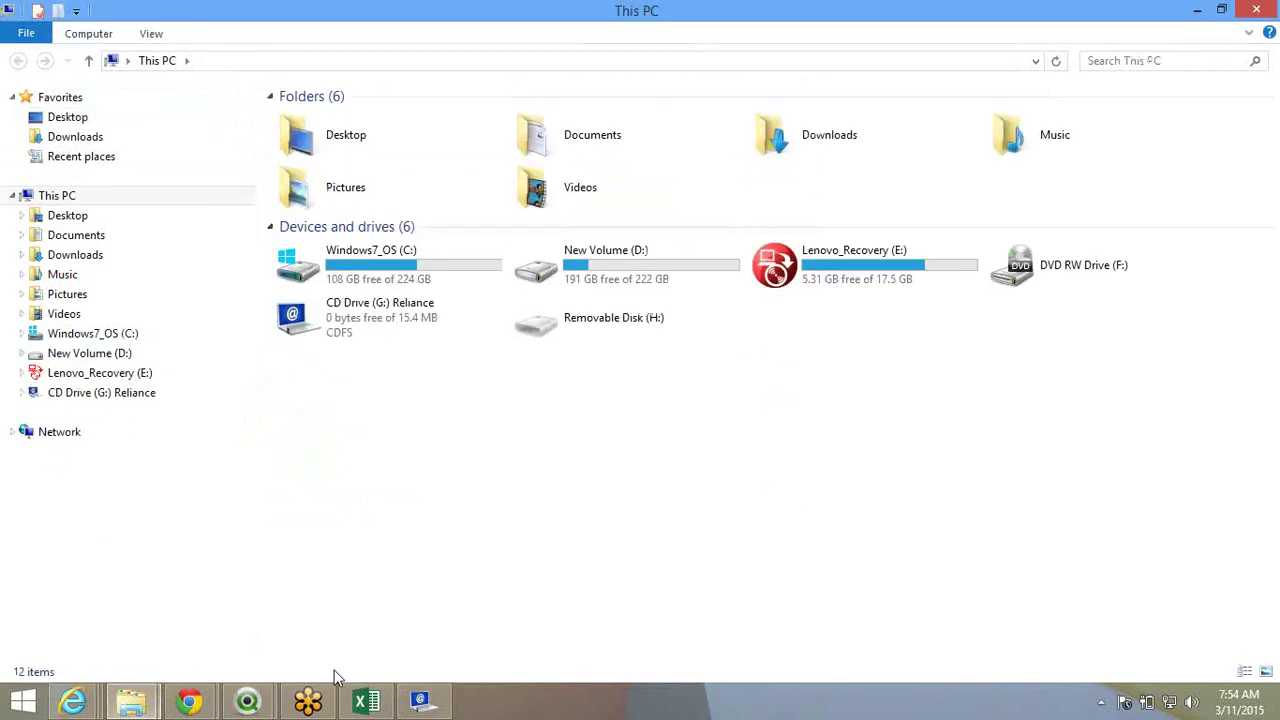
Switch to Word 2013 and open the recent document GoogleMapsScript from the Session_101222014 folder.
{"action": "key", "text": "super+s"}
{"action": "type", "text": "word"}
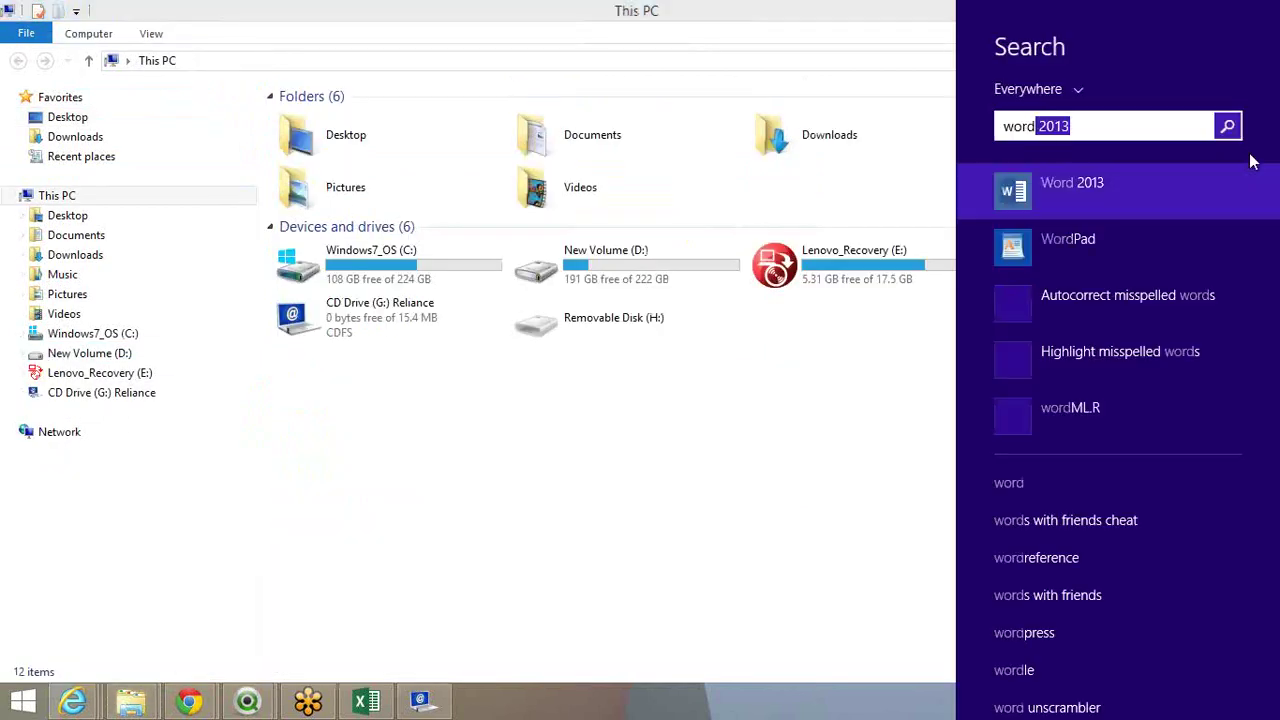
{"action": "key", "text": "Return"}
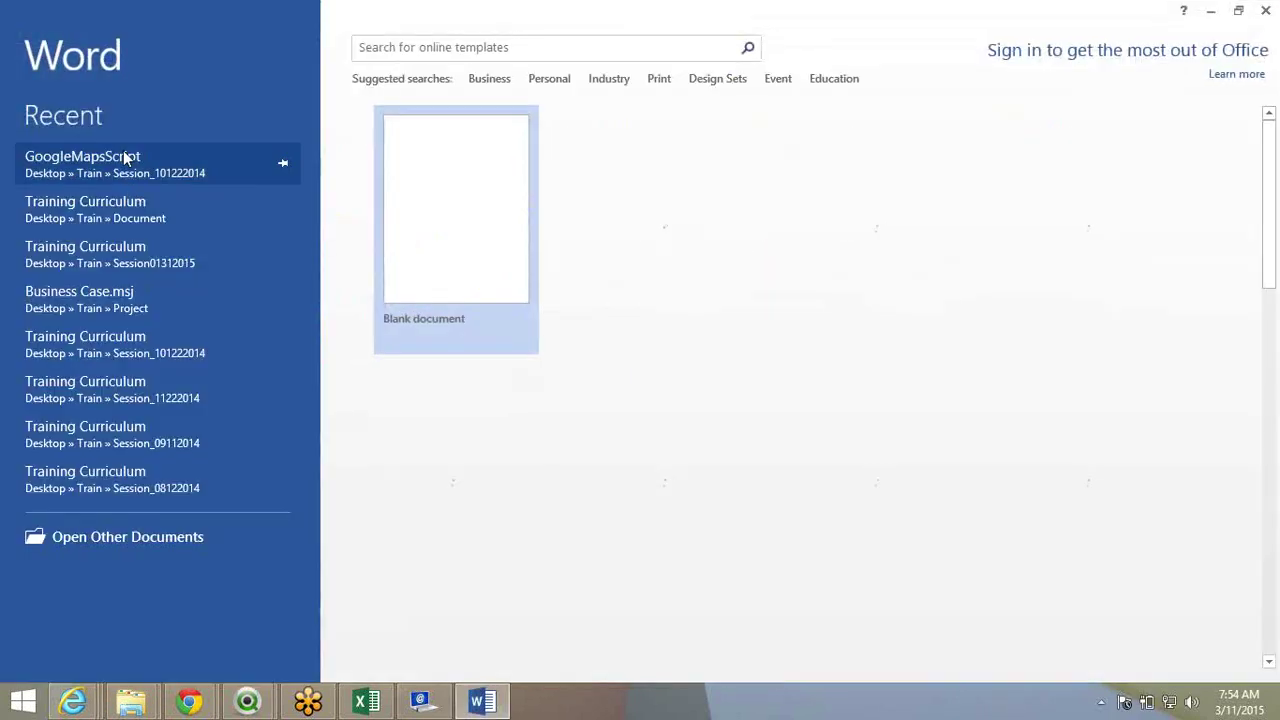
{"action": "left_click", "coordinate": [125, 157]}
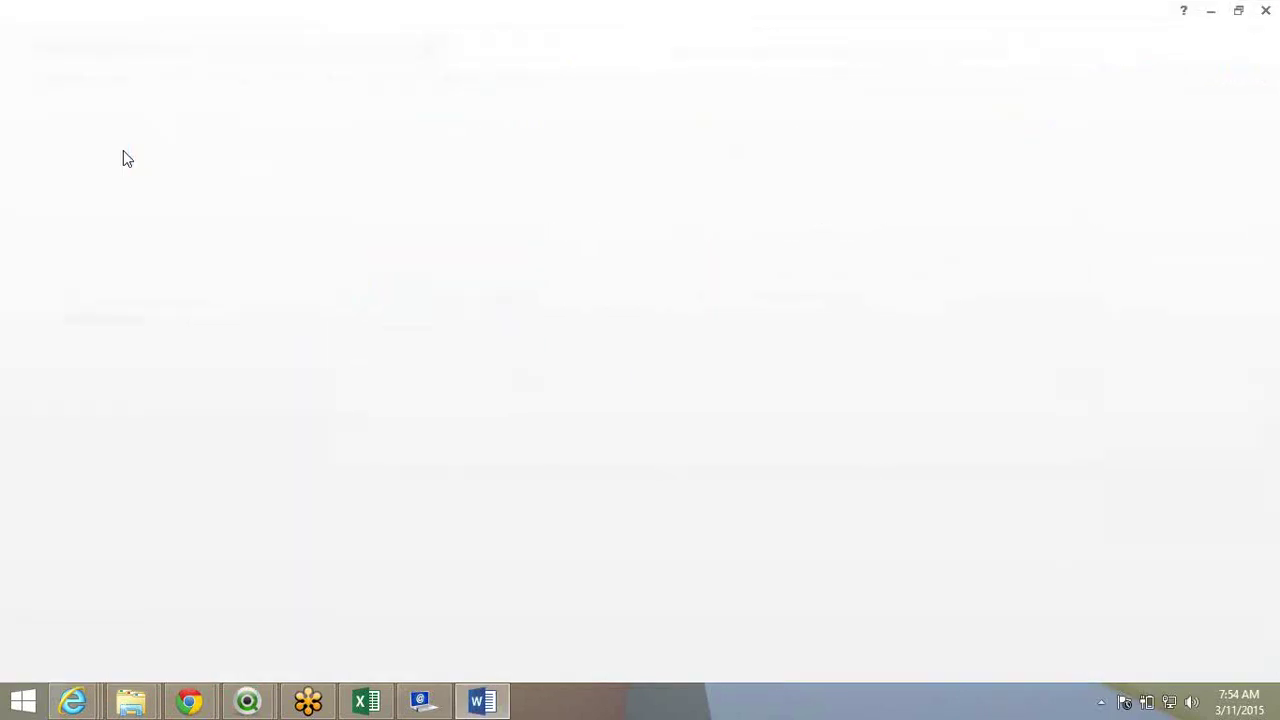
Review the document's Script section from the Google Maps key and map variables down to the Translations load.
{"action": "scroll", "coordinate": [287, 315], "scroll_direction": "down", "scroll_amount": 2}
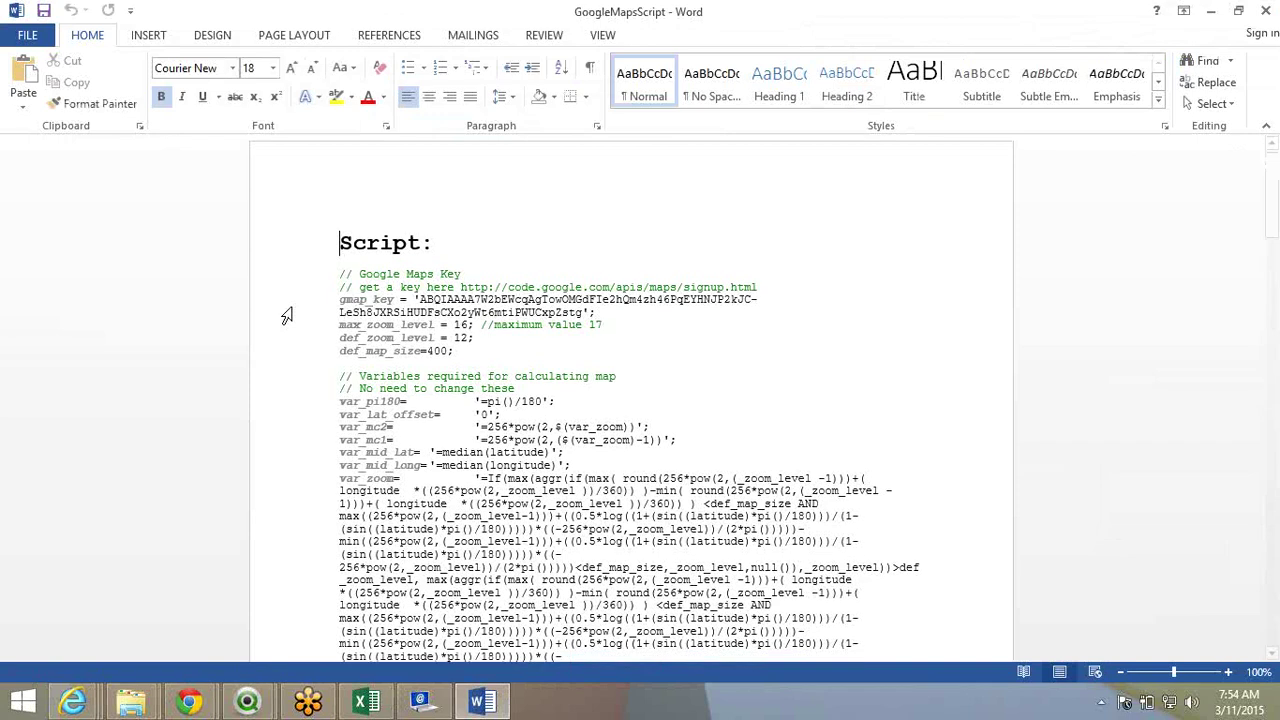
{"action": "left_click_drag", "start_coordinate": [340, 235], "coordinate": [605, 516]}
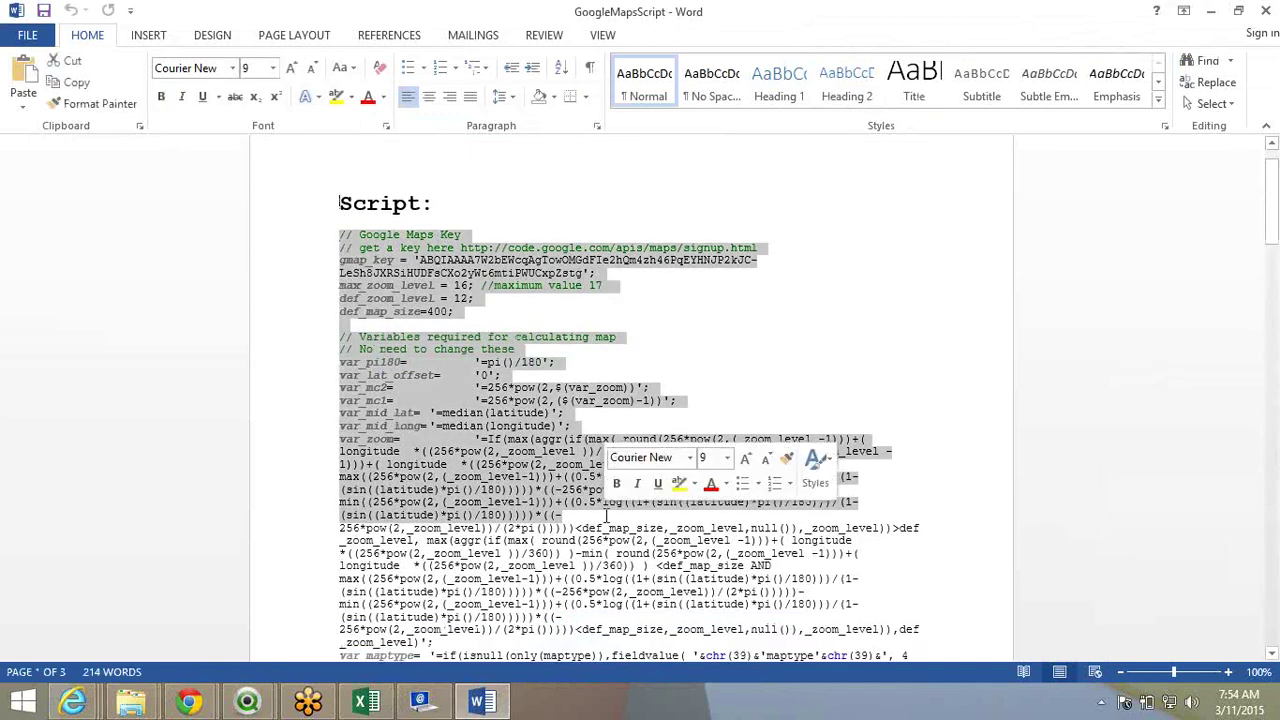
{"action": "scroll", "coordinate": [605, 514], "scroll_direction": "down", "scroll_amount": 6}
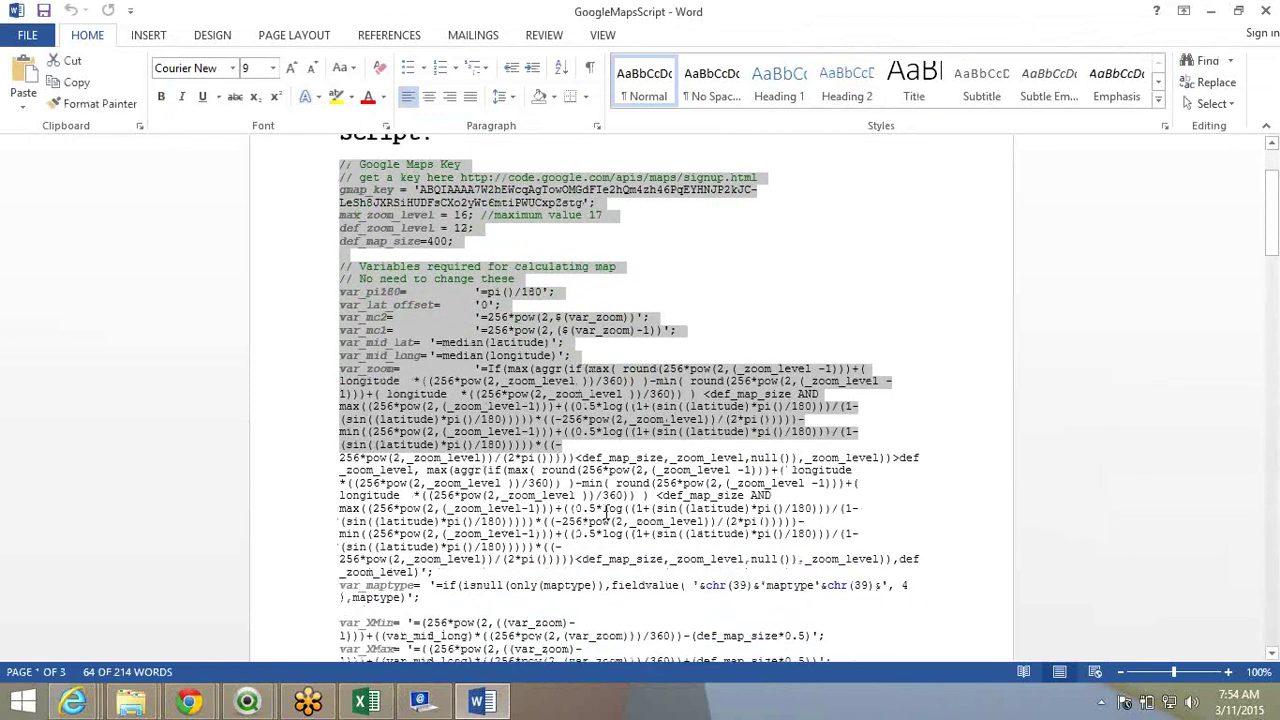
{"action": "scroll", "coordinate": [605, 512], "scroll_direction": "down", "scroll_amount": 18}
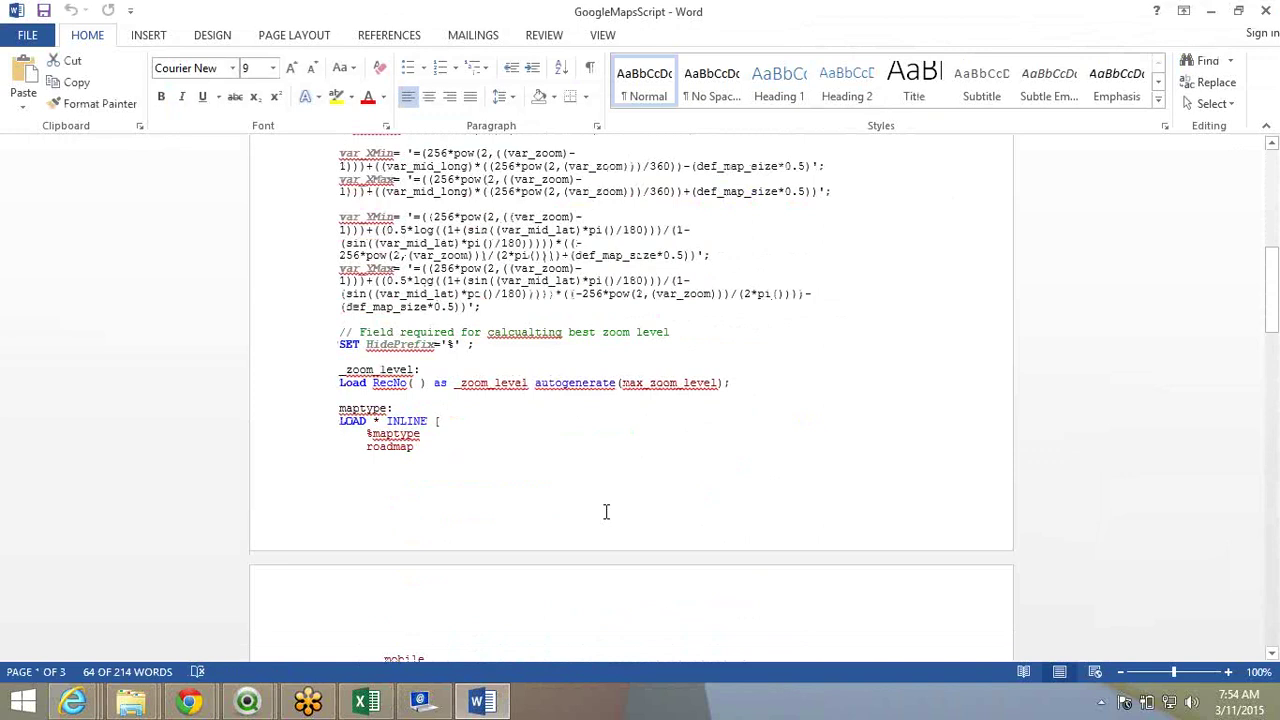
{"action": "scroll", "coordinate": [514, 510], "scroll_direction": "down", "scroll_amount": 7}
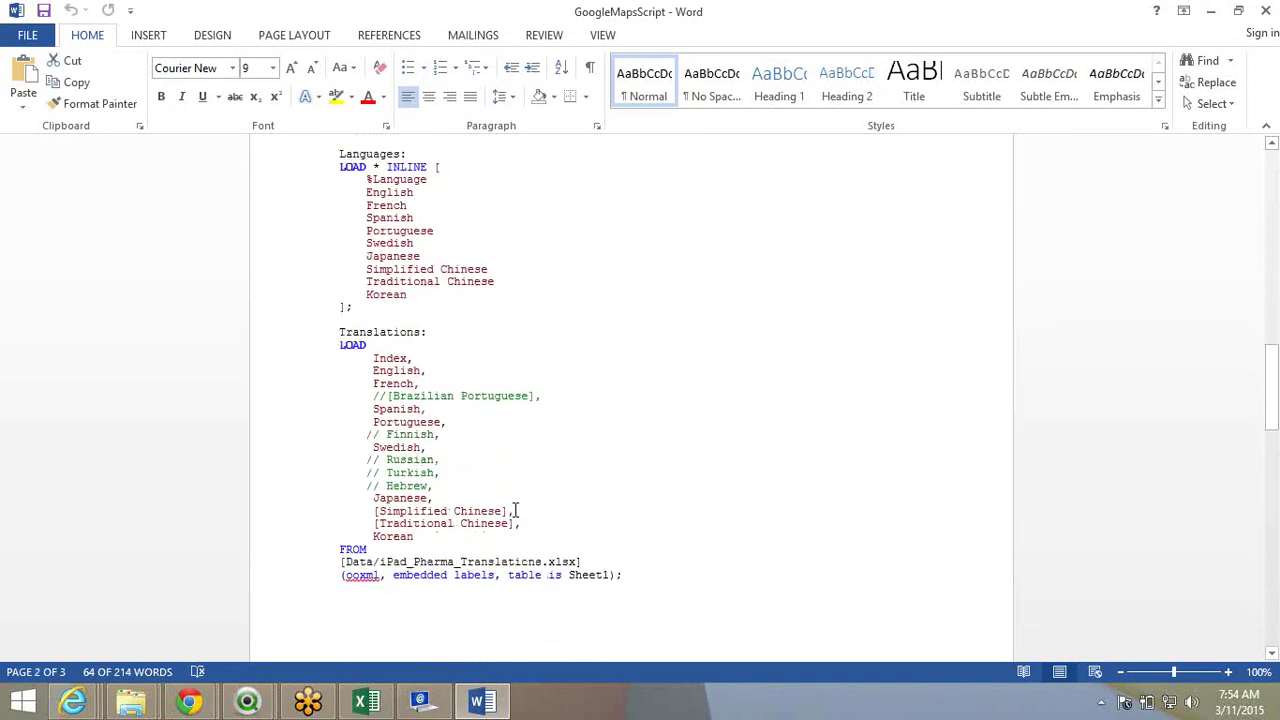
{"action": "scroll", "coordinate": [514, 510], "scroll_direction": "down", "scroll_amount": 3}
{"action": "left_click", "coordinate": [643, 392]}
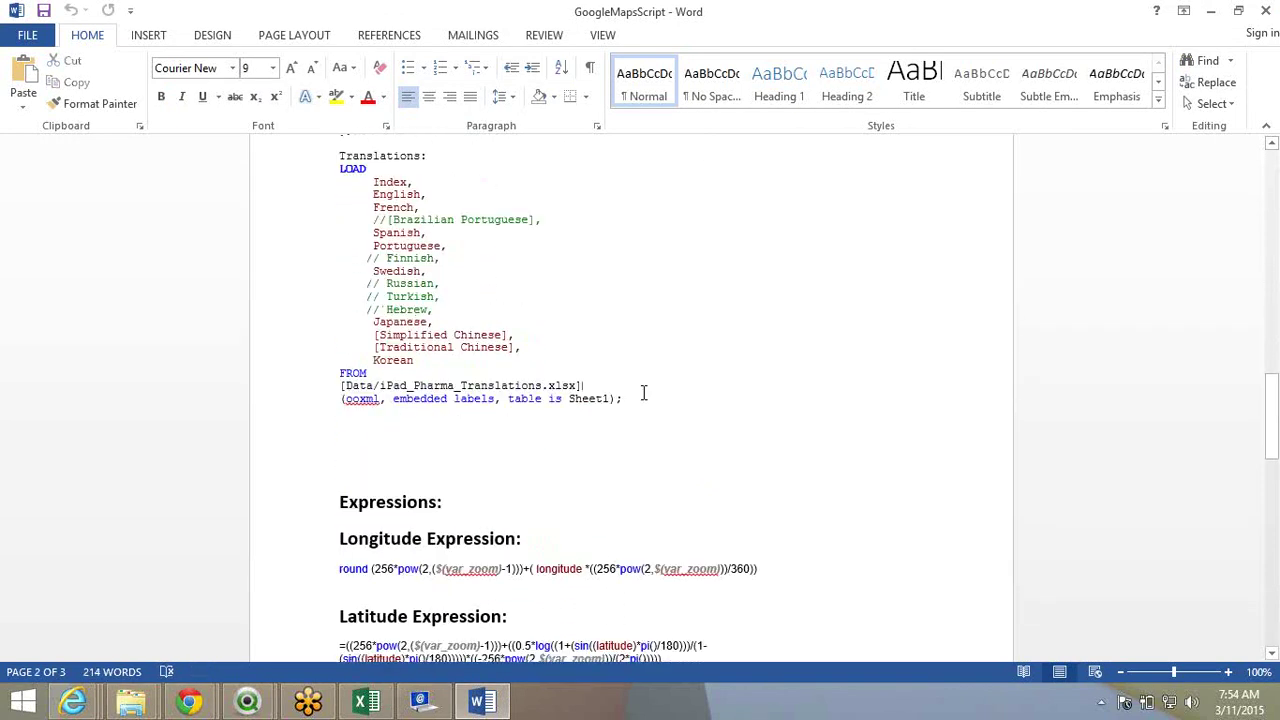
Examine the Longitude Expression and Latitude Expression under the document's Expressions heading.
{"action": "scroll", "coordinate": [643, 392], "scroll_direction": "down", "scroll_amount": 3}
{"action": "left_click_drag", "start_coordinate": [340, 403], "coordinate": [472, 403]}
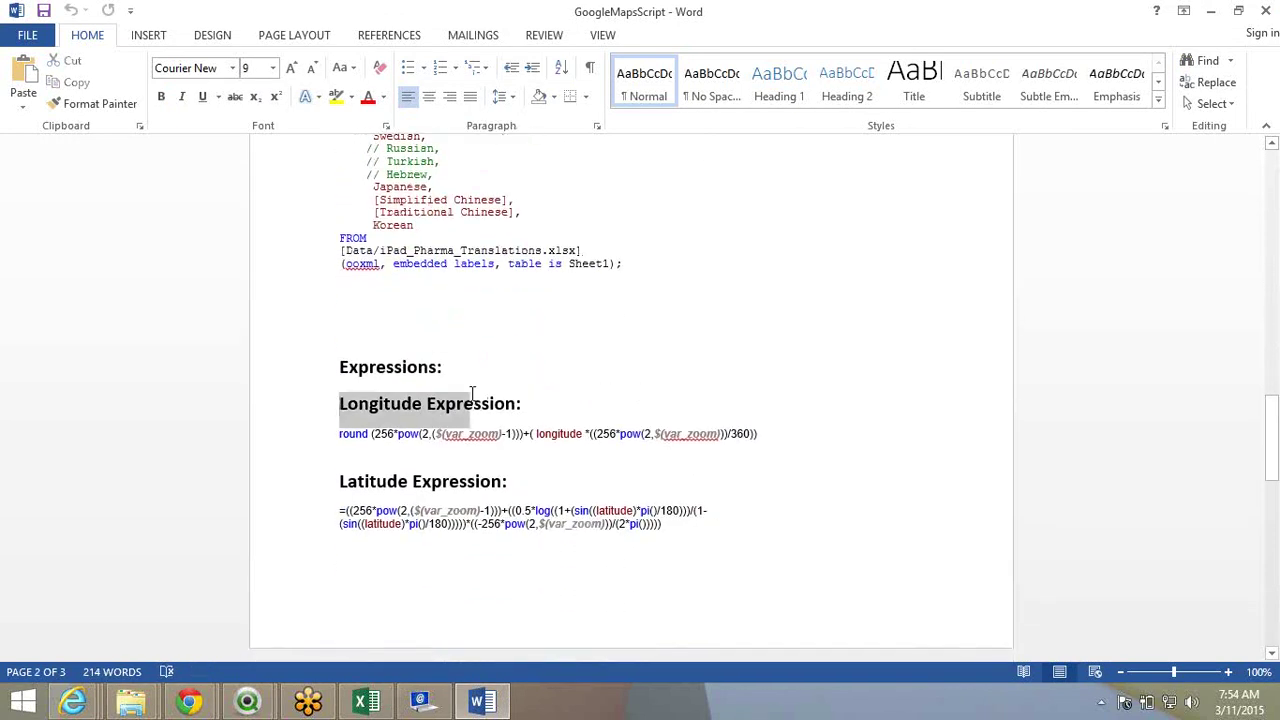
{"action": "left_click_drag", "start_coordinate": [396, 492], "coordinate": [335, 437]}
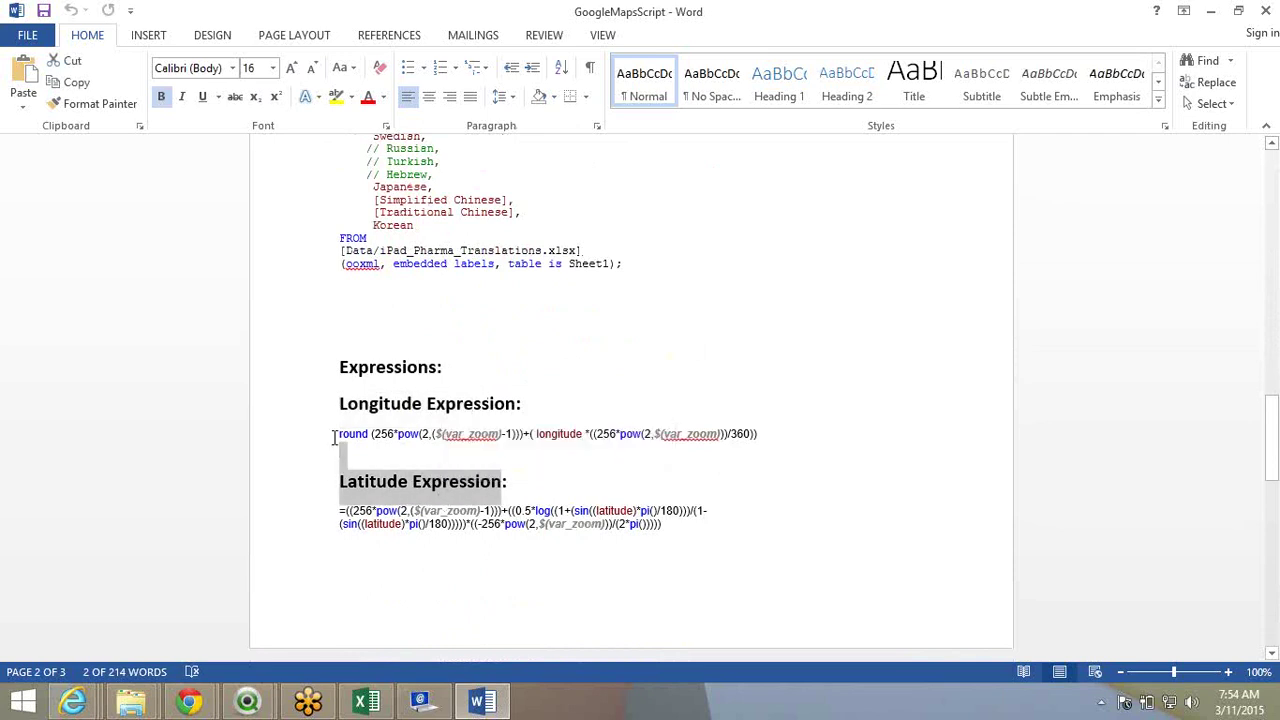
{"action": "left_click", "coordinate": [335, 437]}
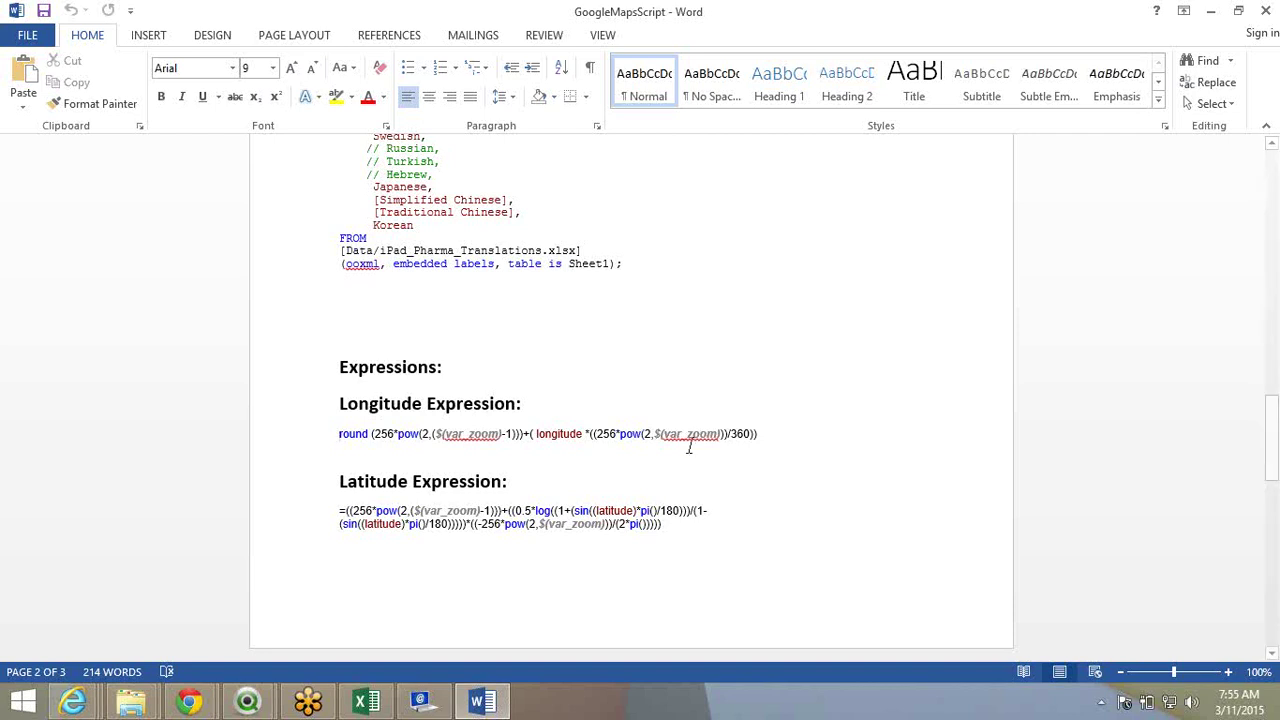
Return to the gmap_key line in the Script section, highlight the API key value and skim the map variables again.
{"action": "scroll", "coordinate": [665, 410], "scroll_direction": "up", "scroll_amount": 15}
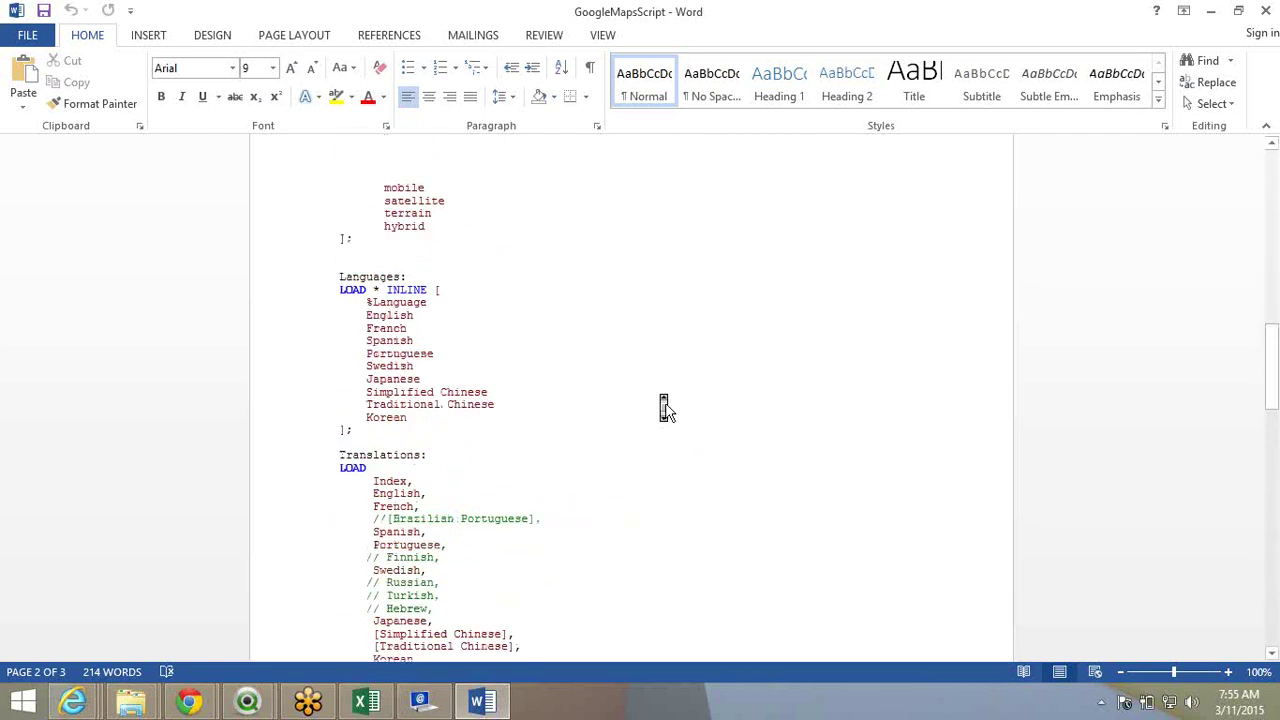
{"action": "scroll", "coordinate": [665, 408], "scroll_direction": "up", "scroll_amount": 5}
{"action": "scroll", "coordinate": [665, 410], "scroll_direction": "up", "scroll_amount": 10}
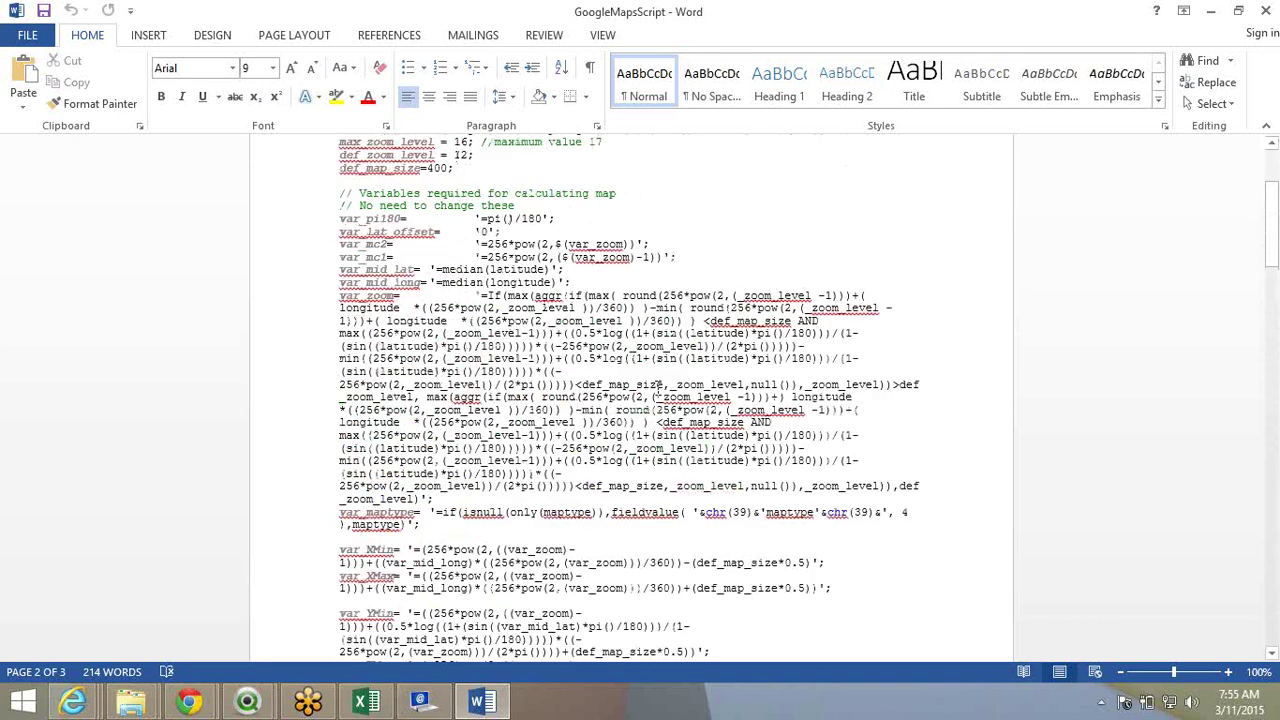
{"action": "double_click", "coordinate": [550, 268]}
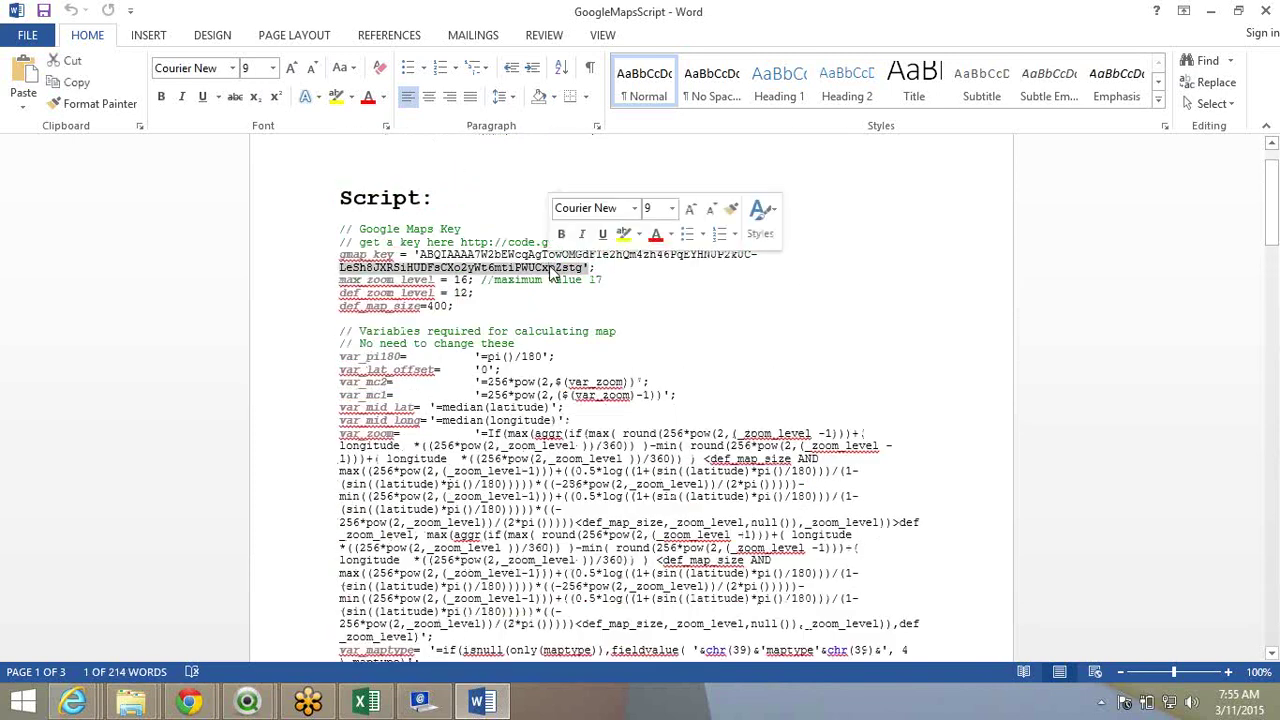
{"action": "scroll", "coordinate": [550, 272], "scroll_direction": "down", "scroll_amount": 2}
{"action": "scroll", "coordinate": [548, 272], "scroll_direction": "down", "scroll_amount": 15}
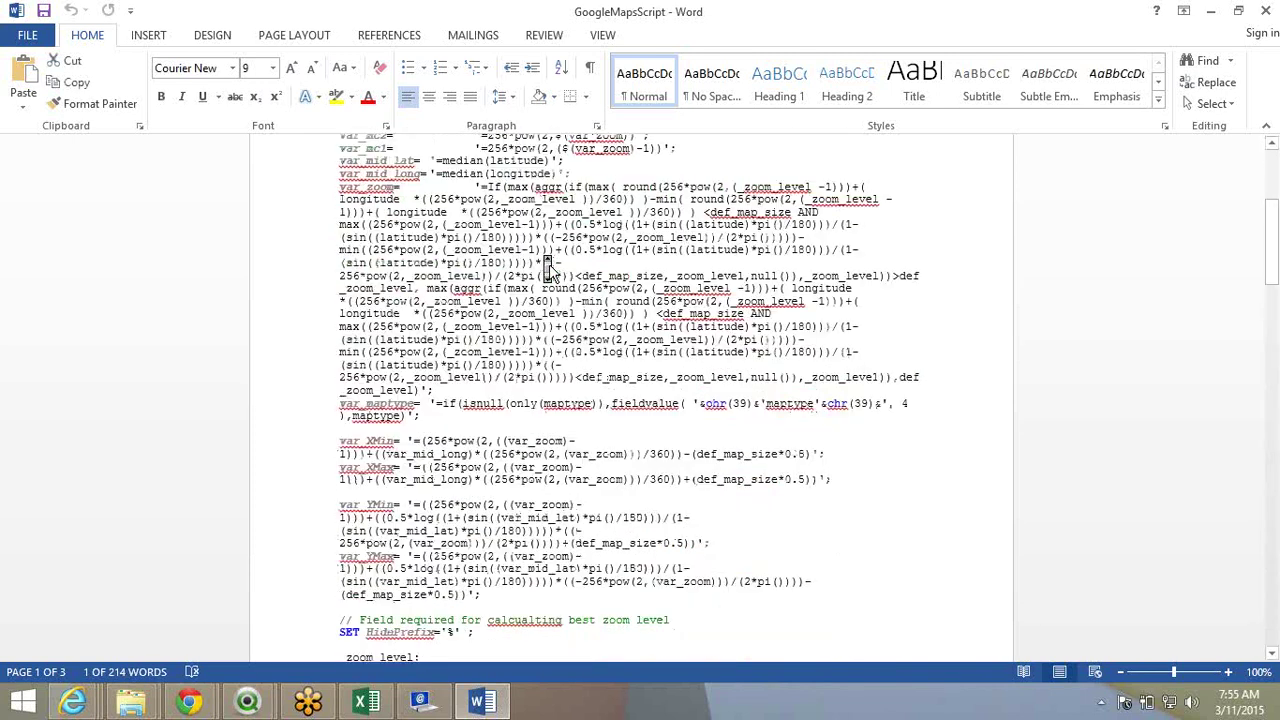
{"action": "scroll", "coordinate": [548, 272], "scroll_direction": "up", "scroll_amount": 4}
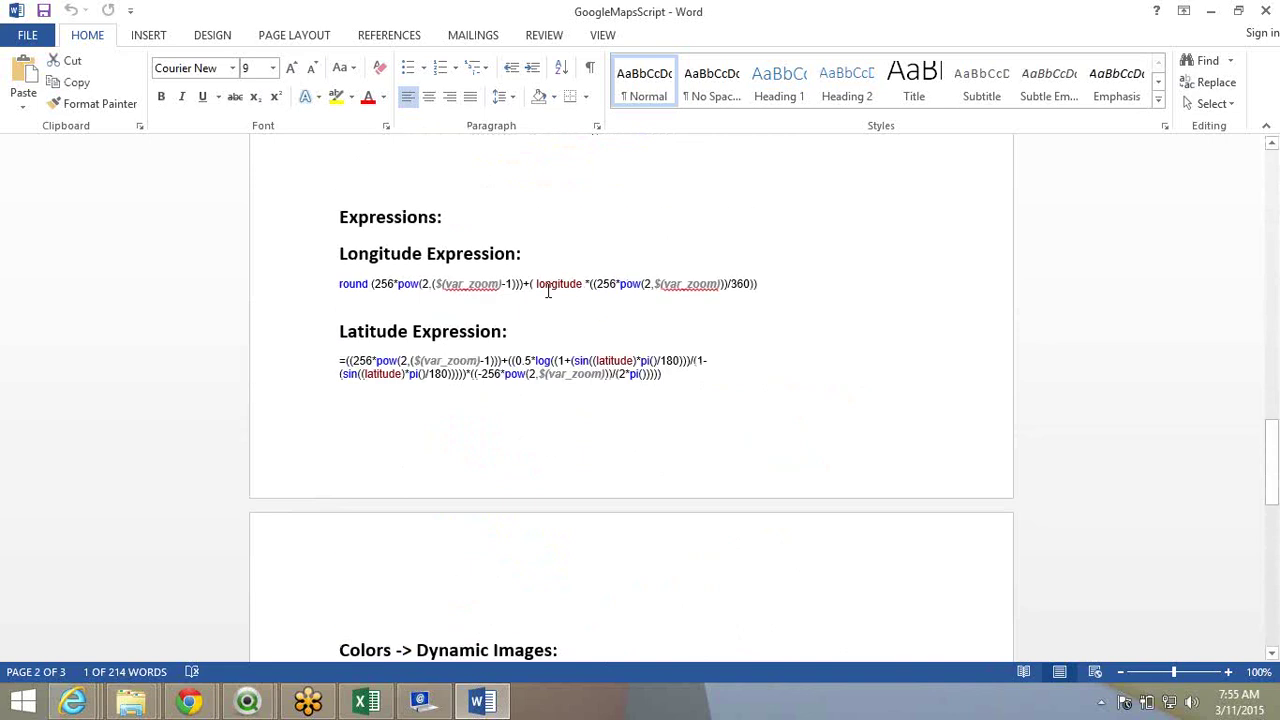
Highlight the longitude field in the Longitude Expression and compare it with the latitude field in the Latitude Expression.
{"action": "double_click", "coordinate": [548, 284]}
{"action": "double_click", "coordinate": [612, 360]}
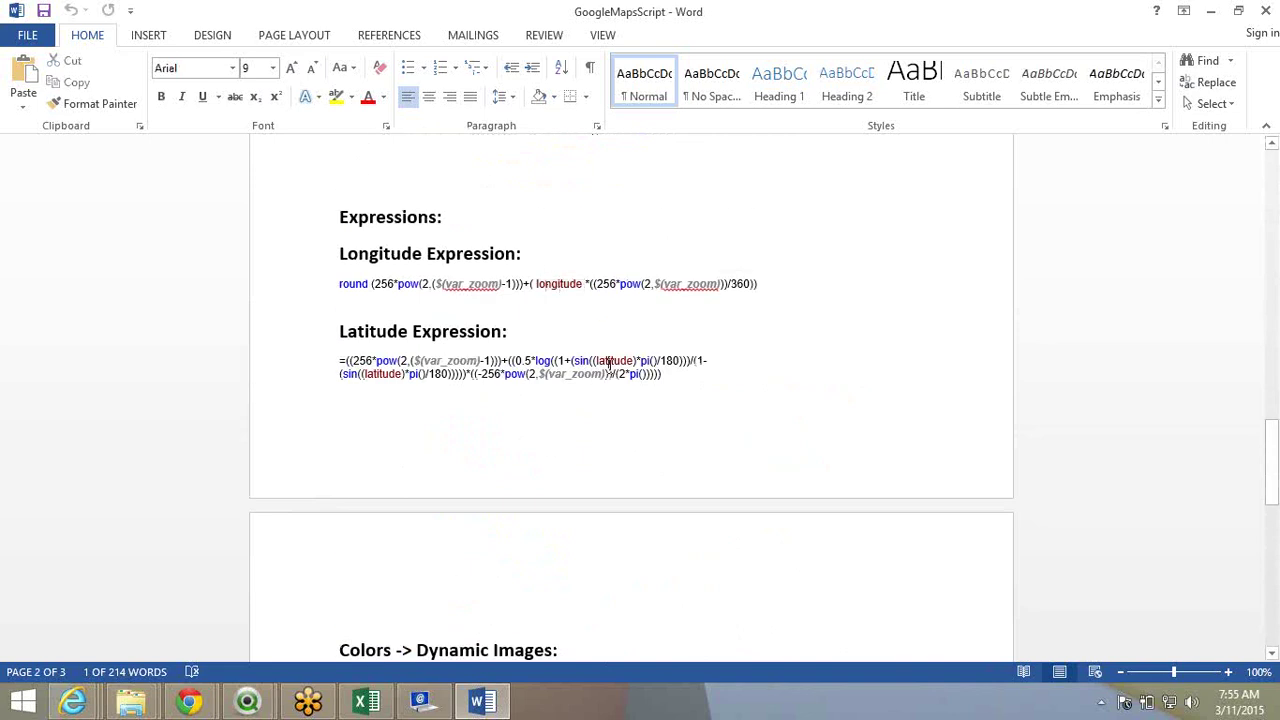
{"action": "double_click", "coordinate": [558, 286]}
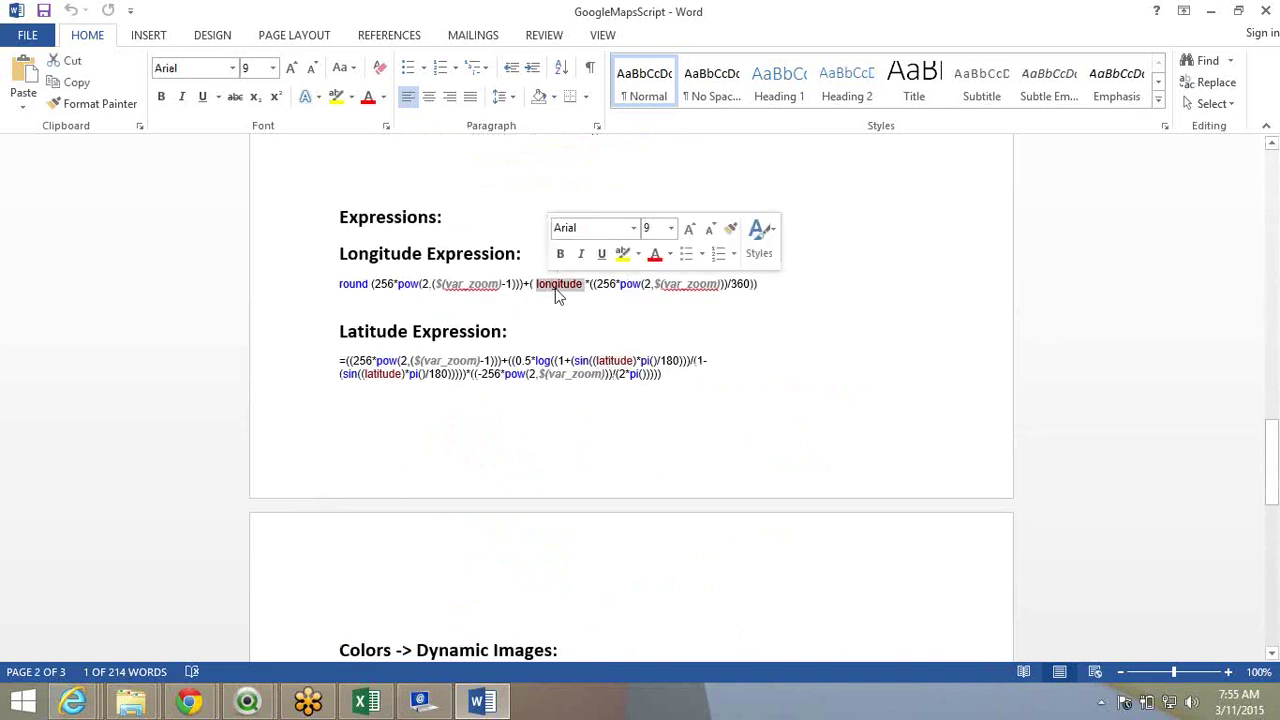
{"action": "left_click", "coordinate": [537, 284]}
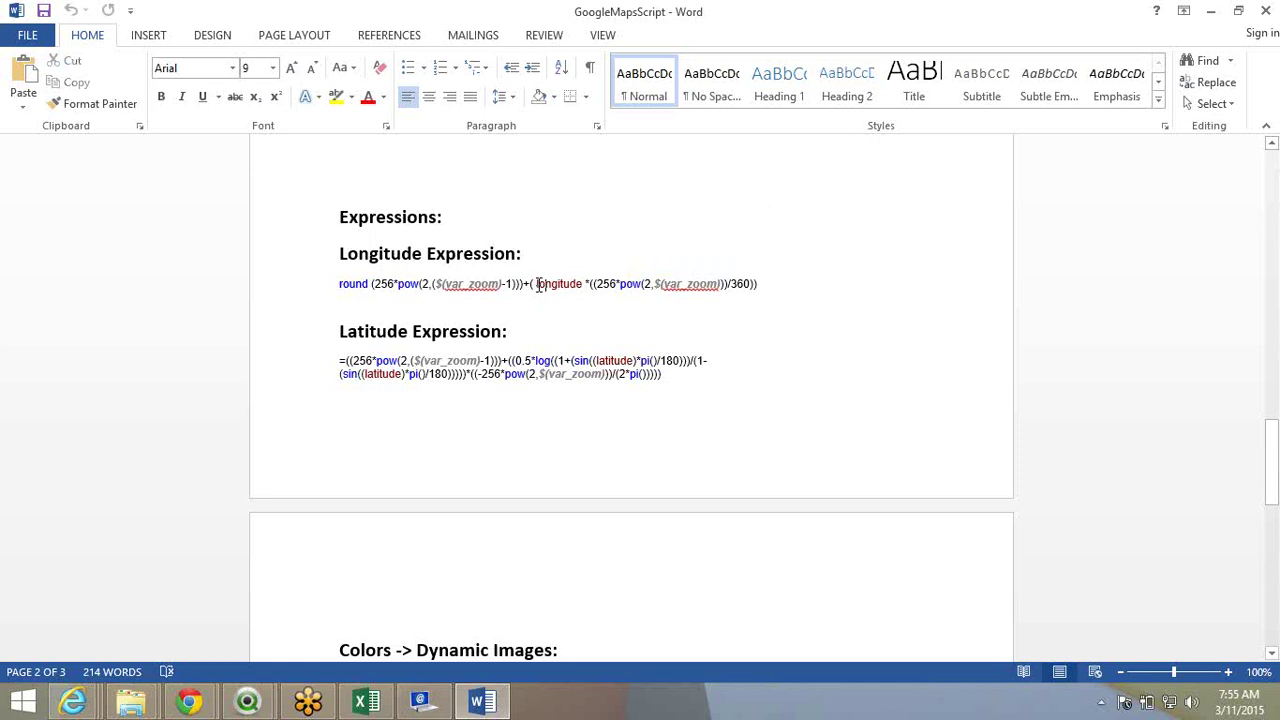
{"action": "left_click_drag", "start_coordinate": [537, 284], "coordinate": [582, 288]}
Highlight the static map URL expression under Colors -> Dynamic Images for review, and clear the highlight.
{"action": "scroll", "coordinate": [374, 277], "scroll_direction": "down", "scroll_amount": 5}
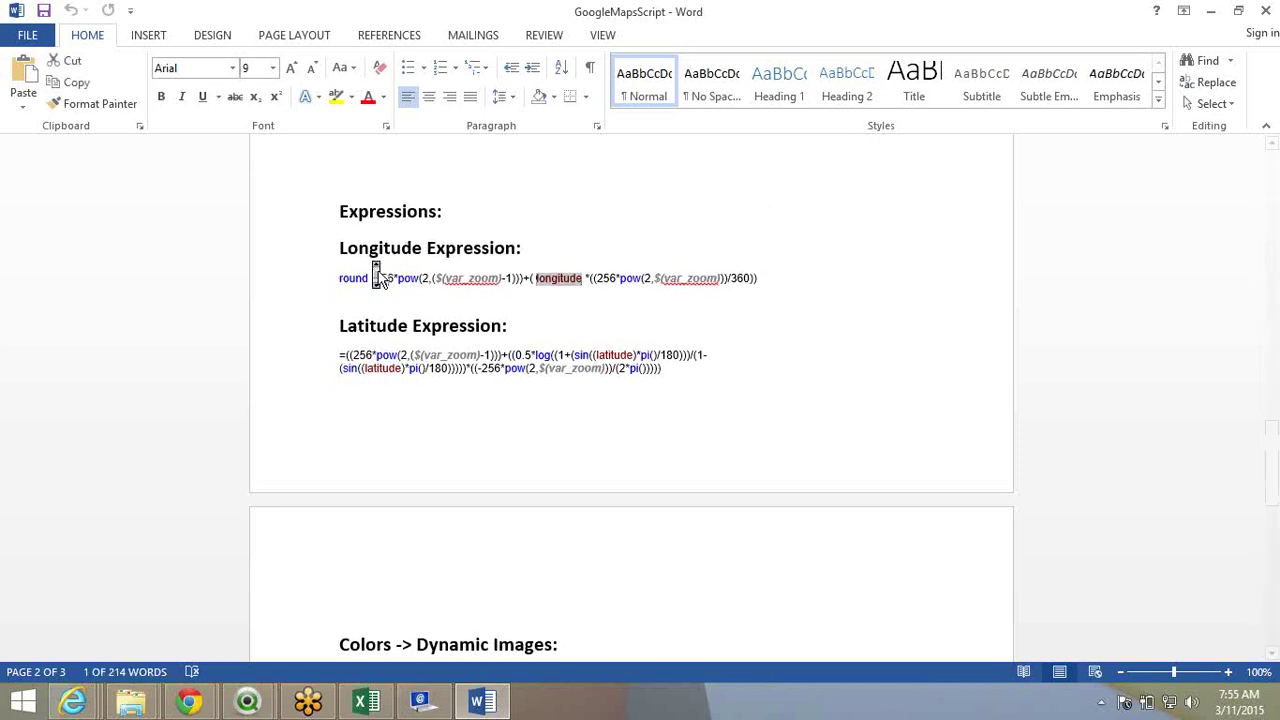
{"action": "scroll", "coordinate": [376, 277], "scroll_direction": "down", "scroll_amount": 4}
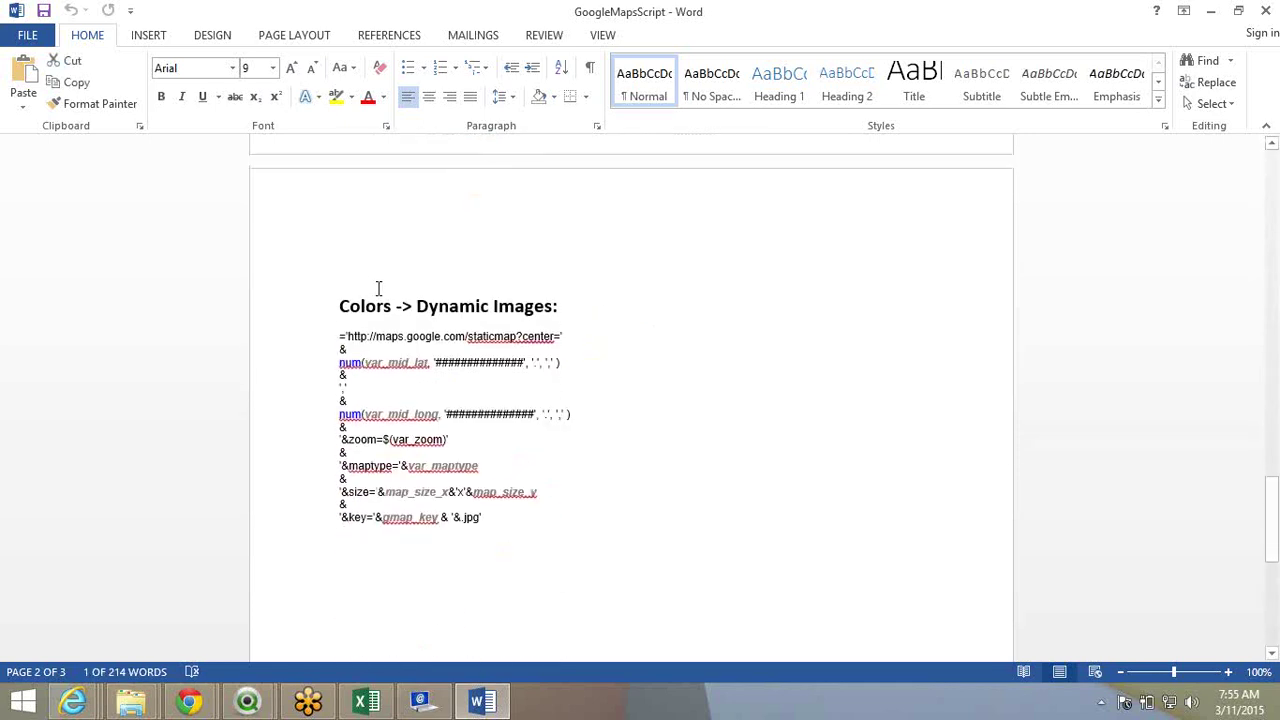
{"action": "left_click_drag", "start_coordinate": [506, 491], "coordinate": [341, 259]}
{"action": "left_click", "coordinate": [588, 491]}
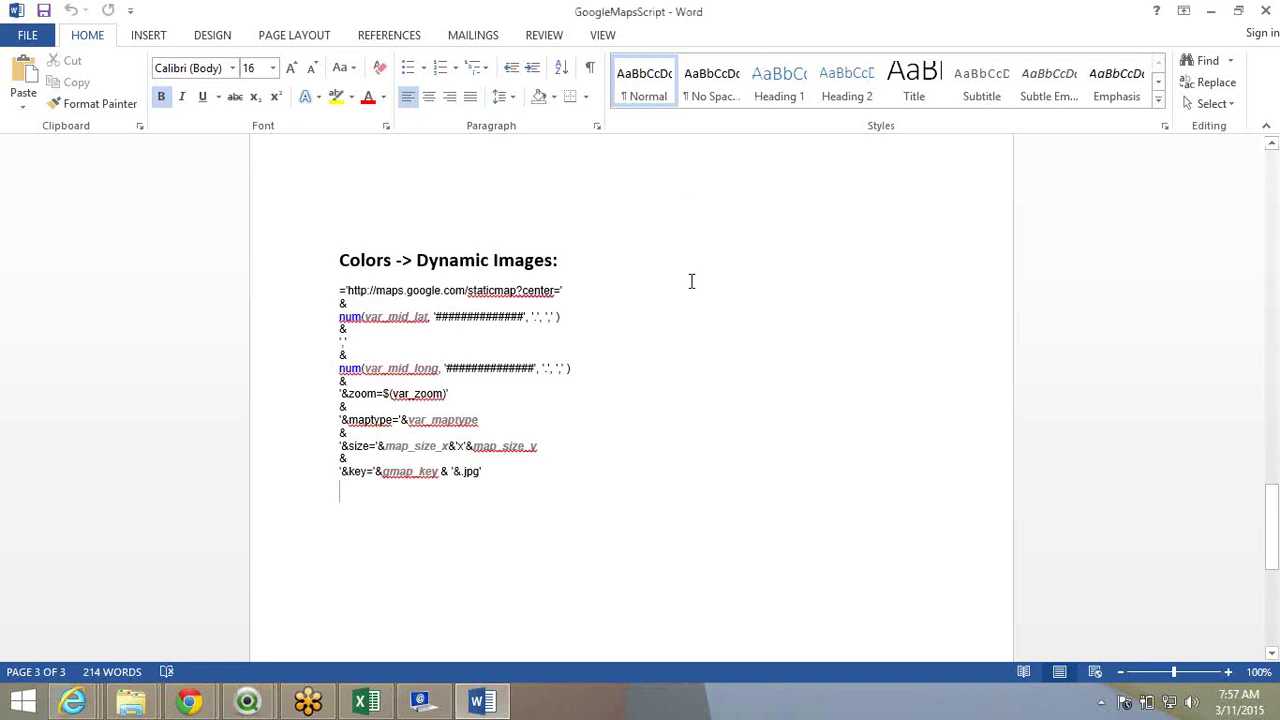
Look back over the document from the Dynamic Images expression through the latitude and longitude expressions to the Translations load.
{"action": "scroll", "coordinate": [691, 280], "scroll_direction": "up", "scroll_amount": 1}
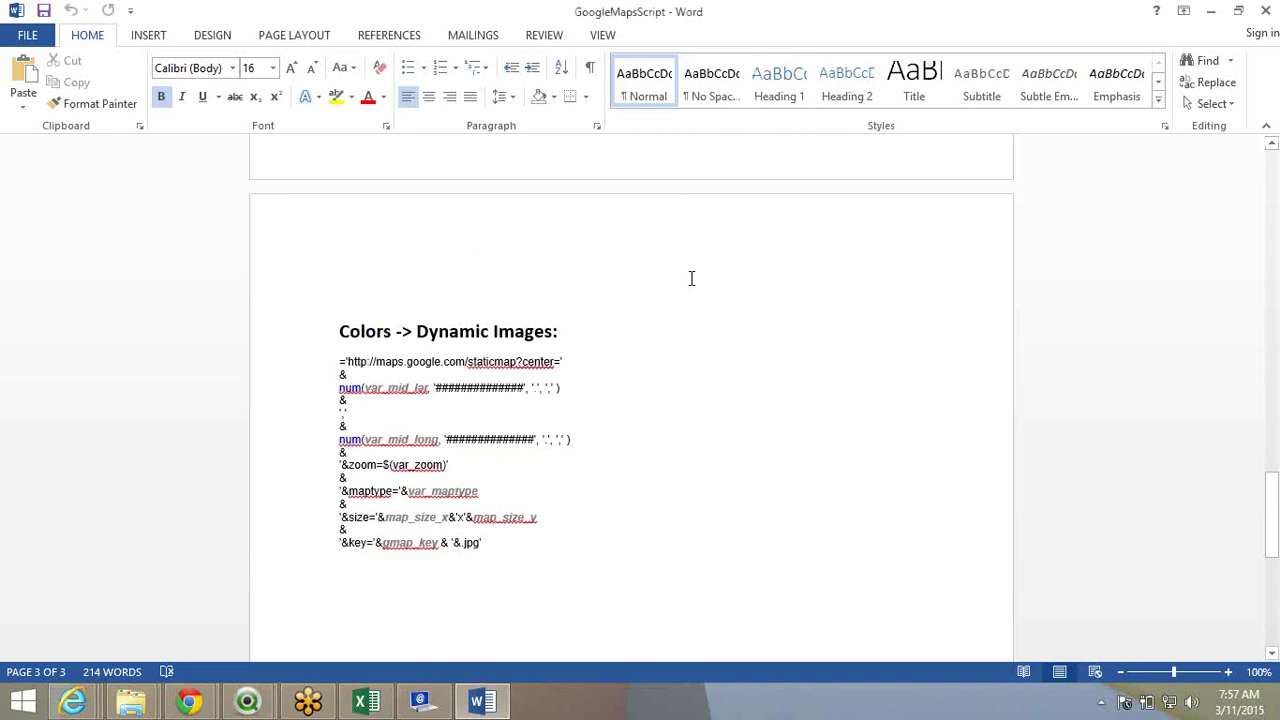
{"action": "scroll", "coordinate": [691, 278], "scroll_direction": "up", "scroll_amount": 2}
{"action": "scroll", "coordinate": [691, 278], "scroll_direction": "up", "scroll_amount": 1}
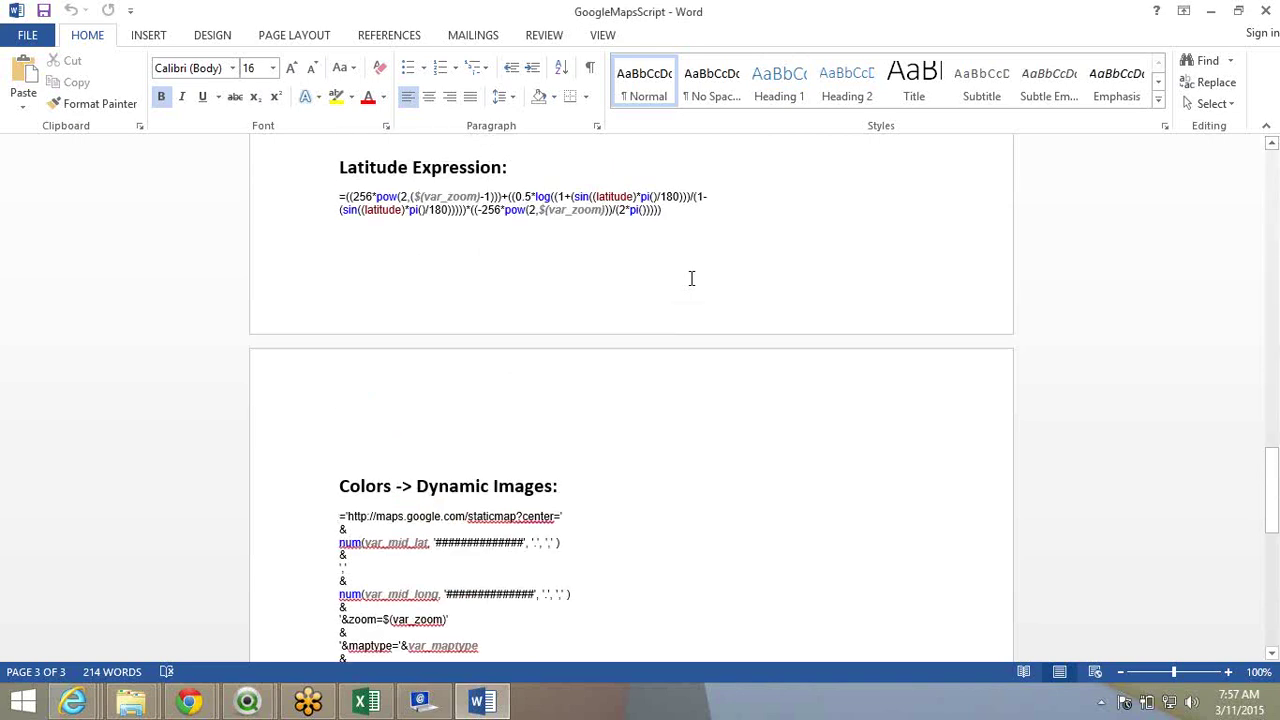
{"action": "scroll", "coordinate": [691, 278], "scroll_direction": "up", "scroll_amount": 8}
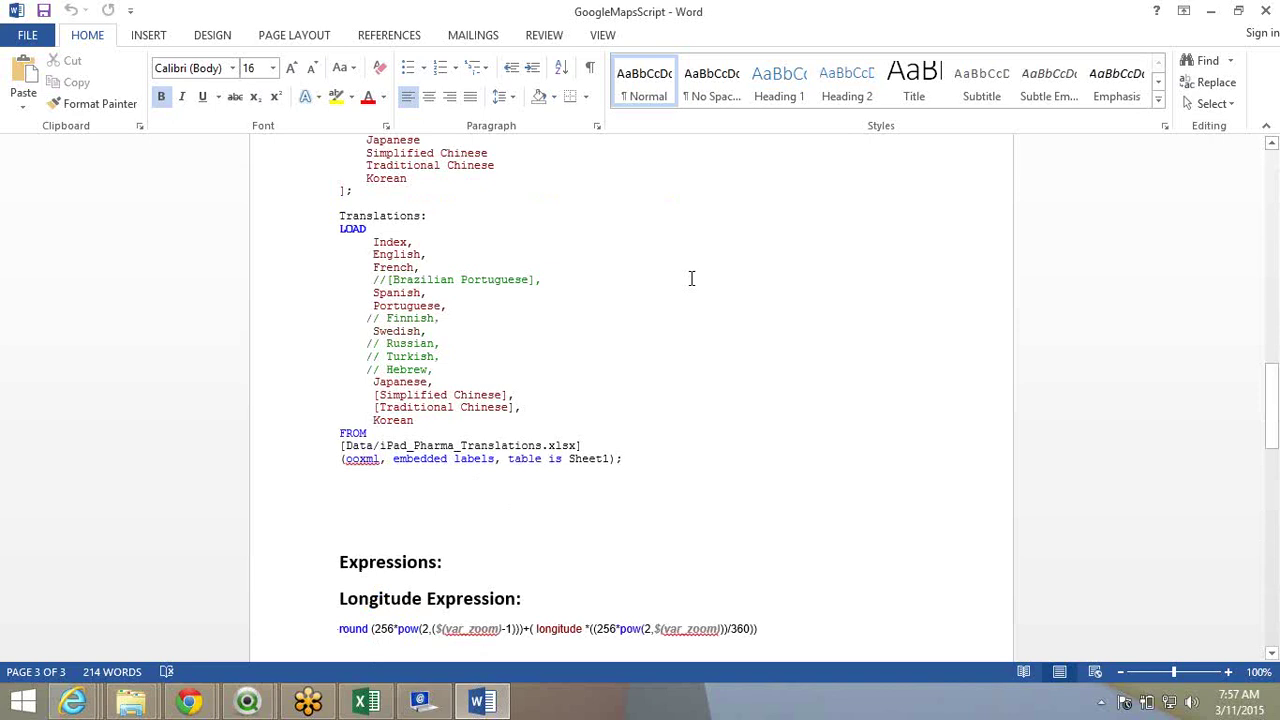
Look back through the script from the Translations load past Languages and maptype to the map variables and the document's beginning.
{"action": "scroll", "coordinate": [691, 278], "scroll_direction": "up", "scroll_amount": 1}
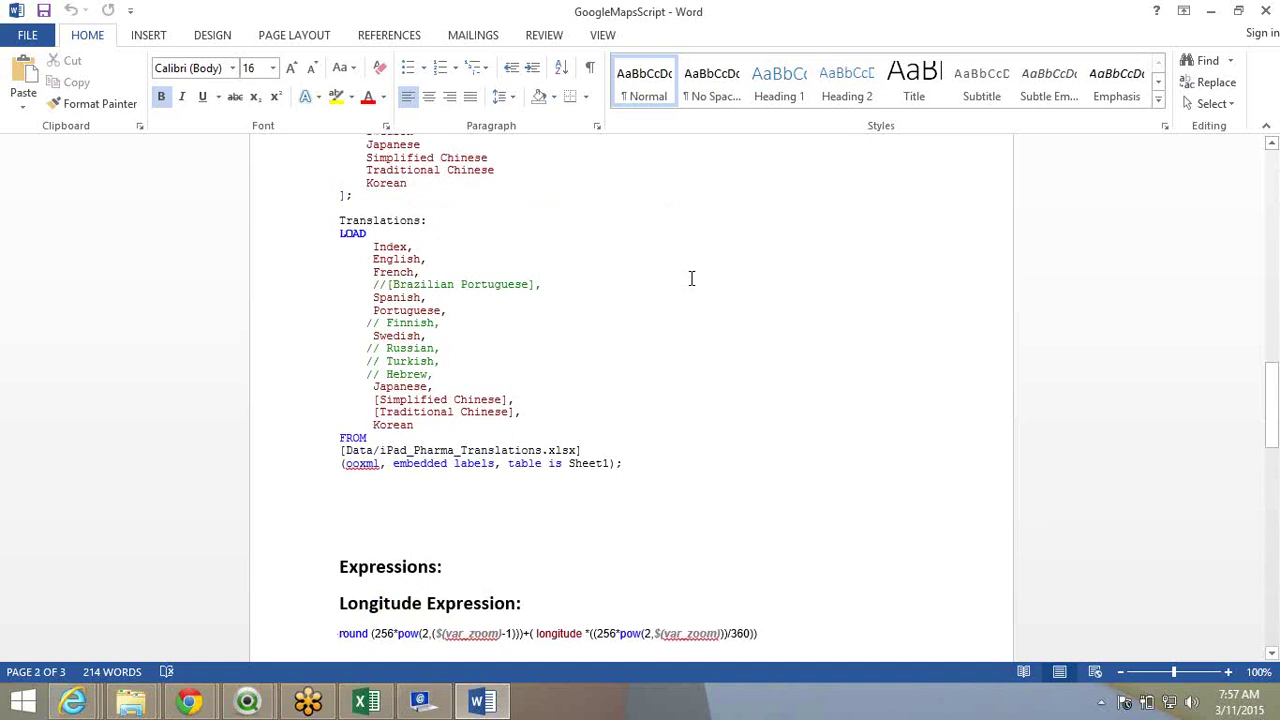
{"action": "scroll", "coordinate": [691, 278], "scroll_direction": "up", "scroll_amount": 3}
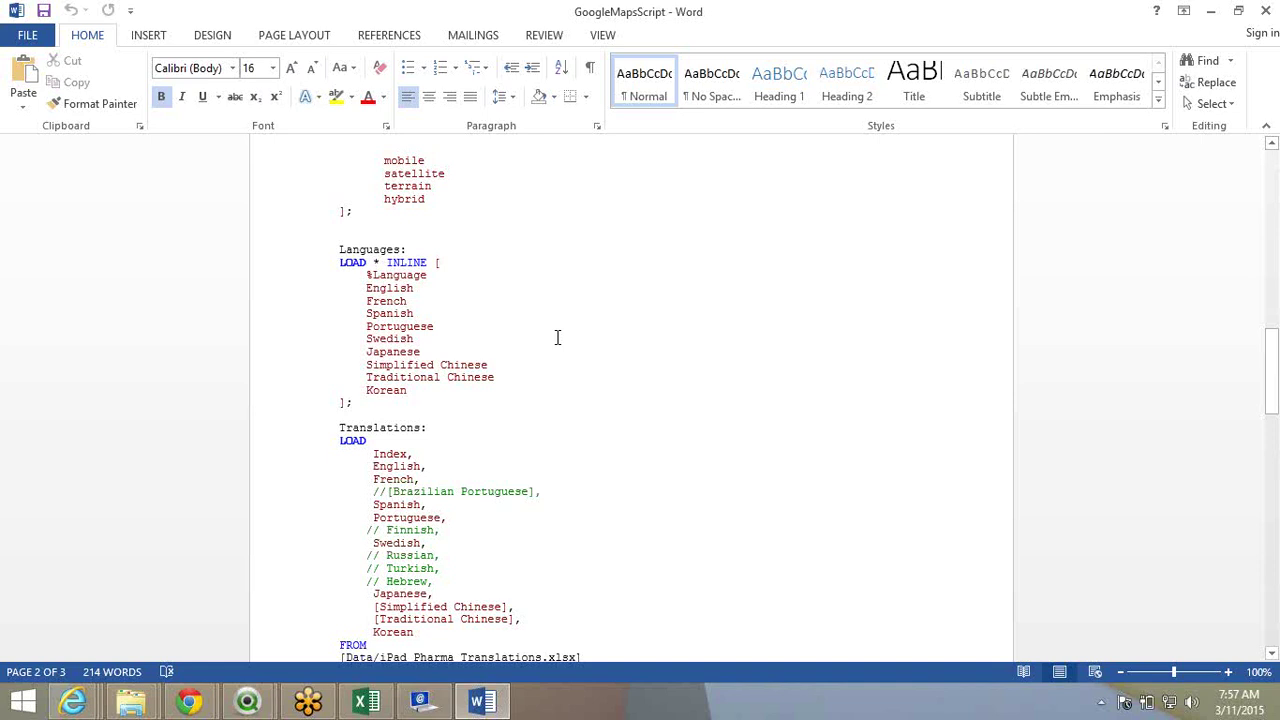
{"action": "scroll", "coordinate": [557, 337], "scroll_direction": "up", "scroll_amount": 1}
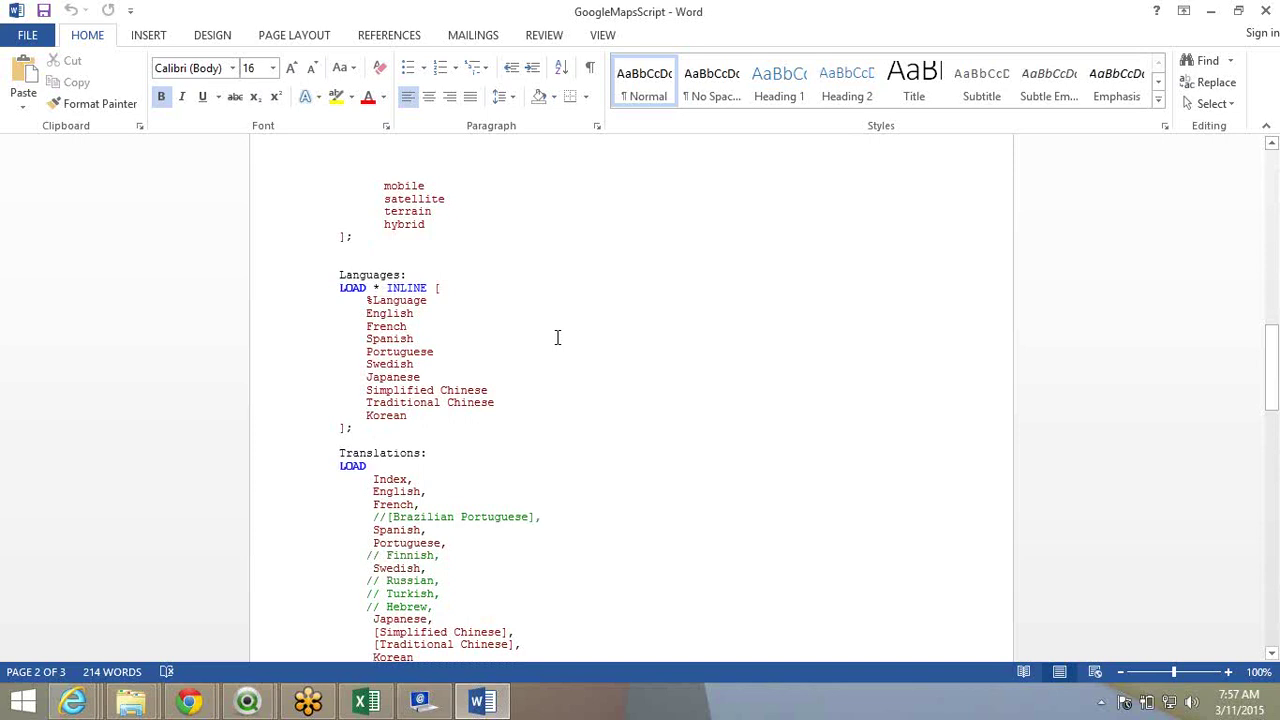
{"action": "scroll", "coordinate": [557, 337], "scroll_direction": "up", "scroll_amount": 3}
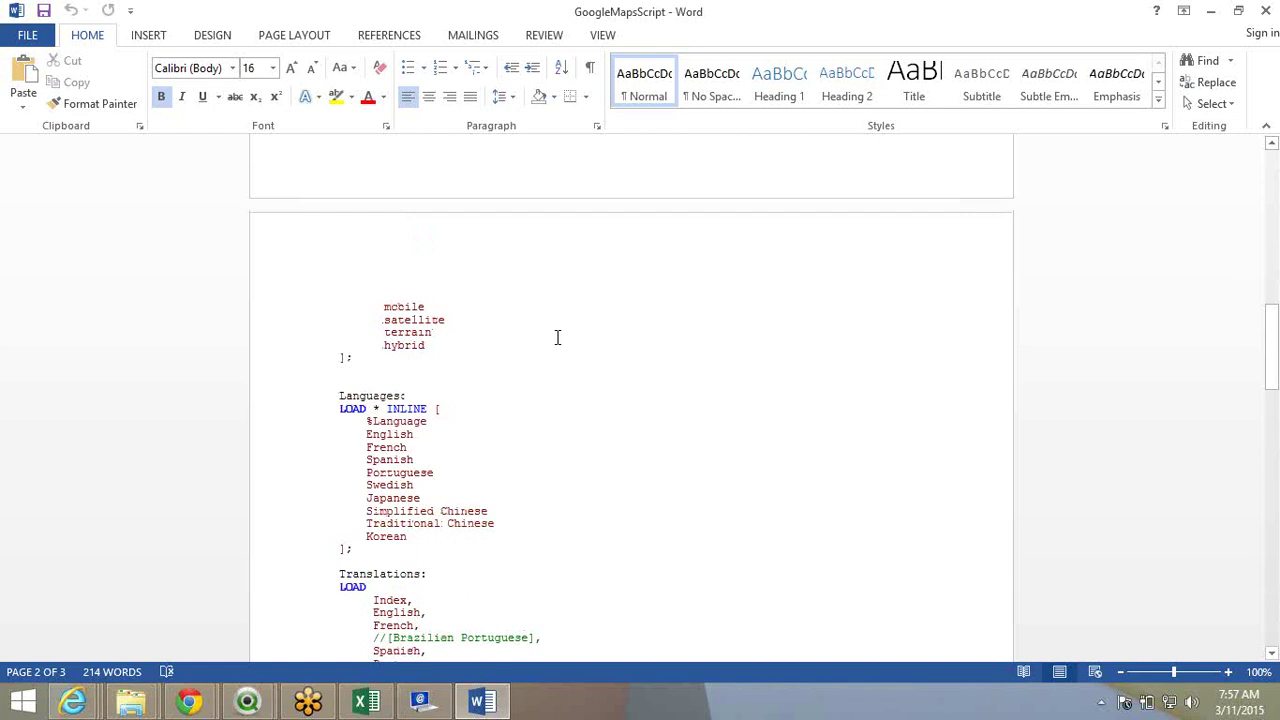
{"action": "scroll", "coordinate": [557, 337], "scroll_direction": "up", "scroll_amount": 8}
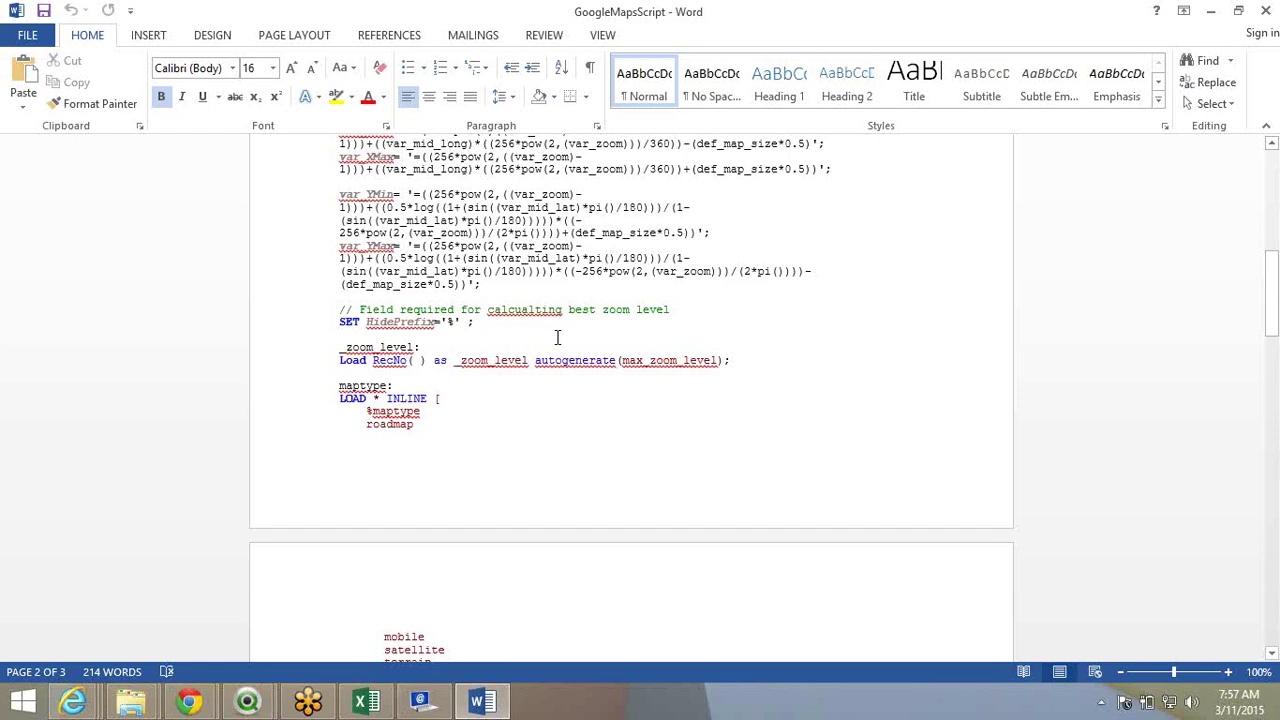
{"action": "key", "text": "ctrl+Home"}
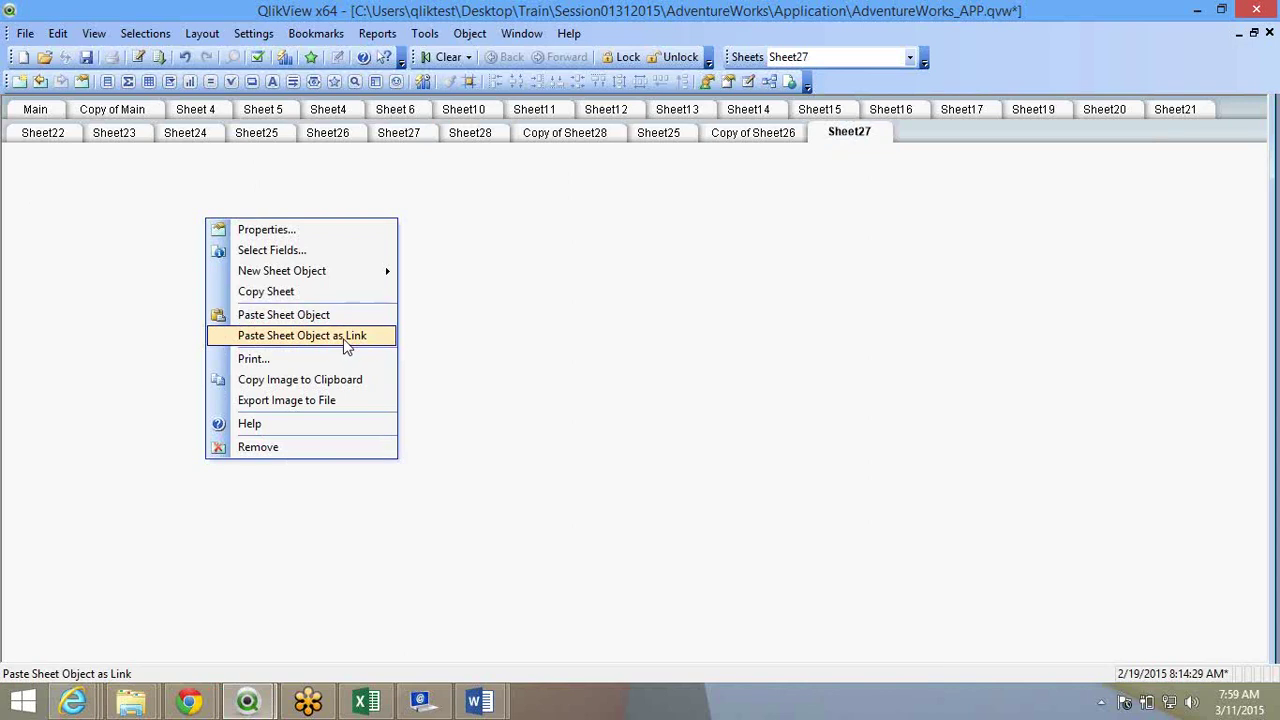
Paste the Current Year pivot table as a linked object on the empty last Sheet27, and go to the original on Sheet28.
{"action": "left_click", "coordinate": [345, 342]}
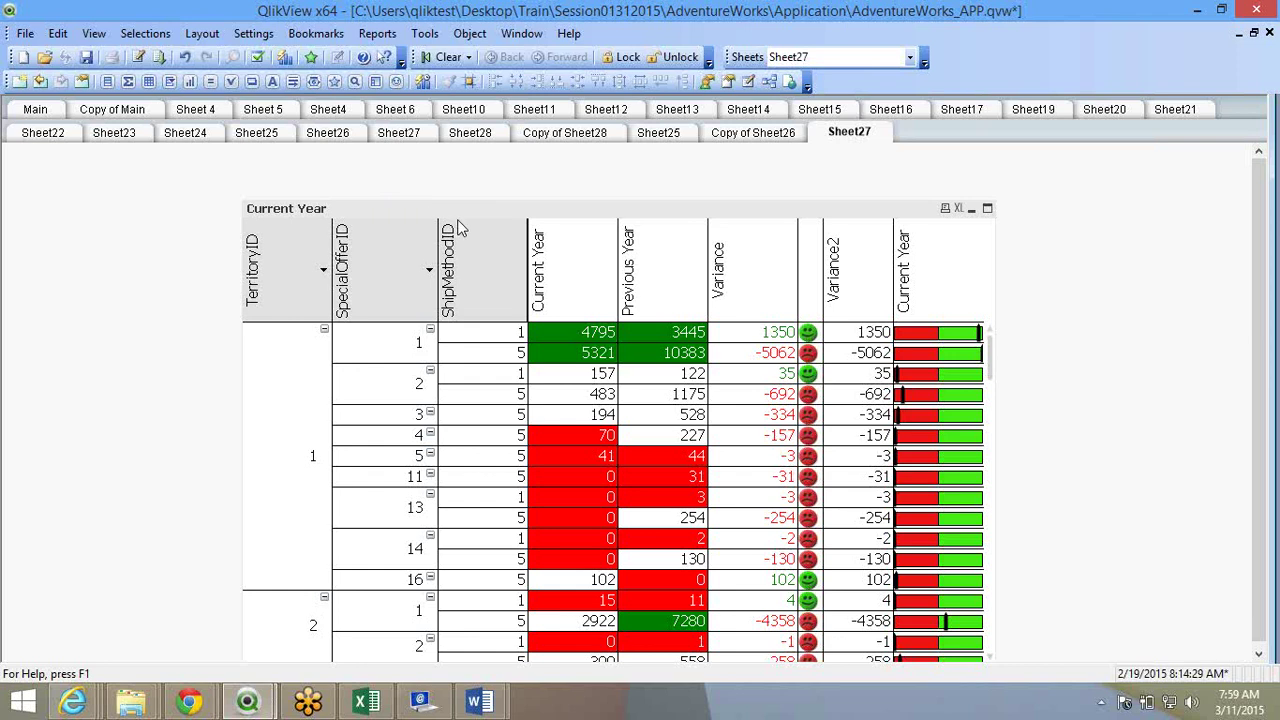
{"action": "left_click", "coordinate": [424, 139]}
{"action": "left_click", "coordinate": [428, 142]}
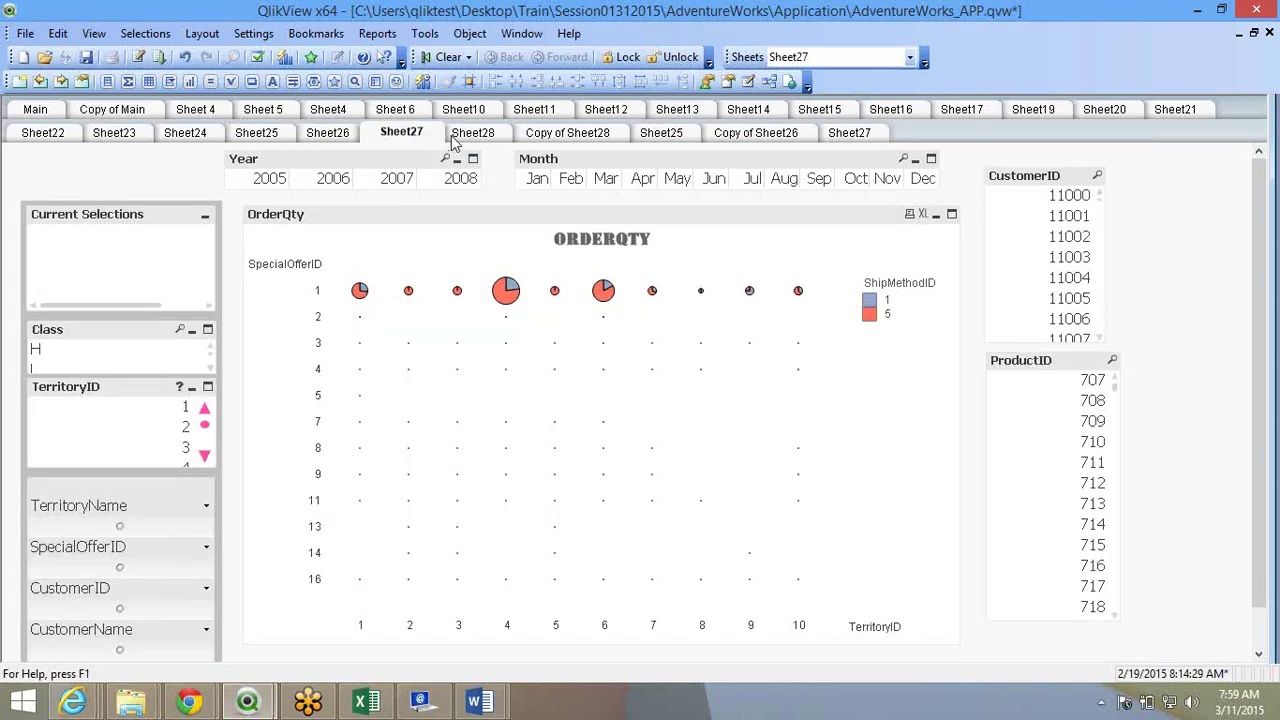
{"action": "left_click", "coordinate": [455, 138]}
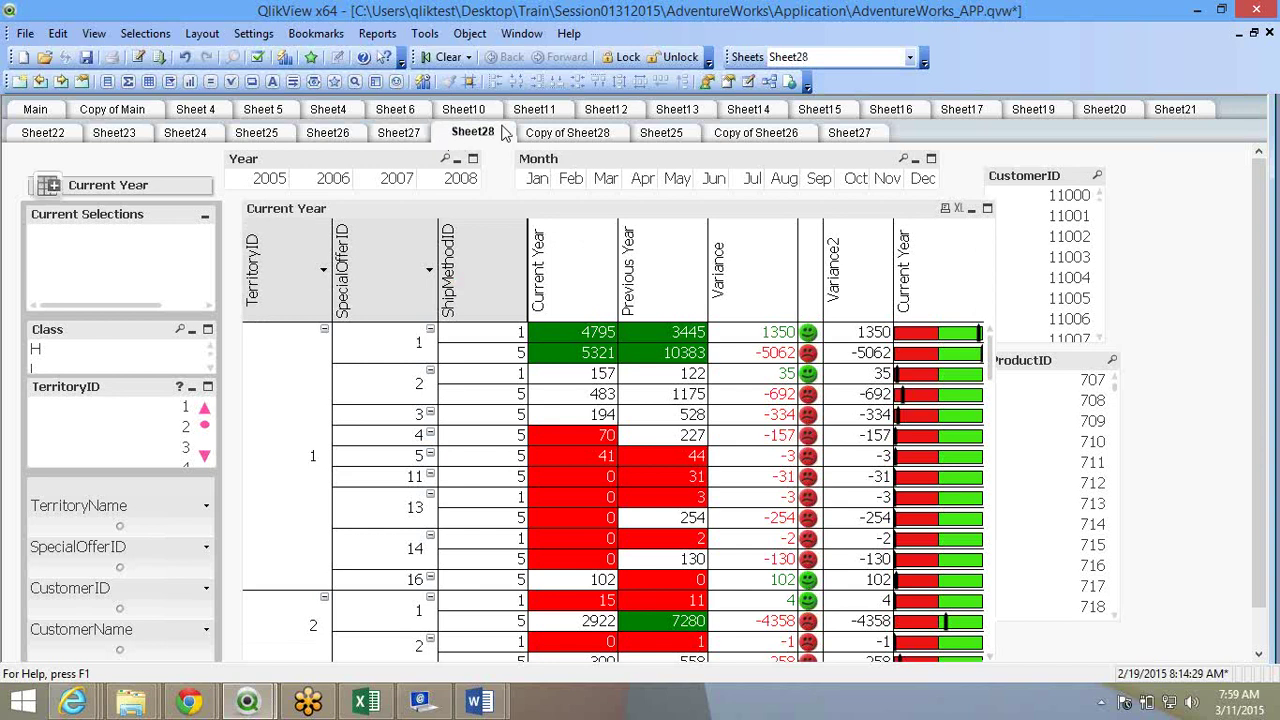
Remove the ShipMethodID dimension from the Current Year pivot table on Sheet28 and apply the change.
{"action": "right_click", "coordinate": [497, 270]}
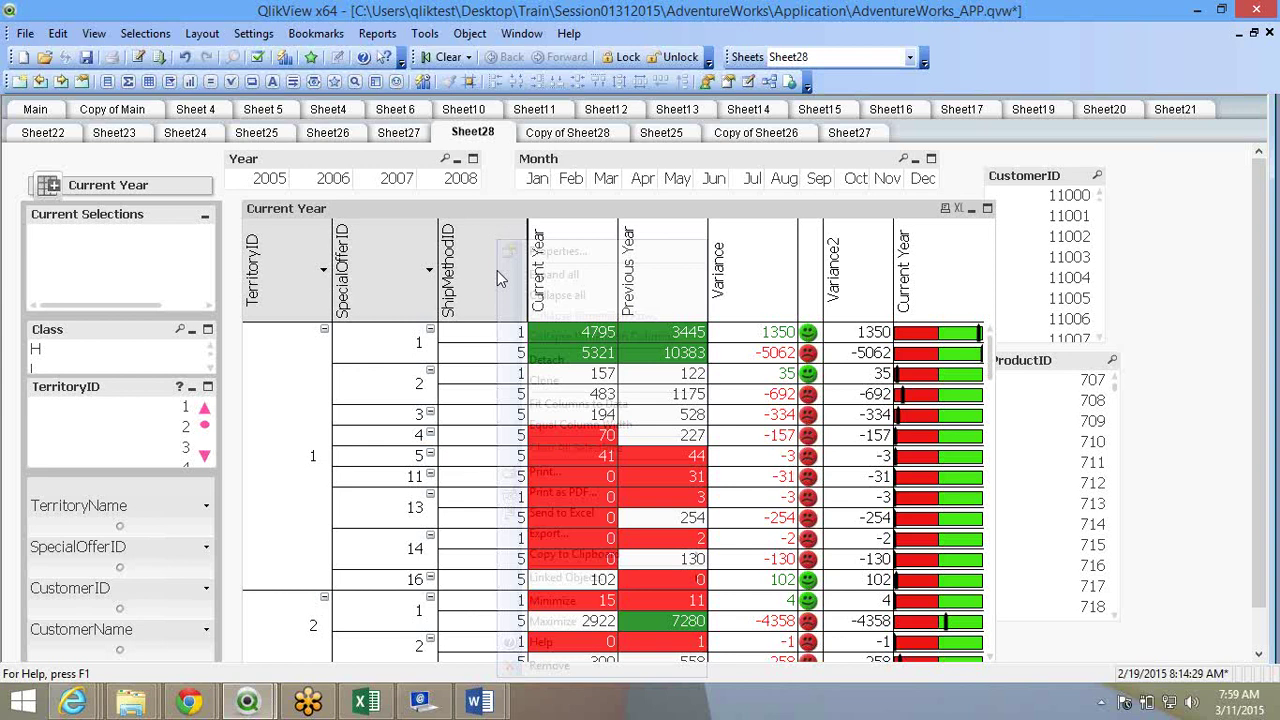
{"action": "right_click", "coordinate": [519, 254]}
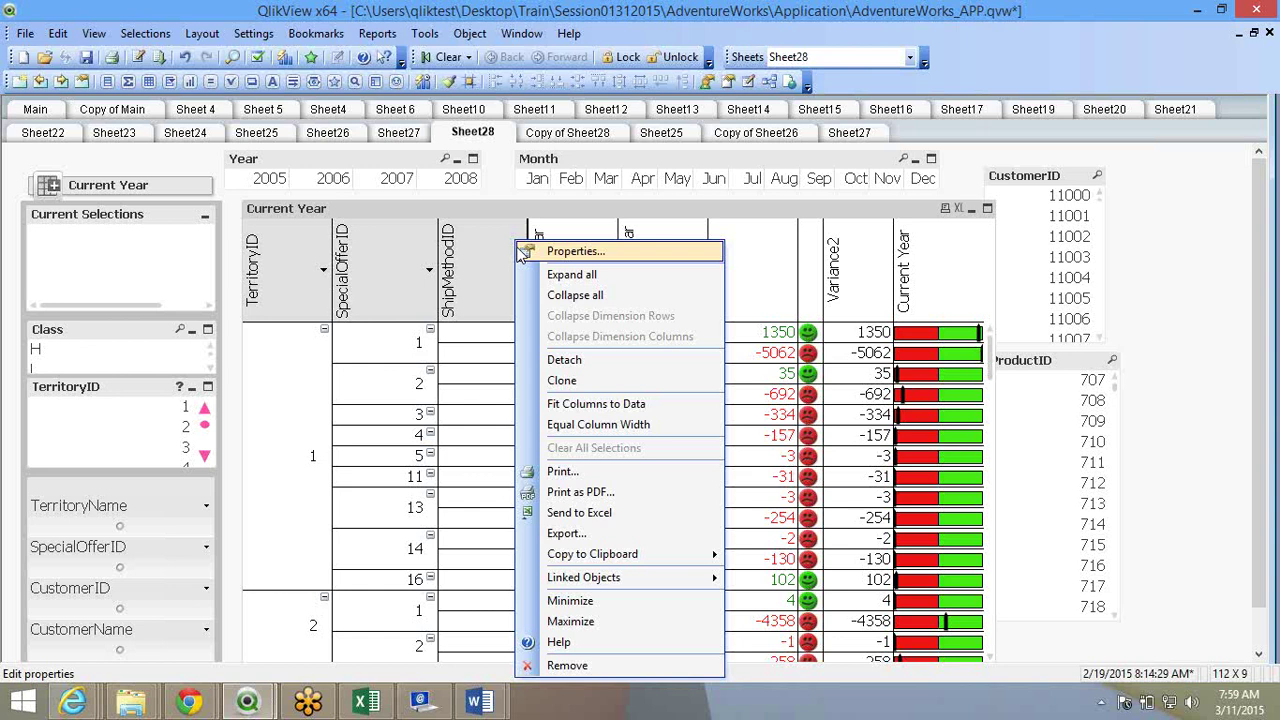
{"action": "left_click", "coordinate": [575, 251]}
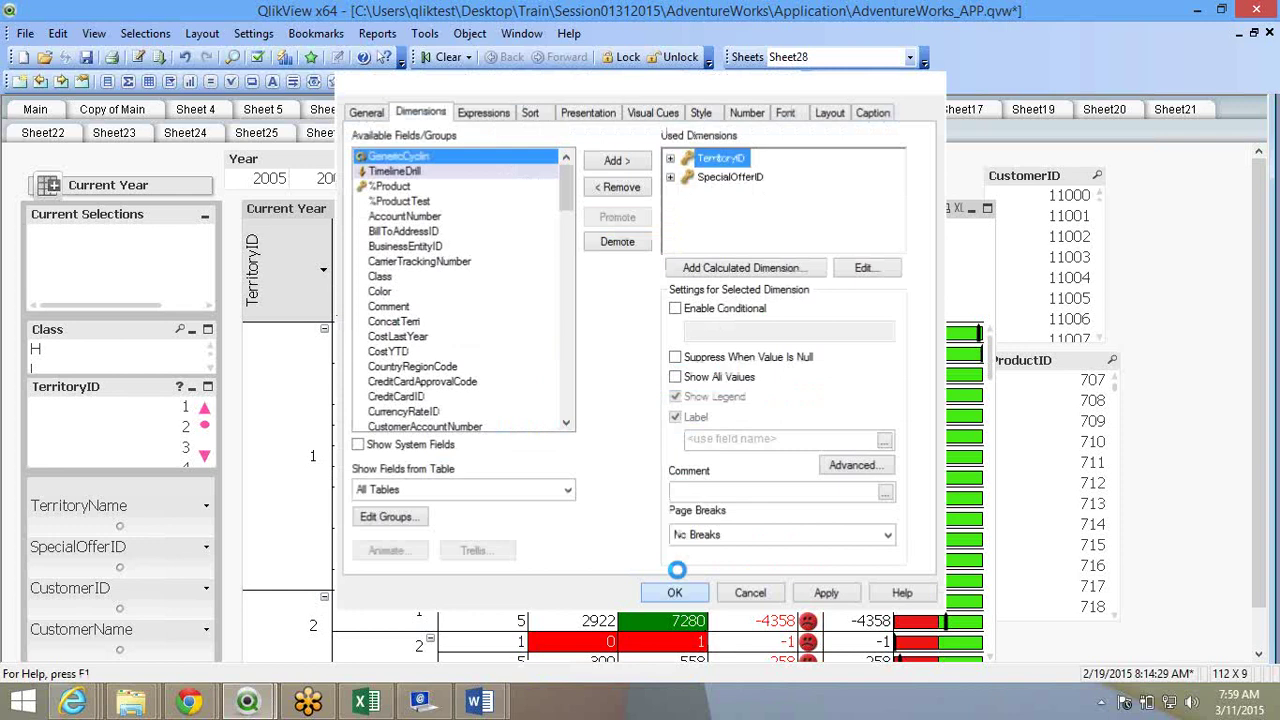
{"action": "left_click", "coordinate": [675, 592]}
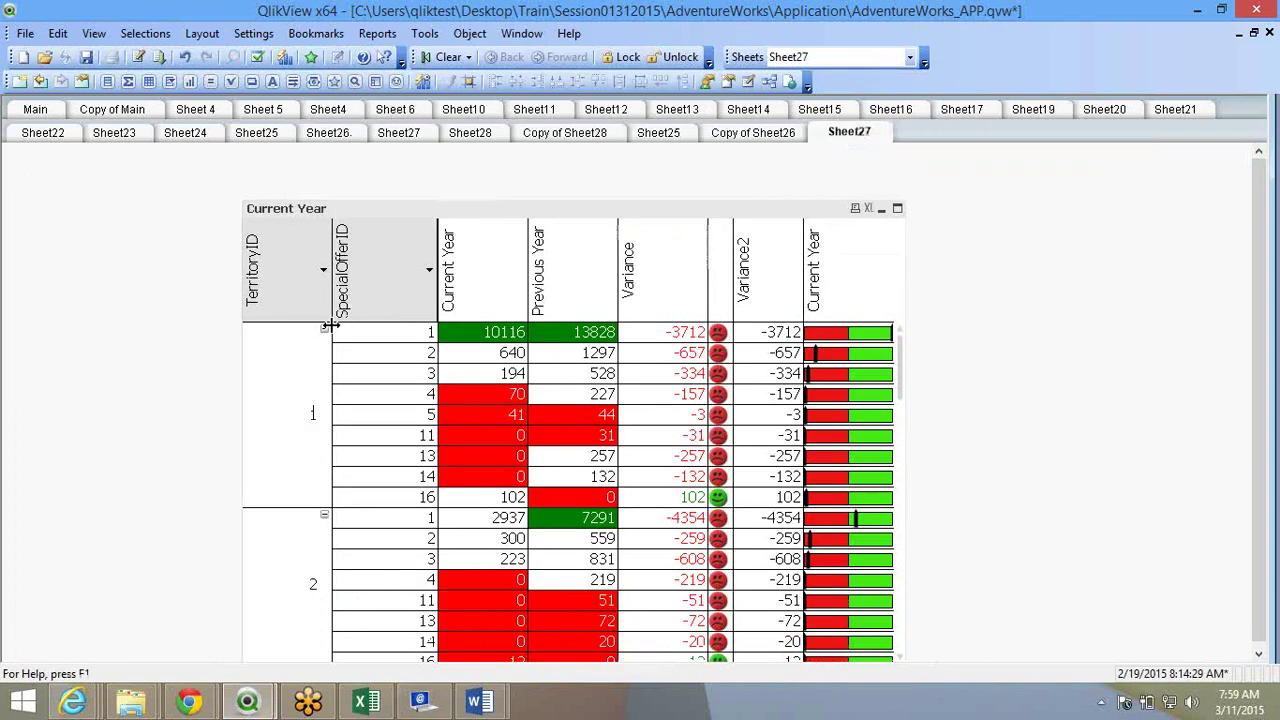
Move the linked Current Year table up and to the left on the last Sheet27, and unlink it from its original.
{"action": "left_click", "coordinate": [247, 703]}
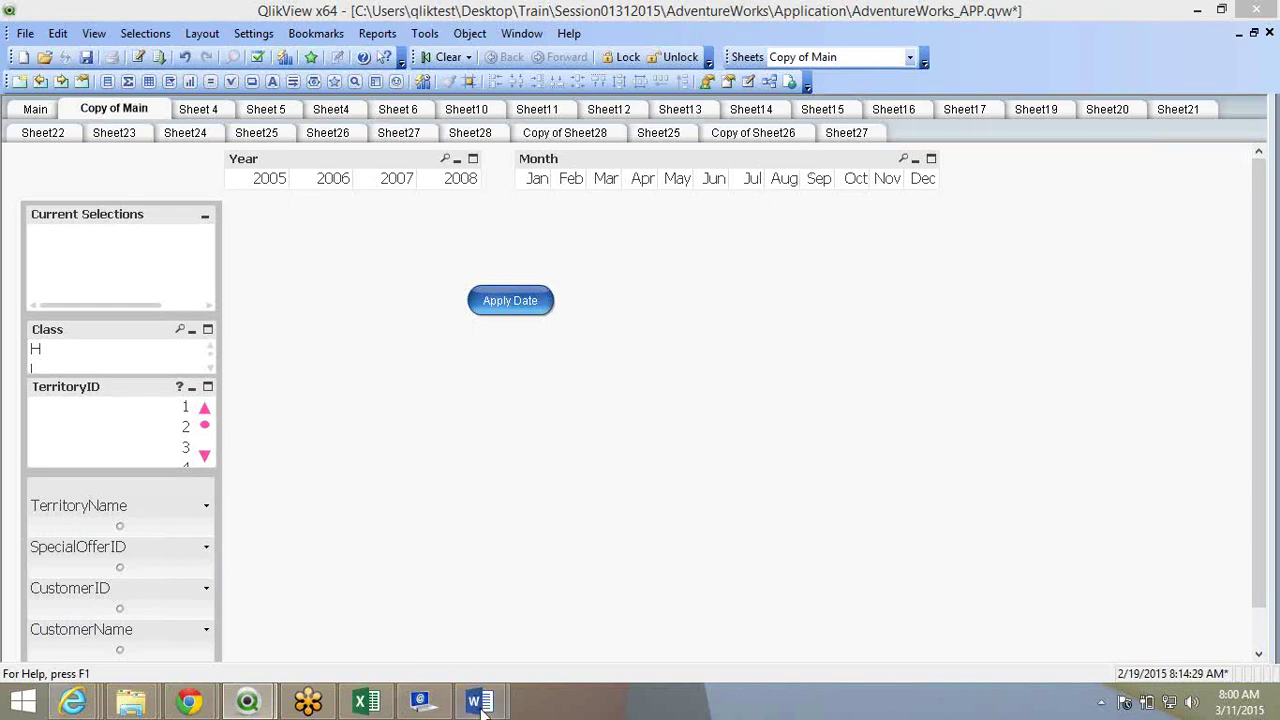
{"action": "mouse_move", "coordinate": [482, 705]}
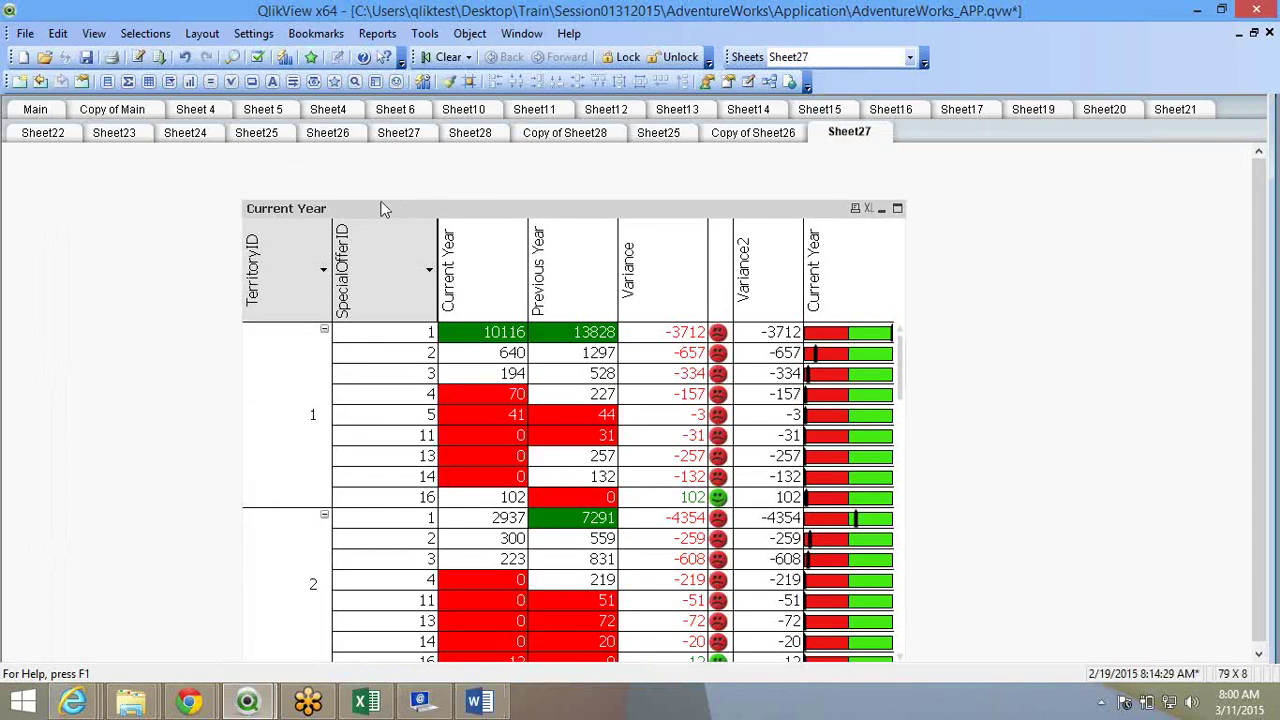
{"action": "left_click_drag", "start_coordinate": [380, 208], "coordinate": [272, 174]}
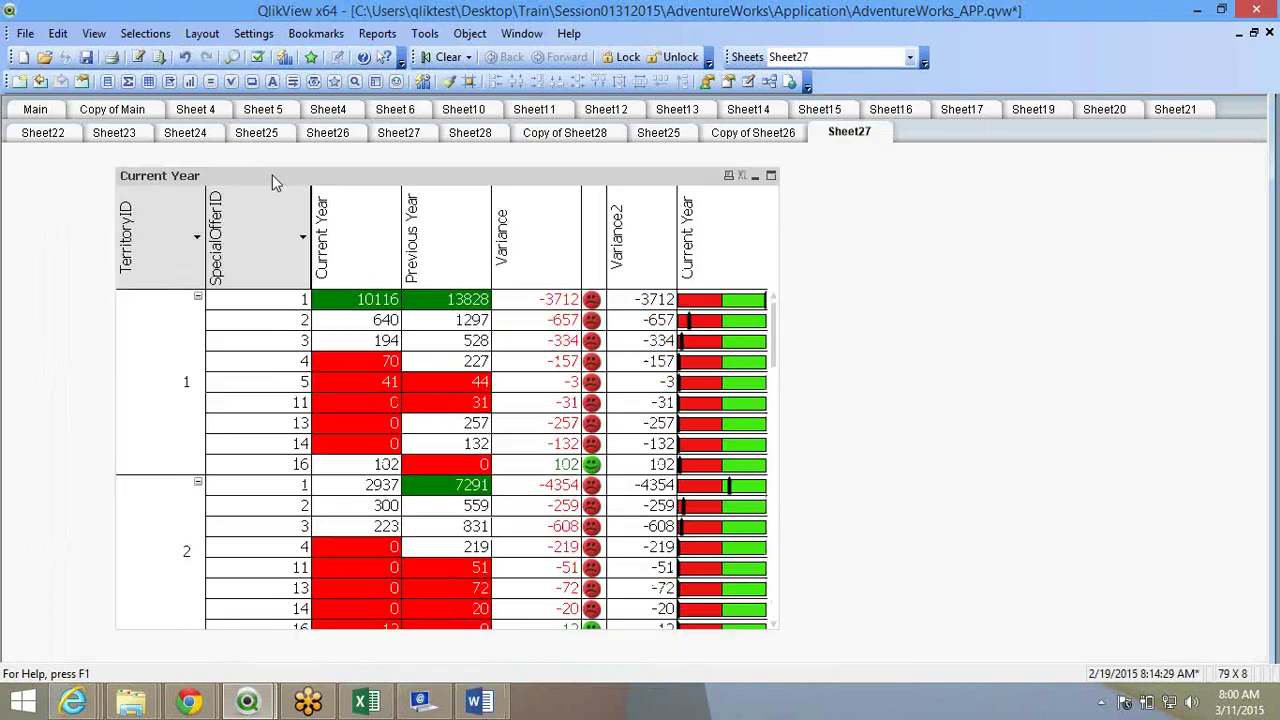
{"action": "right_click", "coordinate": [272, 175]}
{"action": "mouse_move", "coordinate": [383, 497]}
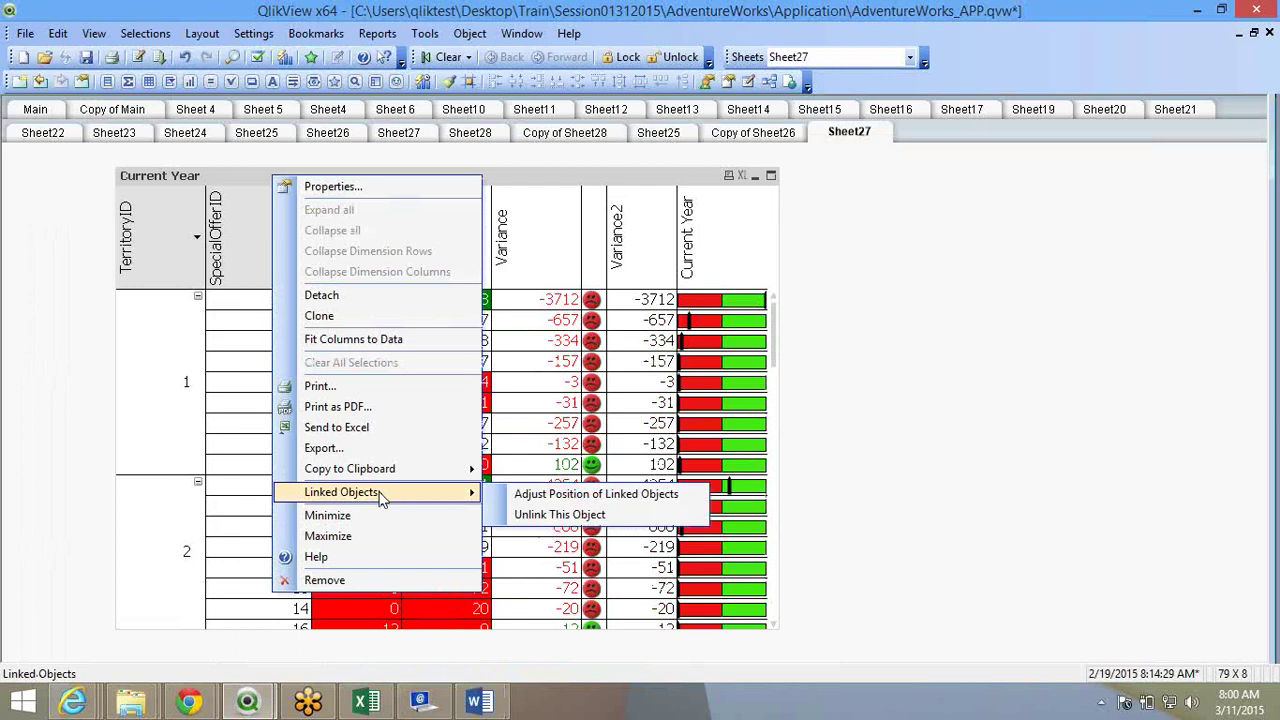
{"action": "left_click", "coordinate": [536, 513]}
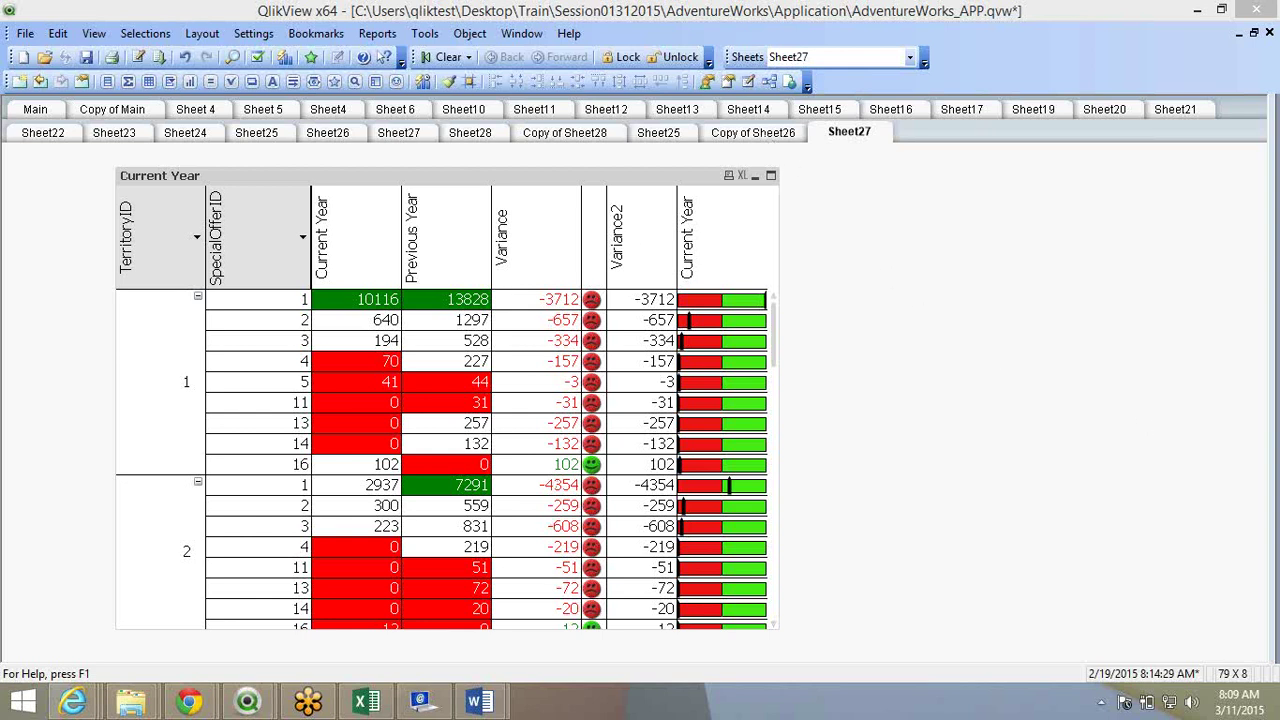
Switch to the Training Curriculum document in Word, highlight the Administration topics for review, and clear the highlight.
{"action": "mouse_move", "coordinate": [460, 708]}
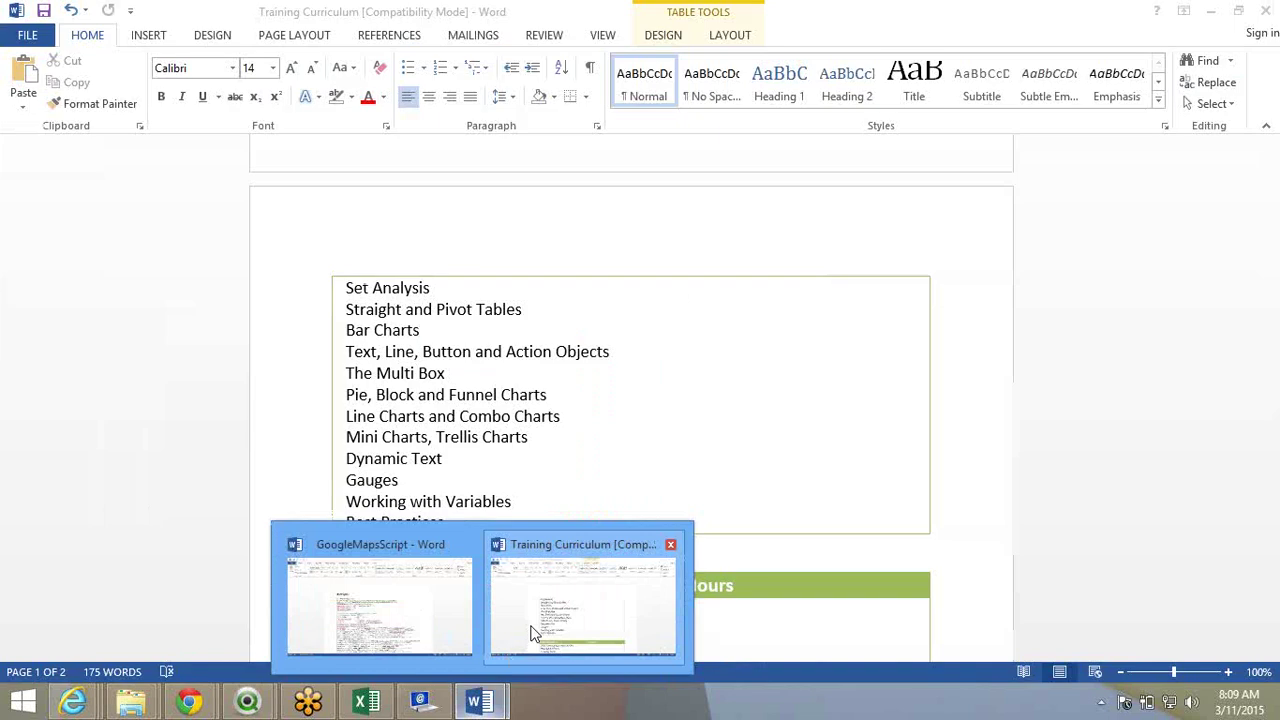
{"action": "left_click", "coordinate": [529, 634]}
{"action": "scroll", "coordinate": [466, 457], "scroll_direction": "down", "scroll_amount": 2}
{"action": "left_click_drag", "start_coordinate": [525, 572], "coordinate": [368, 488]}
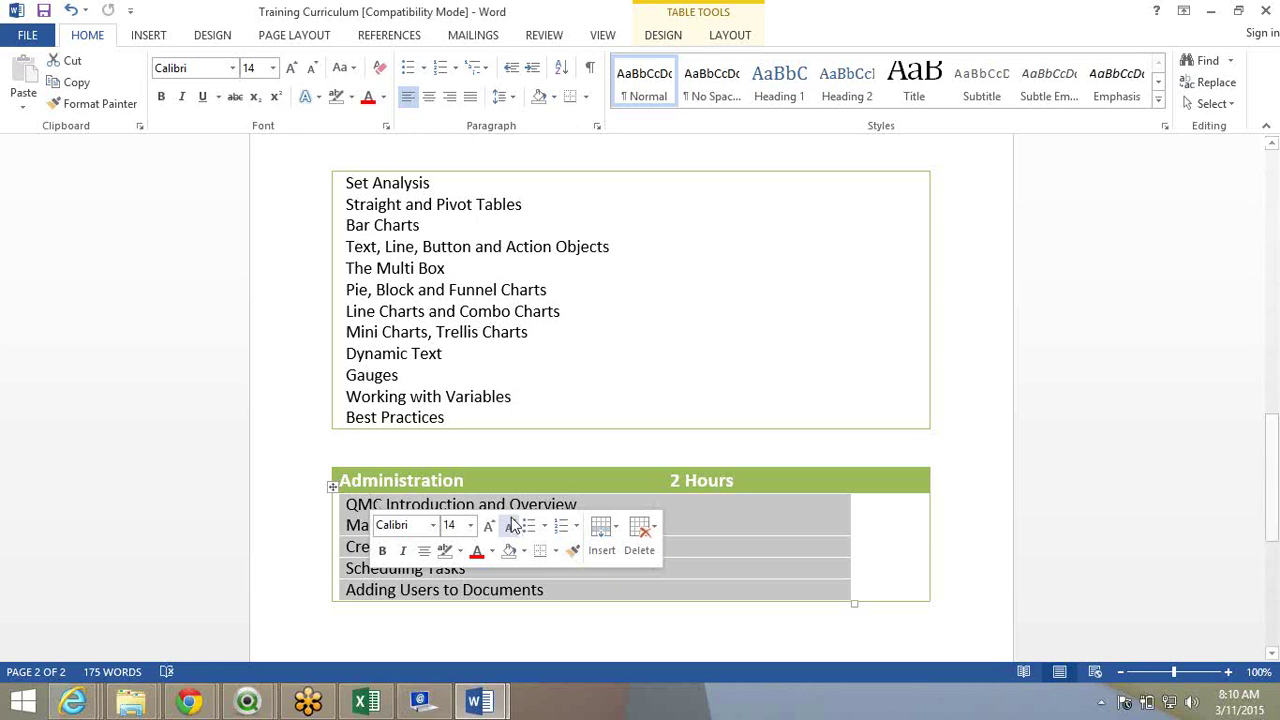
{"action": "left_click", "coordinate": [632, 379]}
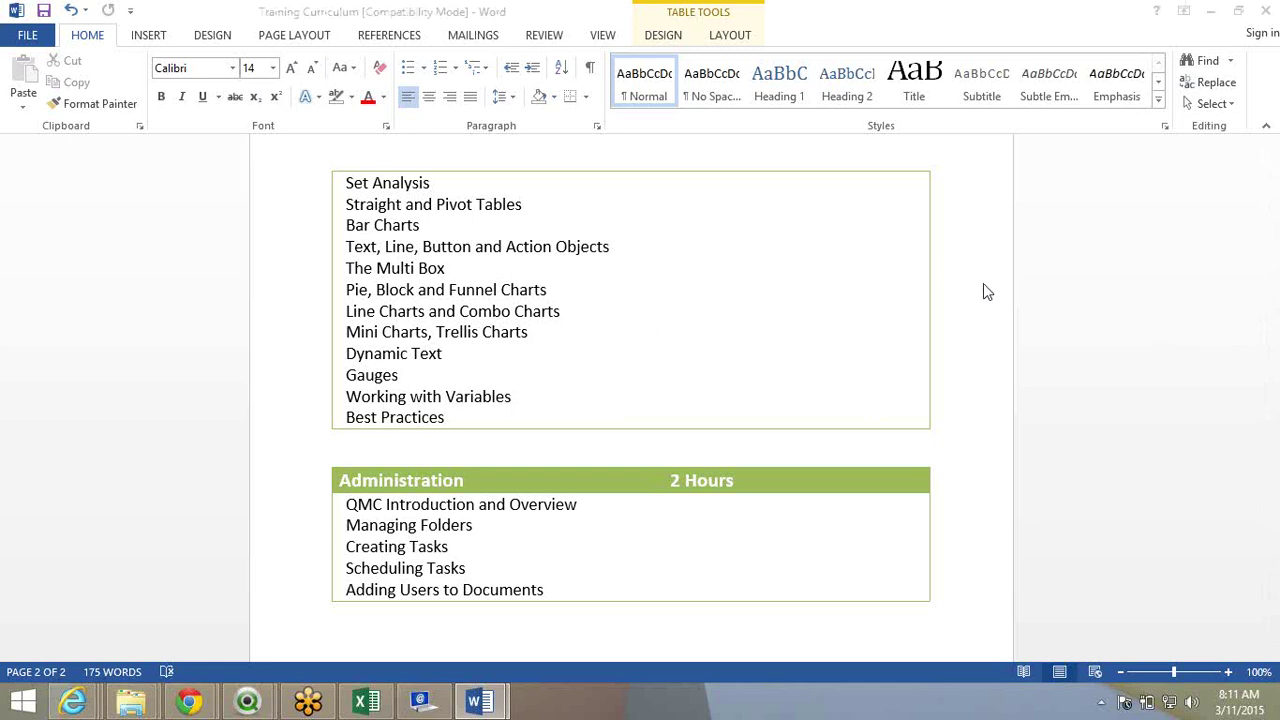
{"action": "scroll", "coordinate": [1006, 309], "scroll_direction": "up", "scroll_amount": 1}
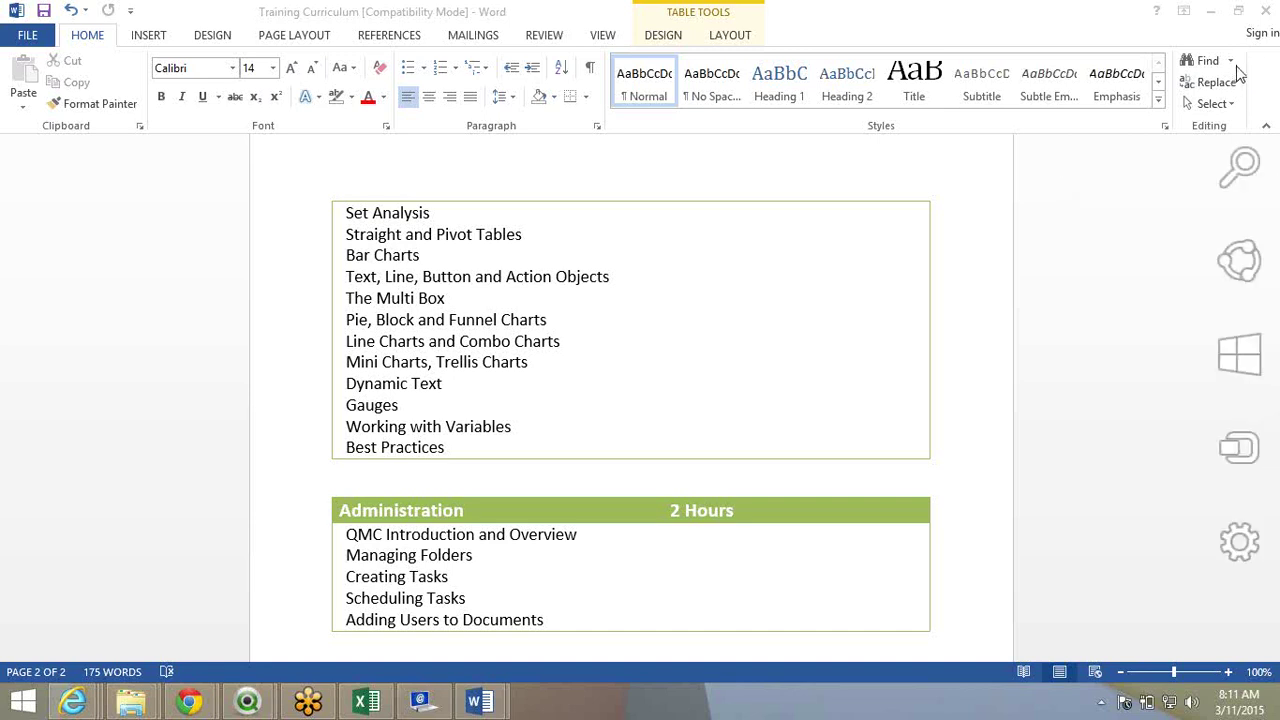
{"action": "left_click", "coordinate": [608, 362]}
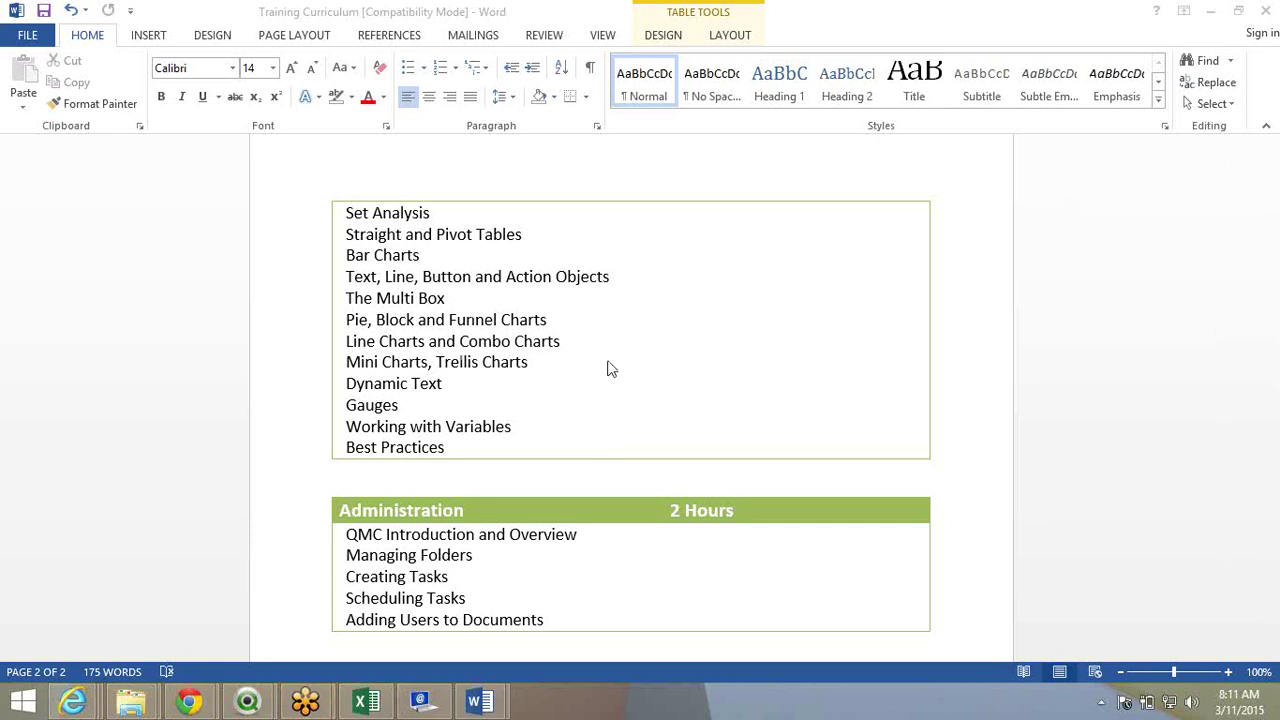
{"action": "left_click", "coordinate": [711, 377]}
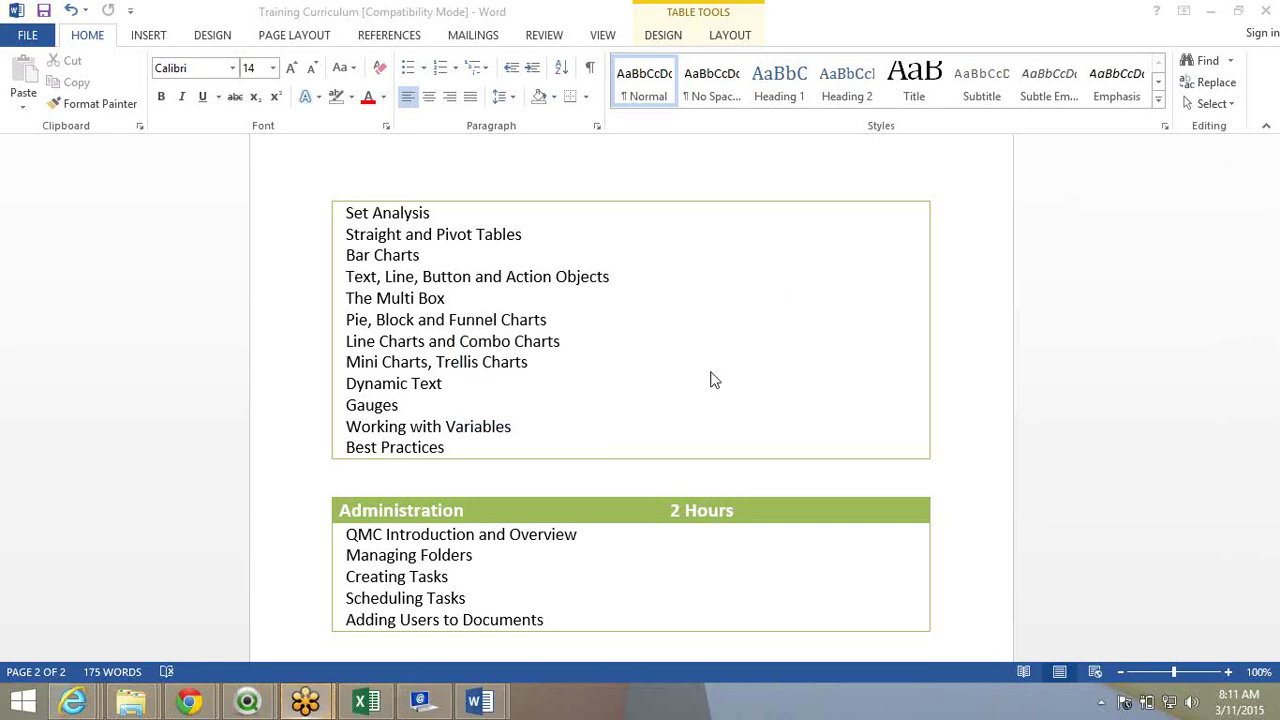